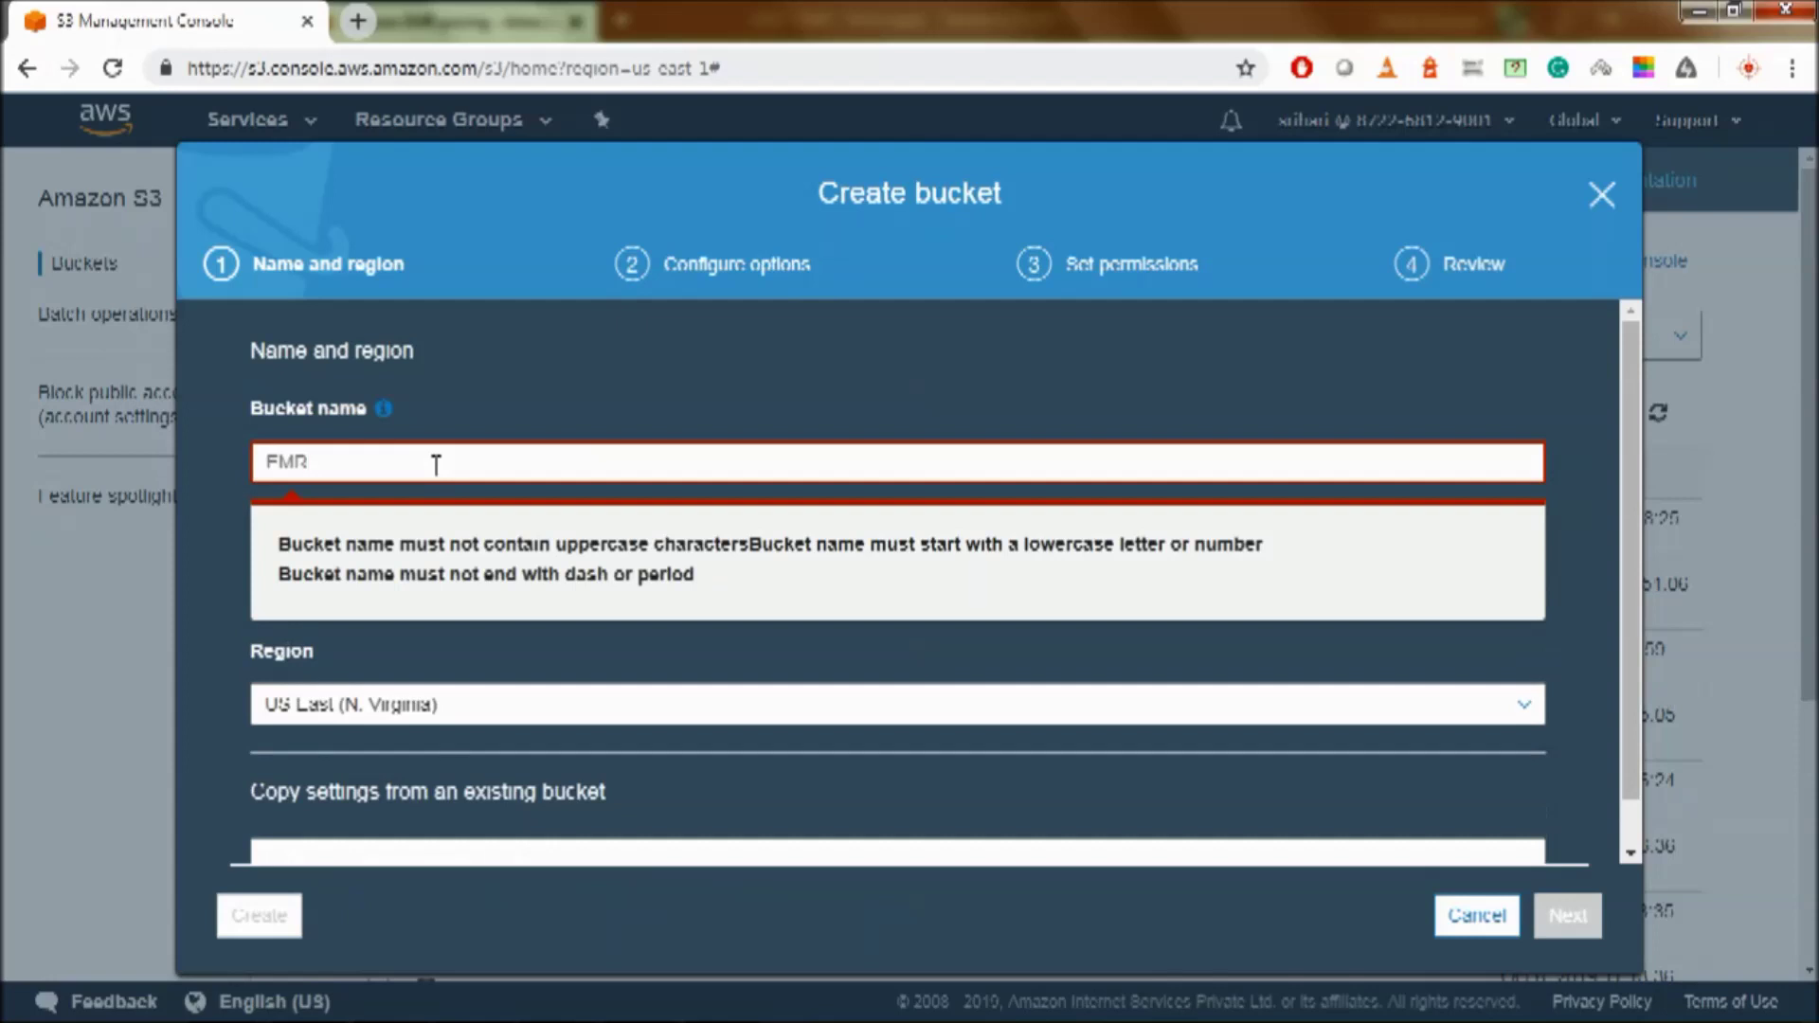
# - Create the bucket emr-demo-1234 with default options and all public access blocked
pyautogui.write('emr-demo-')
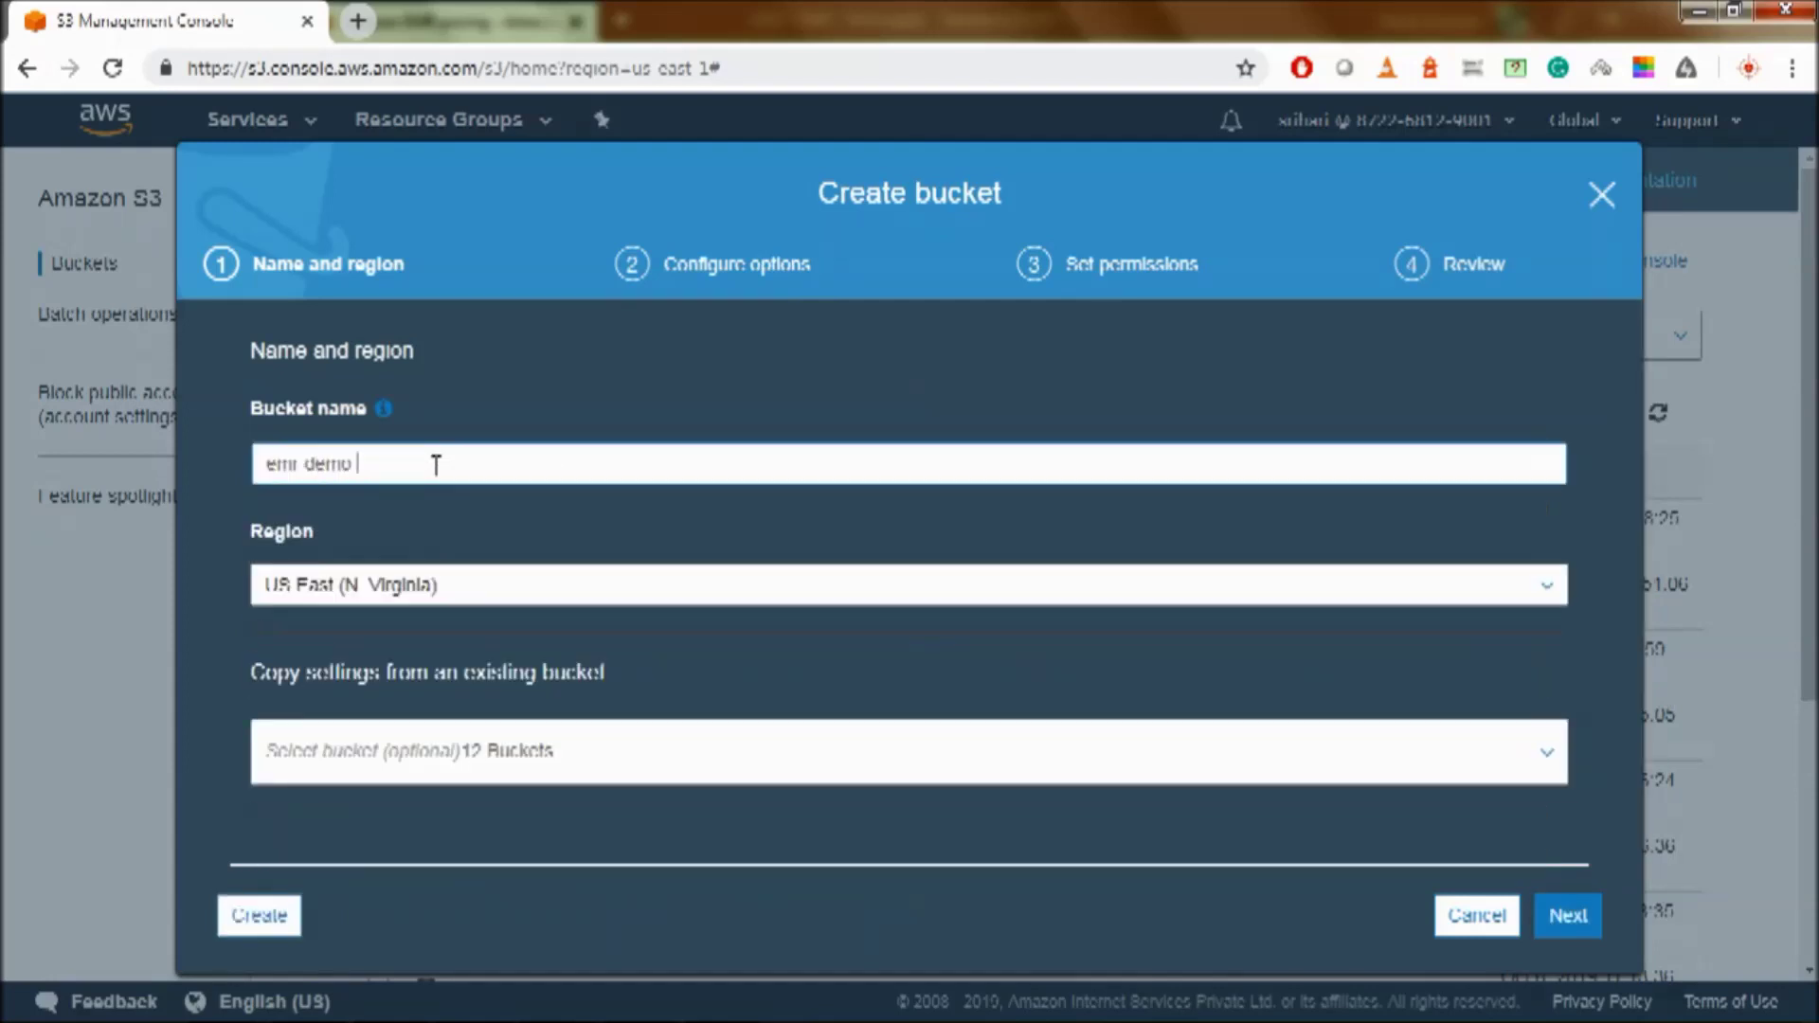
pyautogui.write('1234')
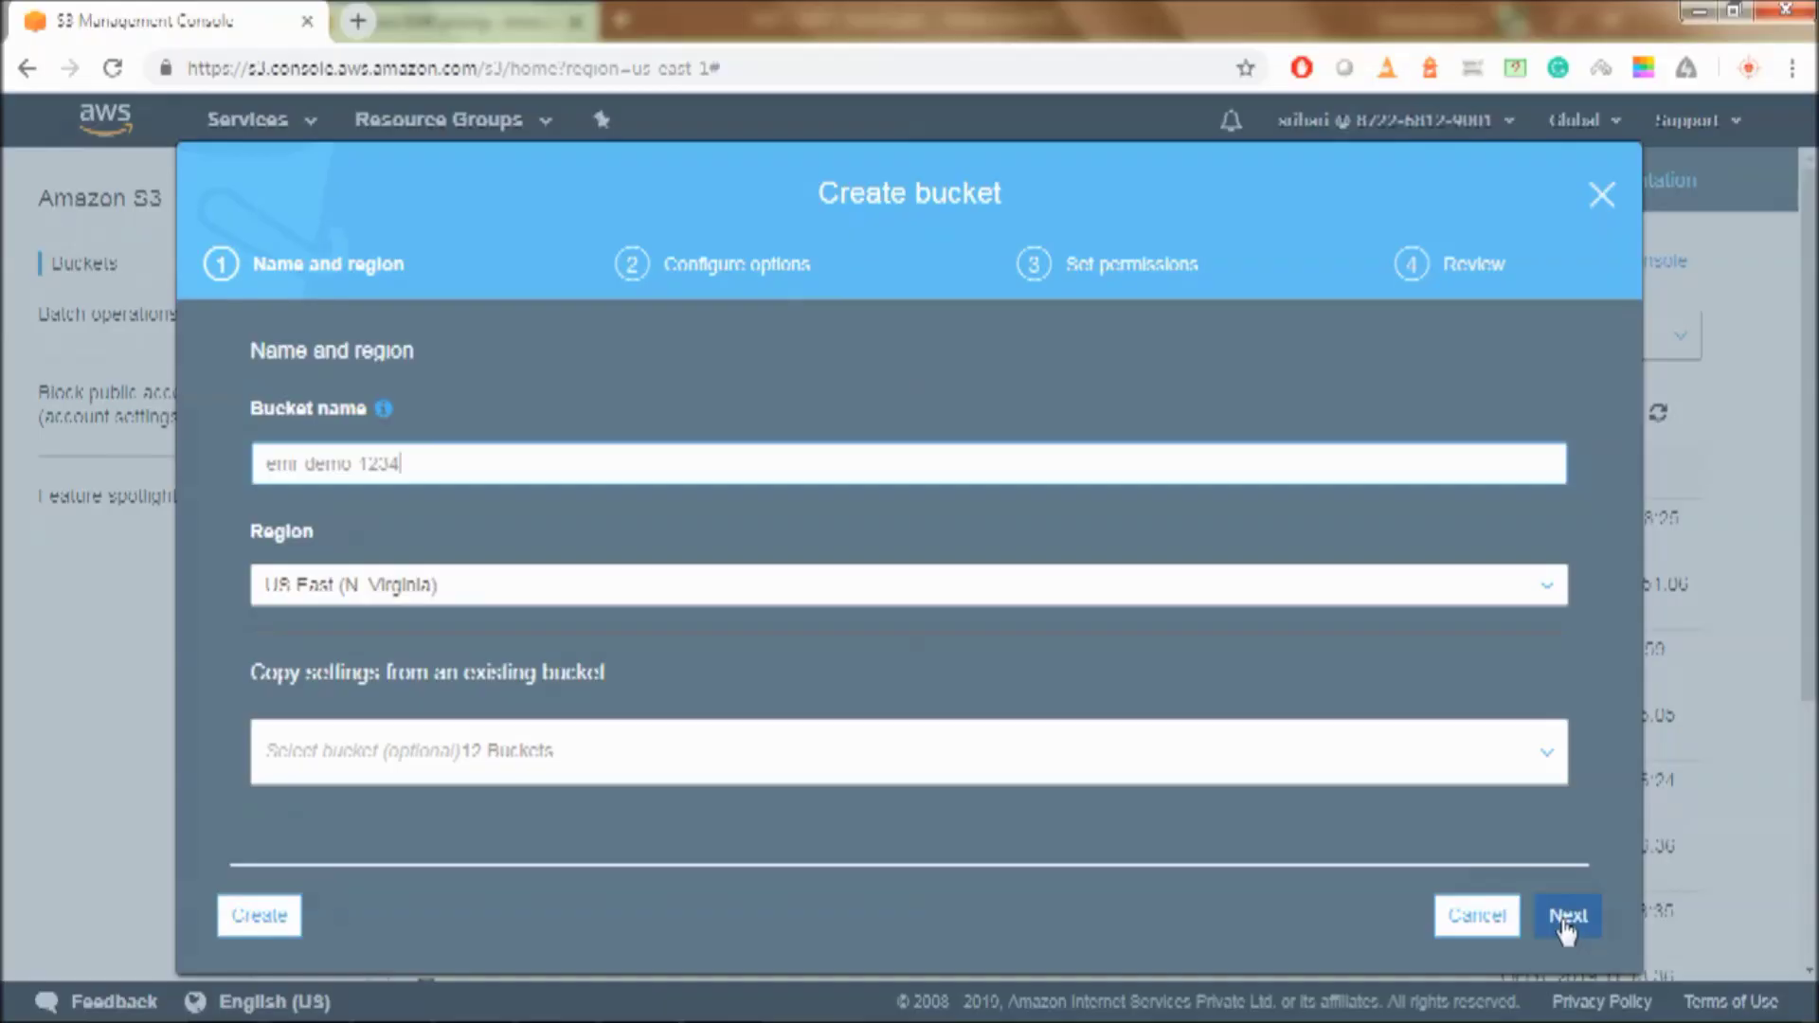
pyautogui.click(1568, 917)
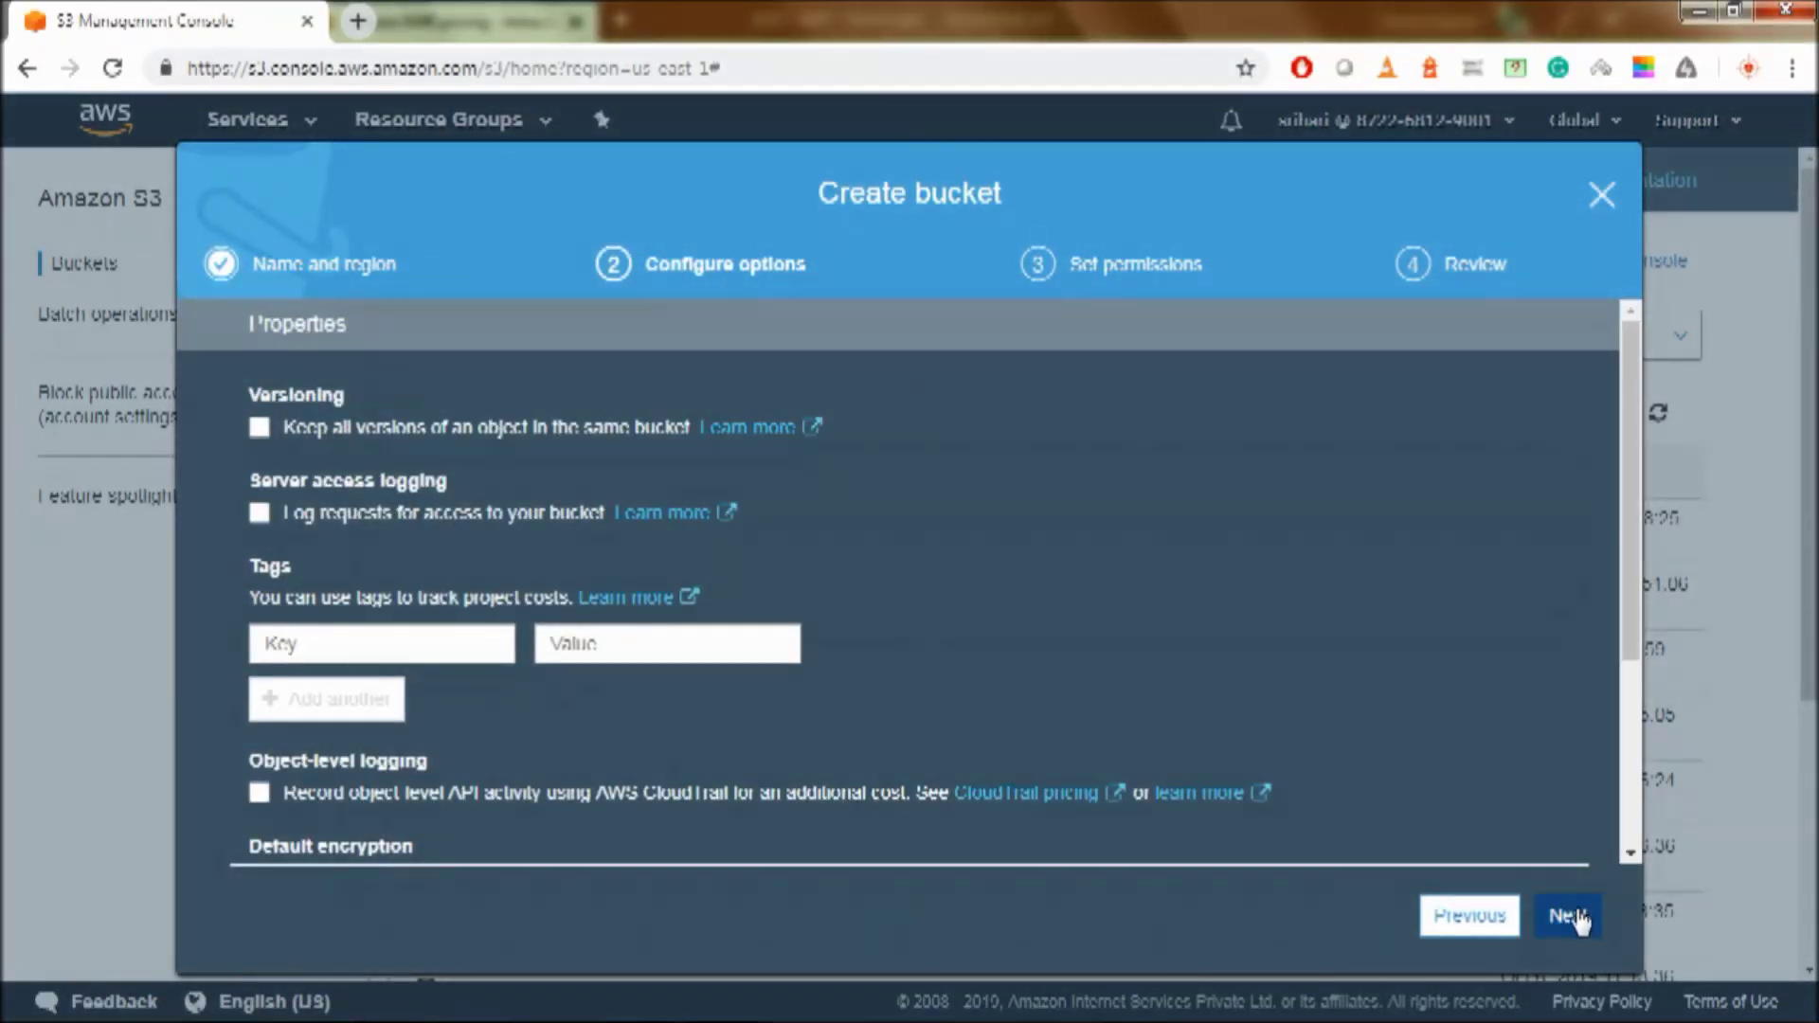
pyautogui.click(1568, 916)
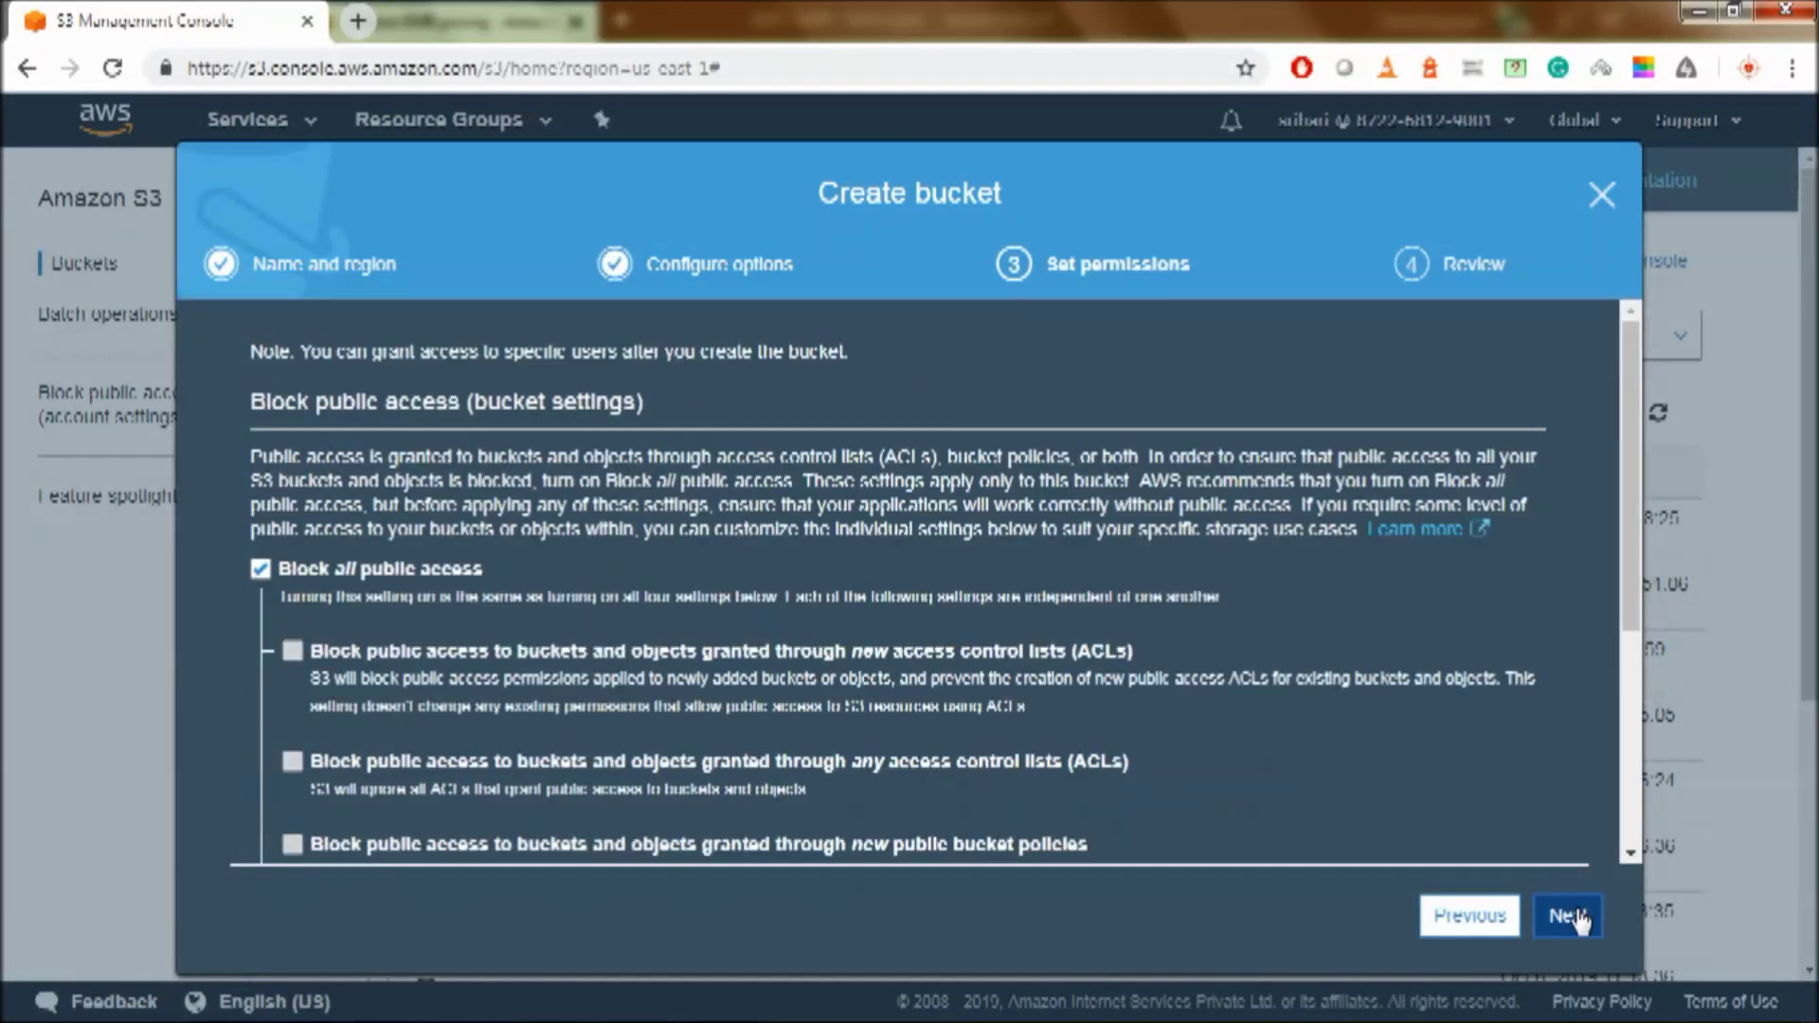
pyautogui.click(1580, 924)
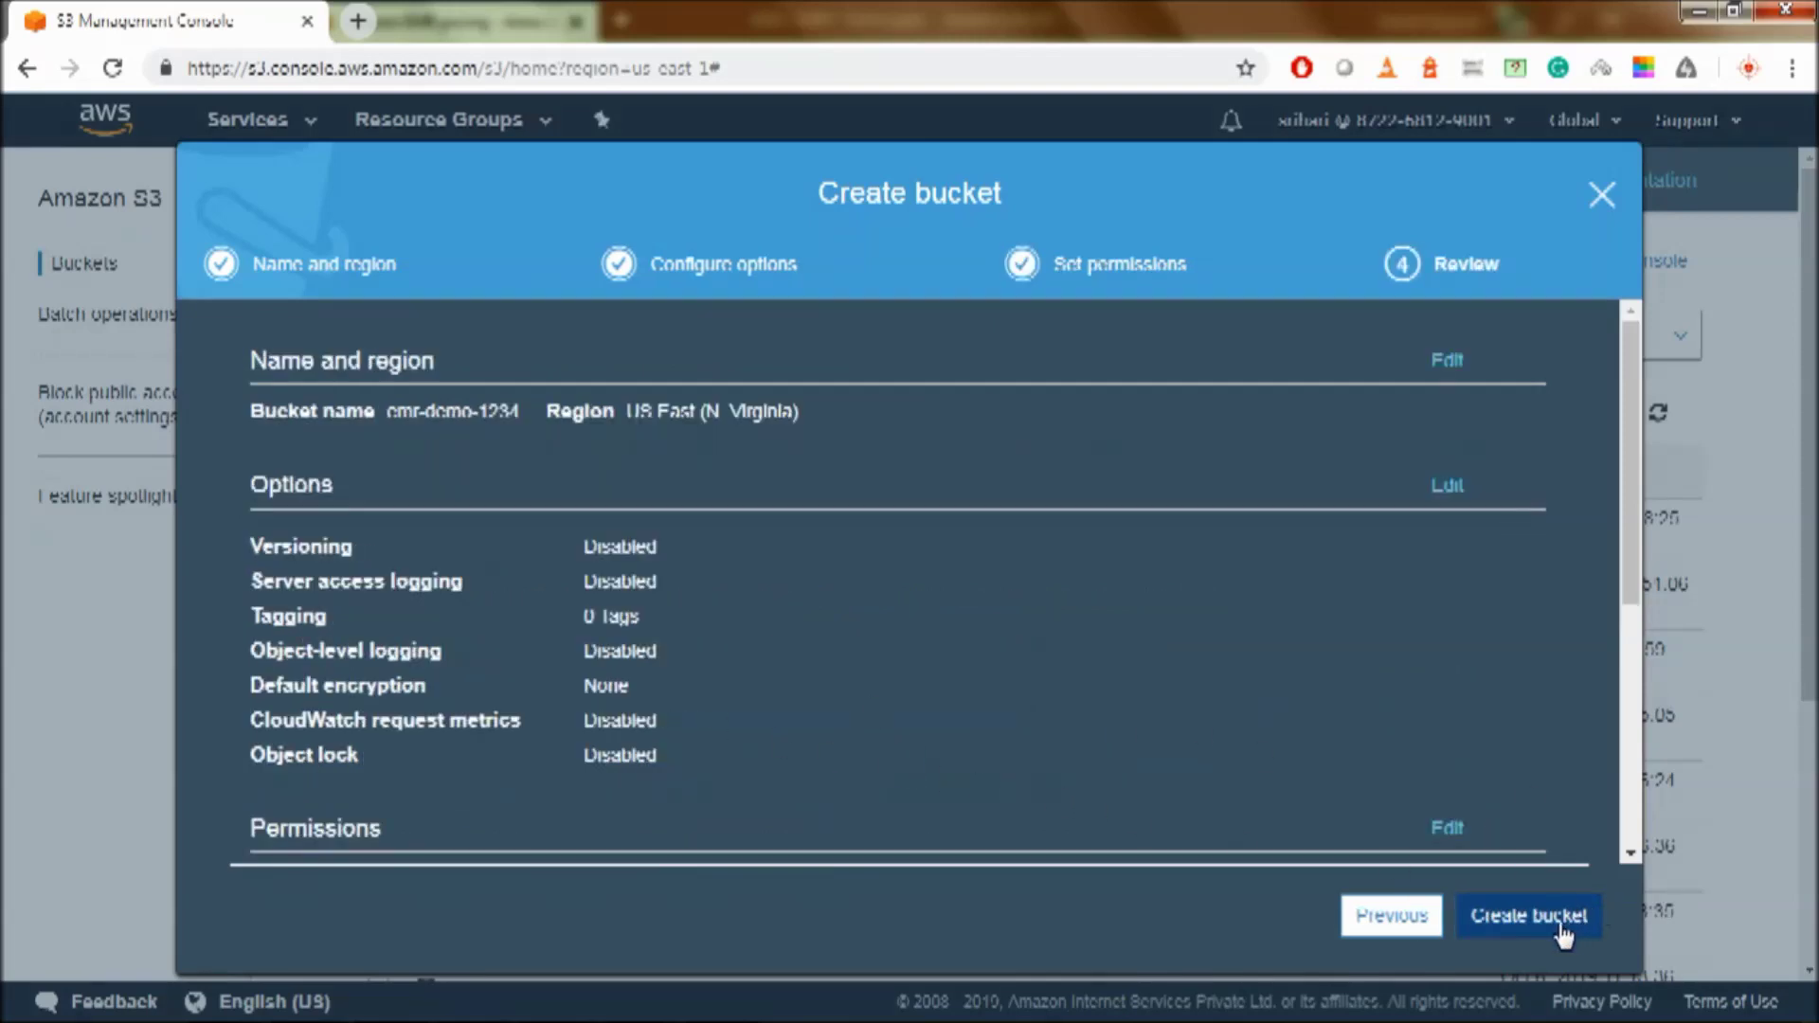
pyautogui.click(1569, 924)
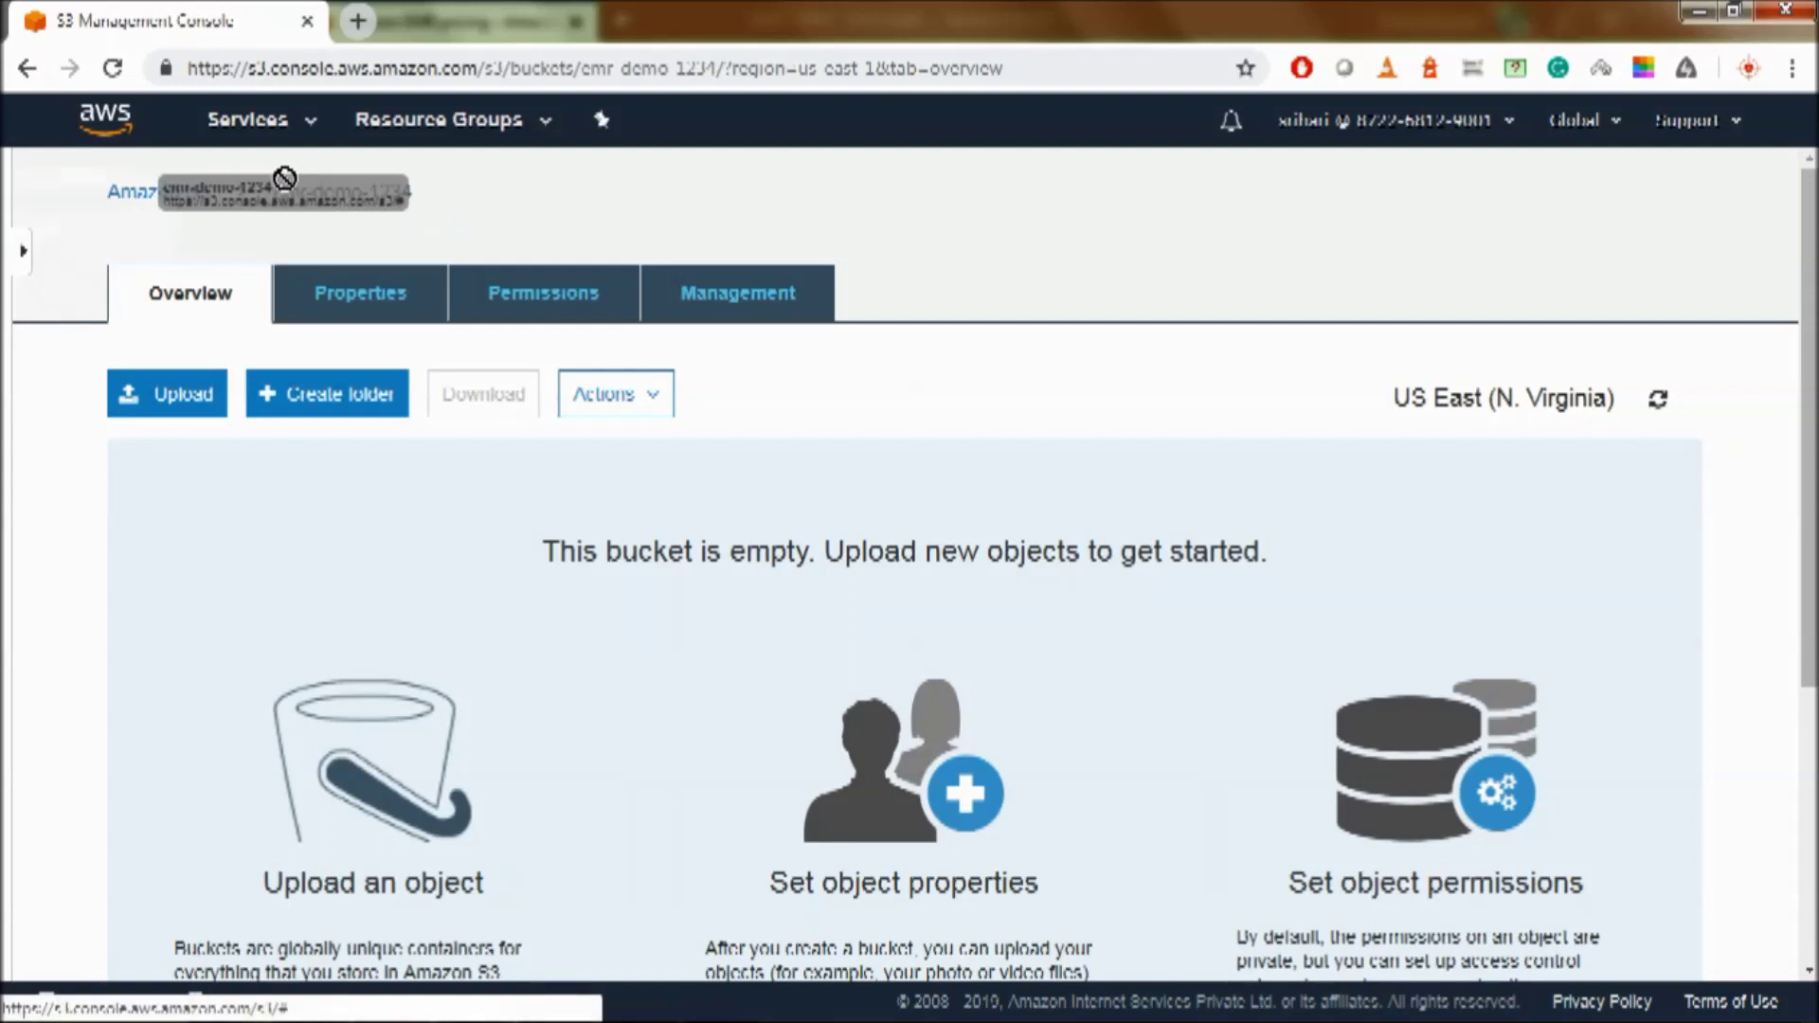
# - Add empty input and aggregation folders to emr-demo-1234, then return to the local Data folder
pyautogui.click(284, 394)
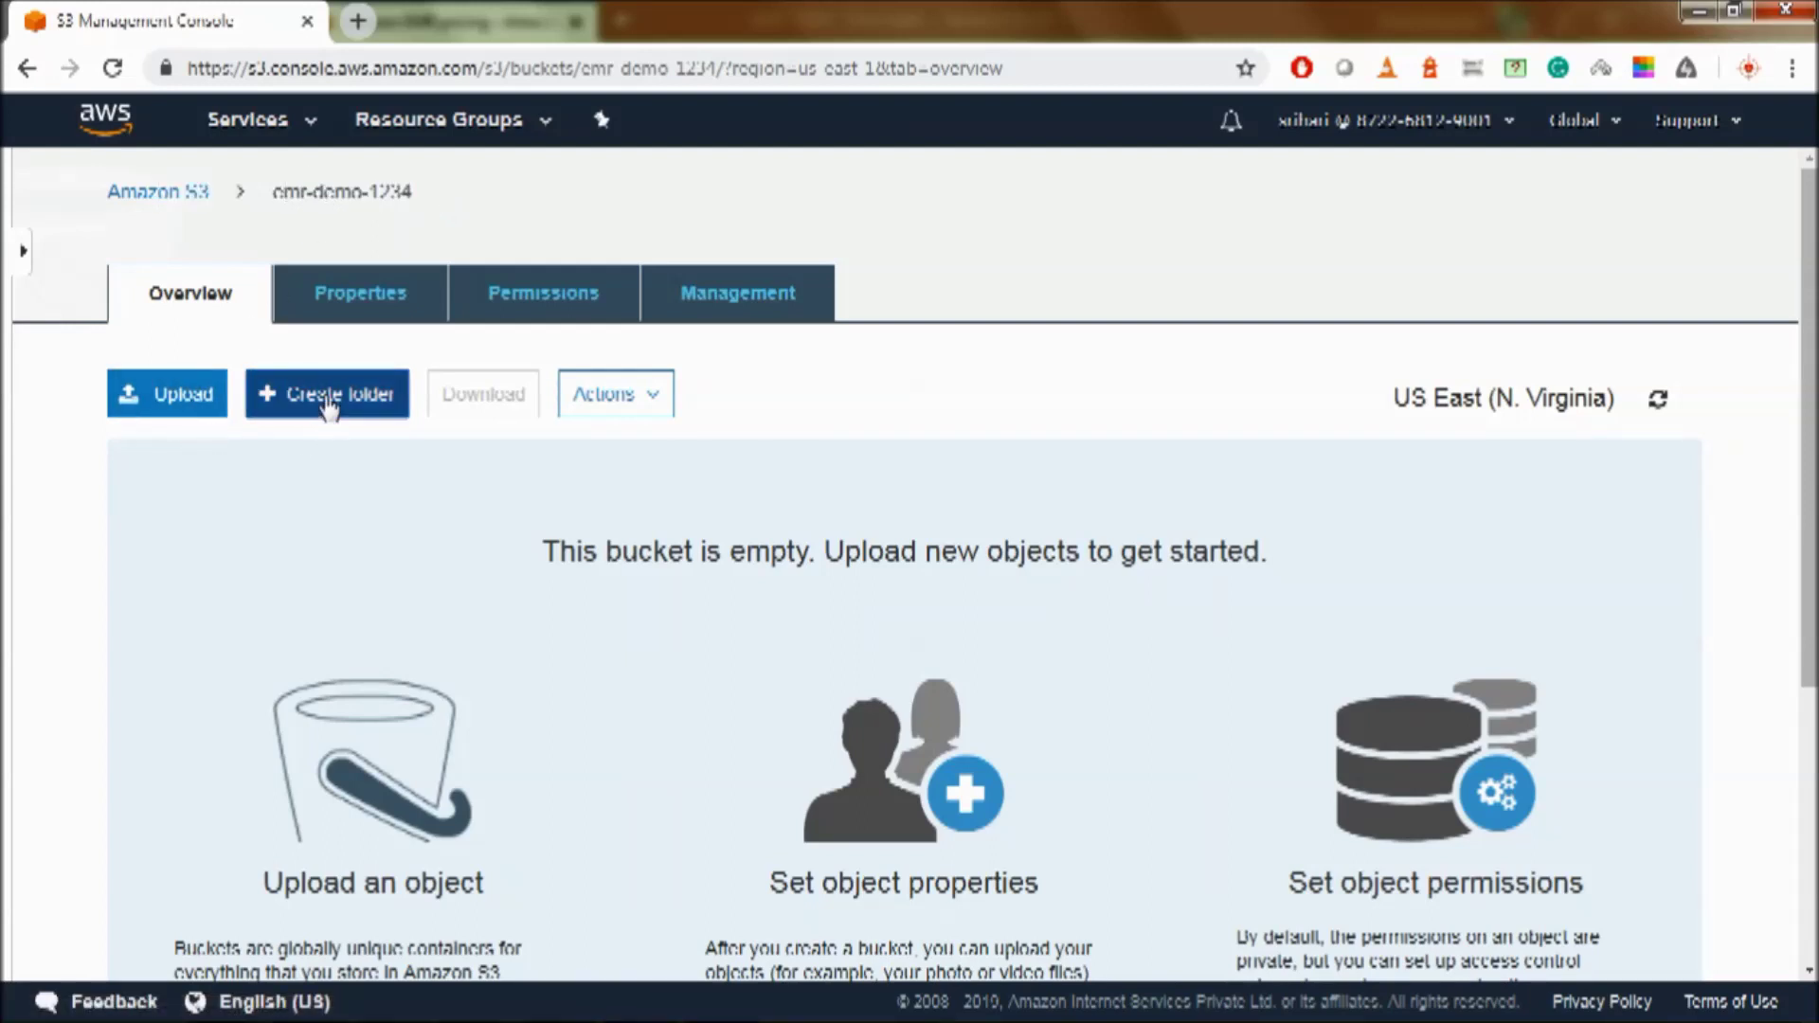
pyautogui.write('m')
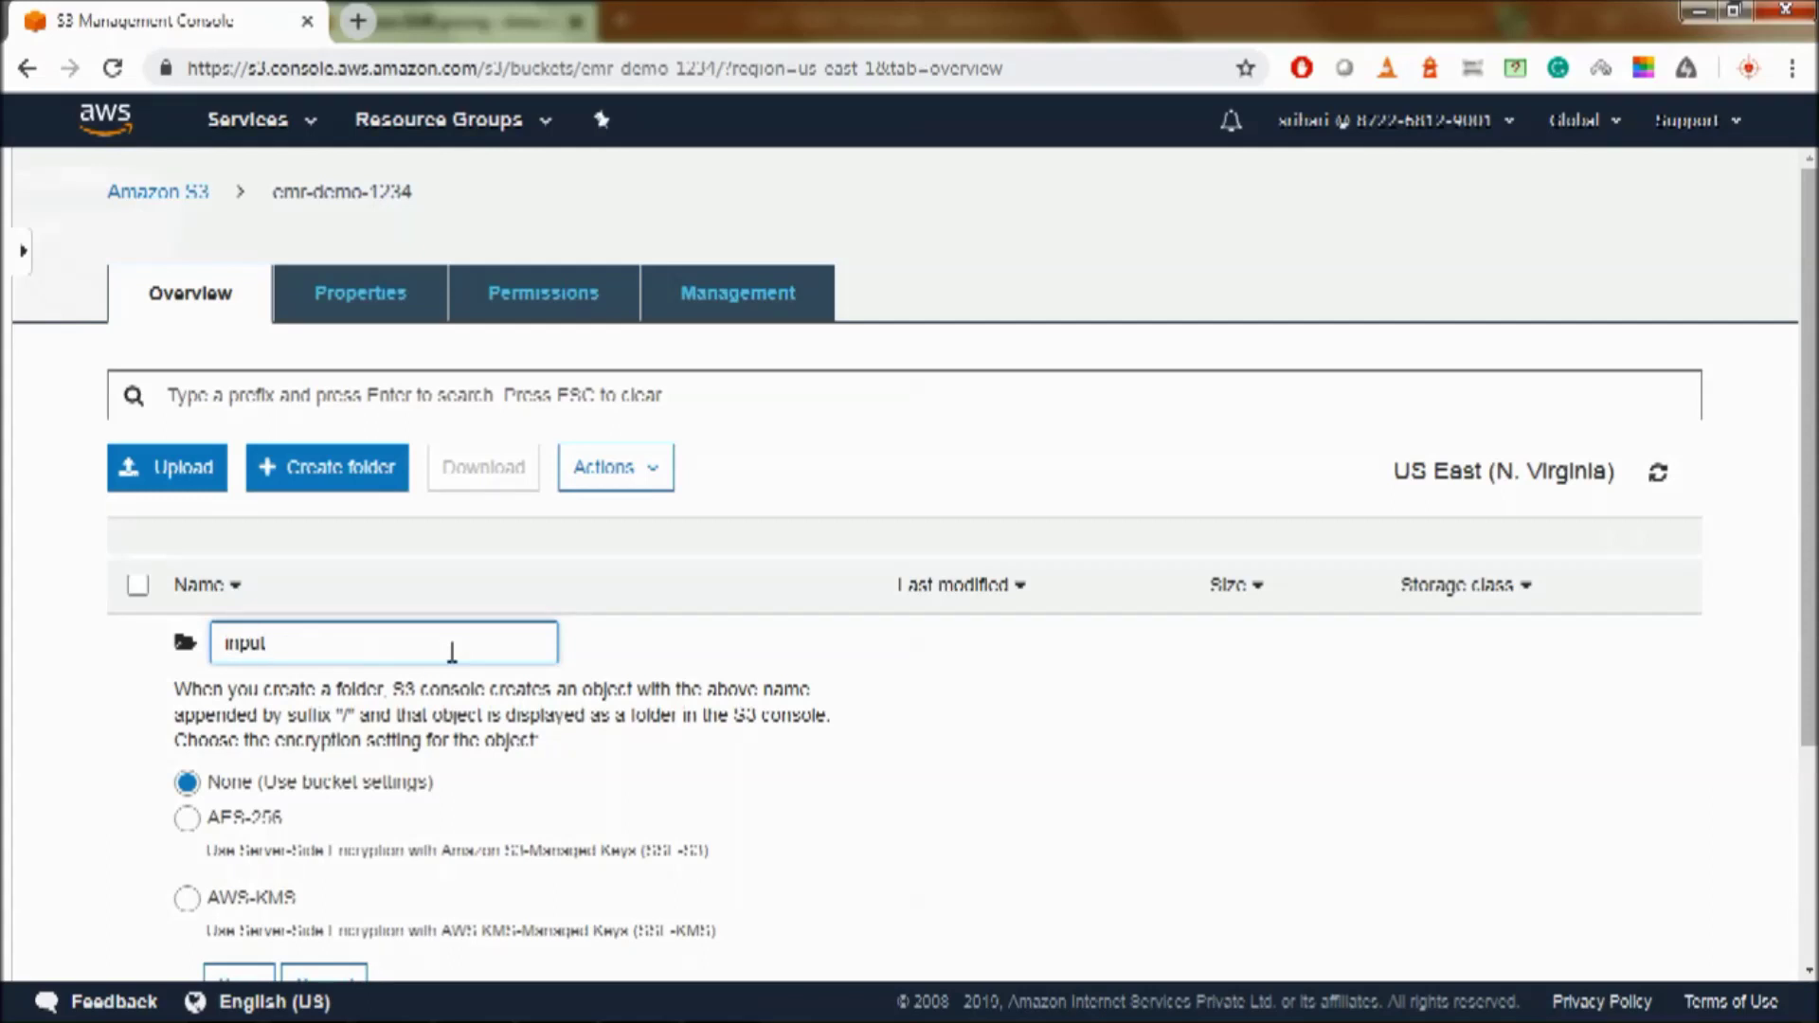
pyautogui.press('Return')
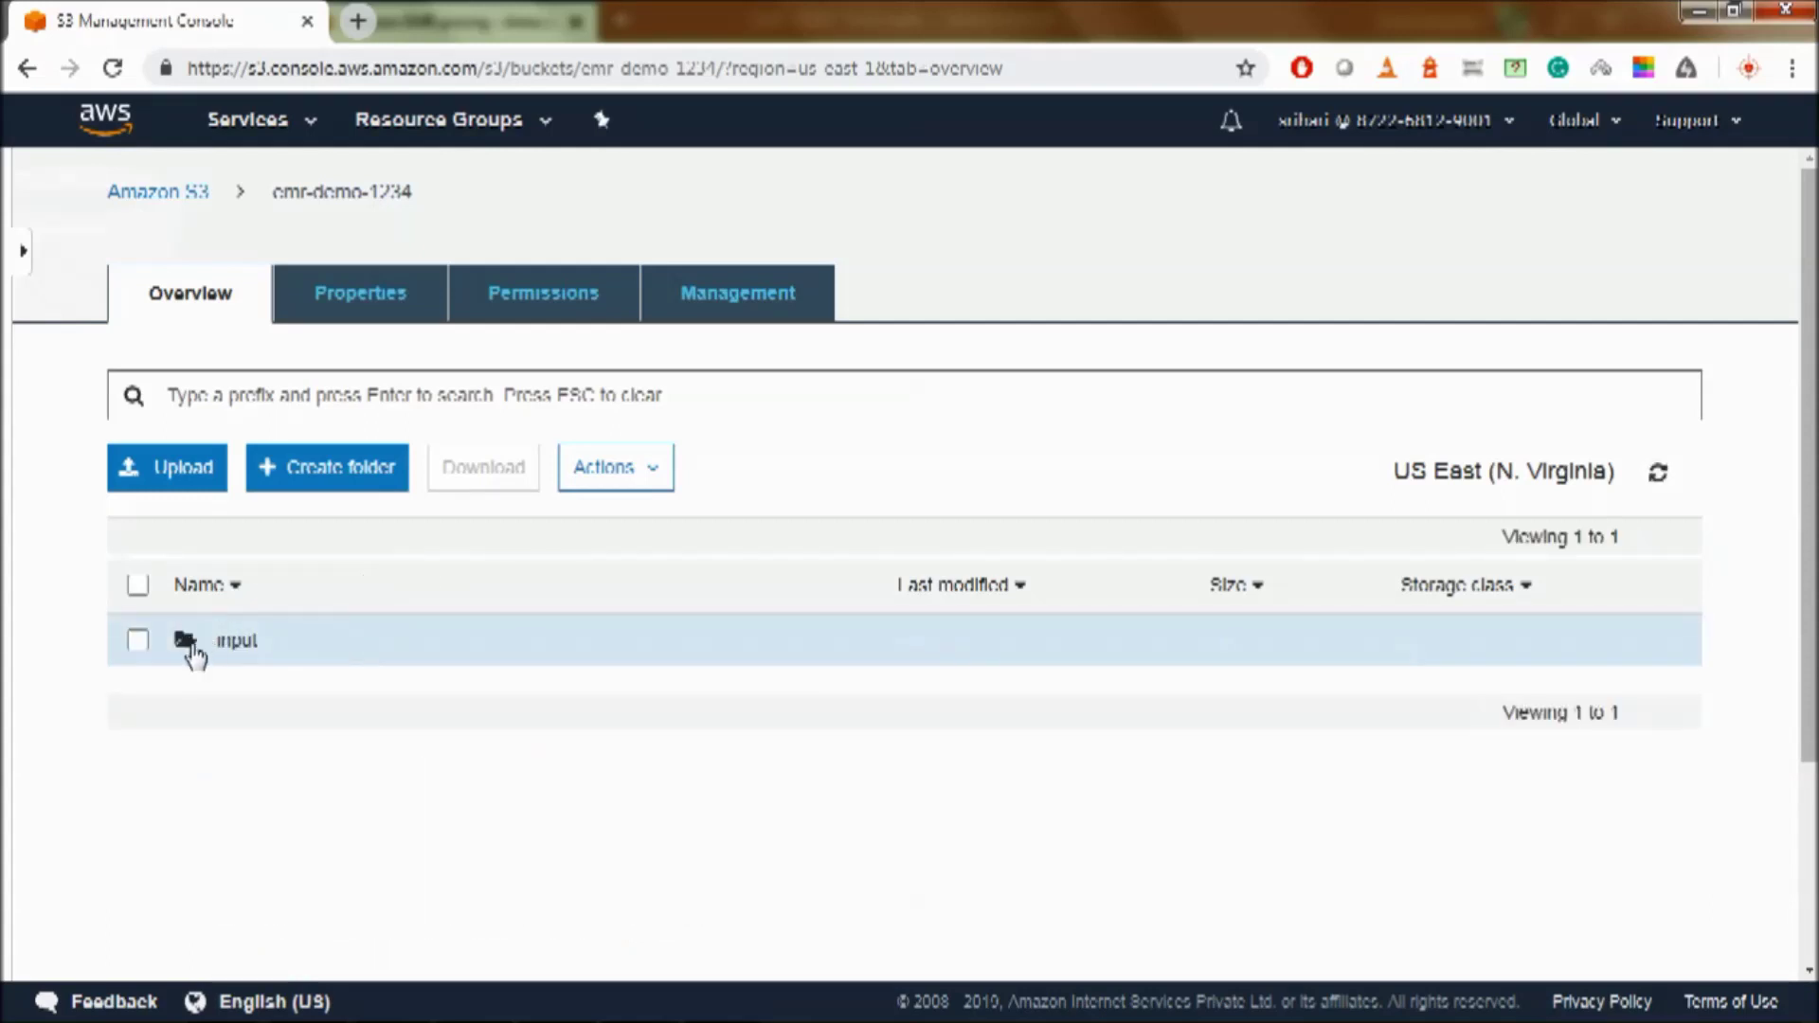
pyautogui.click(317, 479)
pyautogui.write('app')
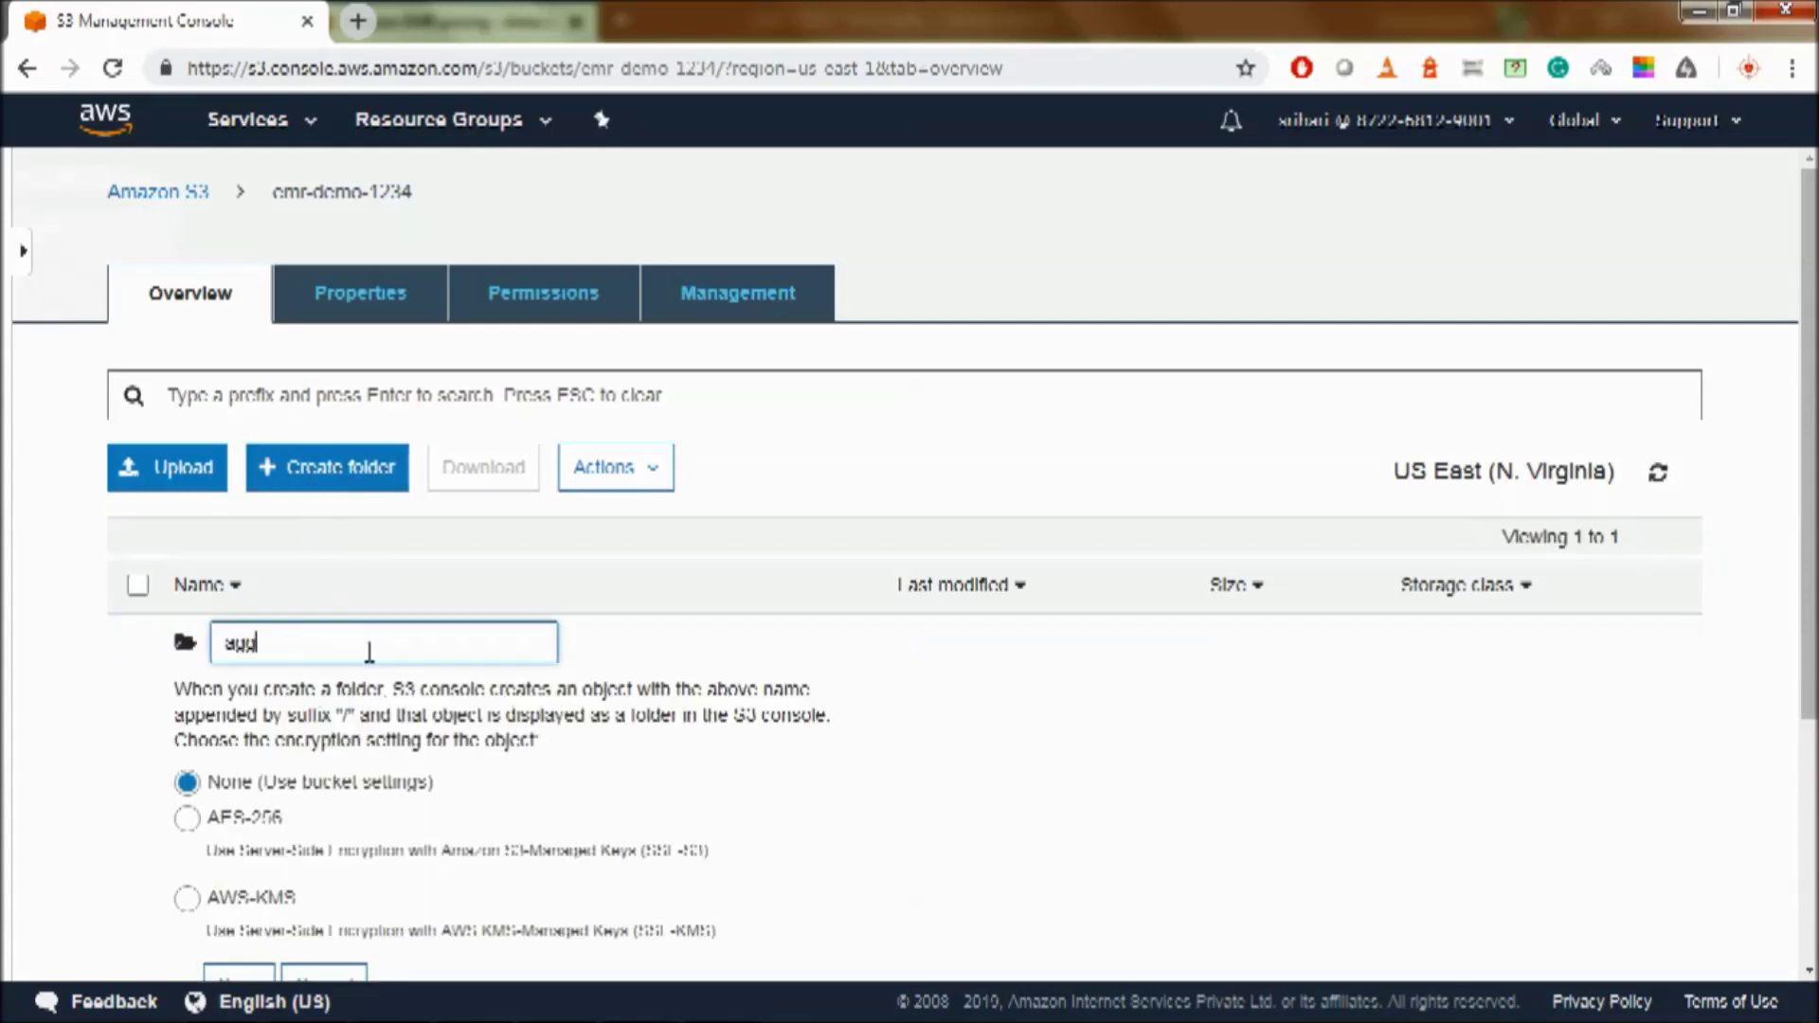
pyautogui.write('regation')
pyautogui.press('Return')
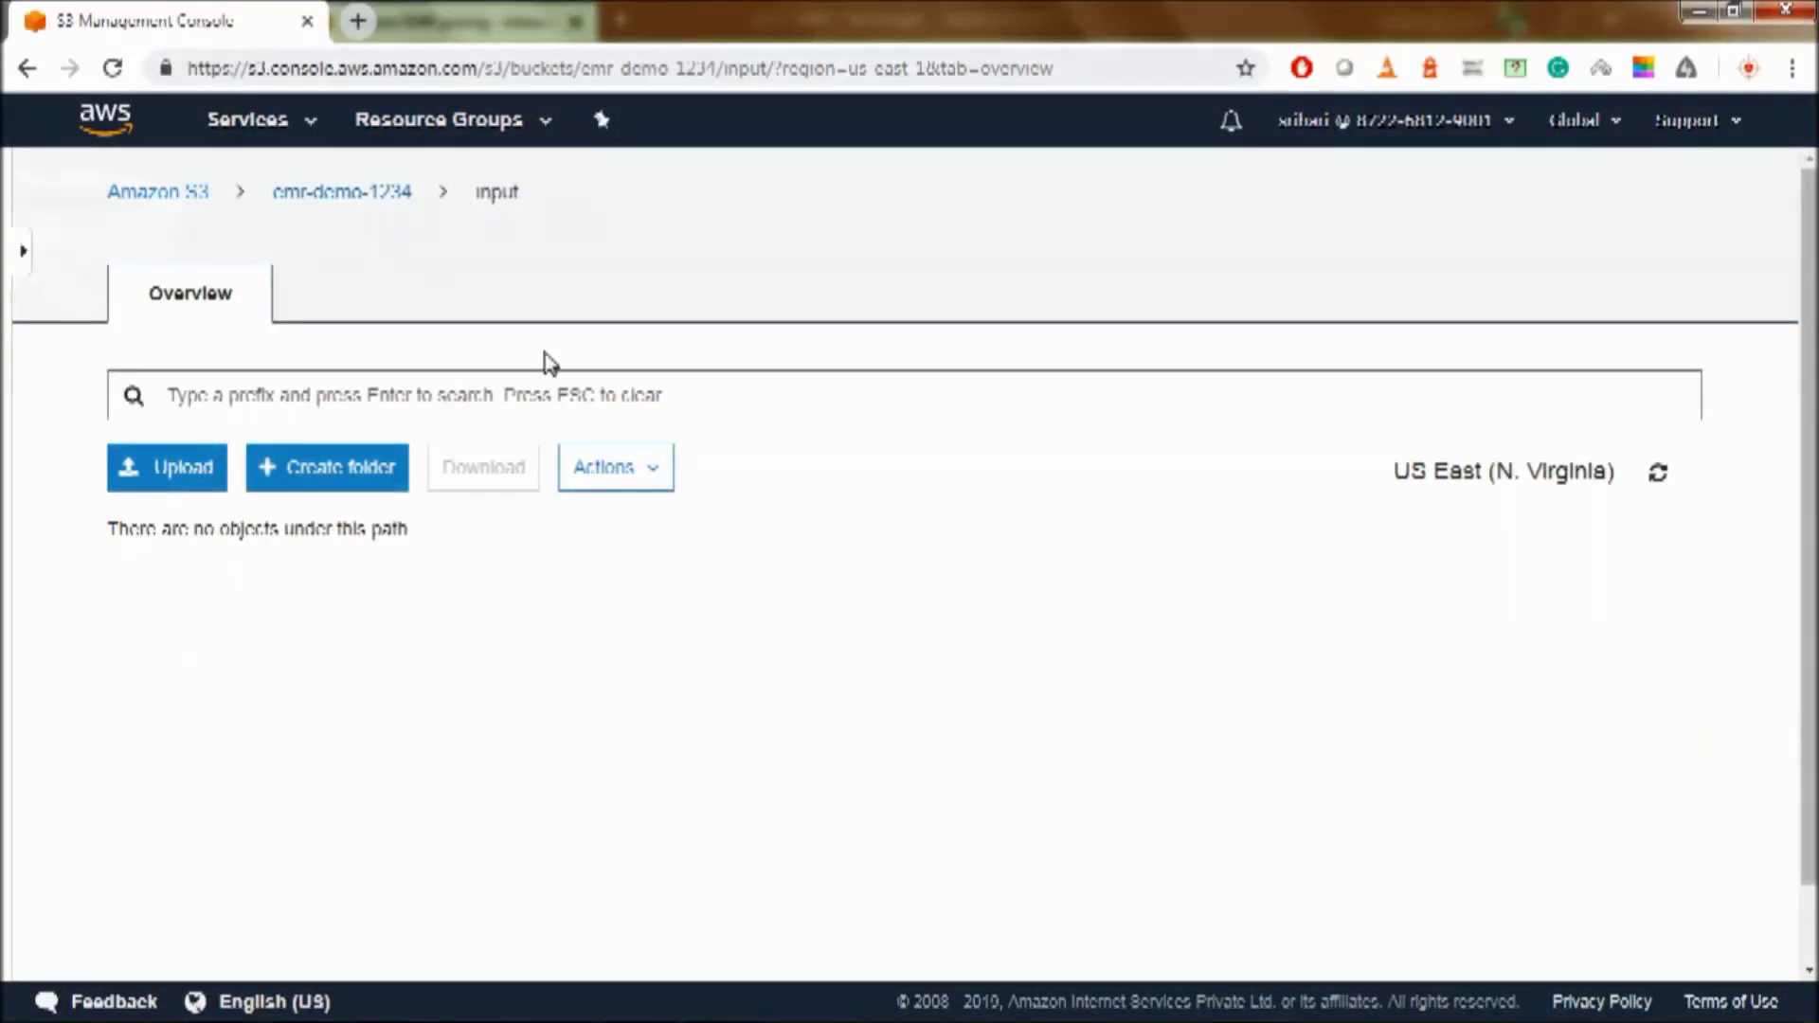
pyautogui.hotkey('alt', 'Tab')
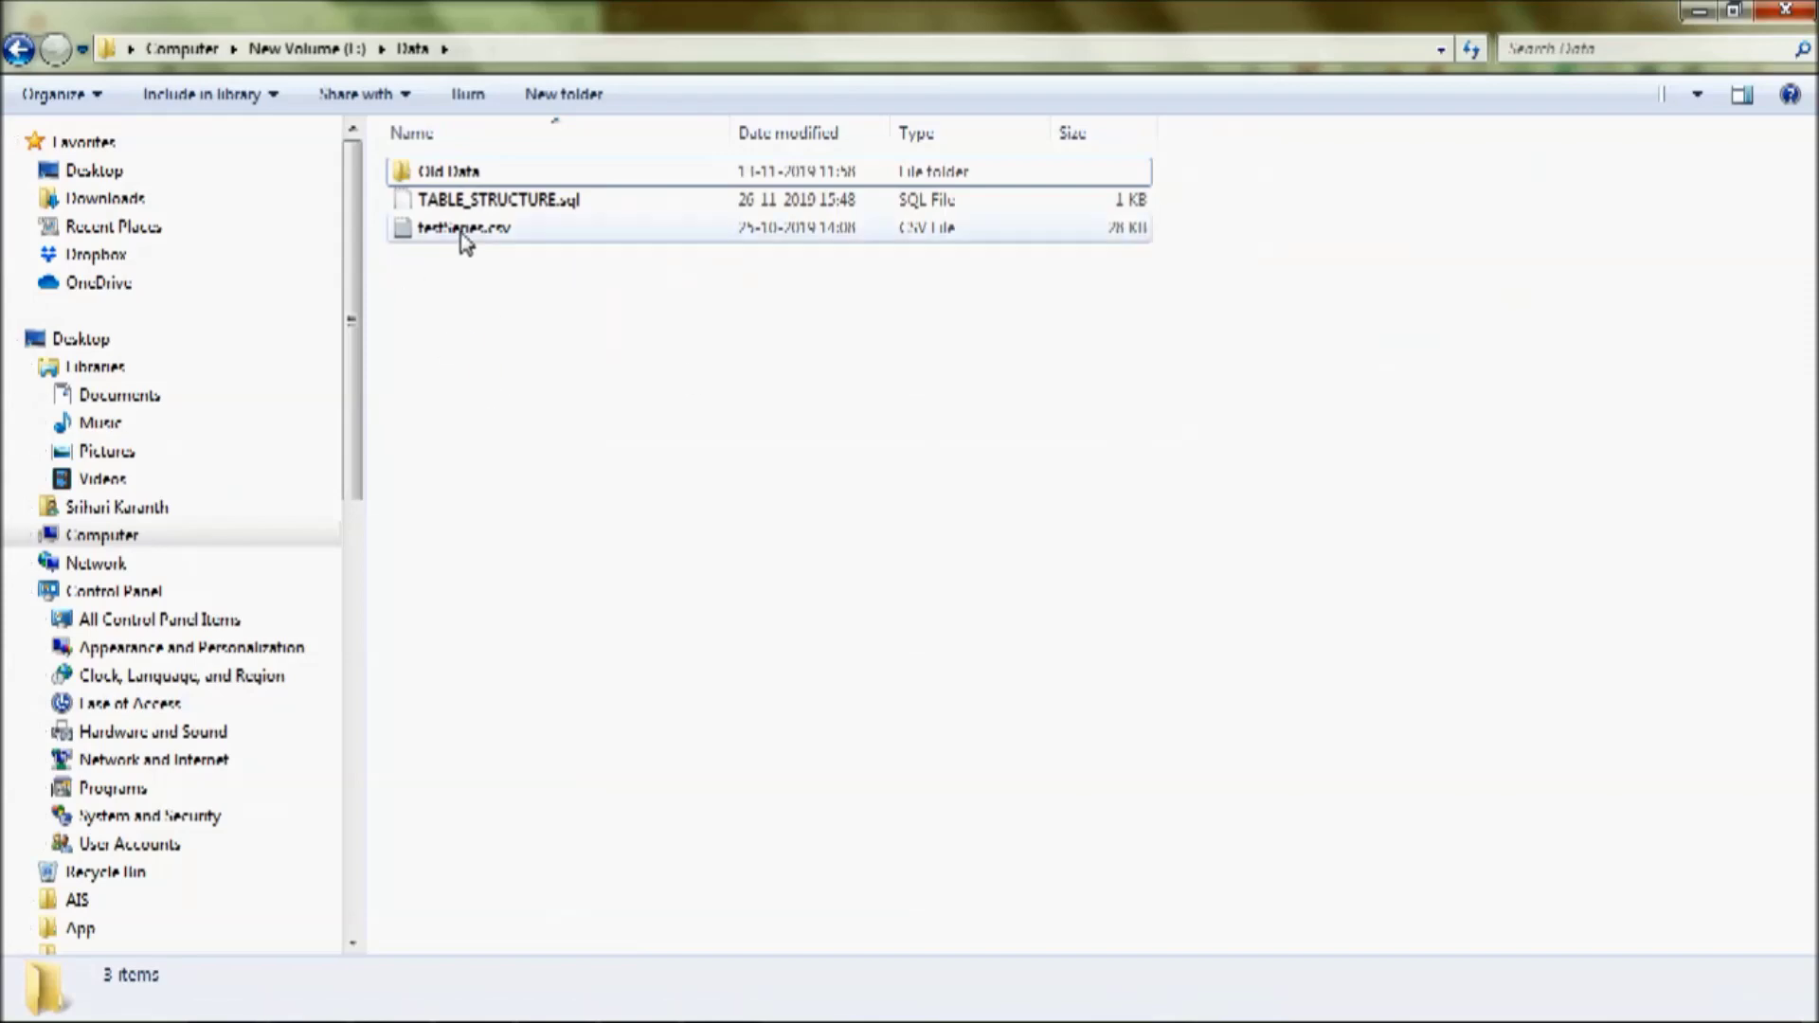
# - Open testSeries.csv in Notepad++, skim its Test series records, and minimize the editor
pyautogui.click(463, 235)
pyautogui.doubleClick(455, 232)
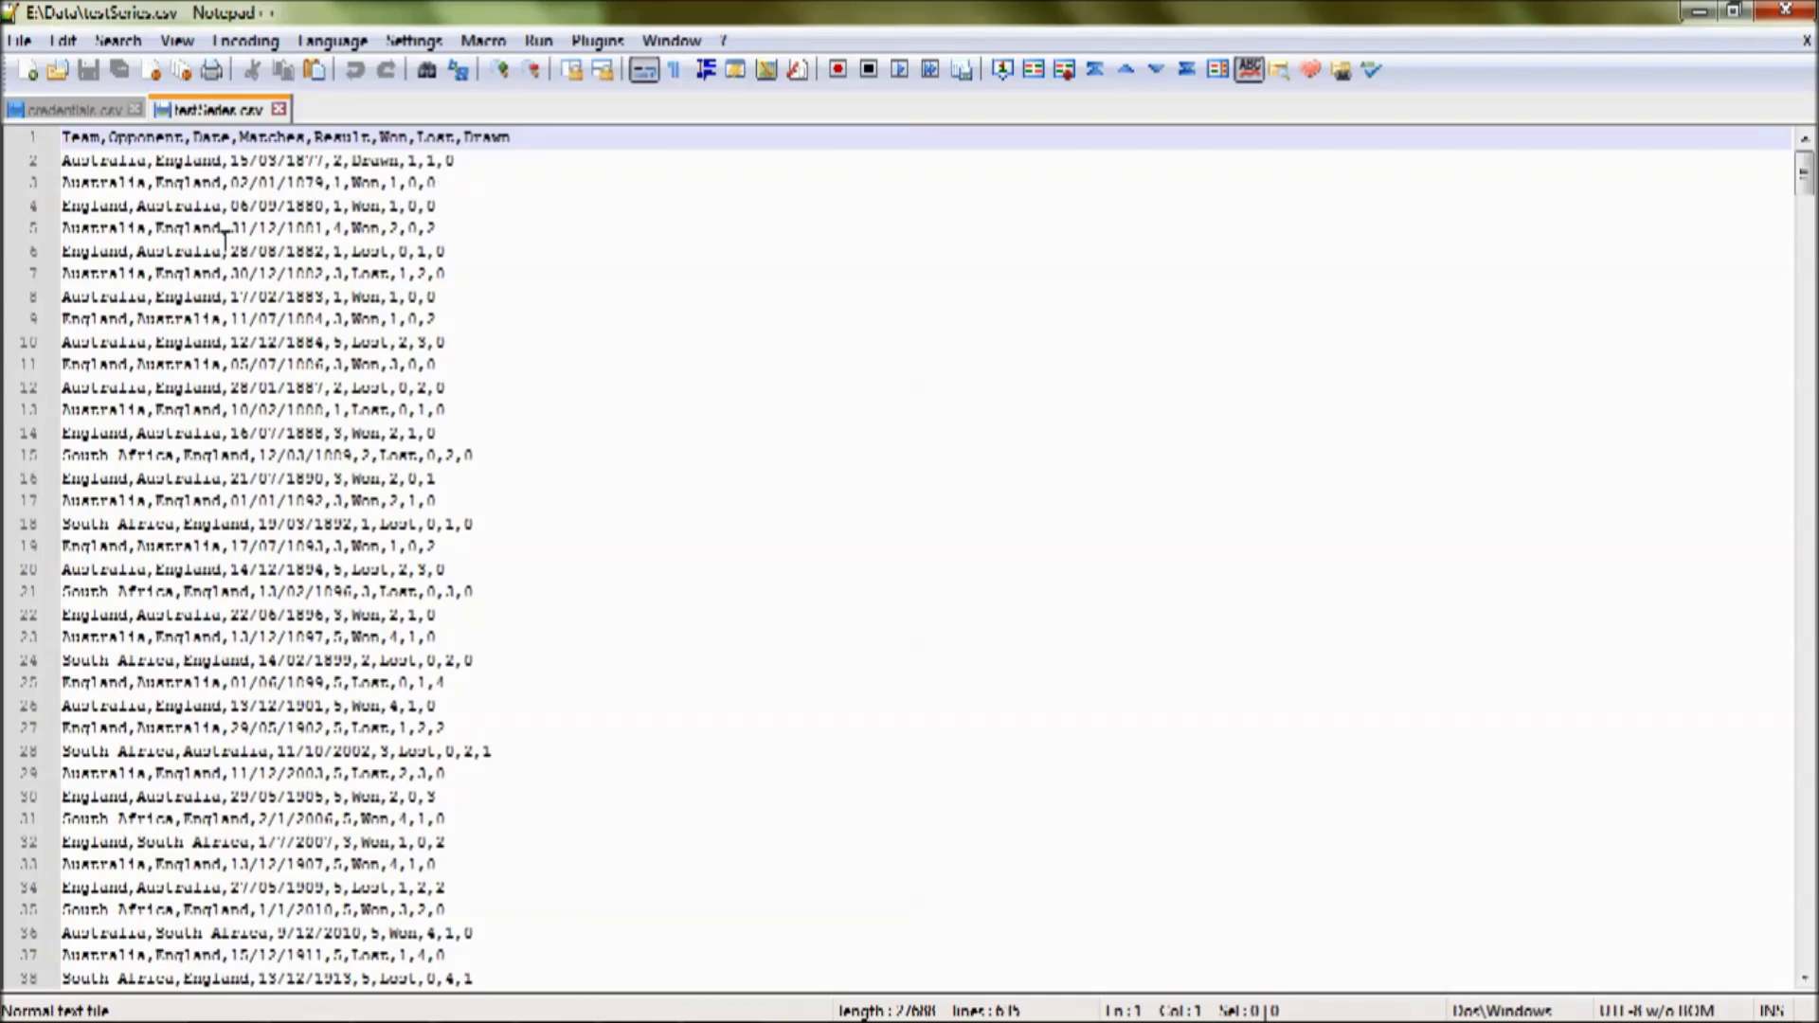
pyautogui.scroll(-1, 450, 321)
pyautogui.scroll(1, 451, 327)
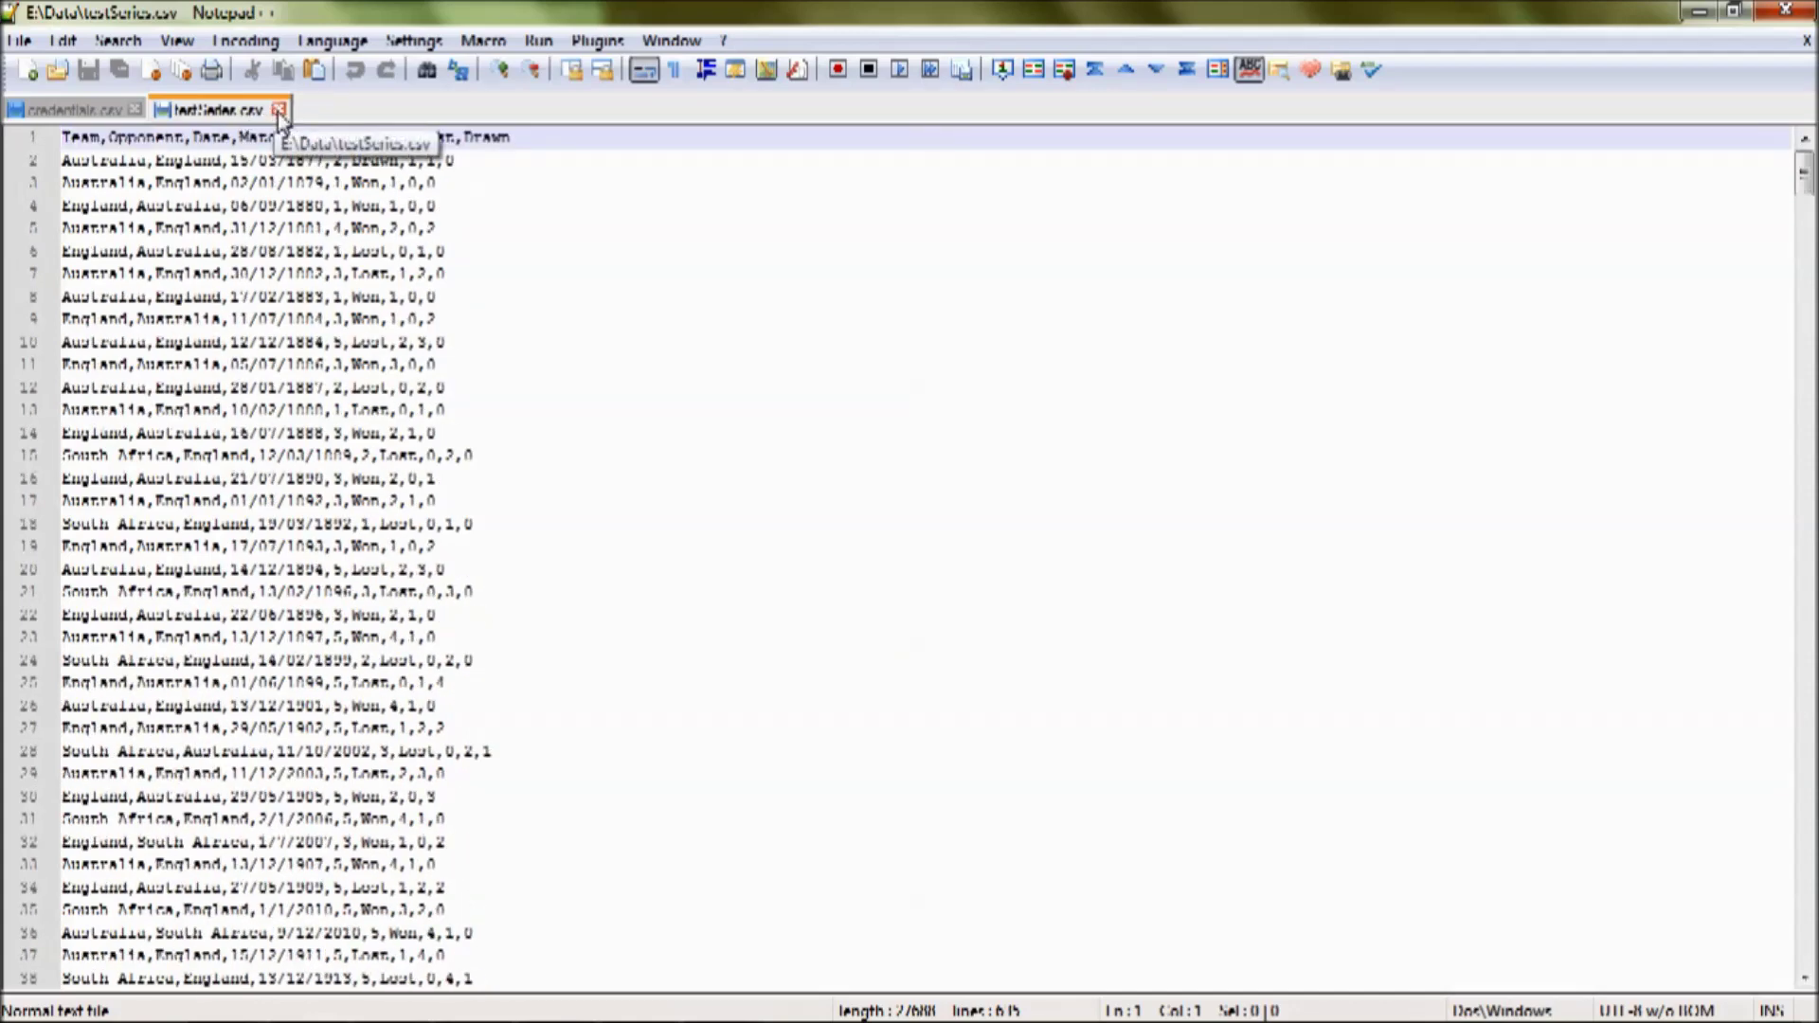
pyautogui.click(1699, 12)
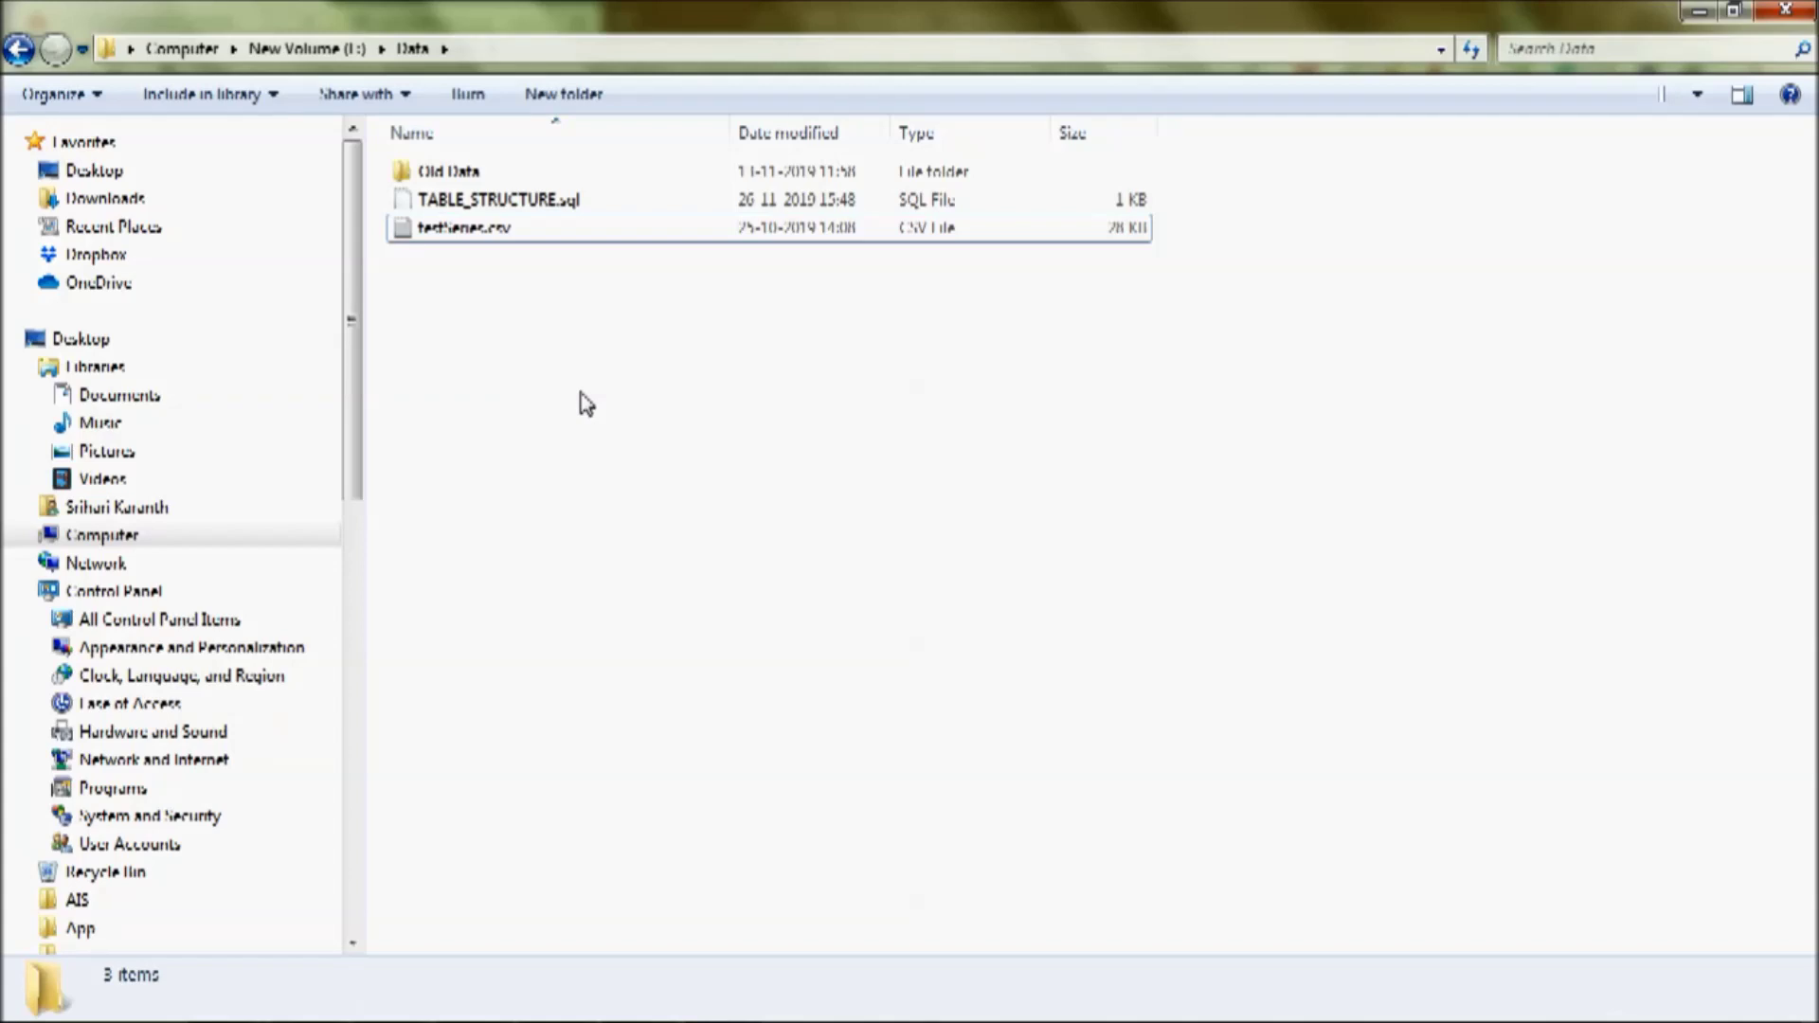
pyautogui.keyDown('shift'); pyautogui.rightClick(580, 403); pyautogui.keyUp('shift')
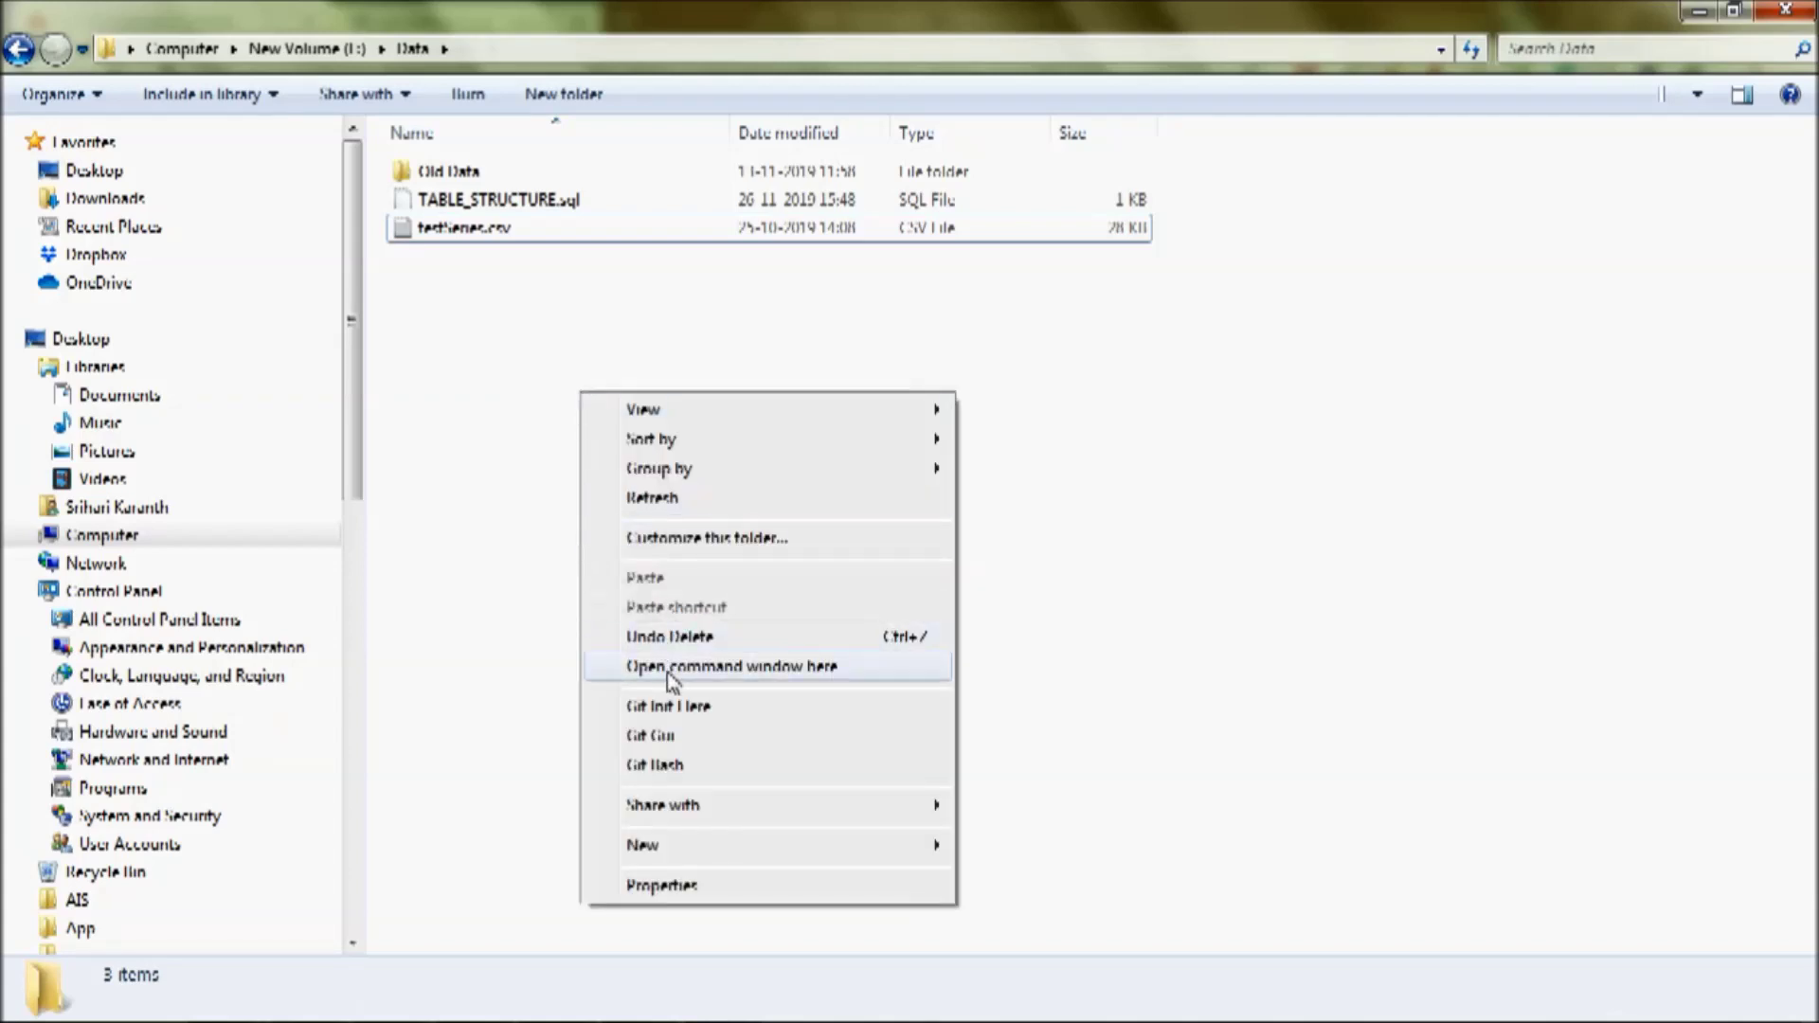
# - Open a command window in the Data folder and run aws configure, keeping all existing settings
pyautogui.click(673, 666)
pyautogui.moveTo(271, 66); pyautogui.dragTo(764, 401)
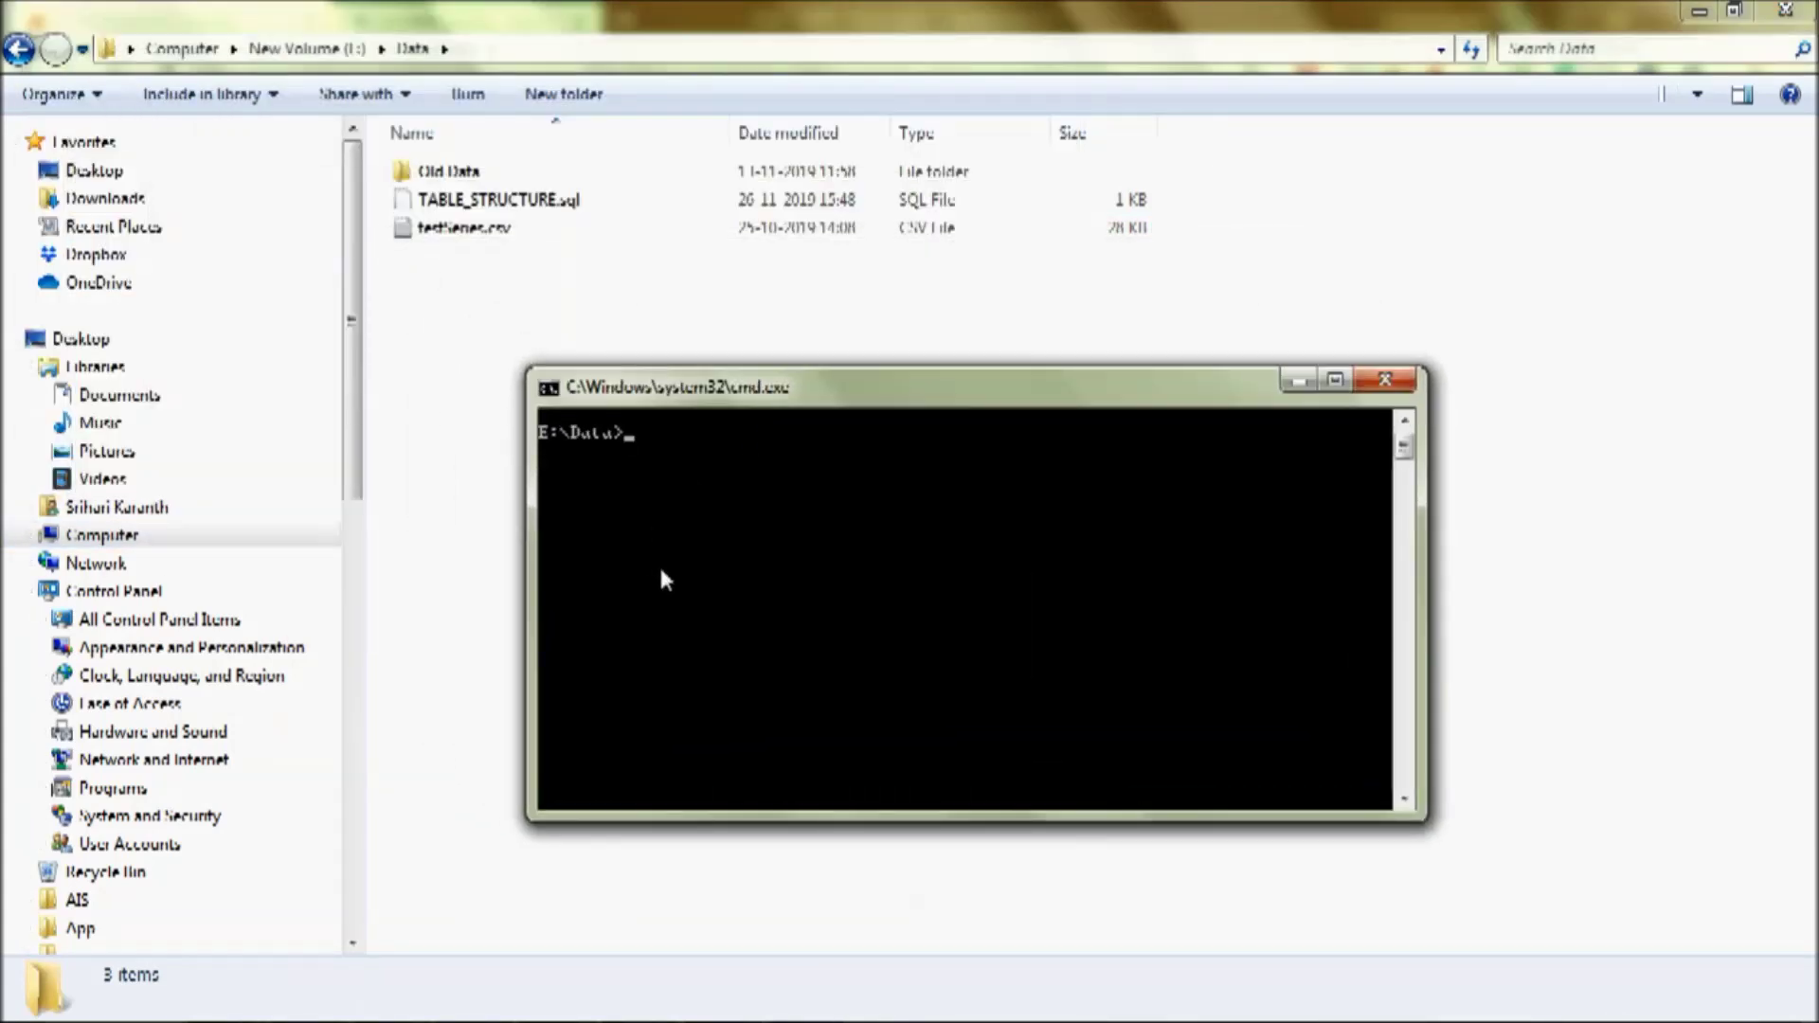
pyautogui.moveTo(734, 399); pyautogui.dragTo(717, 455)
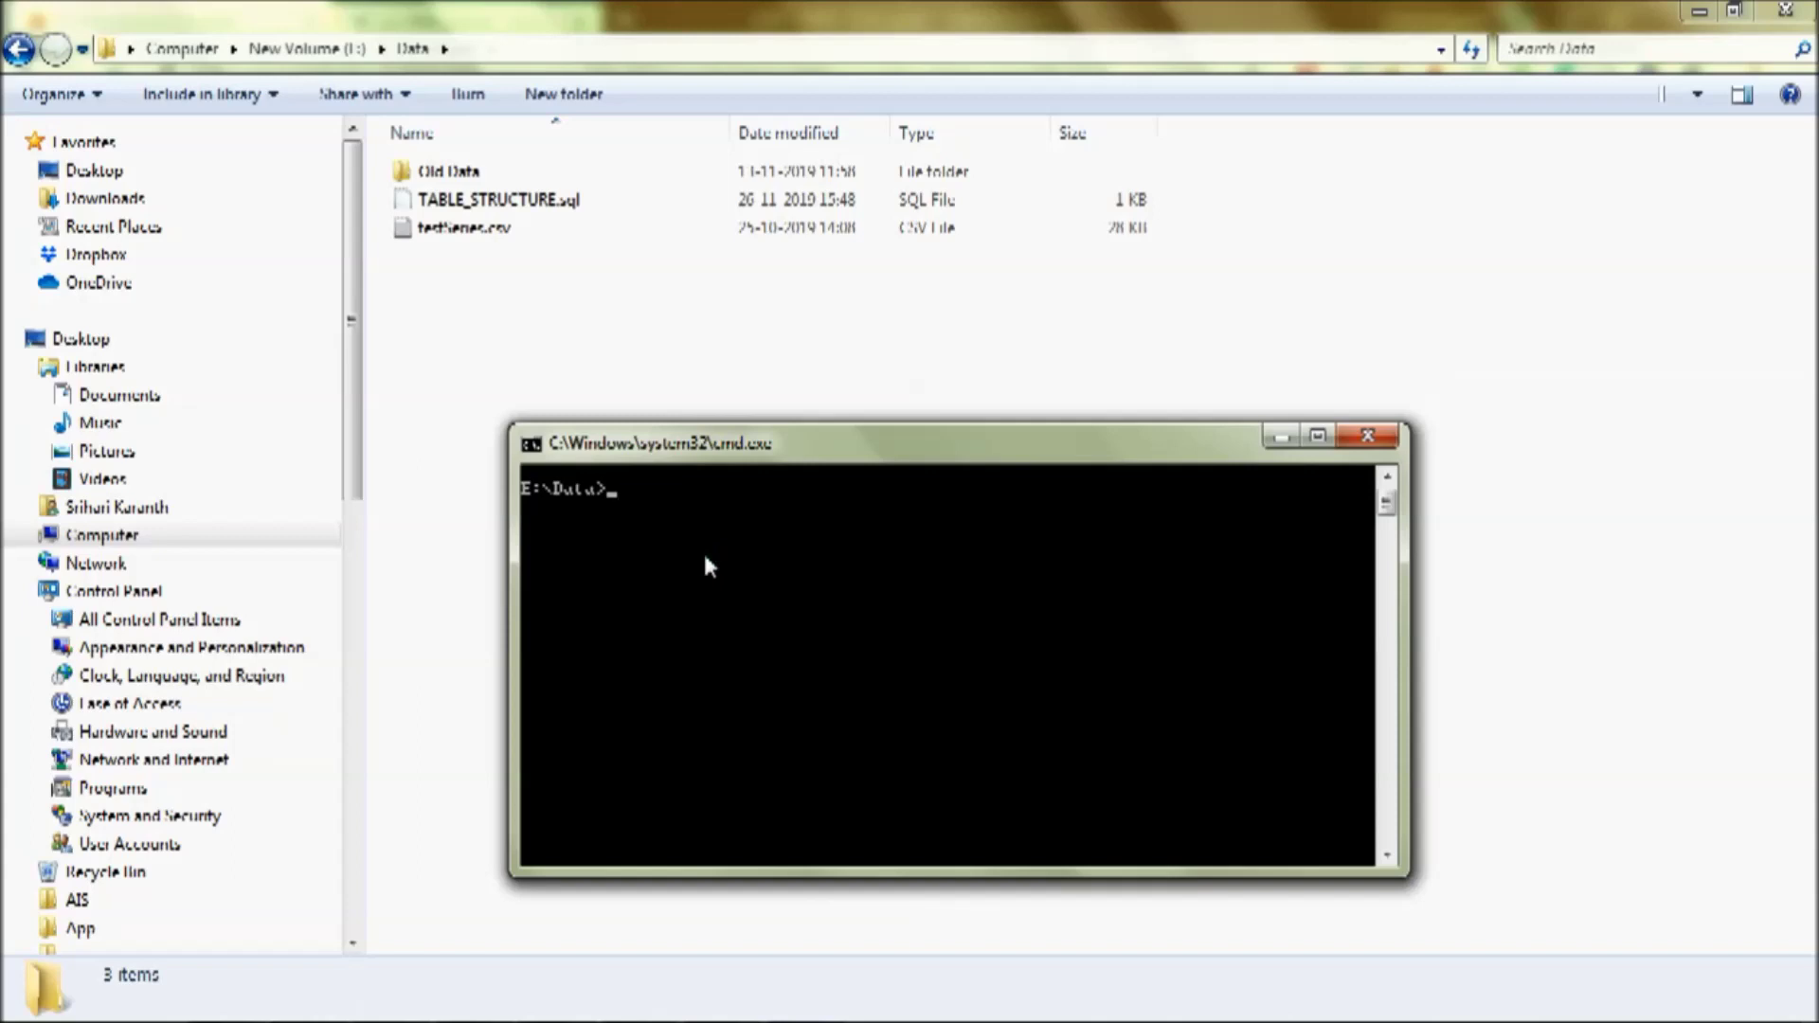
pyautogui.write('aov')
pyautogui.write(' configure')
pyautogui.press('Return')
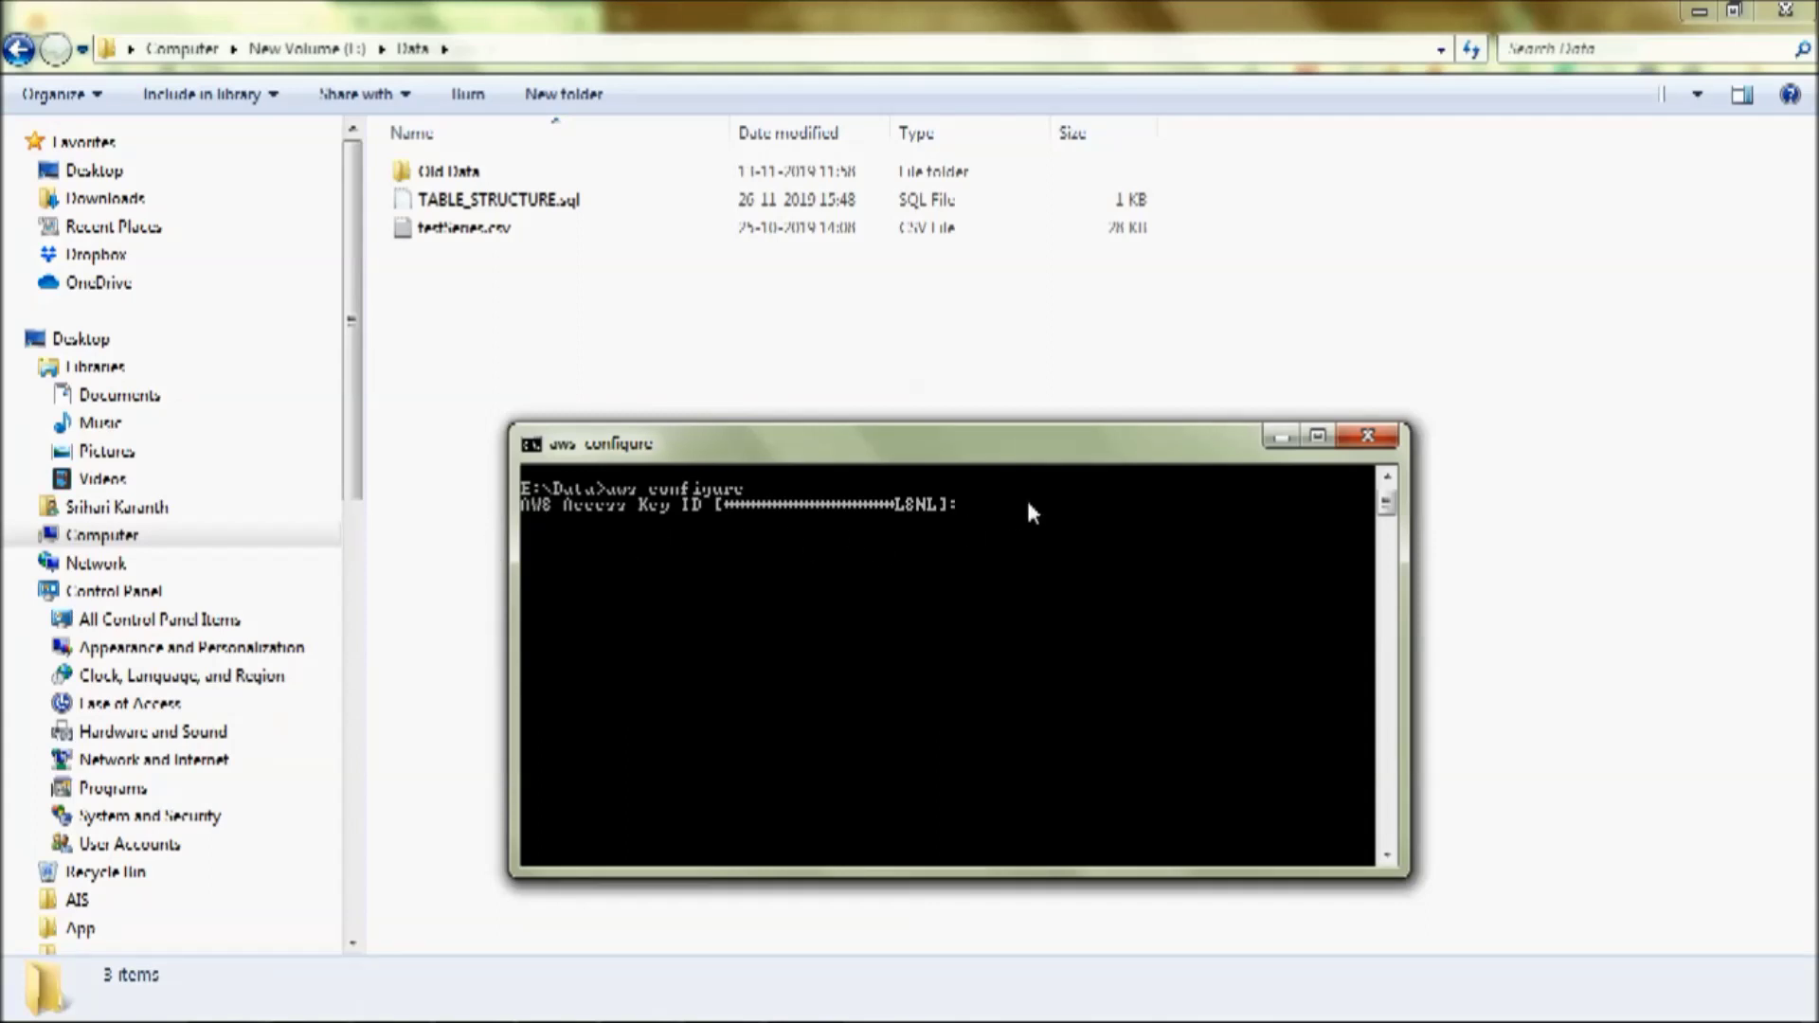
pyautogui.press('Return')
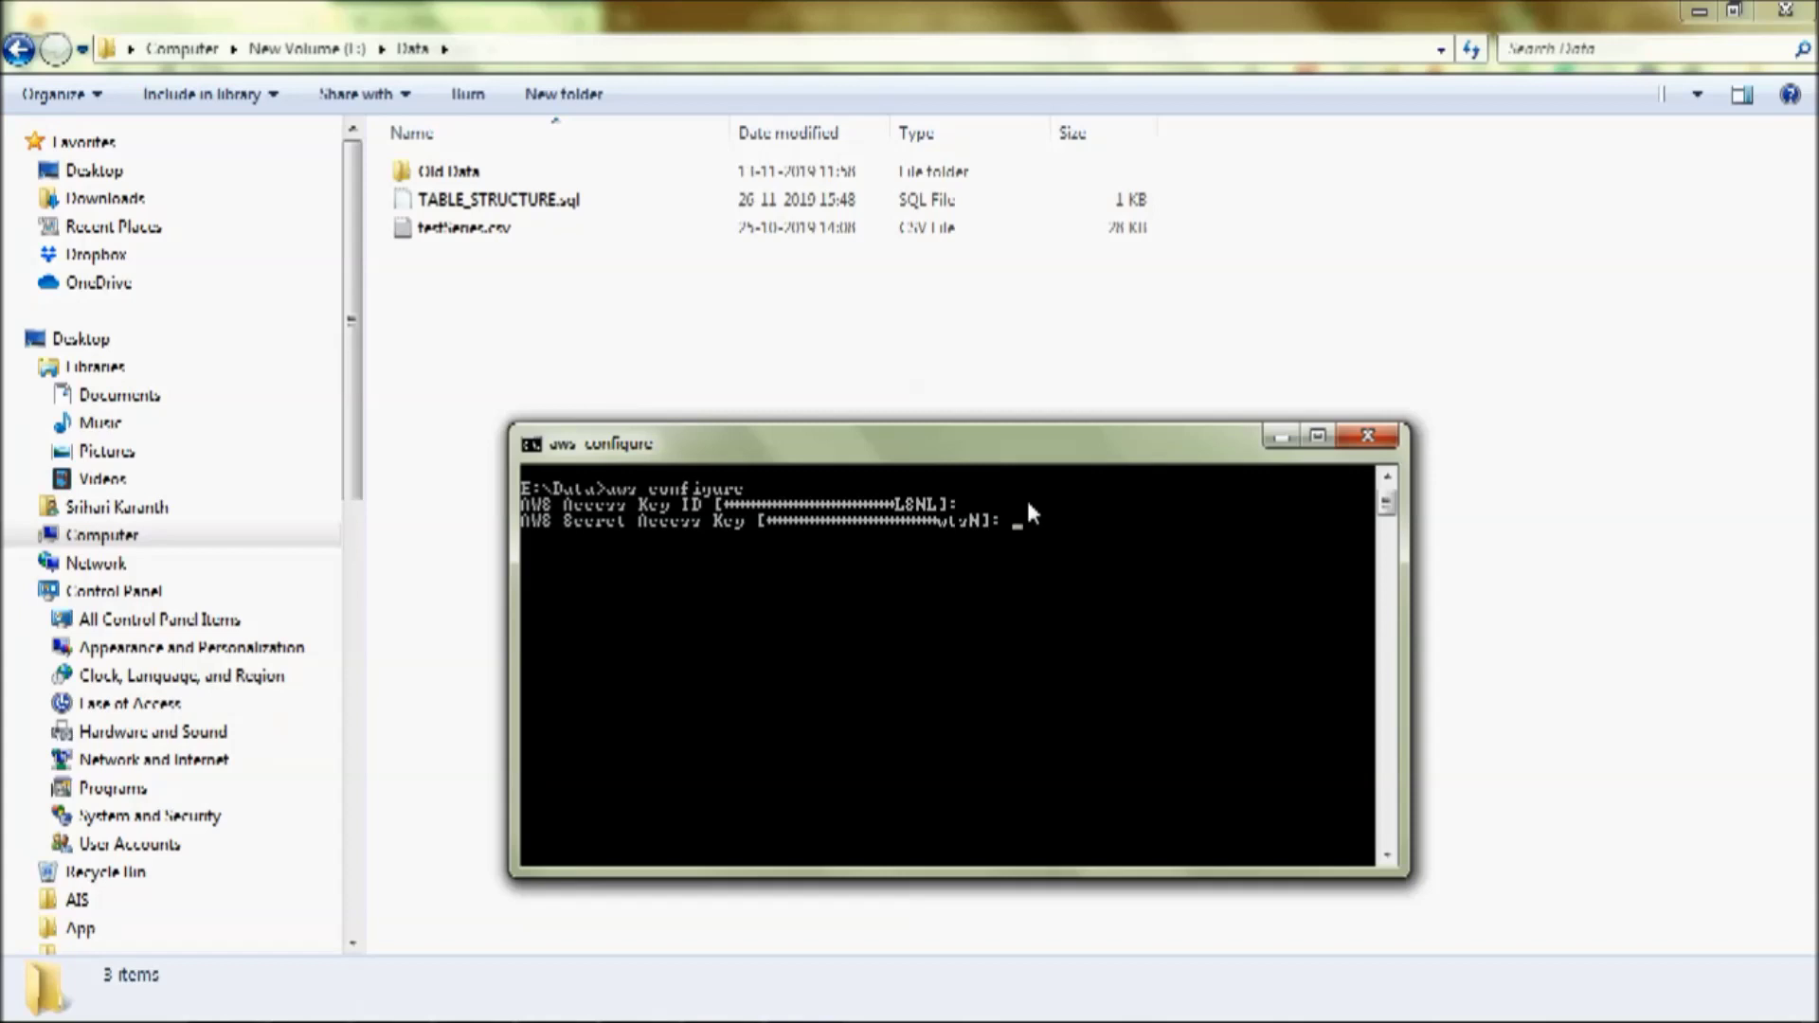
pyautogui.press('Return')
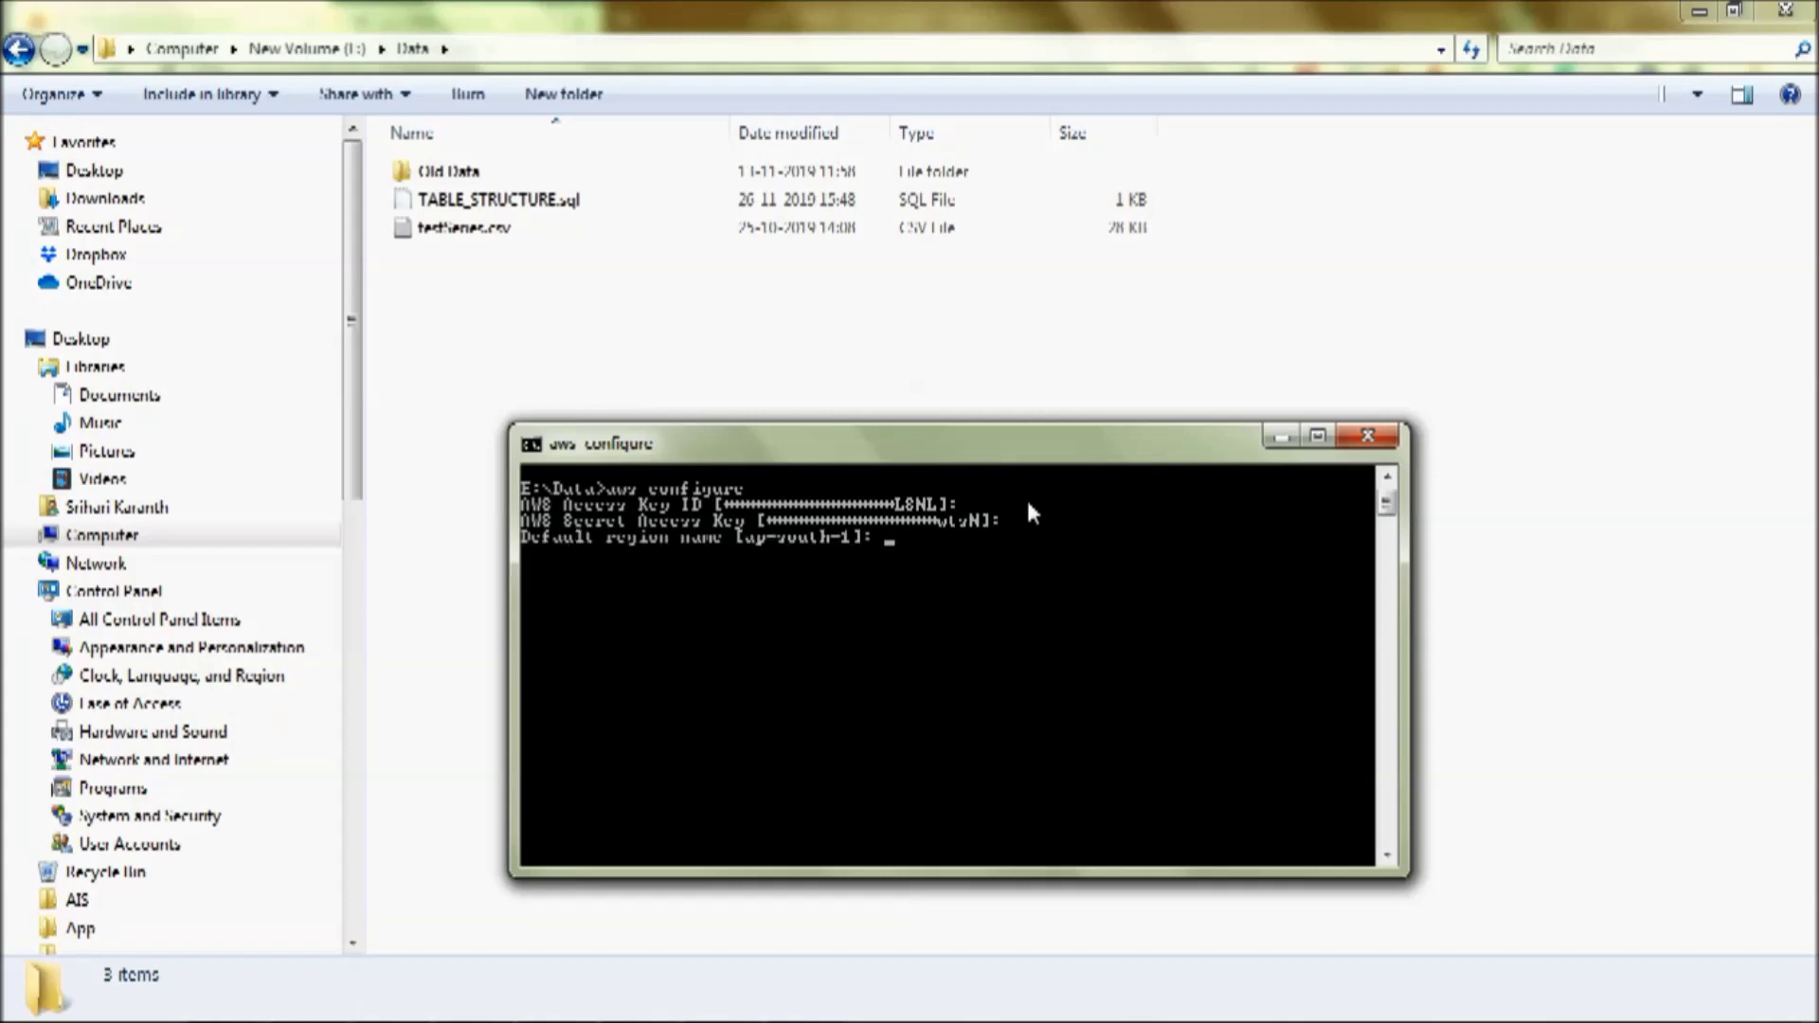
pyautogui.press('Return')
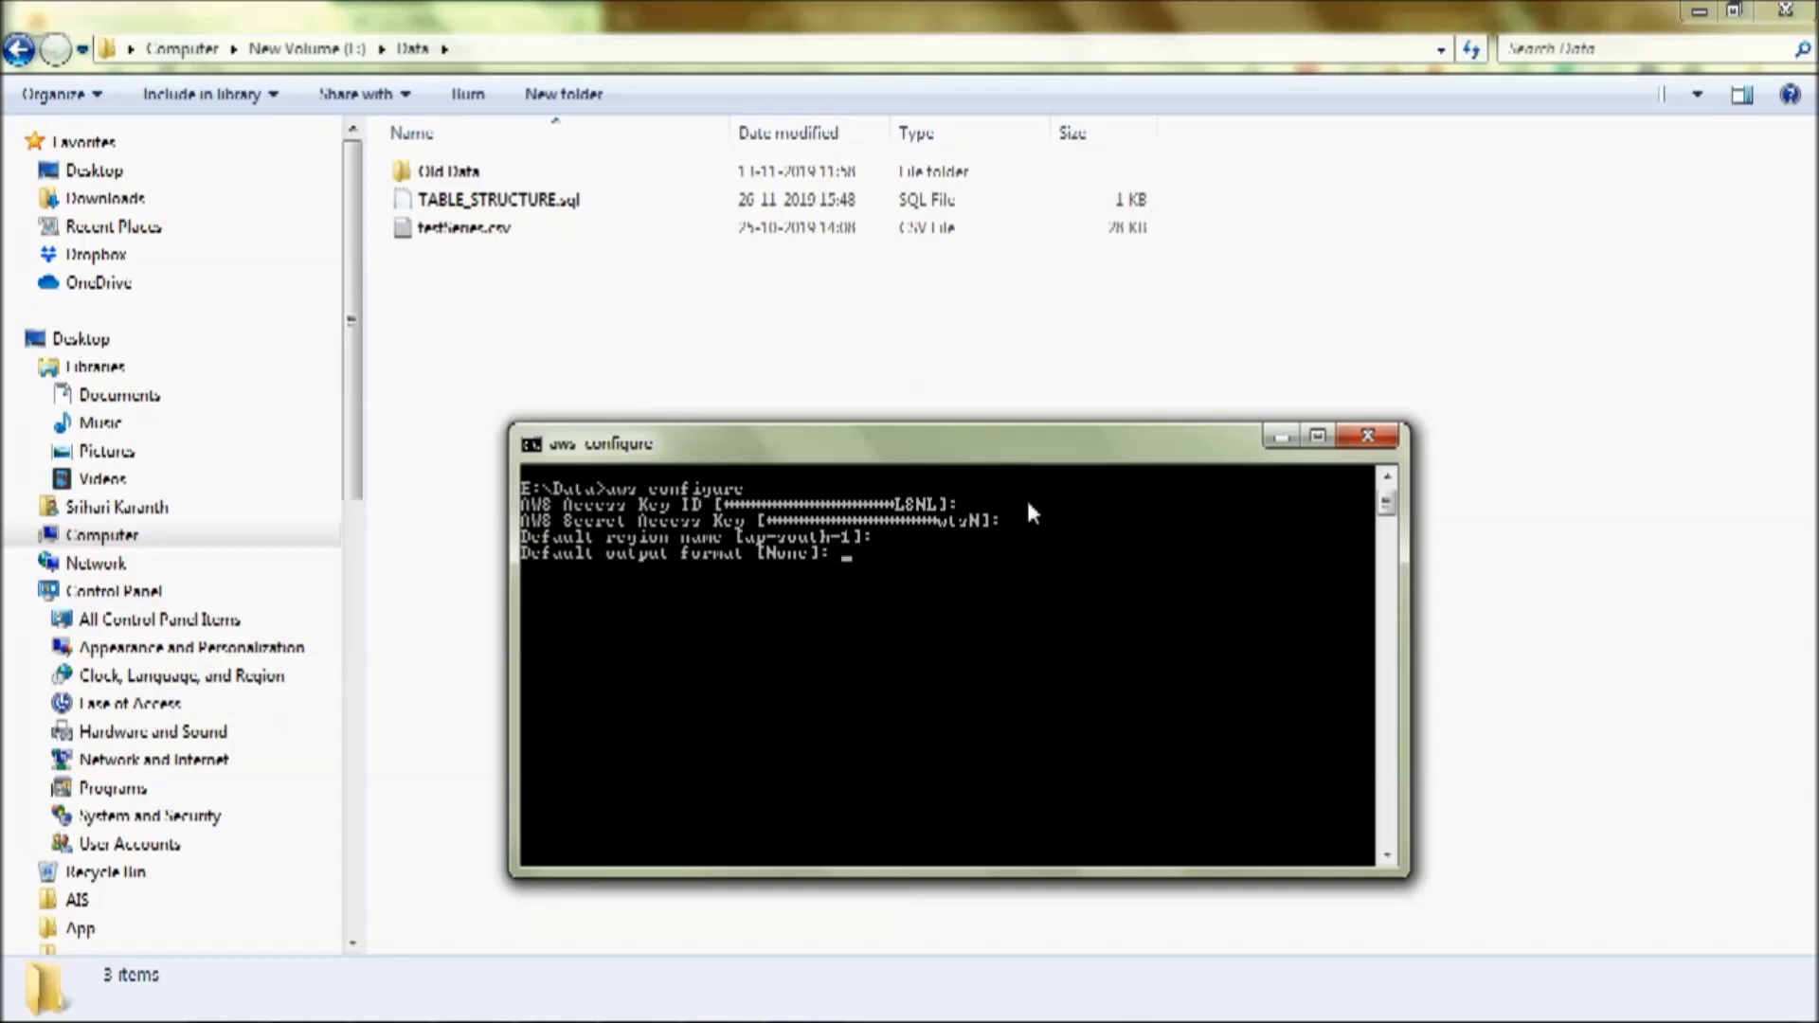
pyautogui.press('Return')
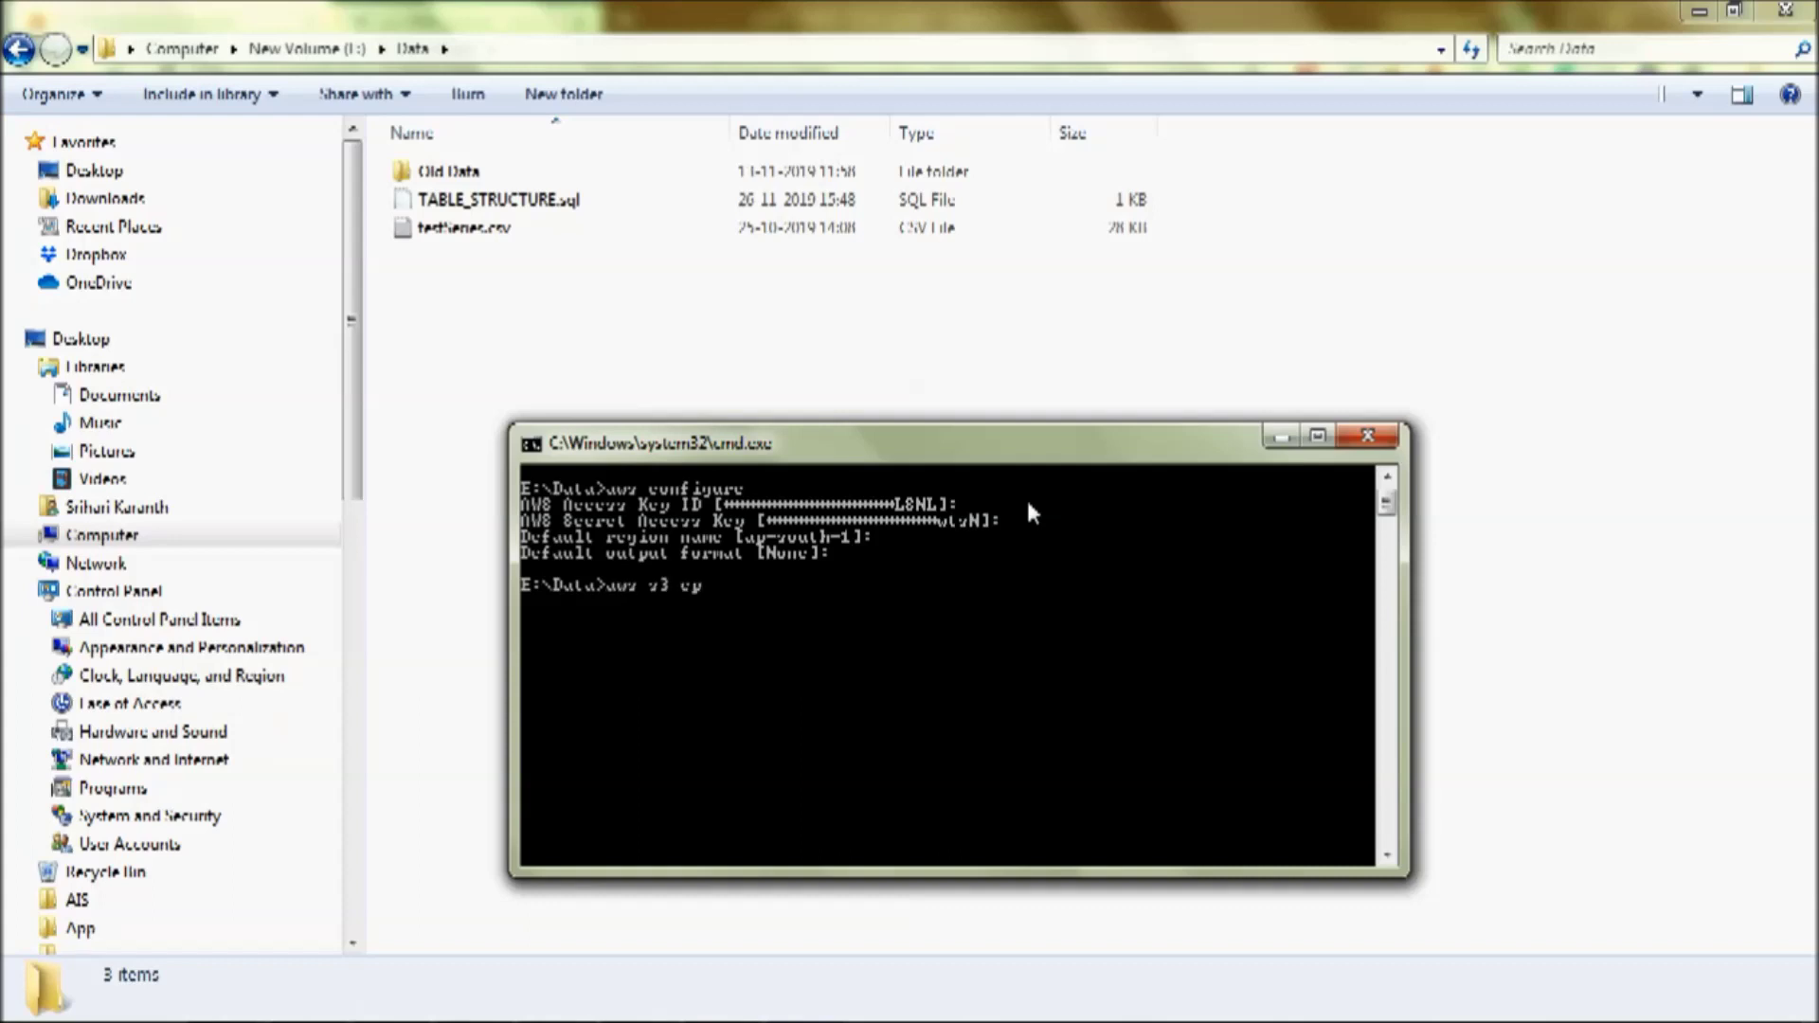
# - Upload testSeries.csv to s3://emr-demo-1234/input/ with aws s3 cp
pyautogui.write('s')
pyautogui.press('Tab')
pyautogui.write('s3://emr-demo-1234/input/')
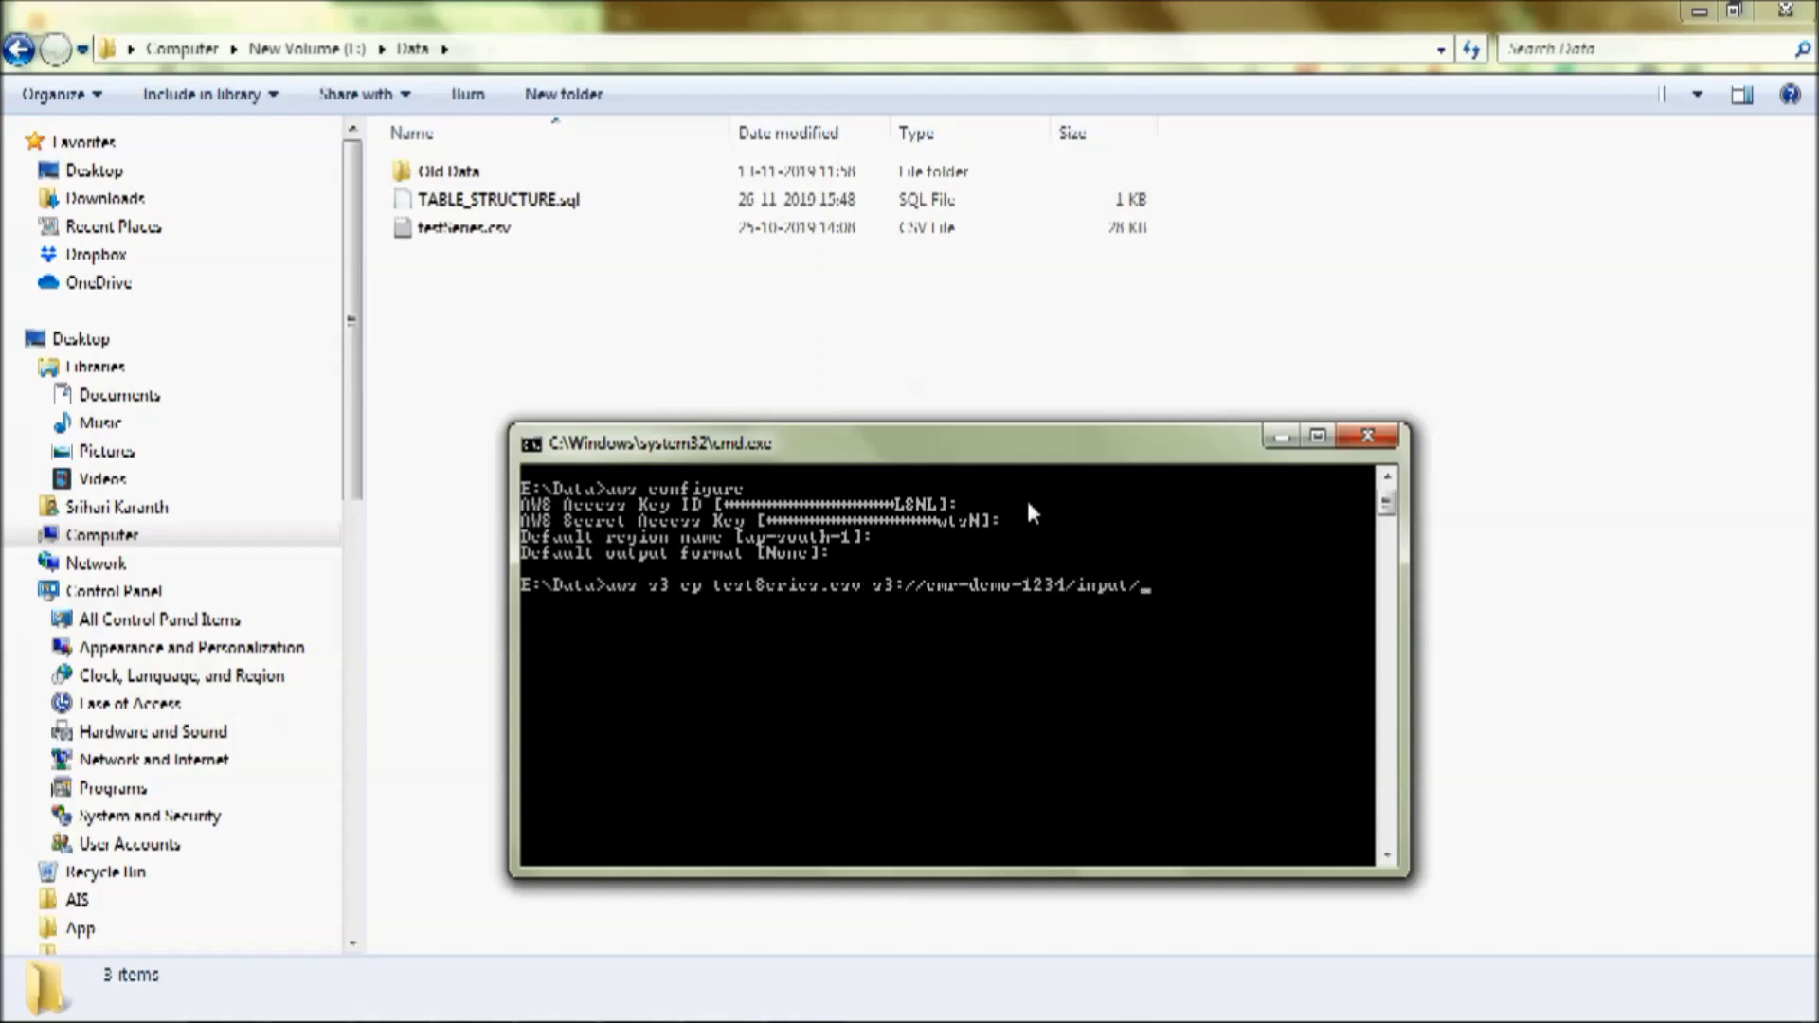
pyautogui.press('Return')
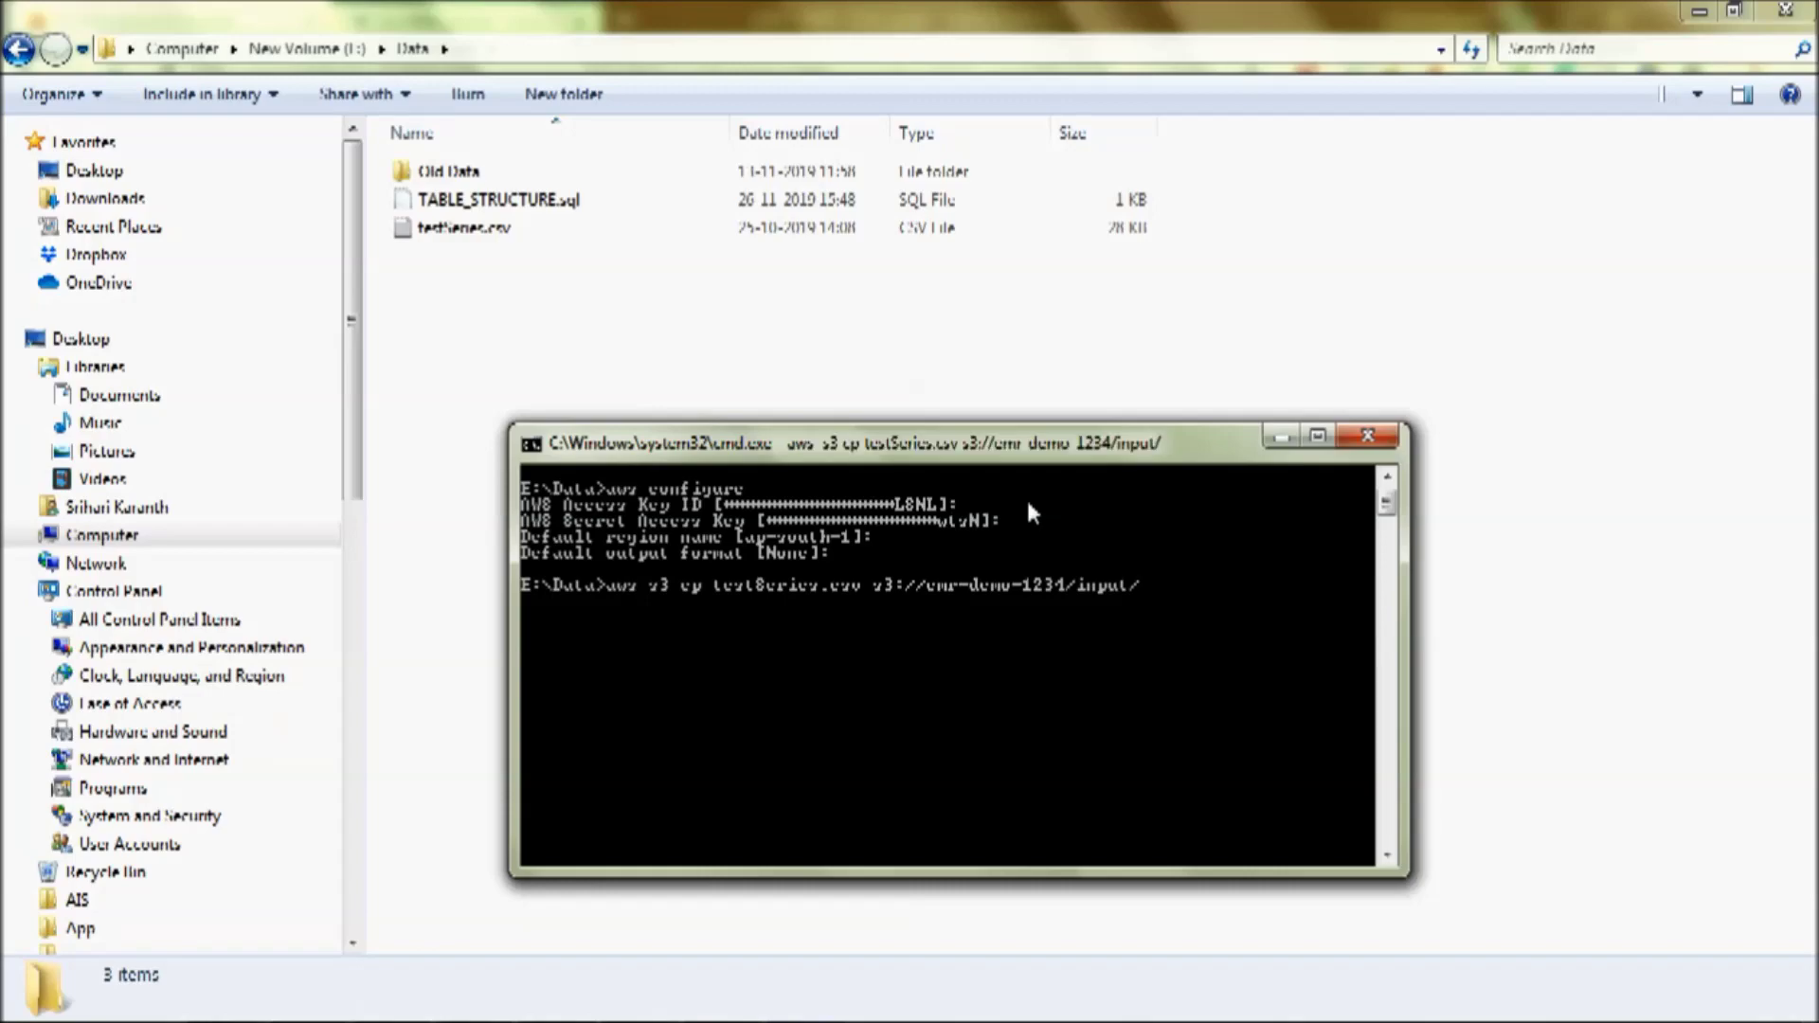
pyautogui.press('Return')
pyautogui.press('Return')
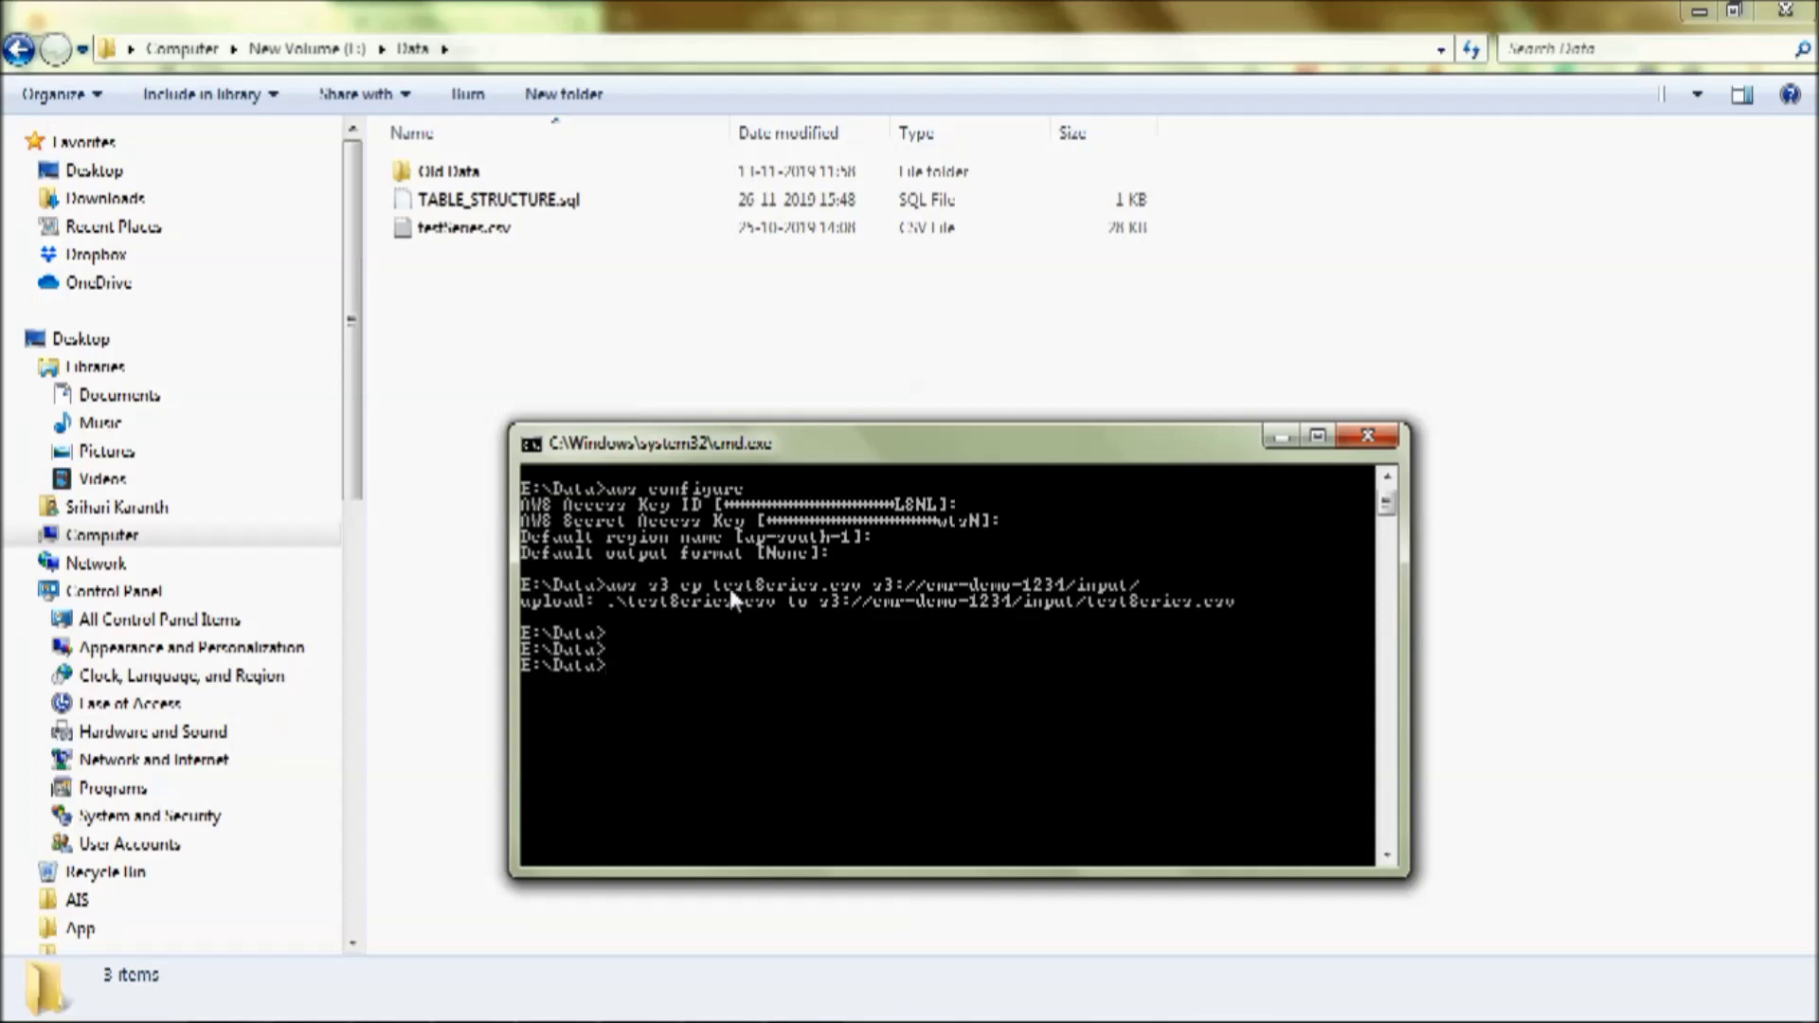
pyautogui.click(969, 367)
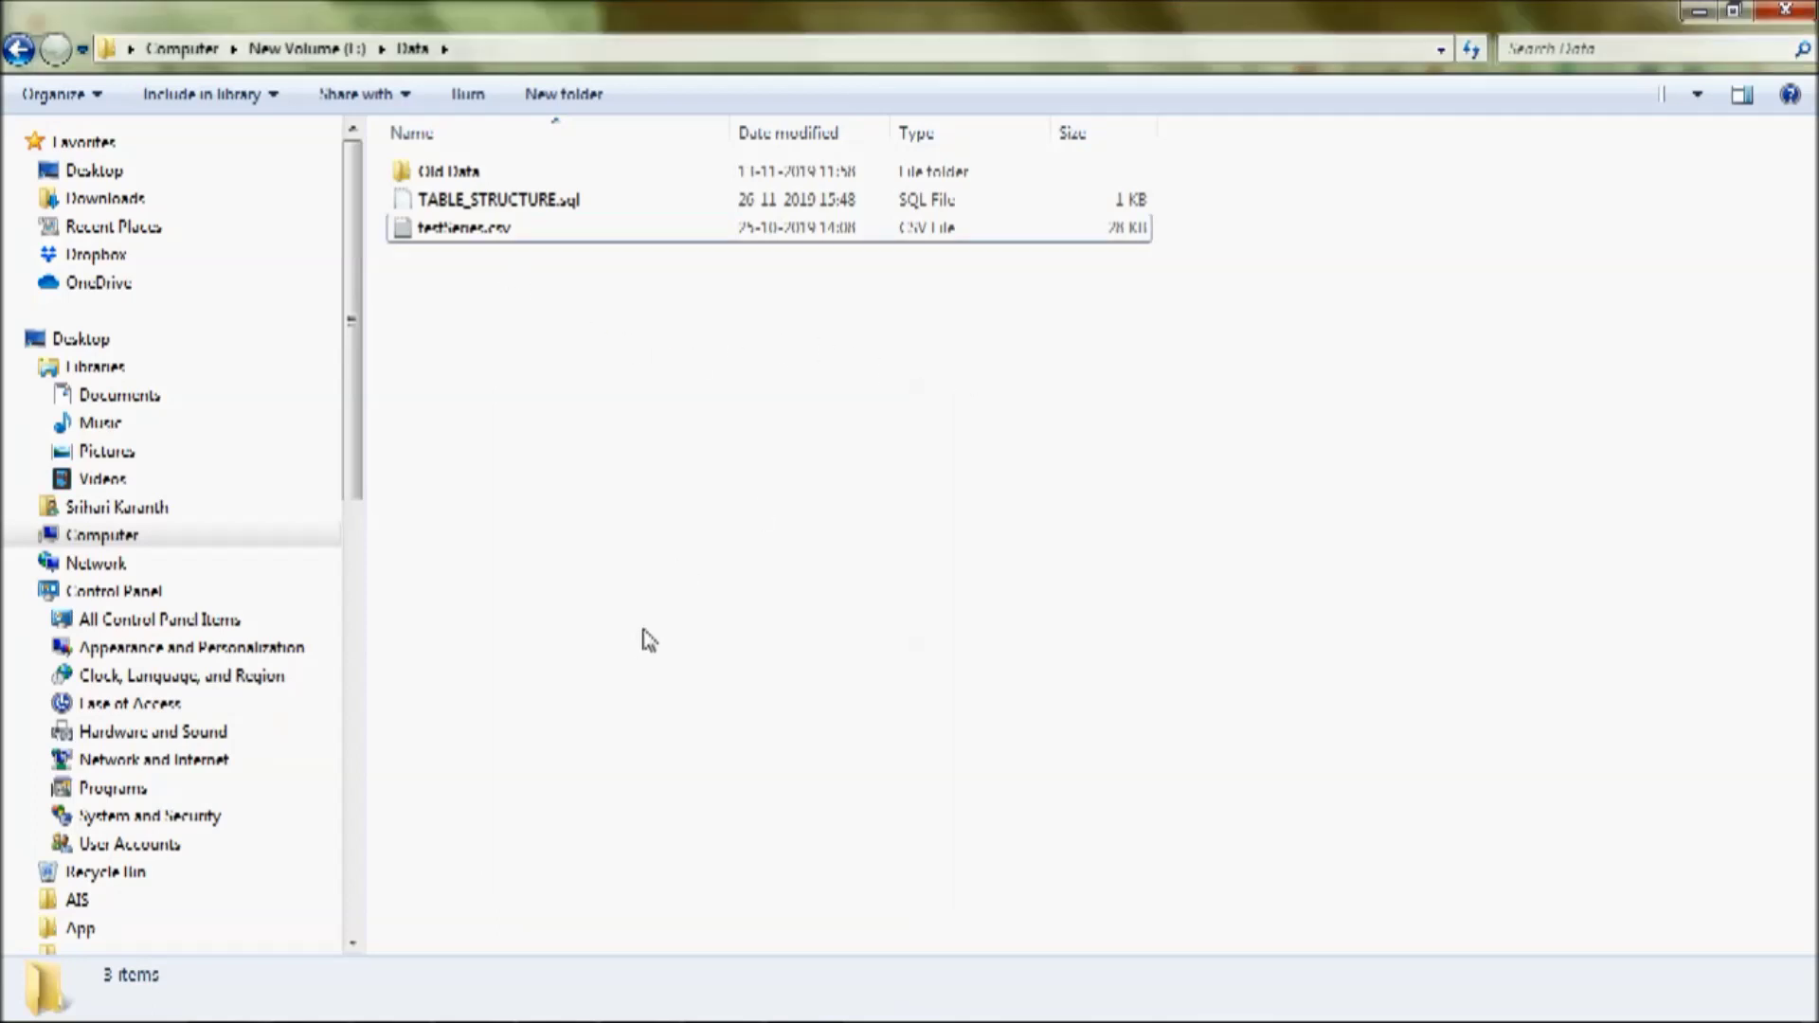
# - Refresh the S3 input folder in Chrome to confirm testSeries.csv (27.0 KB) arrived
pyautogui.click(469, 1006)
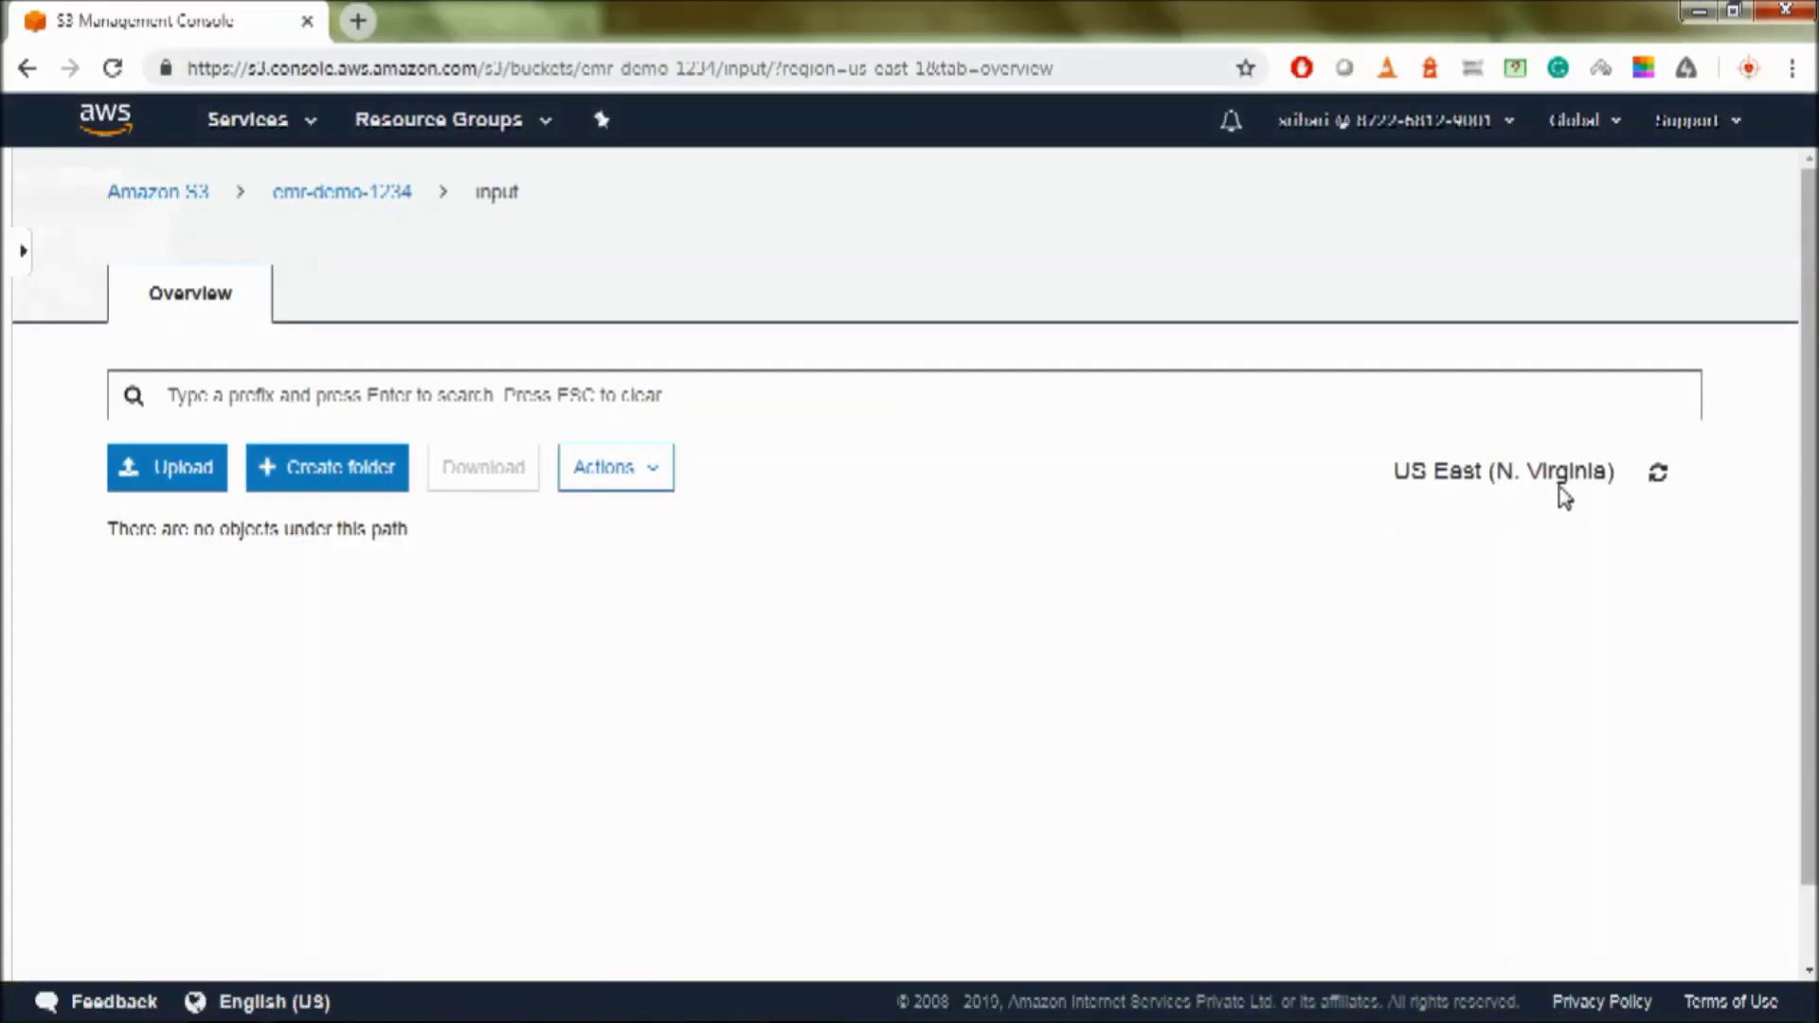
pyautogui.click(1672, 476)
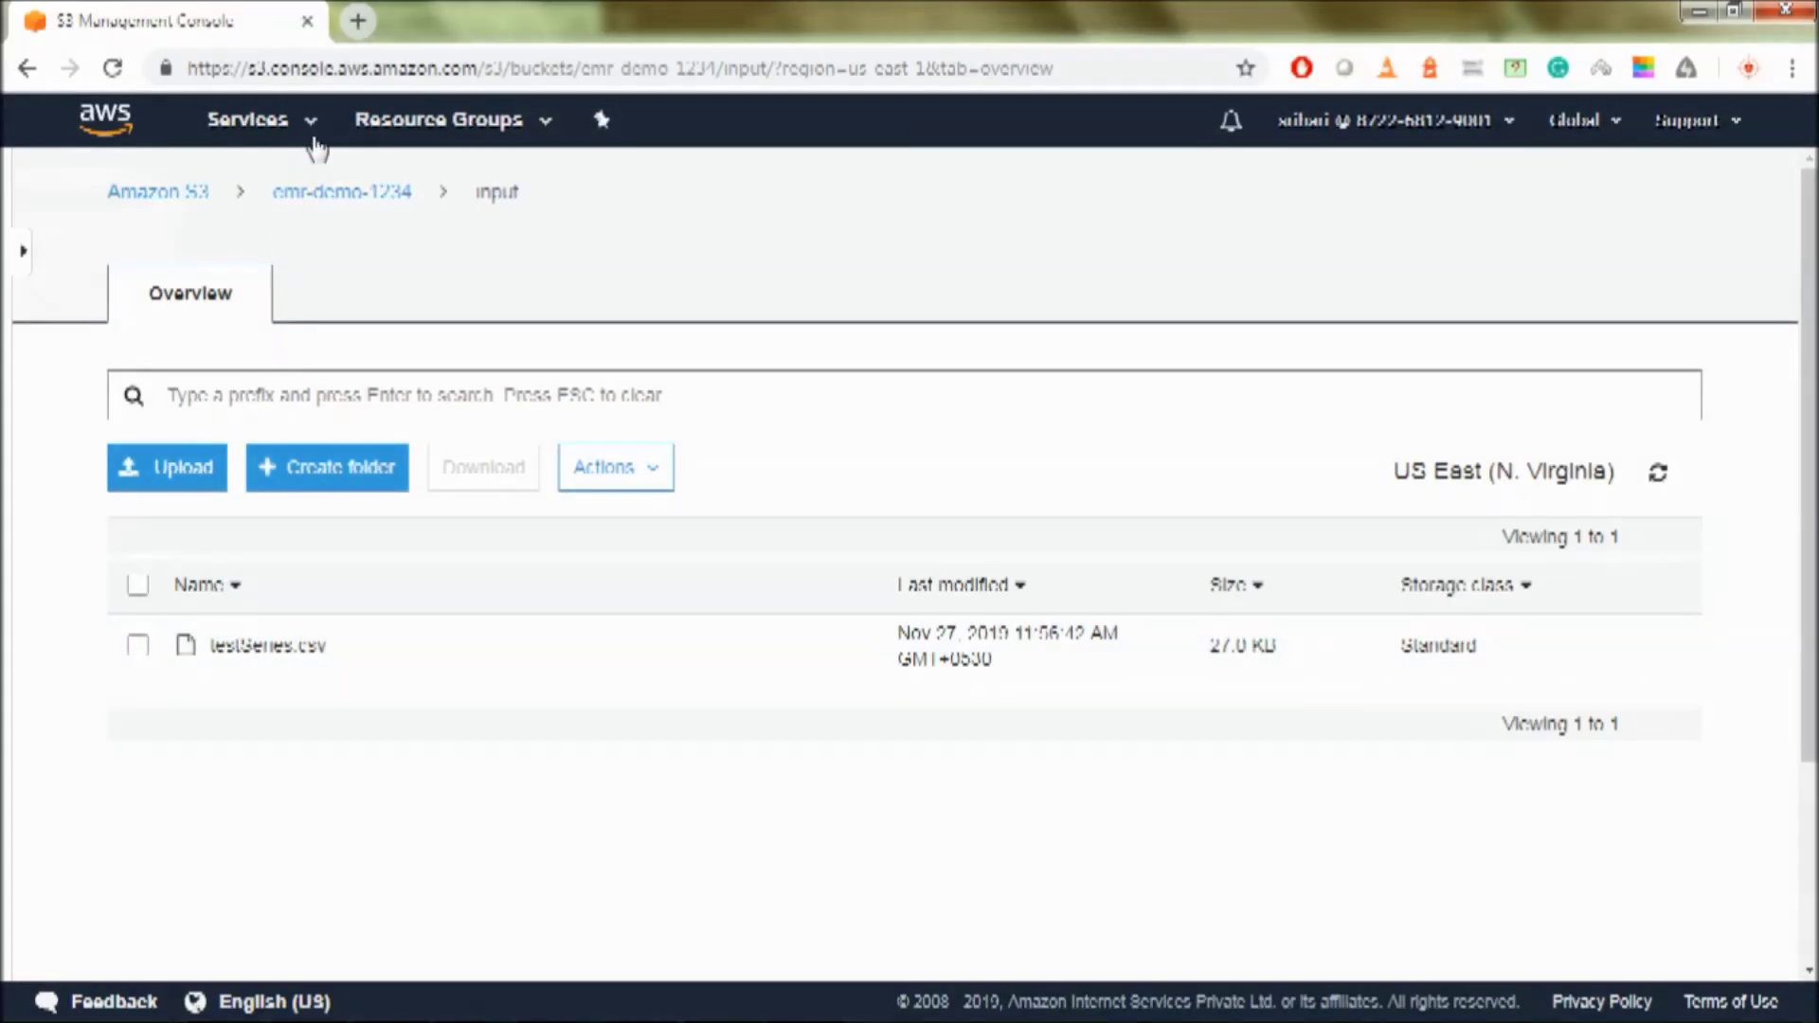
pyautogui.click(291, 135)
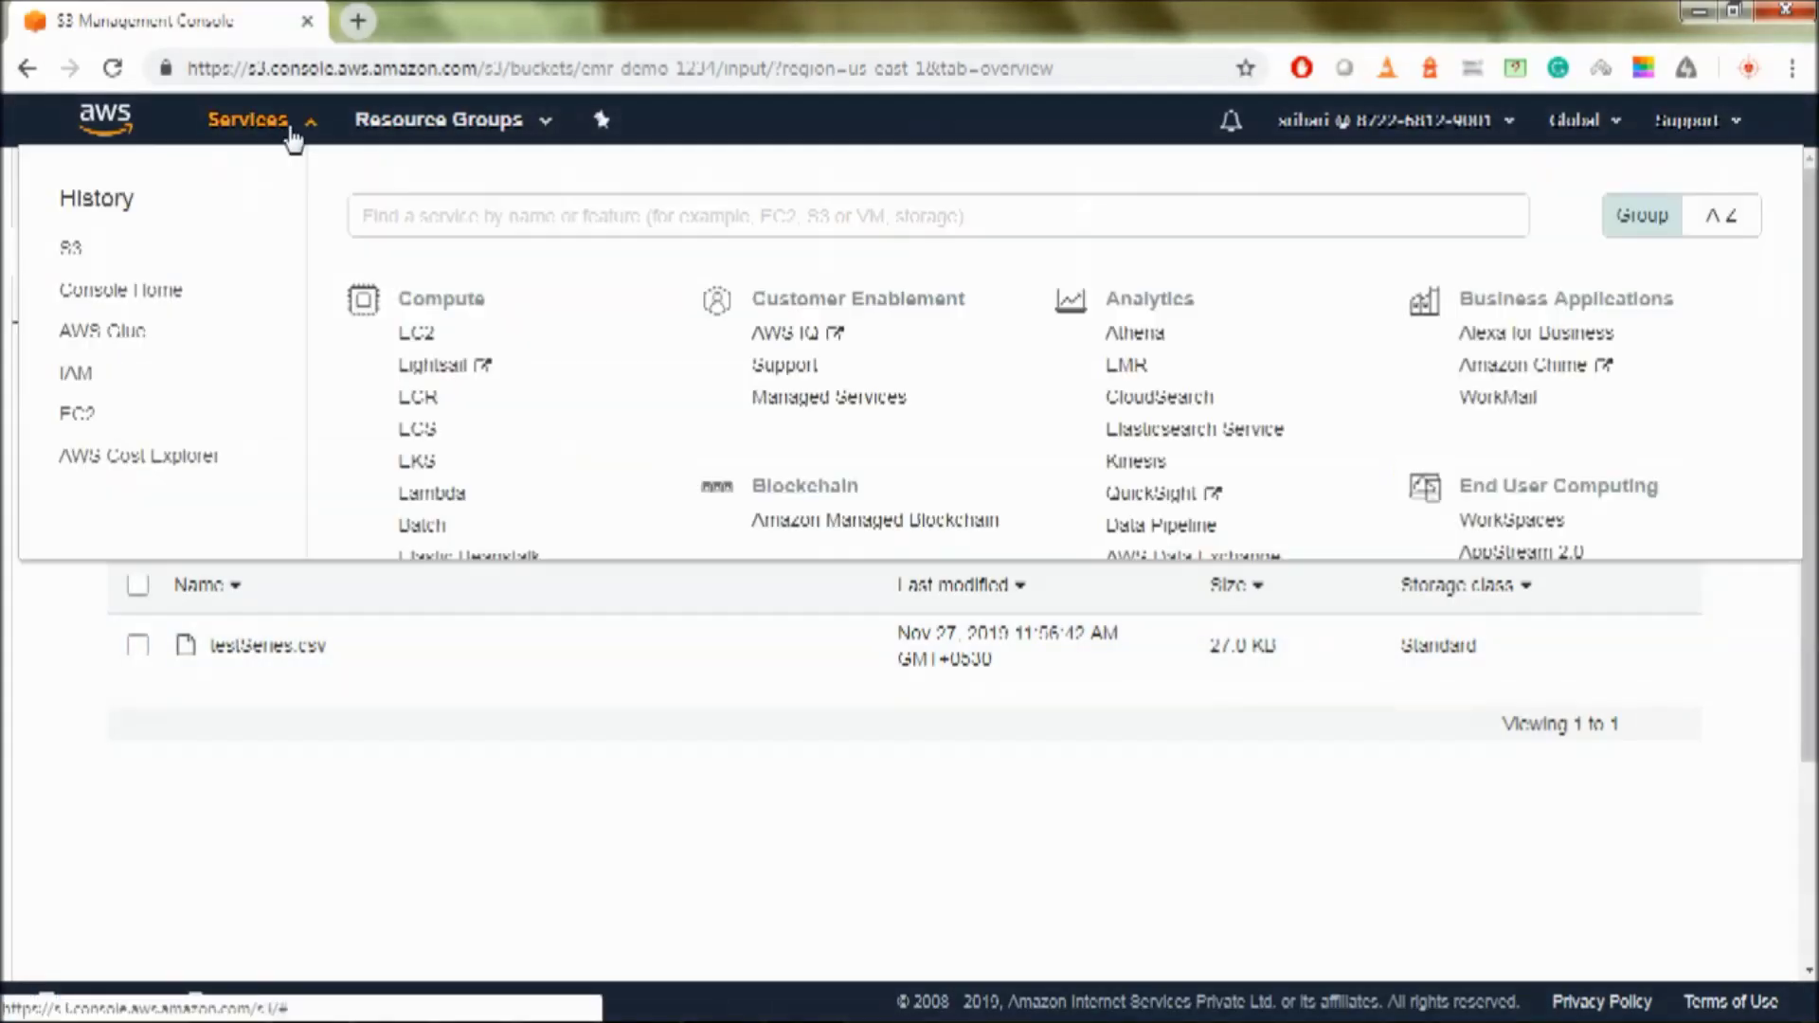
# - Start an advanced EMR cluster setup and add Tez 0.9.2 and Spark 2.4.4 to its software
pyautogui.click(1107, 366)
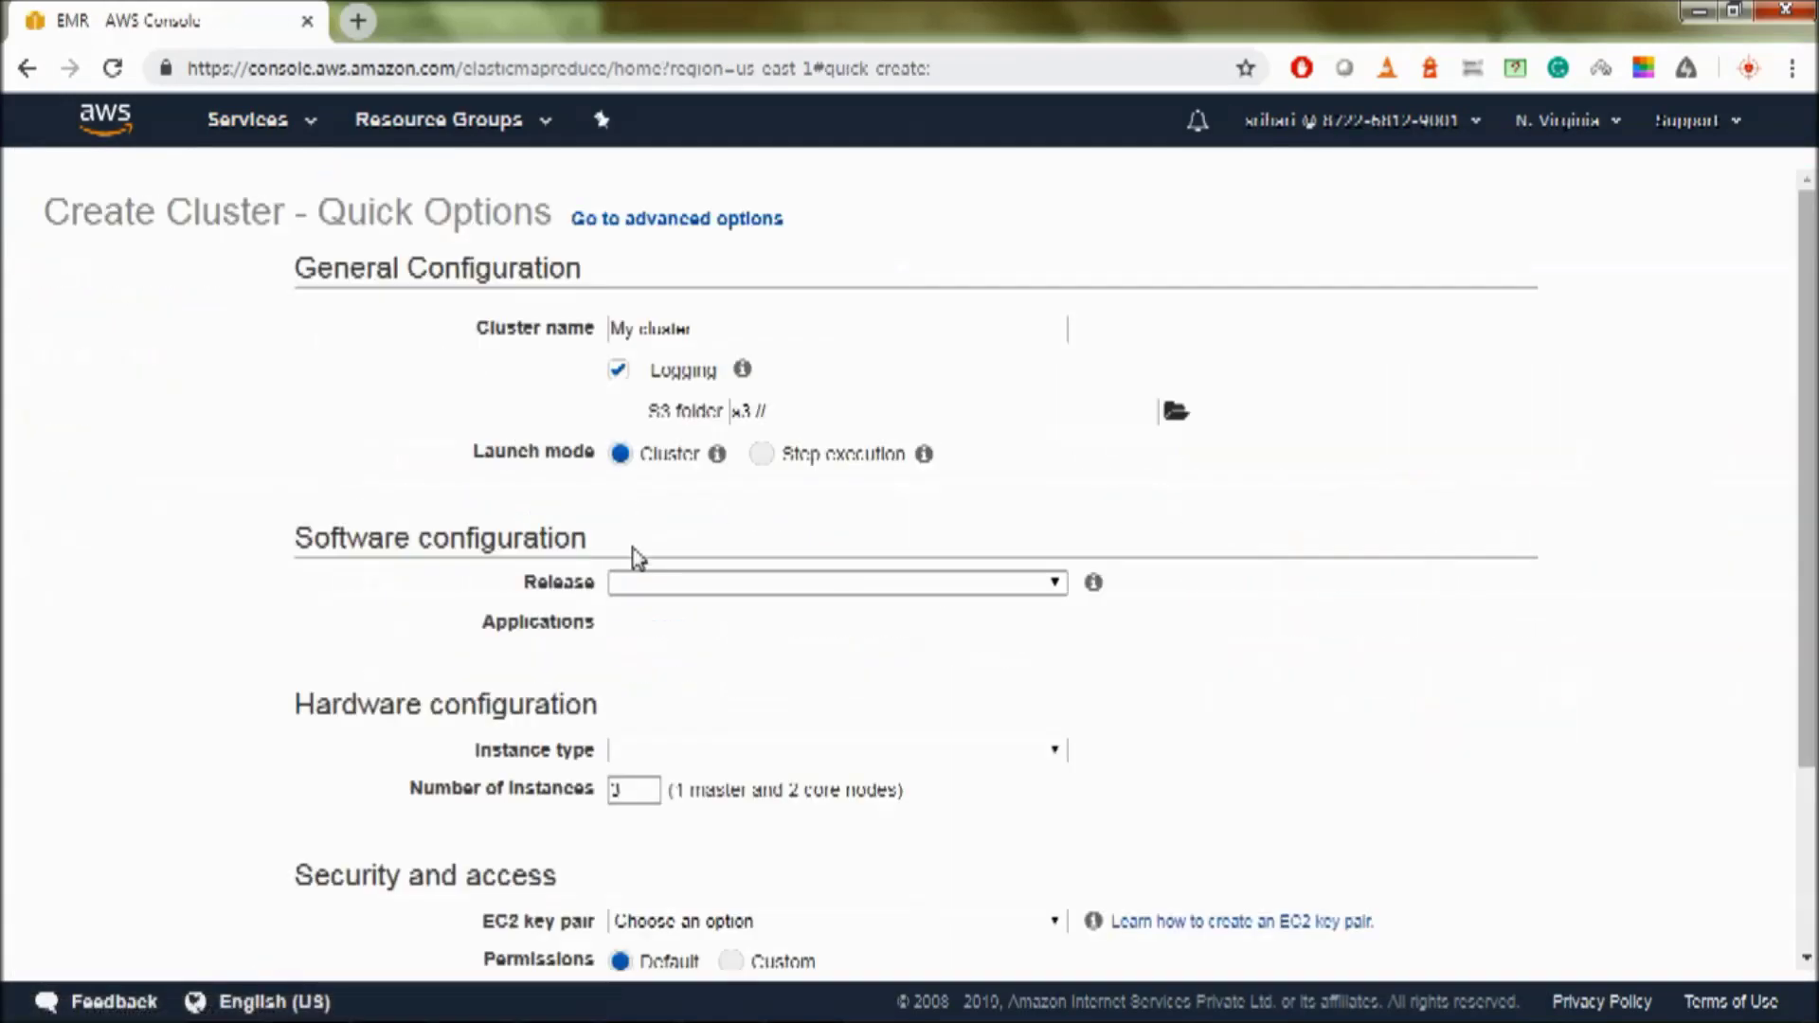
pyautogui.click(689, 227)
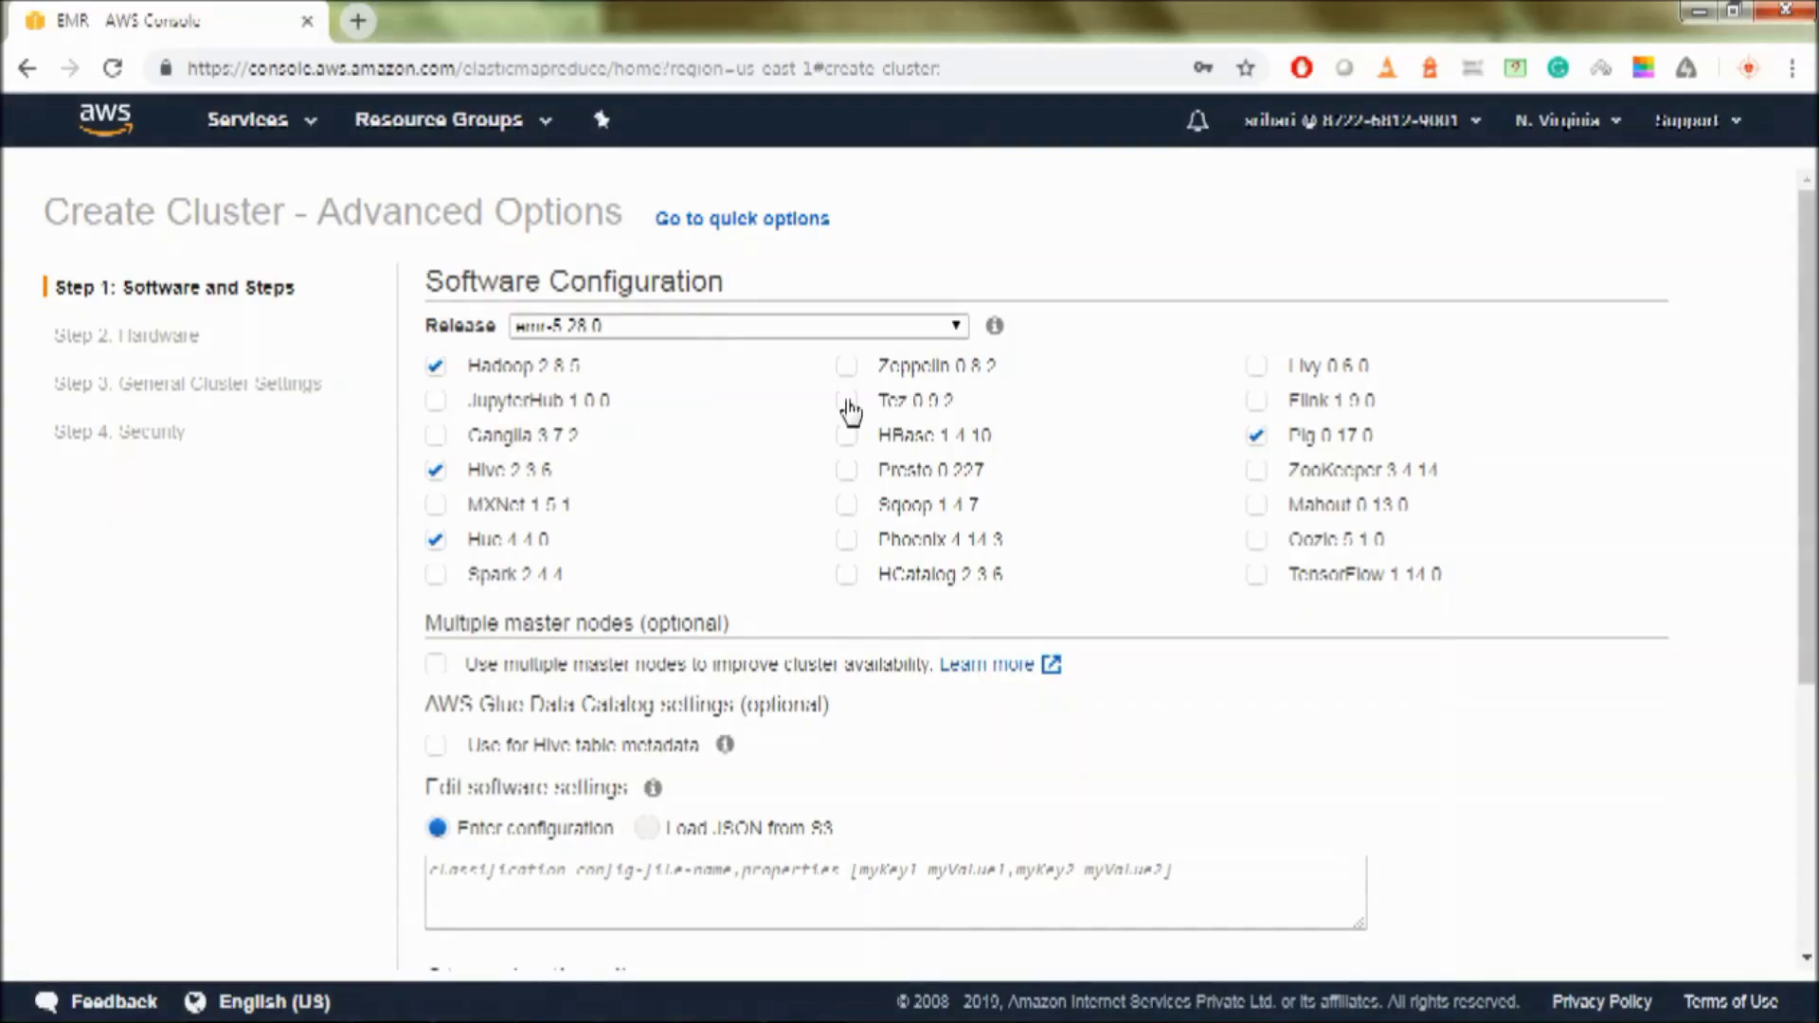
pyautogui.click(846, 401)
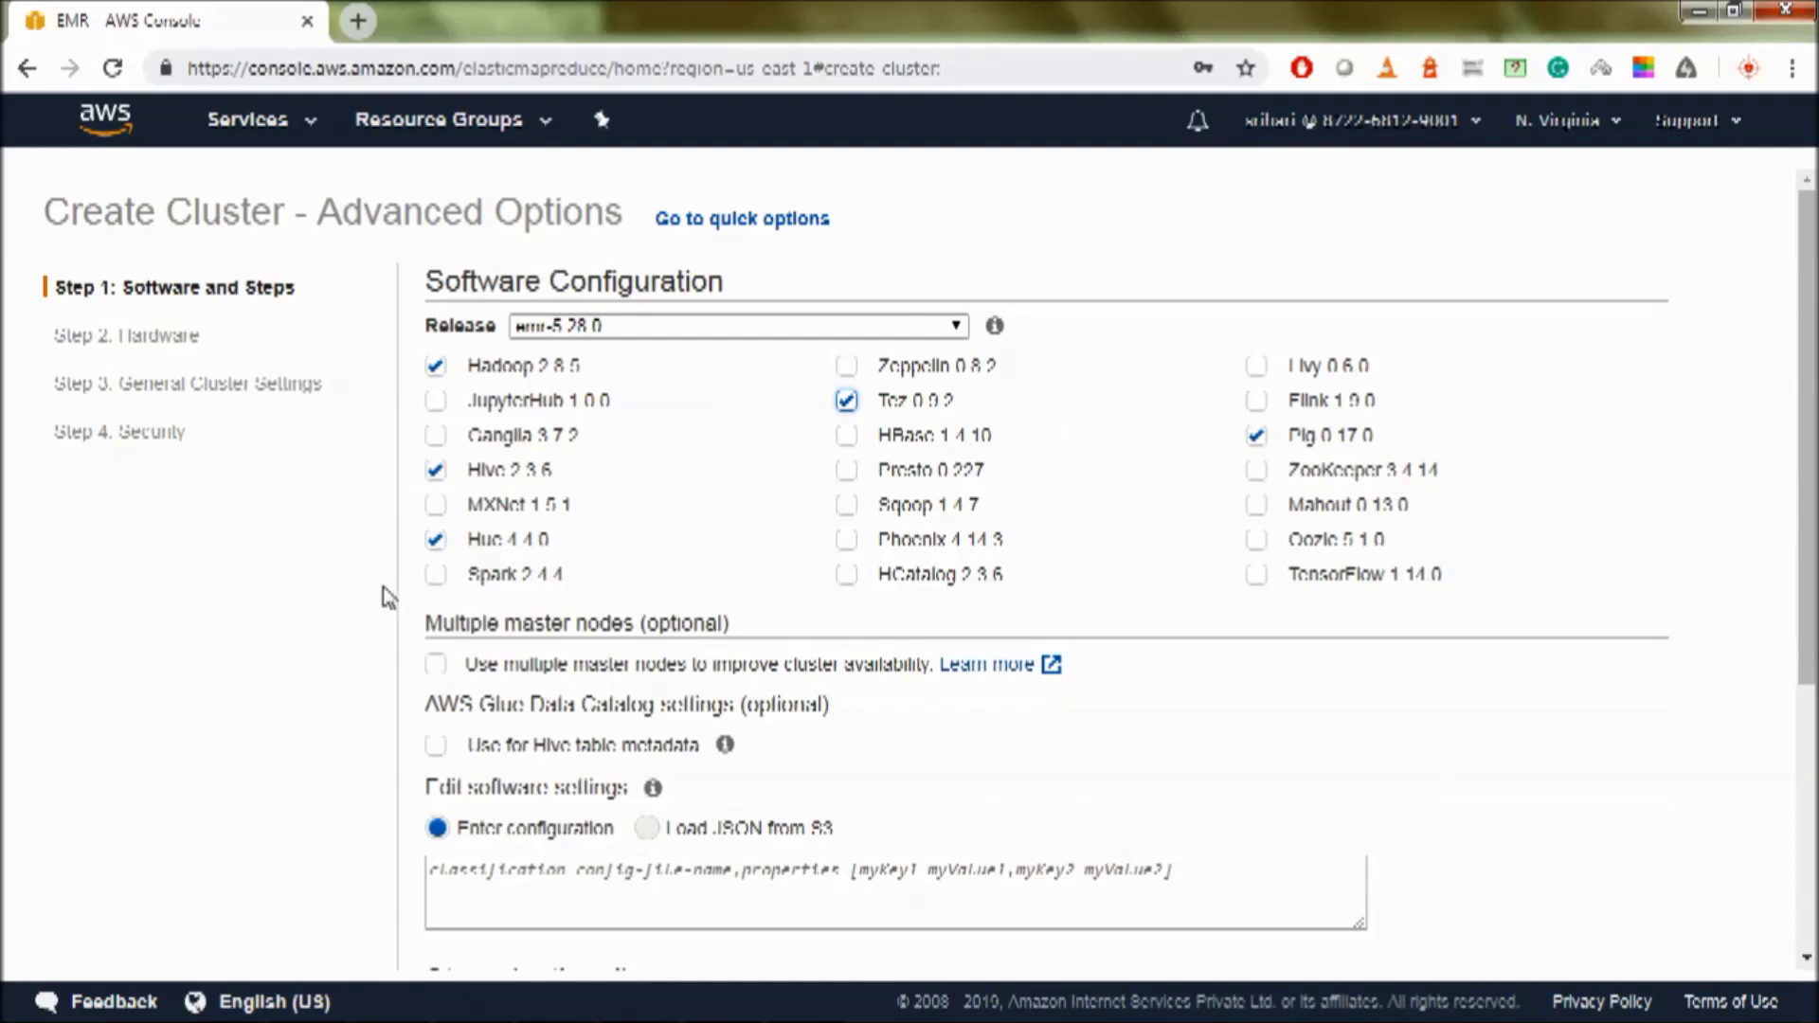
pyautogui.click(436, 575)
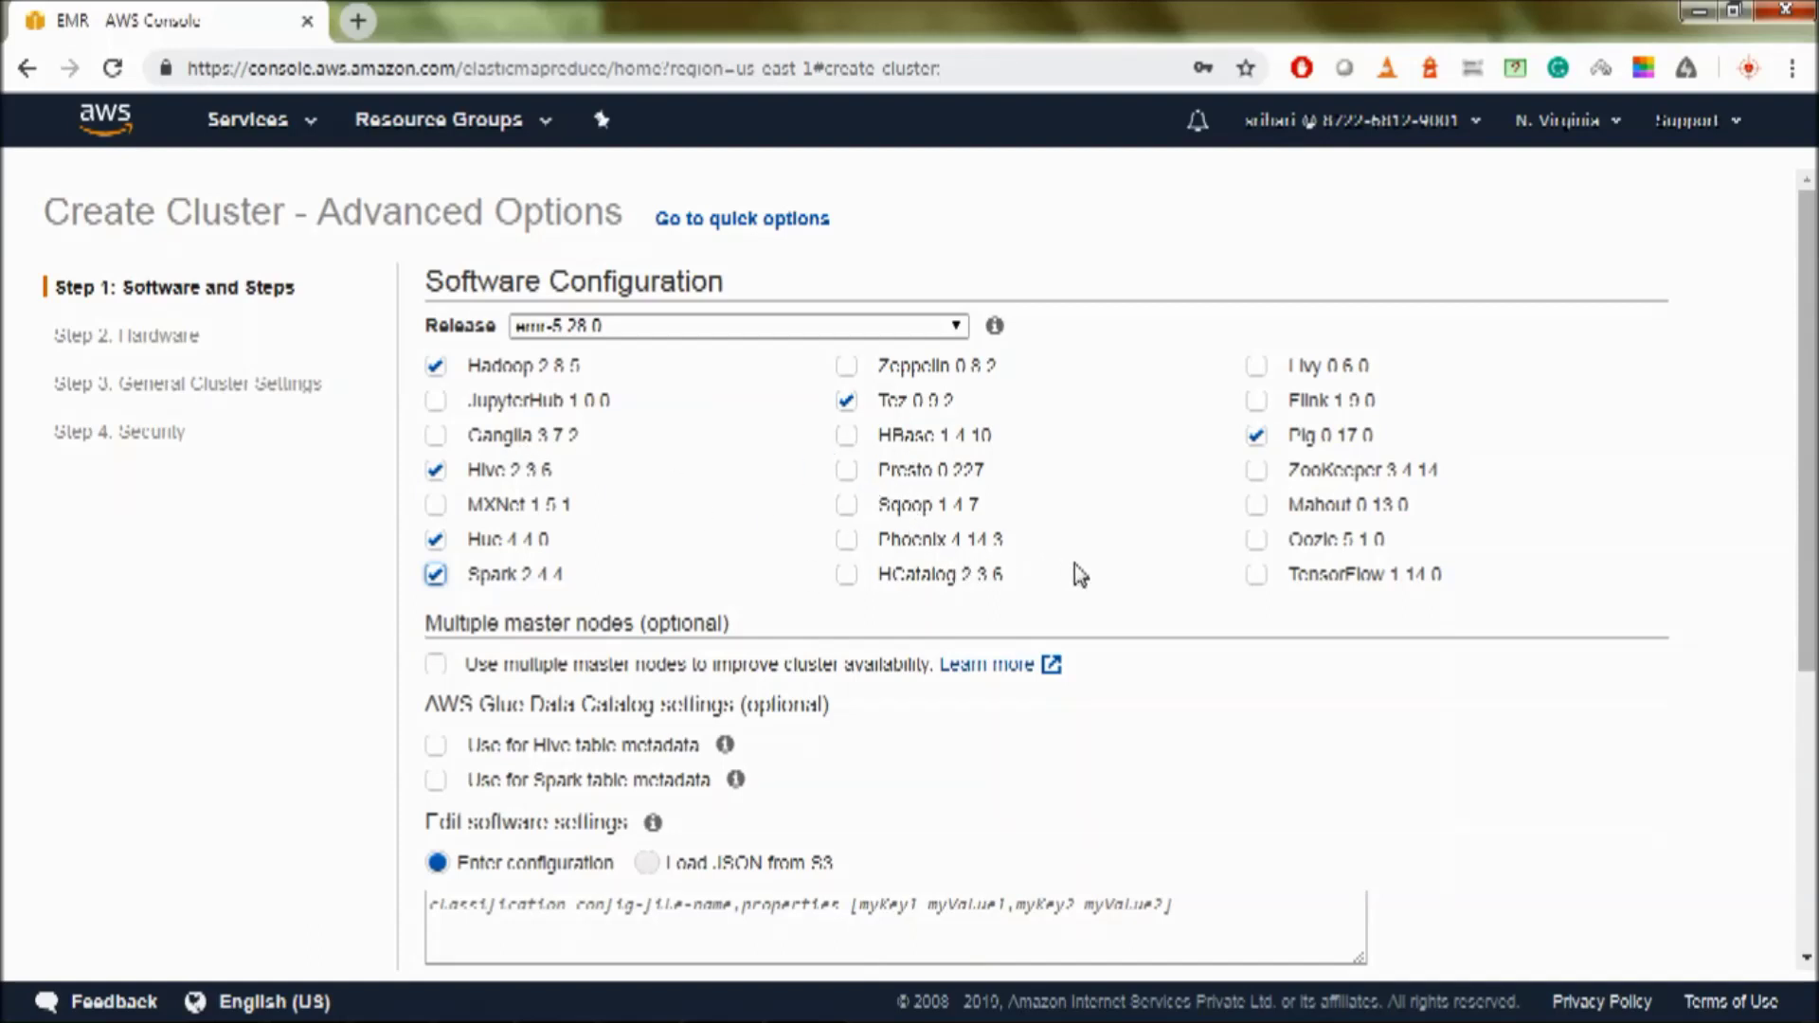
# - Enable the AWS Glue Data Catalog for both Hive and Spark table metadata
pyautogui.scroll(-2, 670, 573)
pyautogui.moveTo(725, 611)
pyautogui.moveTo(862, 571); pyautogui.dragTo(414, 583)
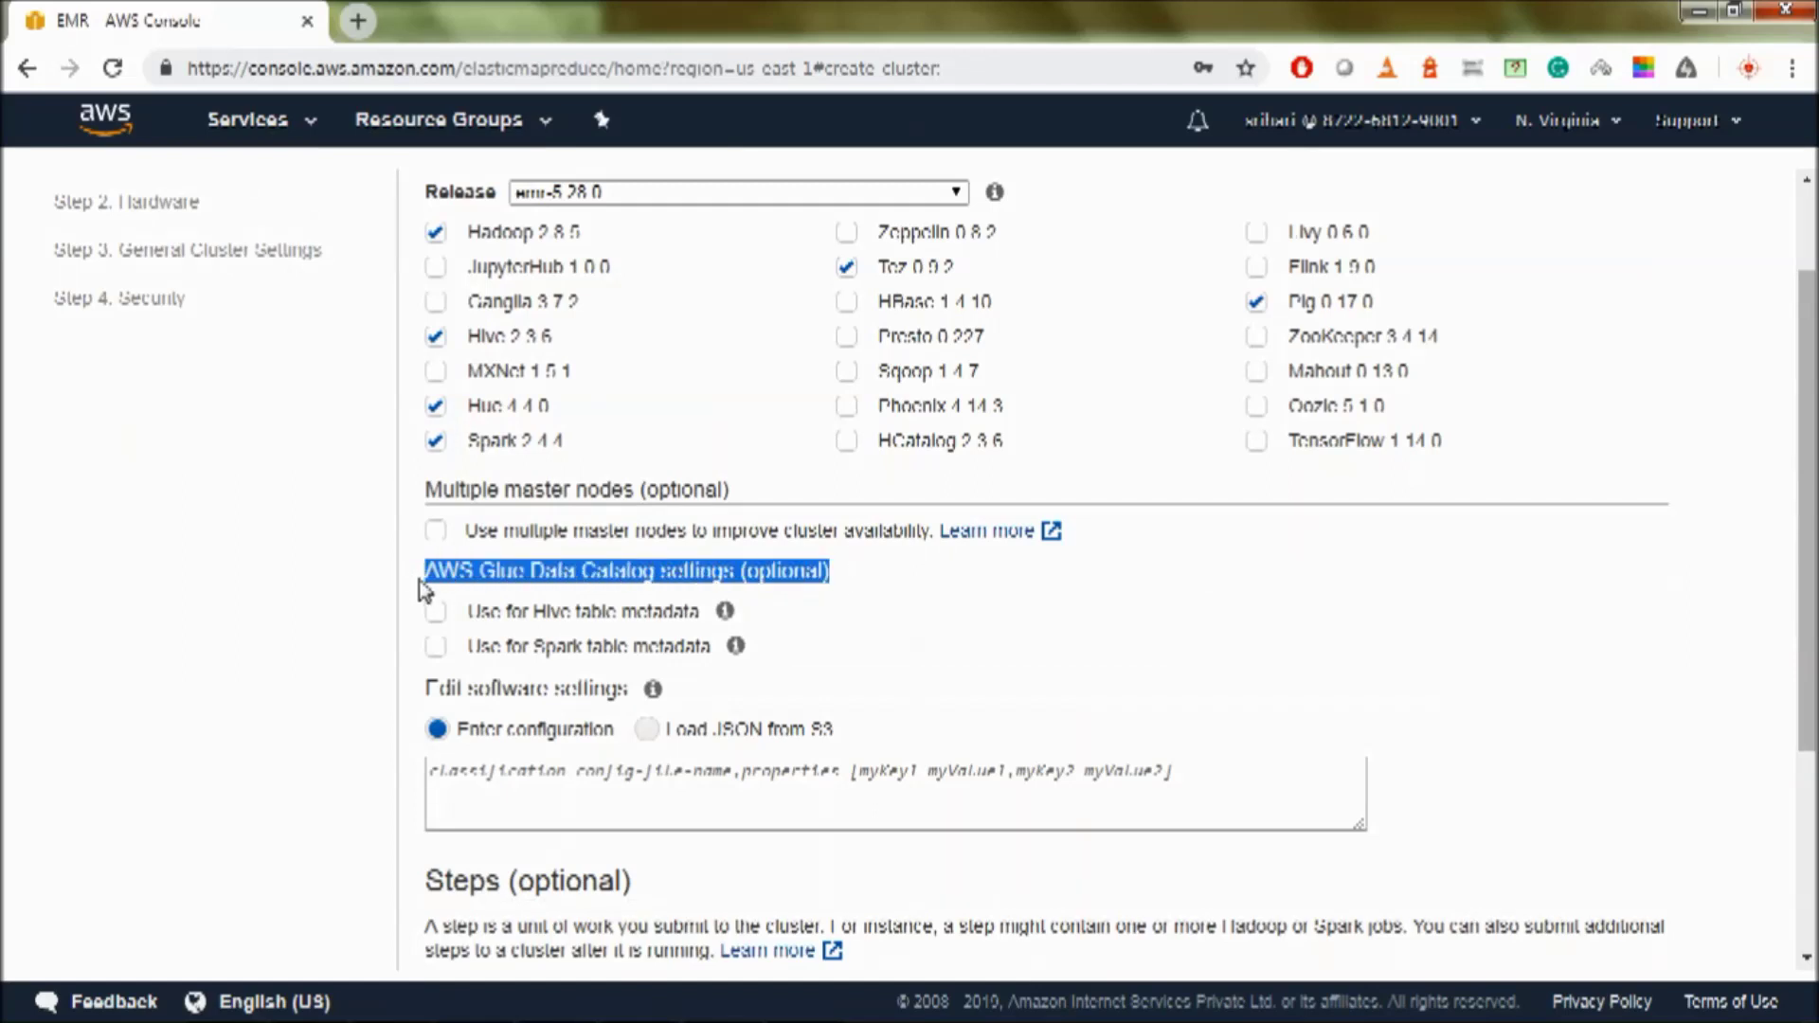
pyautogui.moveTo(420, 578); pyautogui.dragTo(853, 589)
pyautogui.click(849, 578)
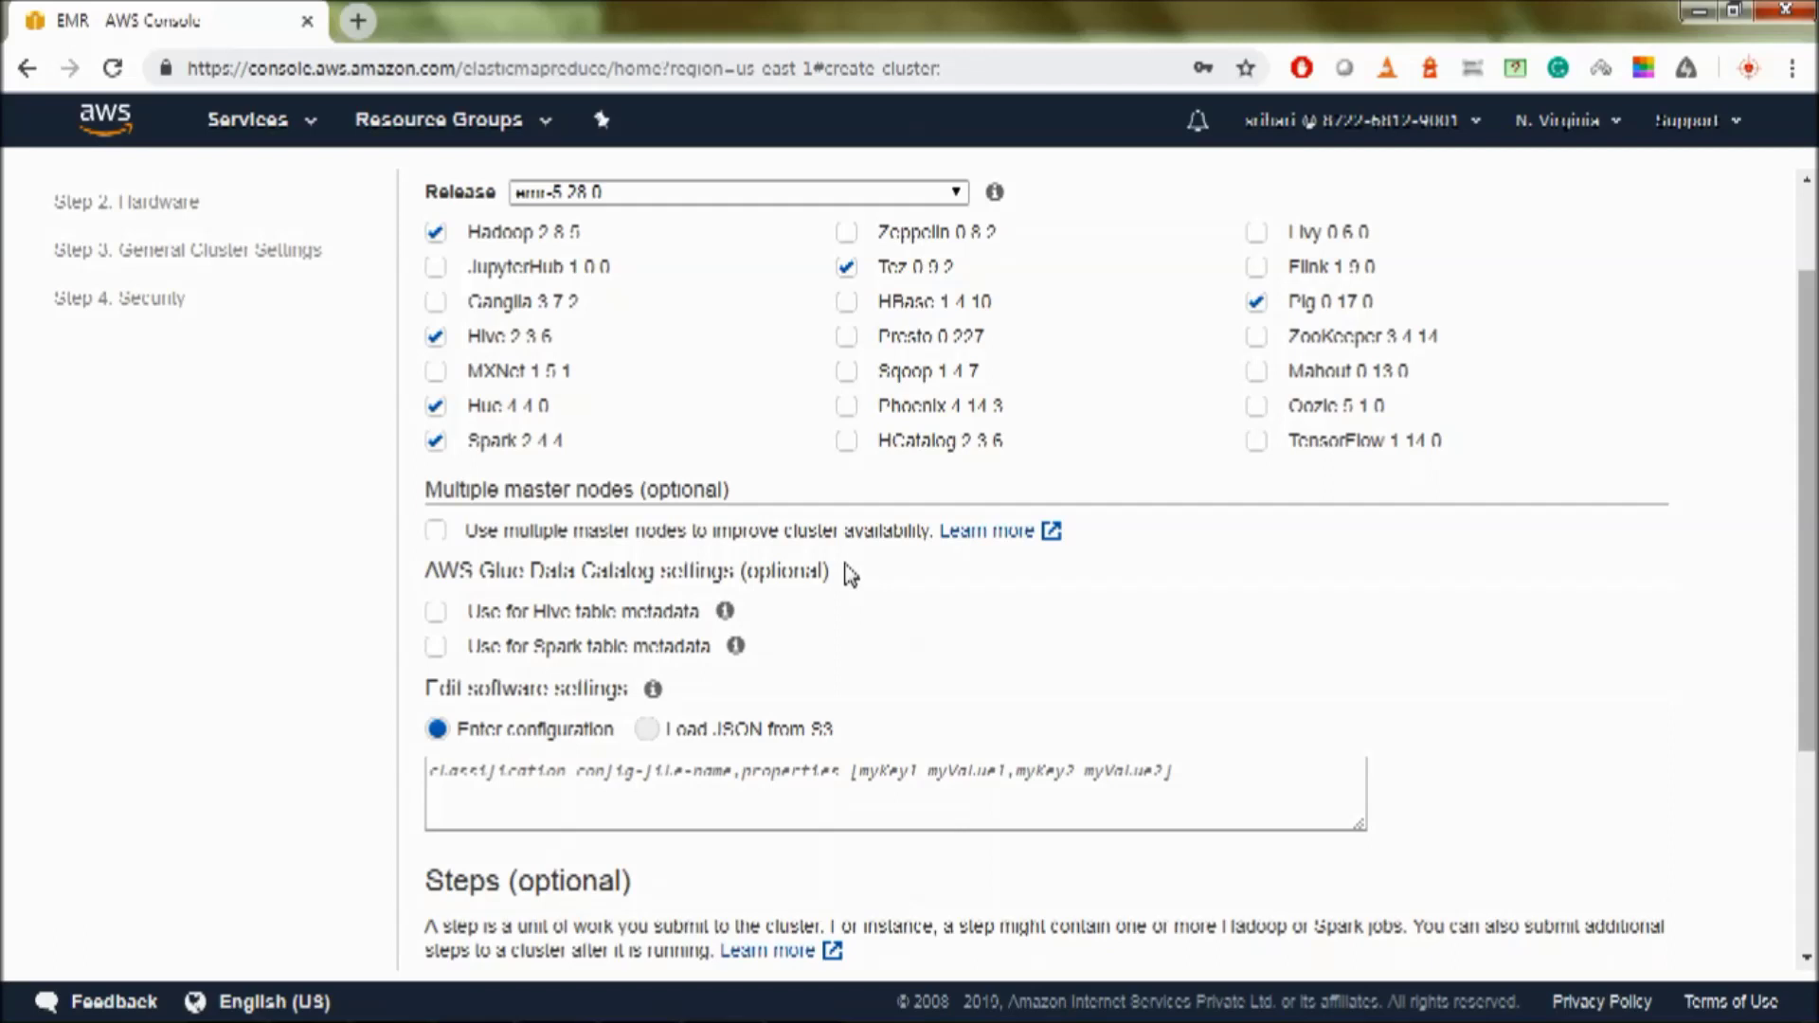
pyautogui.moveTo(850, 575); pyautogui.dragTo(427, 573)
pyautogui.tripleClick(424, 574)
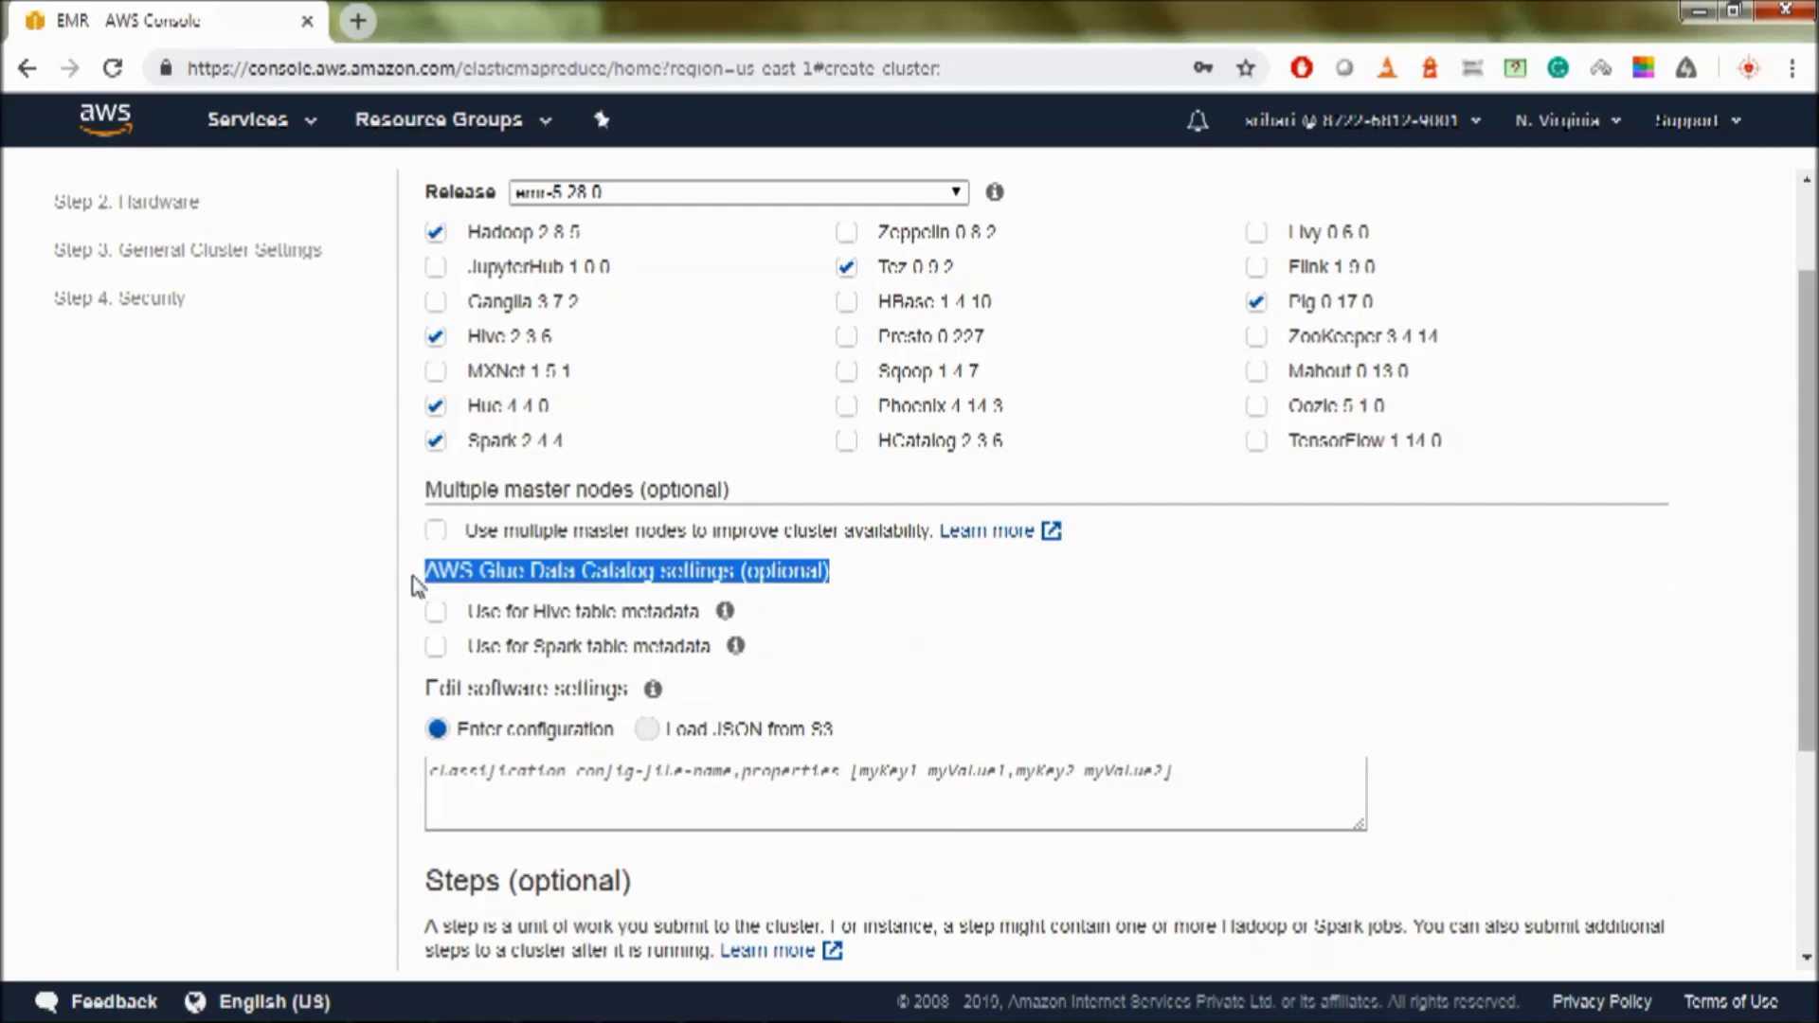
pyautogui.click(575, 571)
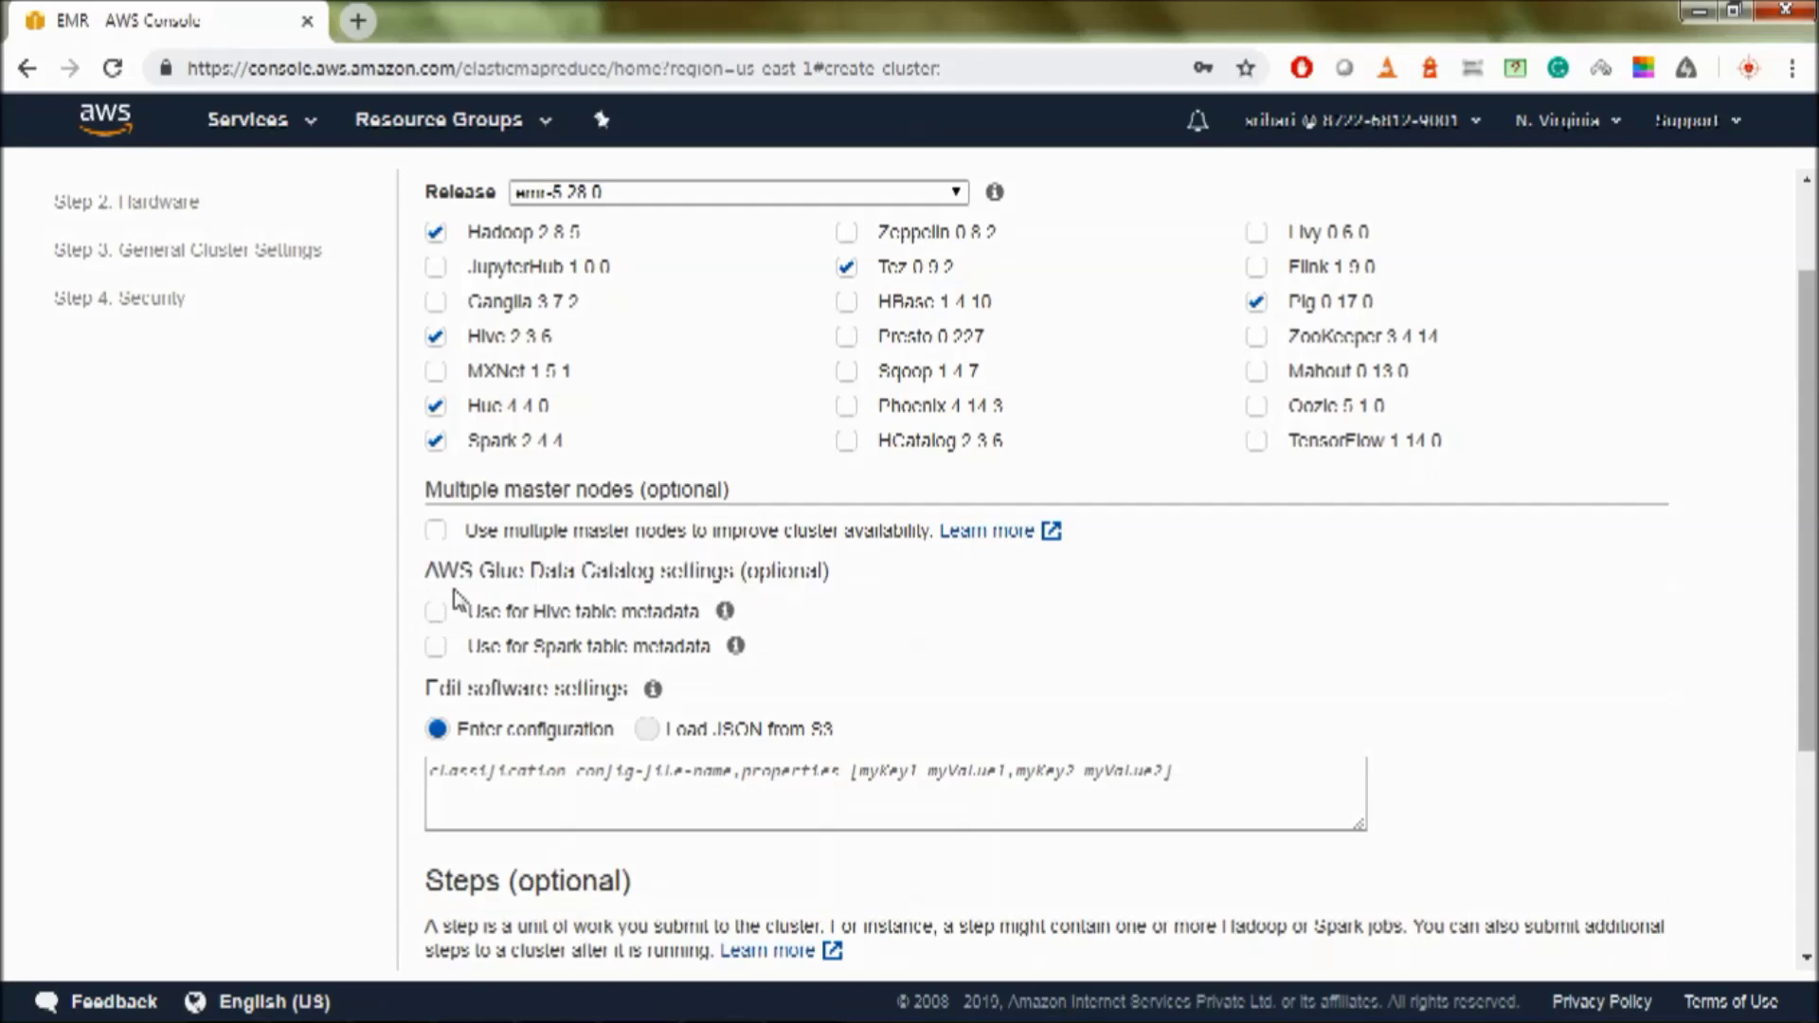
pyautogui.moveTo(425, 571); pyautogui.dragTo(522, 573)
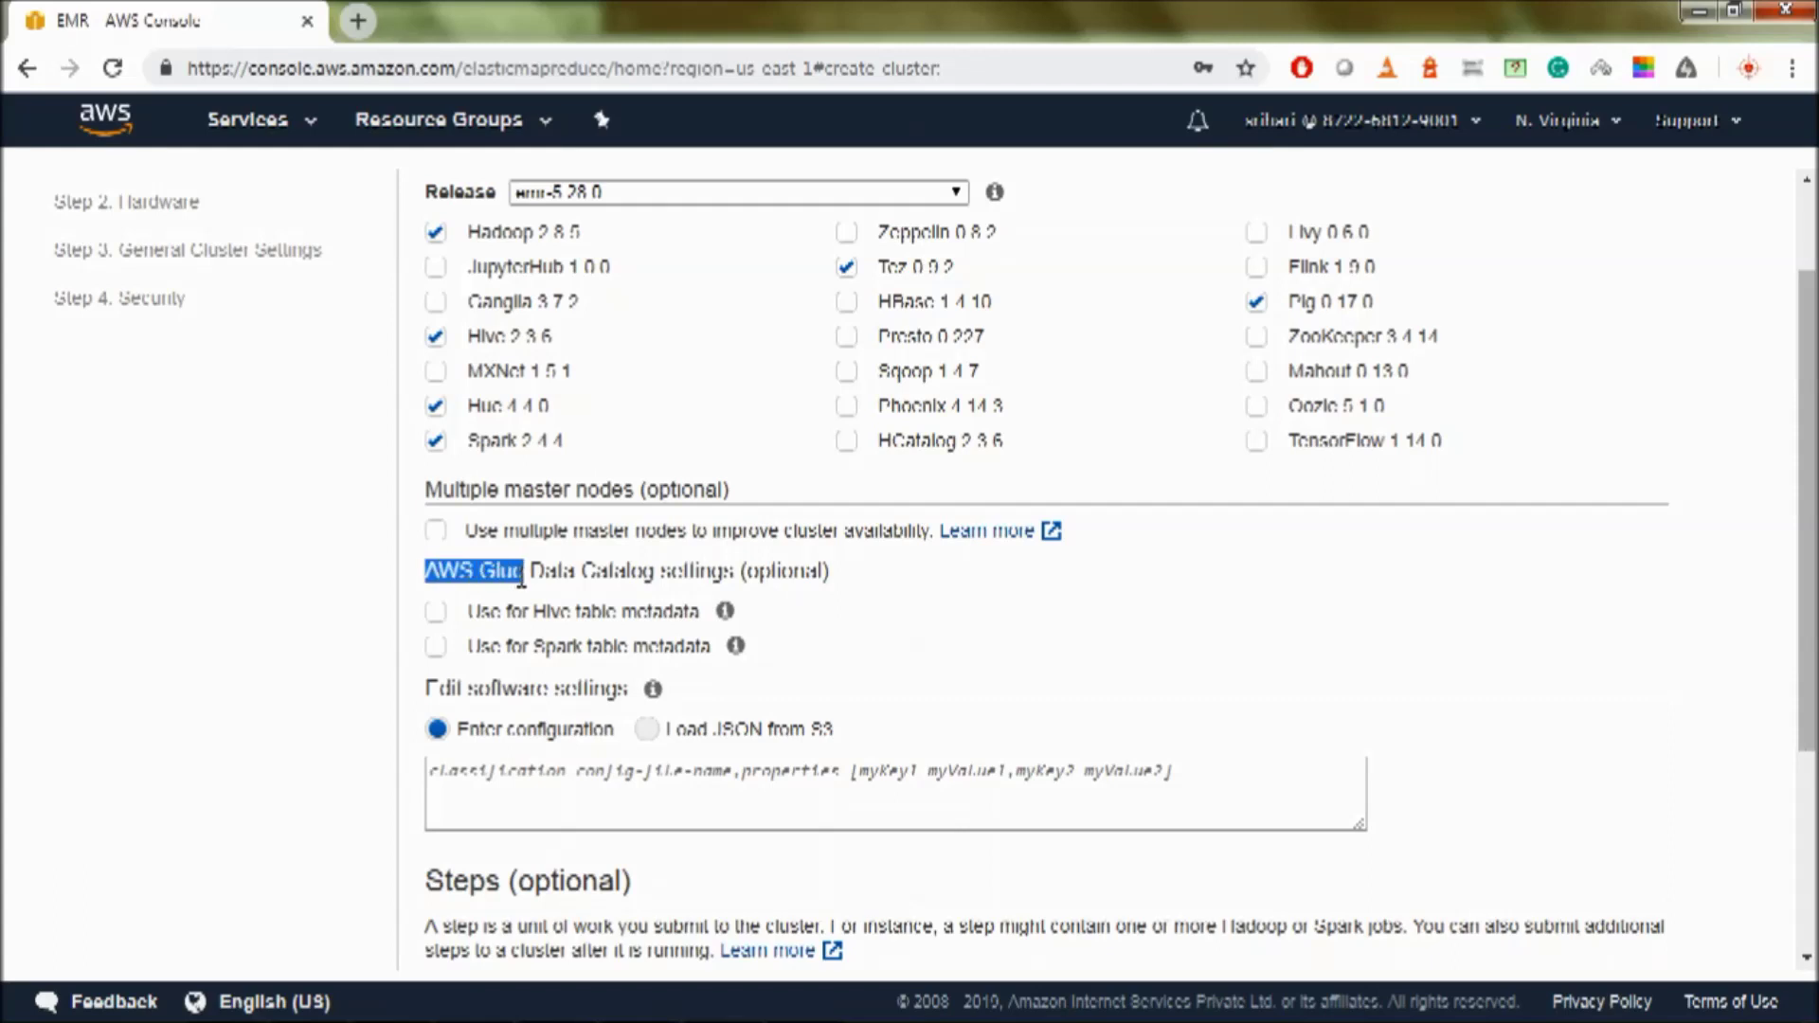
pyautogui.click(418, 638)
pyautogui.click(435, 611)
pyautogui.click(435, 647)
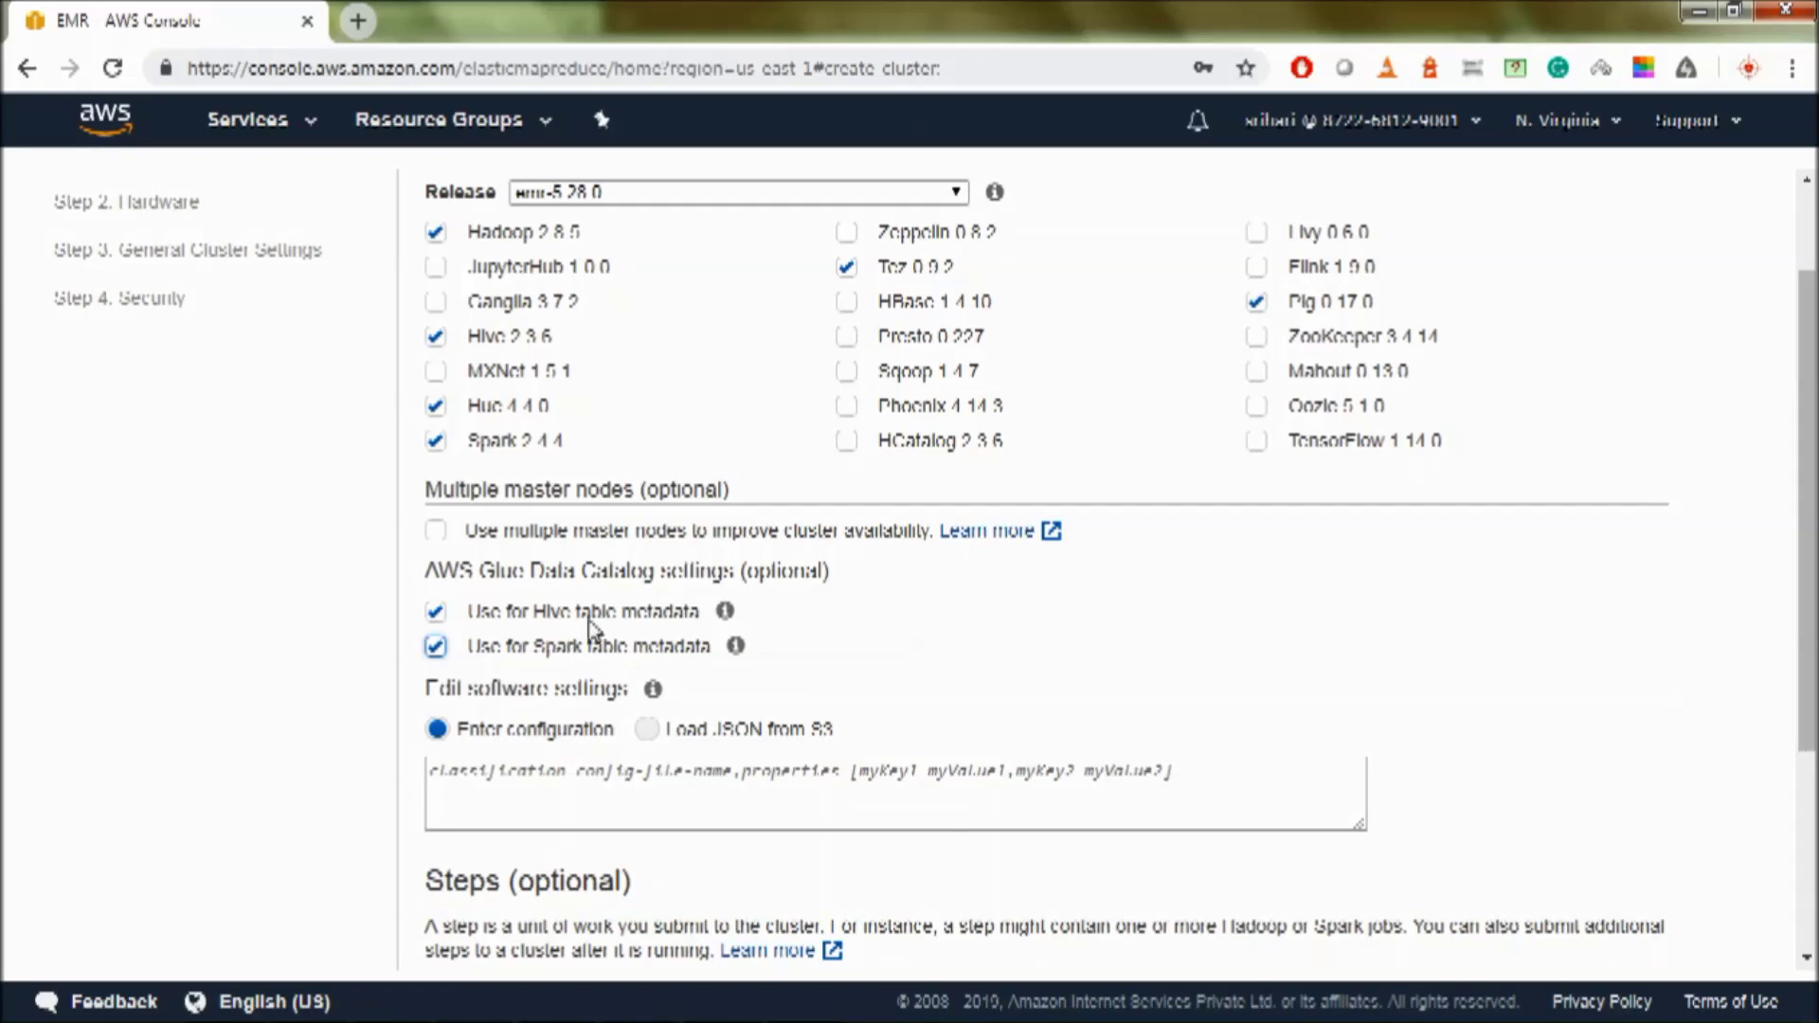
pyautogui.scroll(-1, 589, 626)
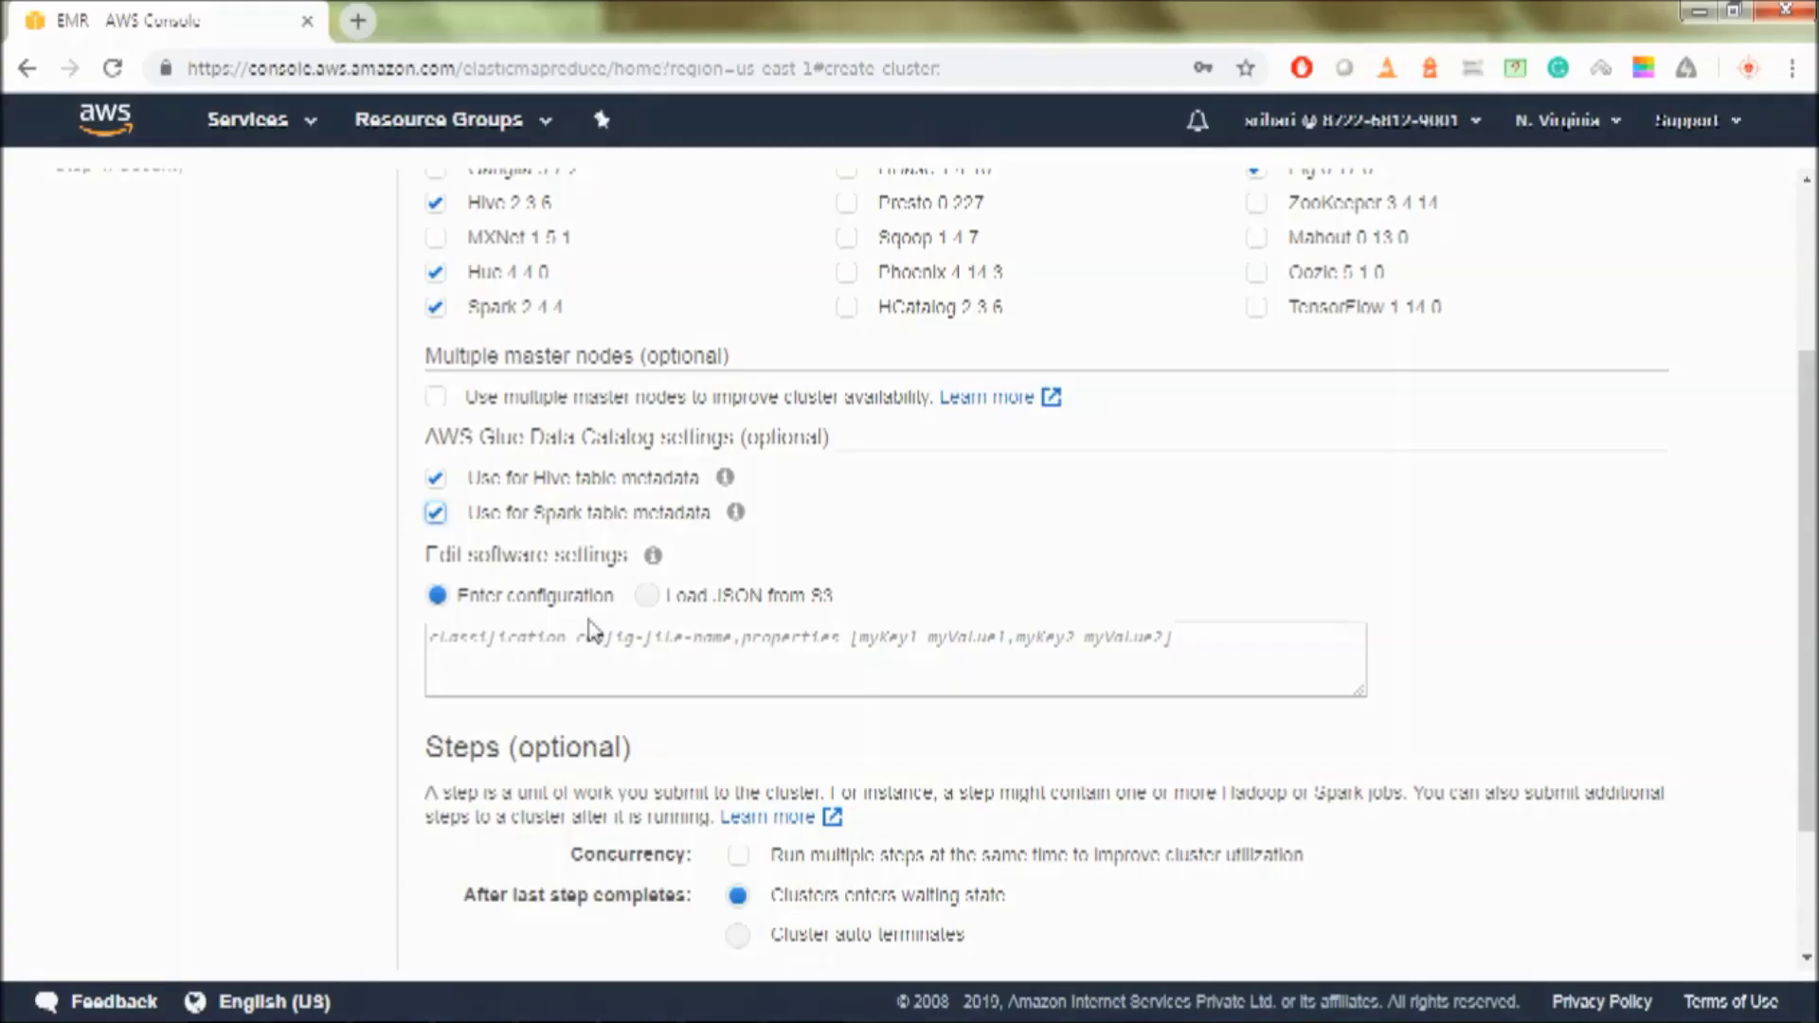
pyautogui.click(1208, 664)
pyautogui.scroll(-2, 350, 662)
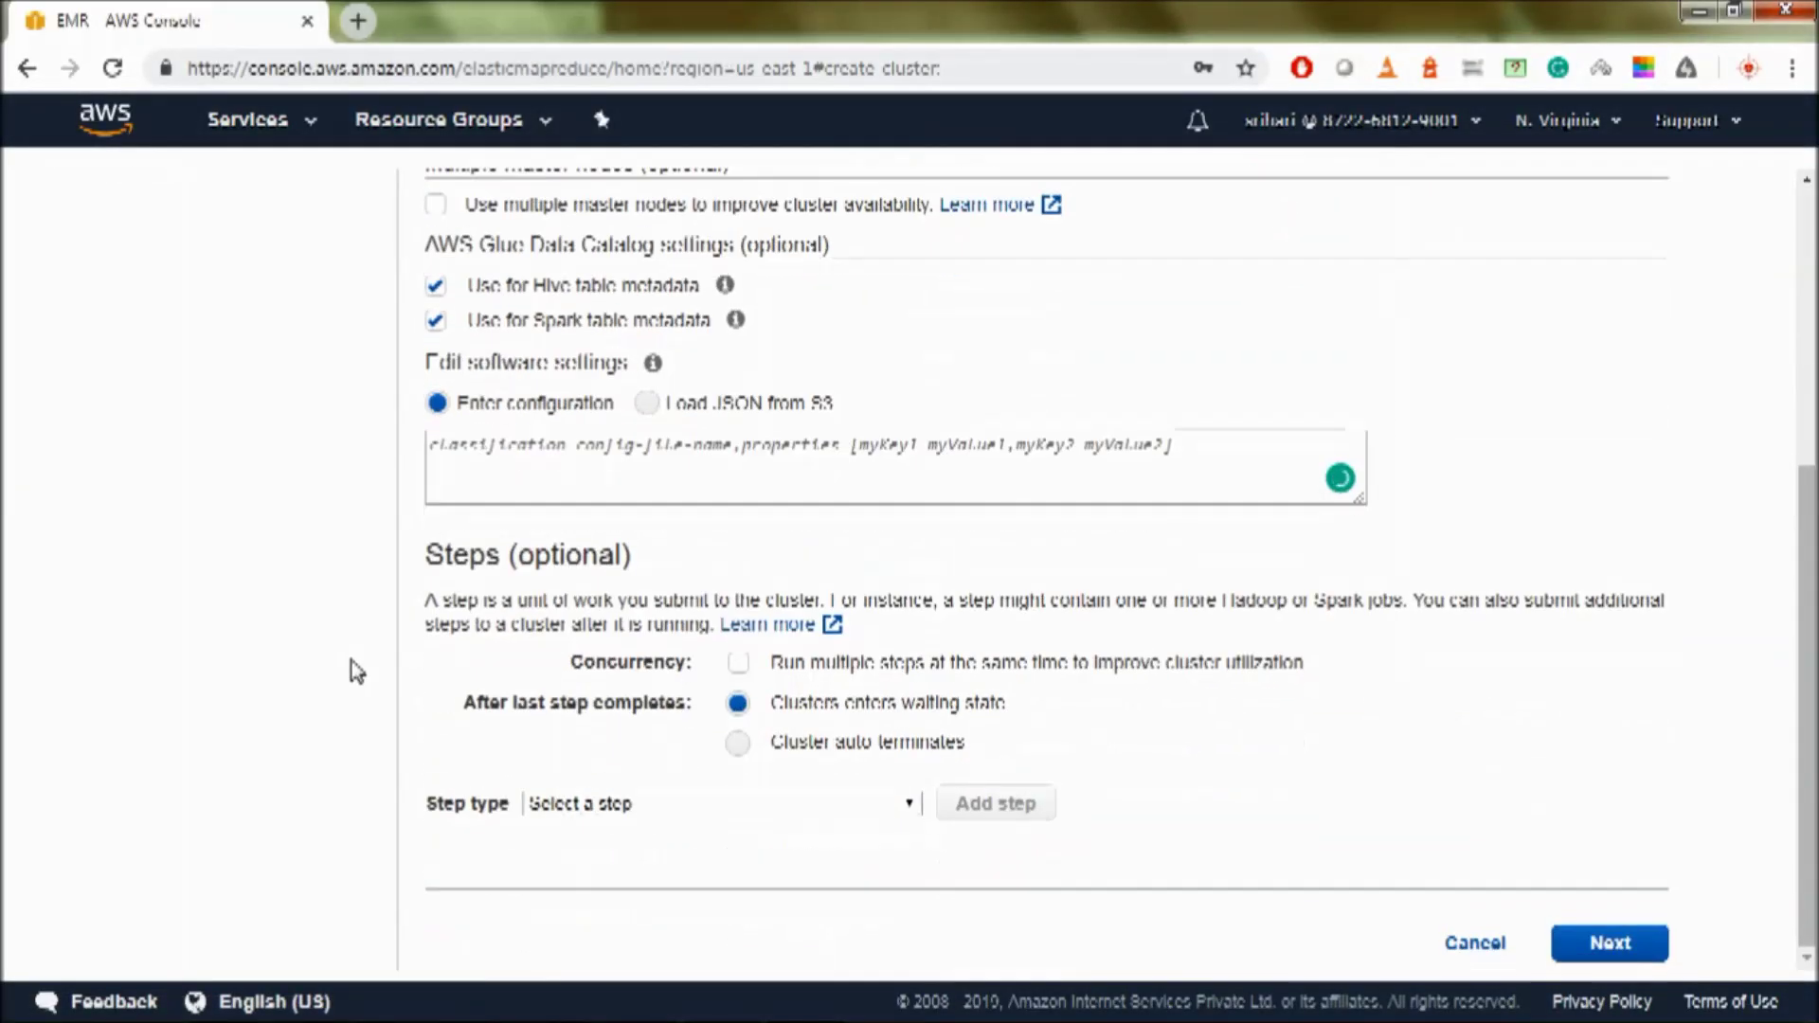
# - Advance to the hardware step and review the m5.xlarge on-demand master and core instance groups
pyautogui.click(1622, 940)
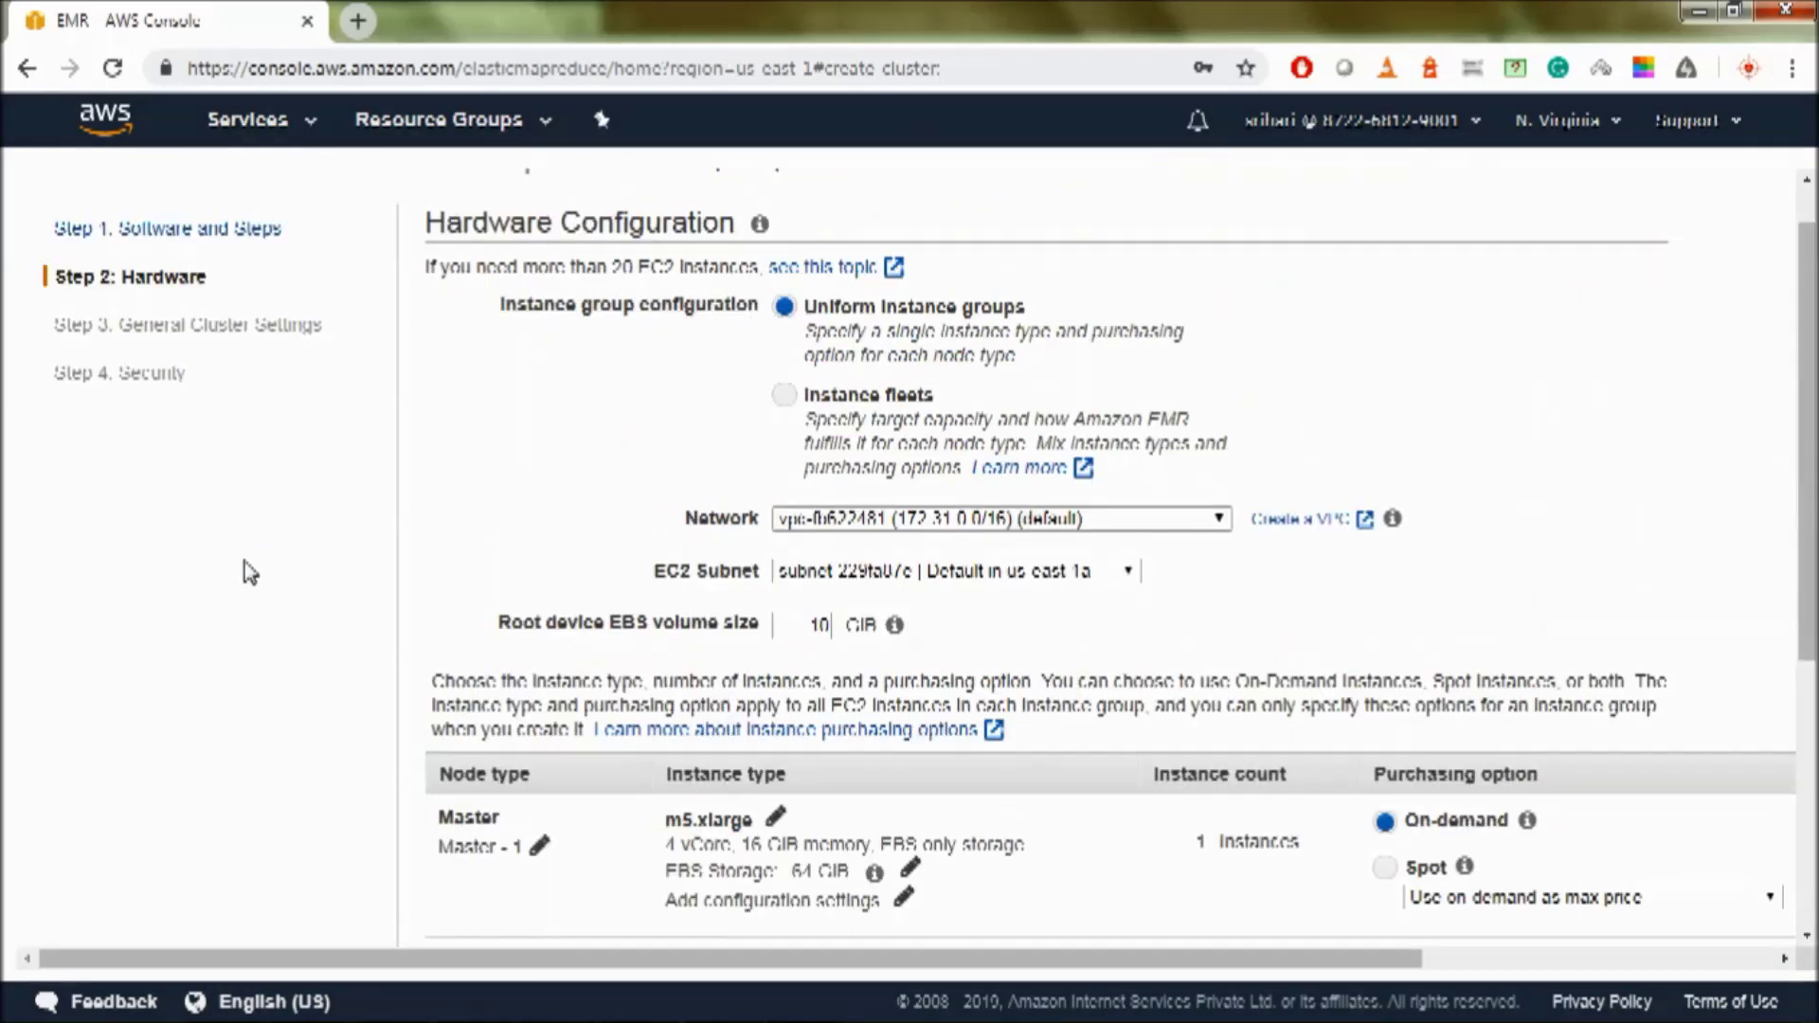
pyautogui.scroll(-3, 245, 563)
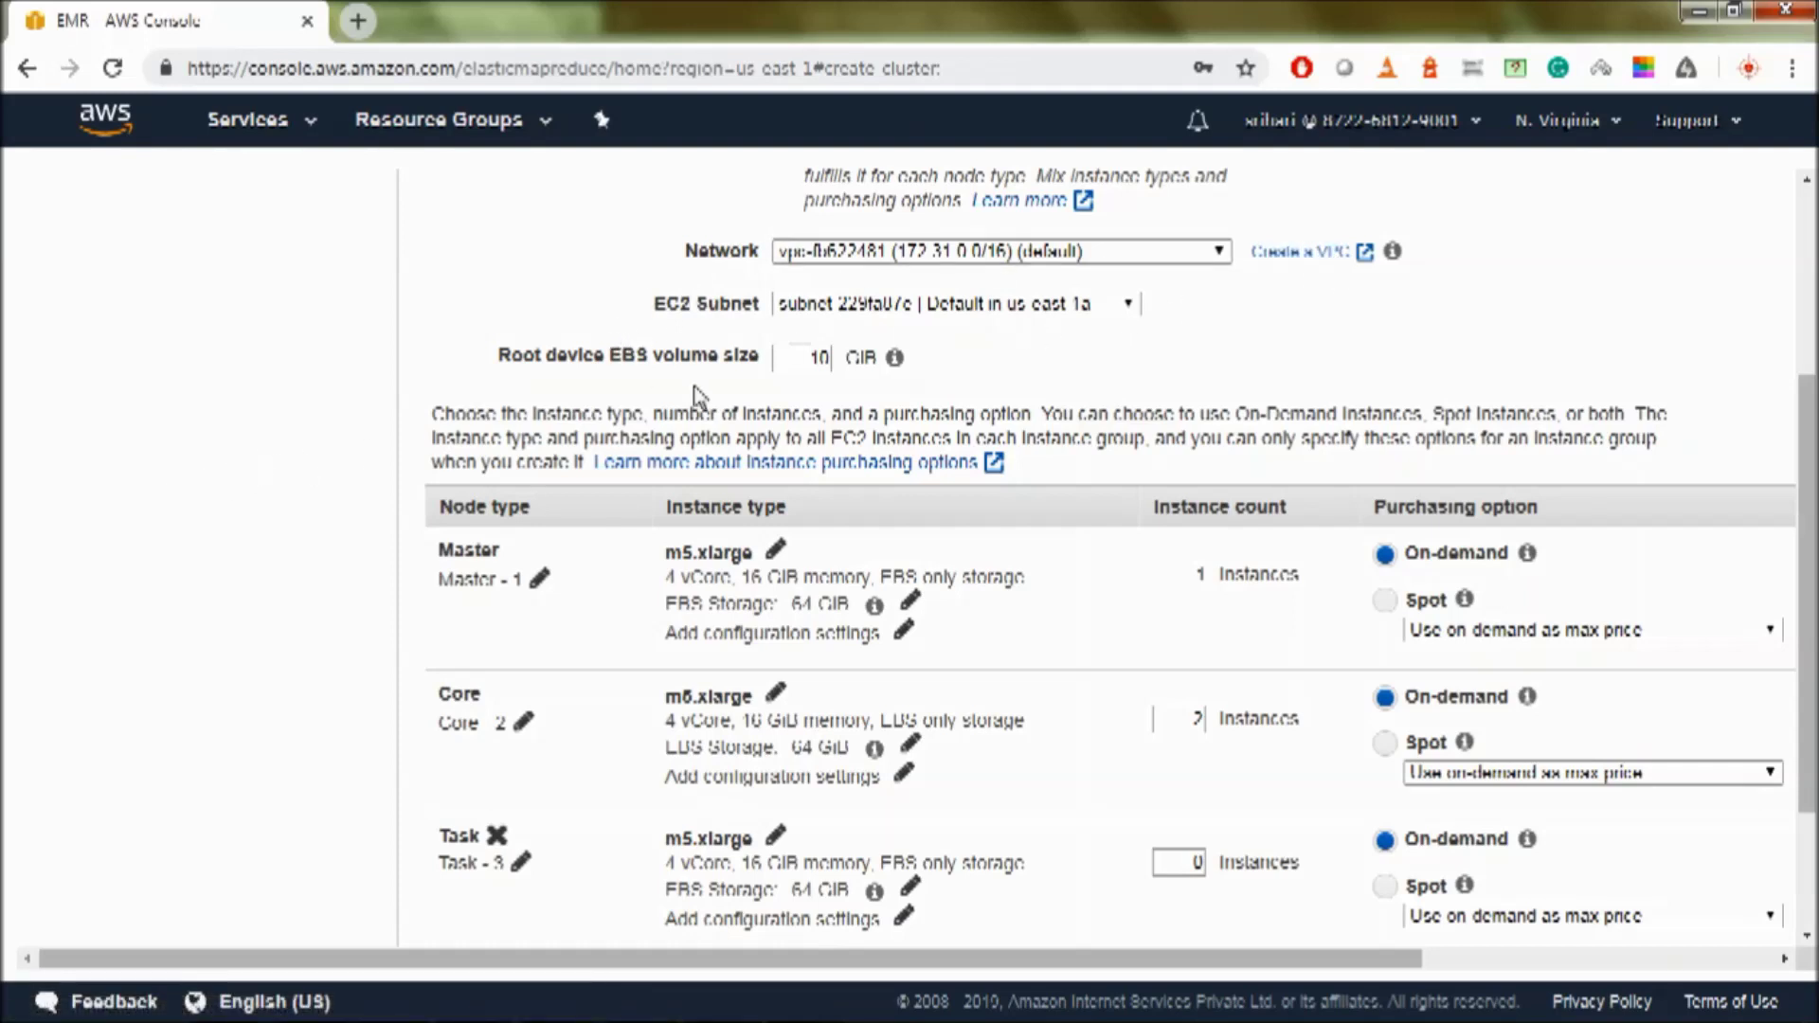
pyautogui.click(798, 358)
pyautogui.click(670, 398)
pyautogui.scroll(-2, 333, 457)
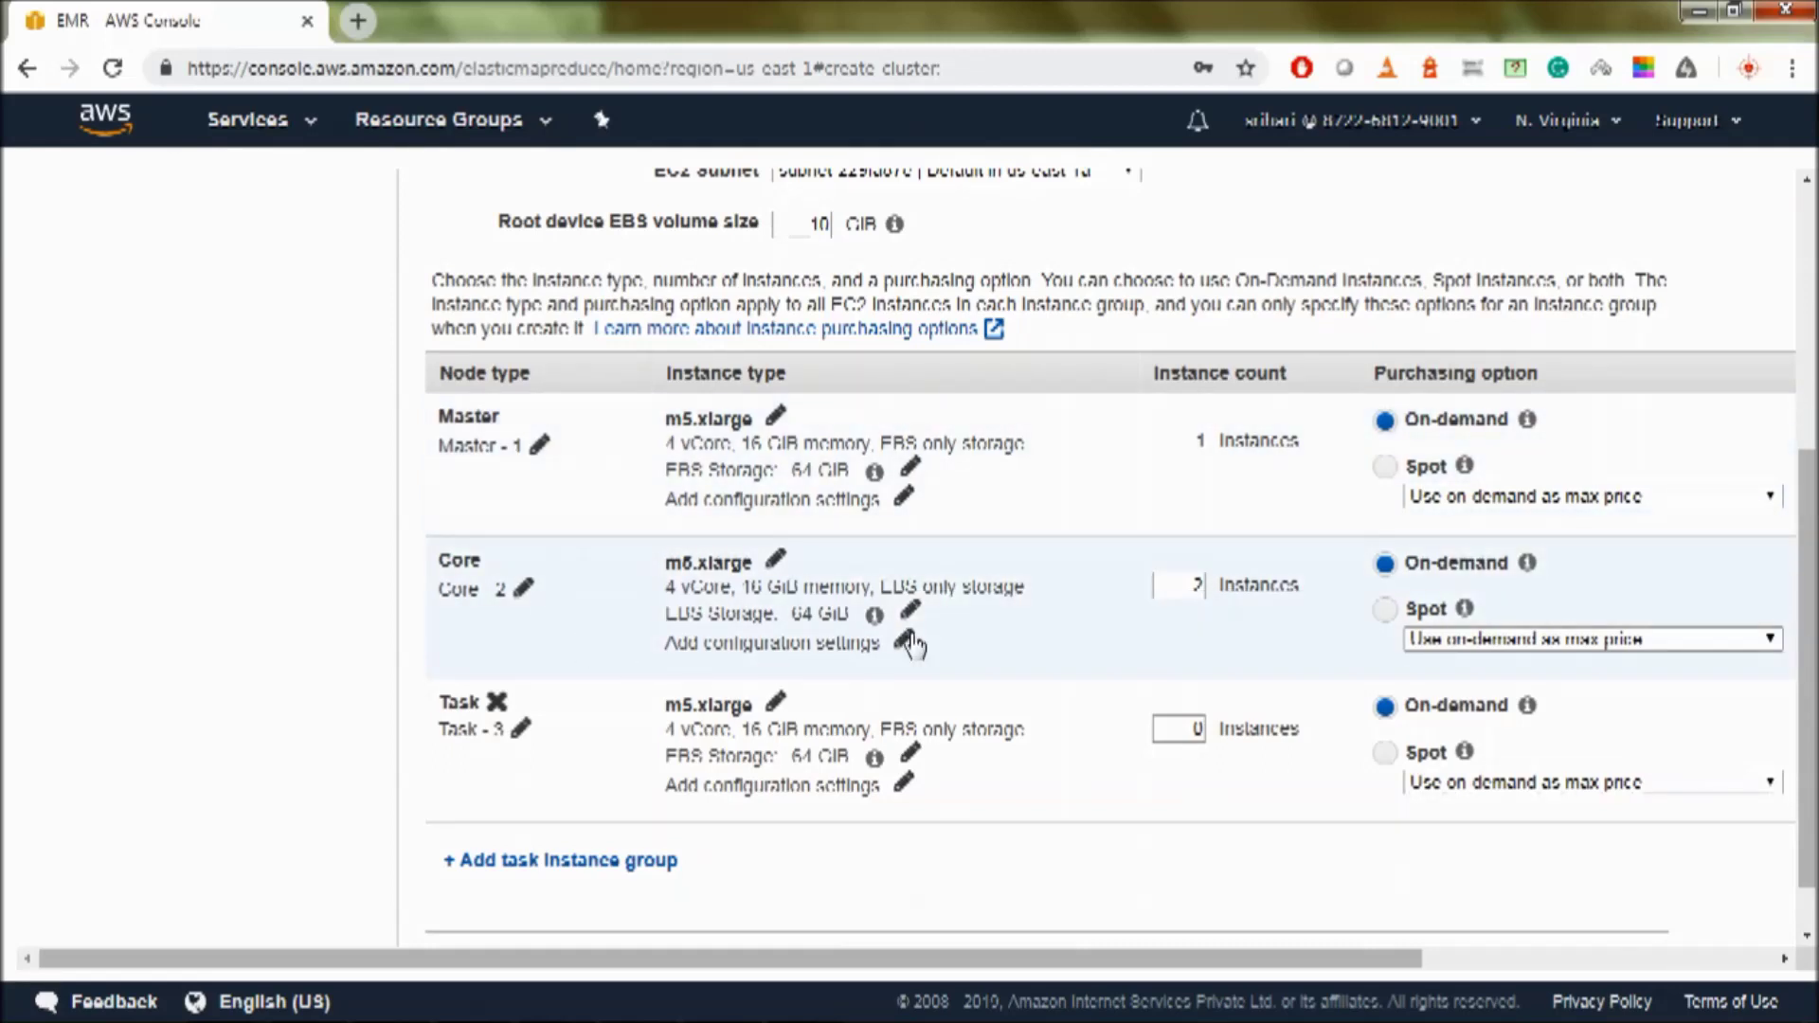
pyautogui.moveTo(873, 471)
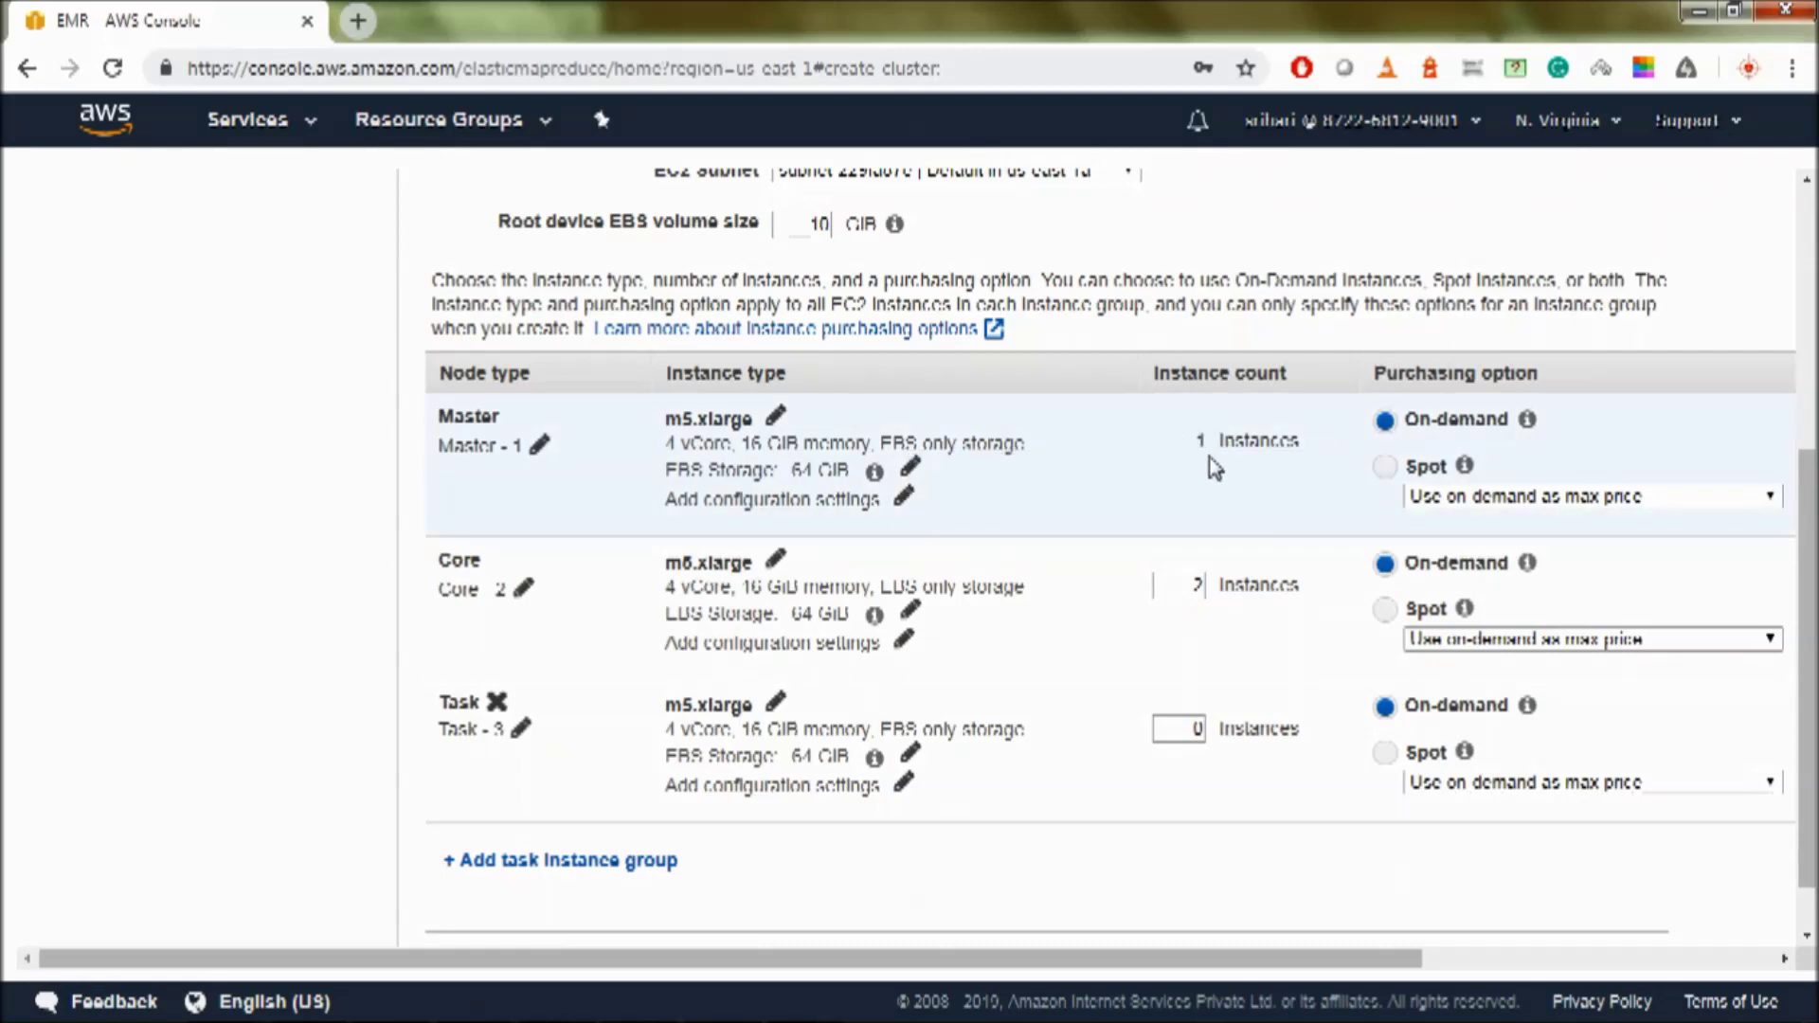
pyautogui.click(775, 415)
pyautogui.scroll(-6, 631, 651)
pyautogui.scroll(-15, 635, 650)
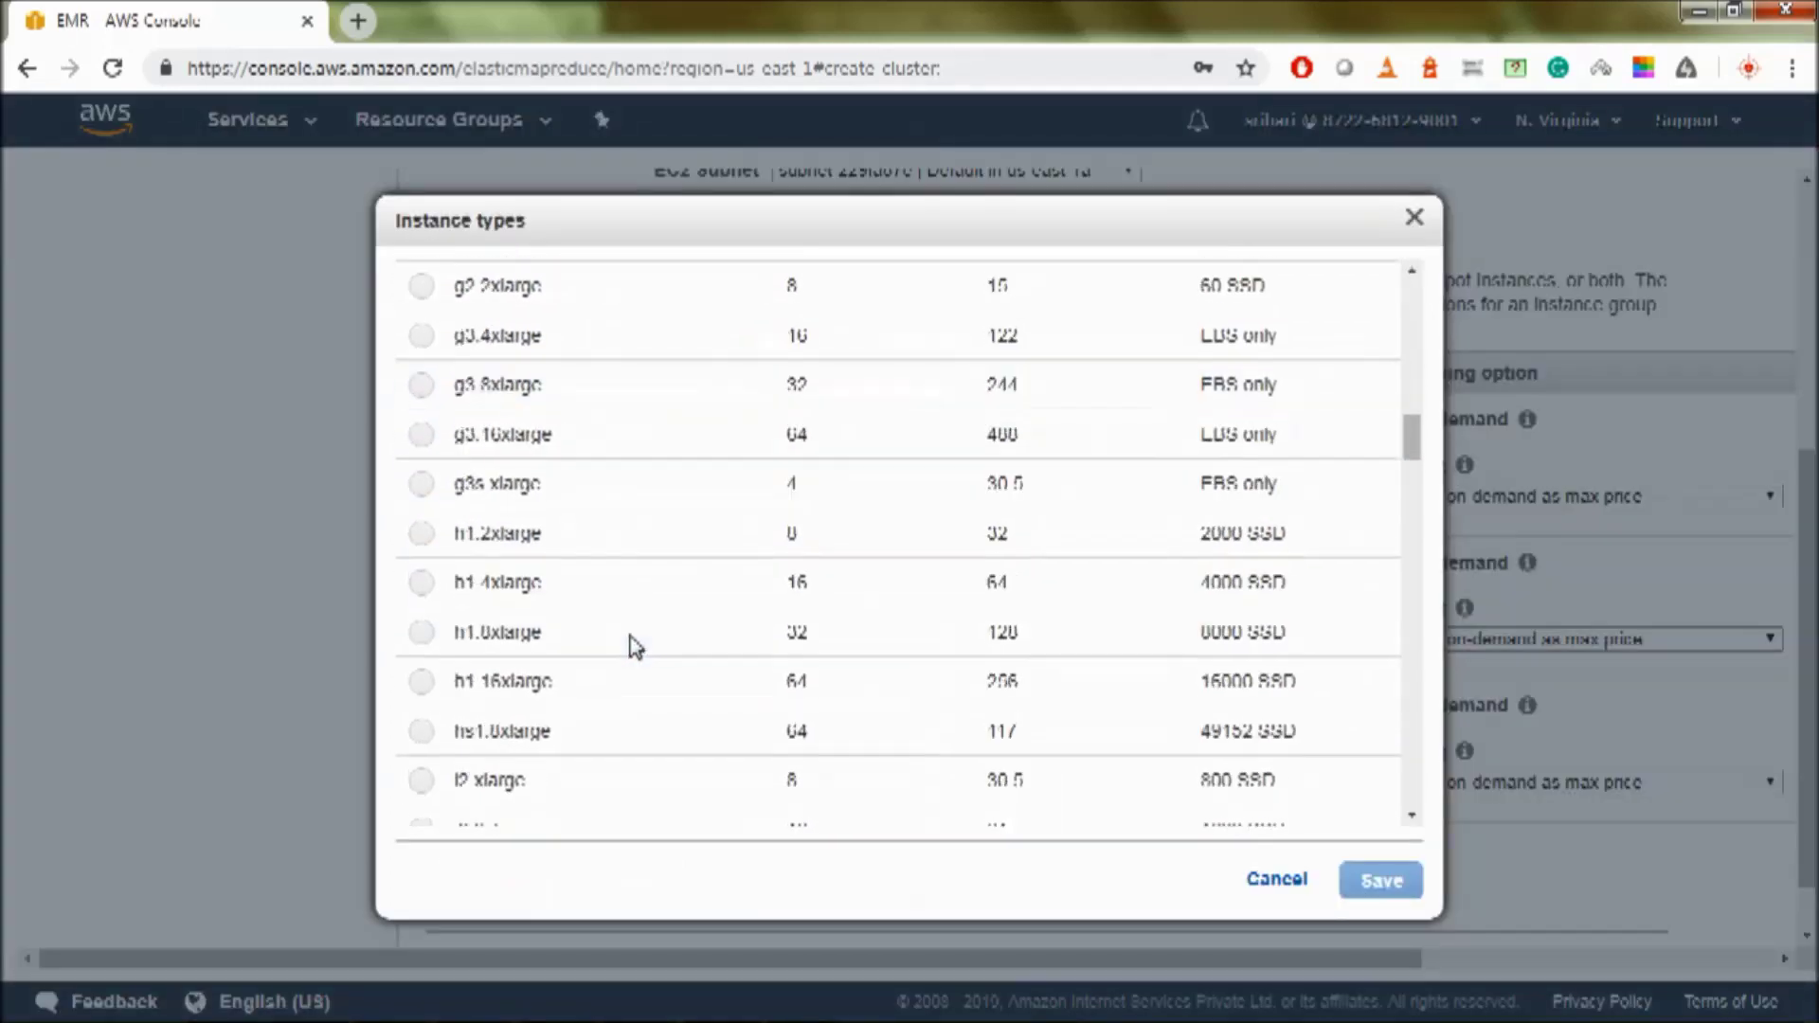
pyautogui.scroll(14, 633, 648)
pyautogui.scroll(10, 633, 648)
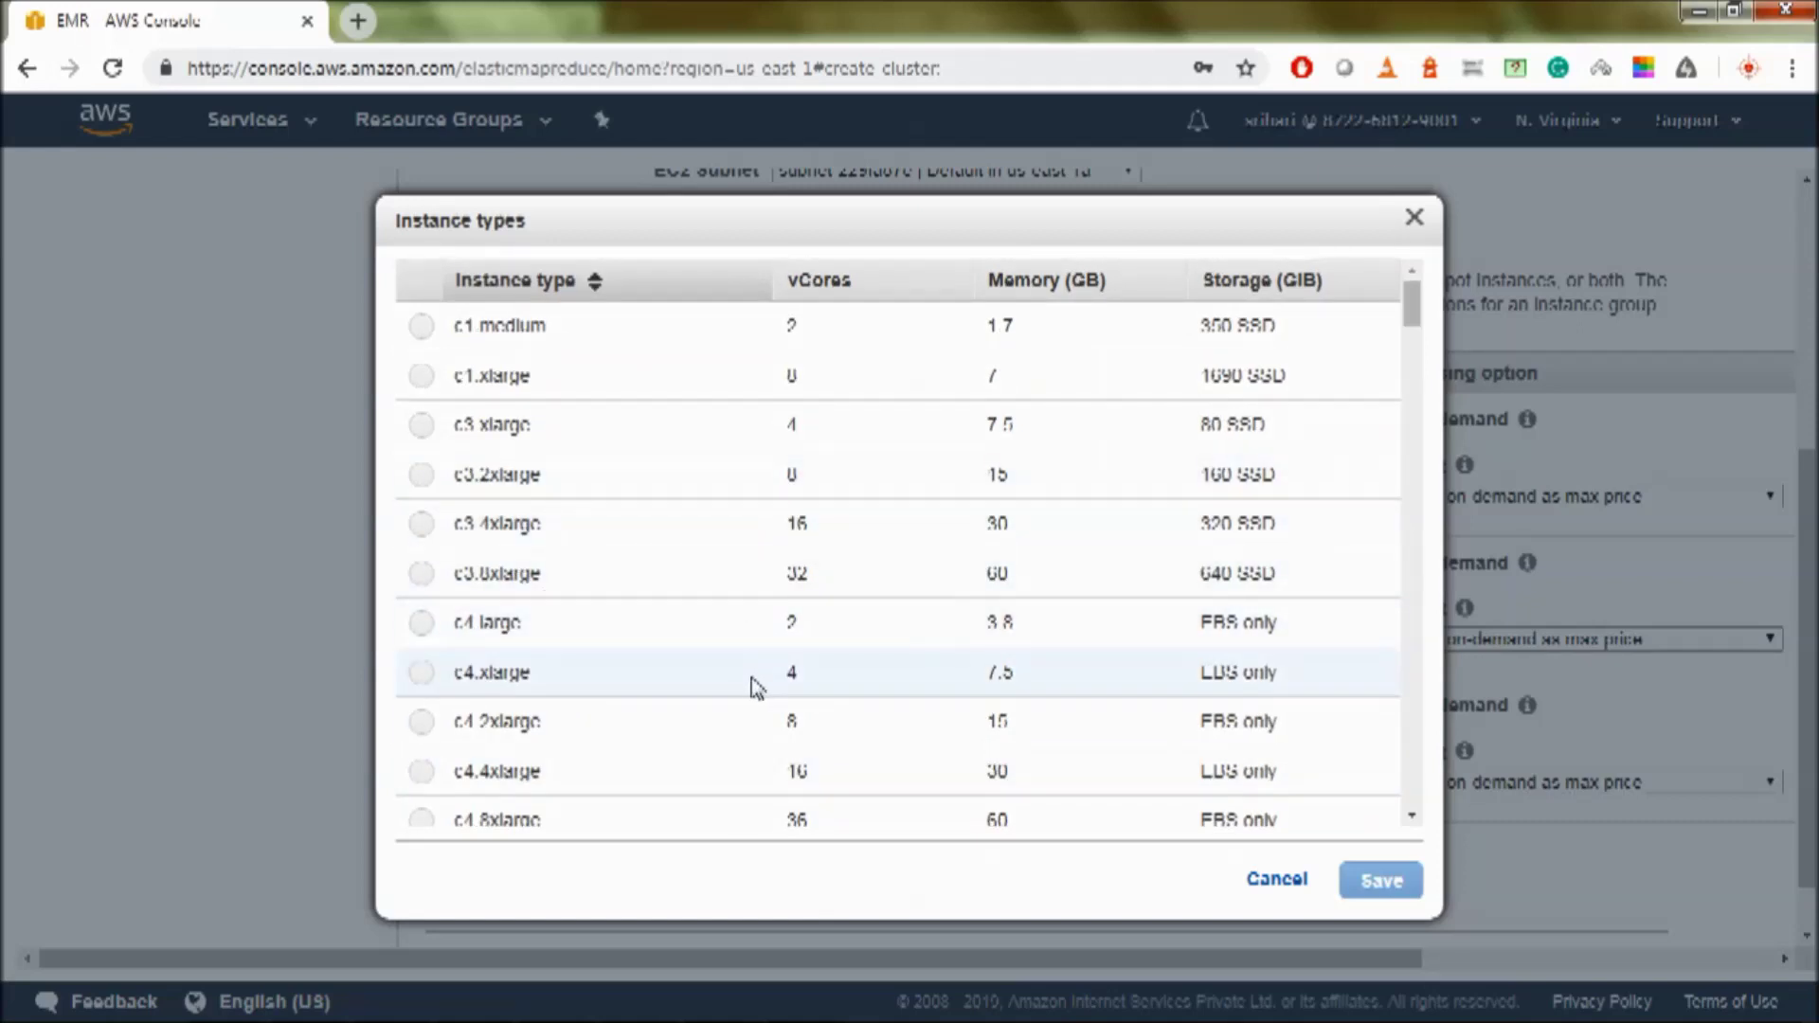
pyautogui.scroll(-5, 512, 730)
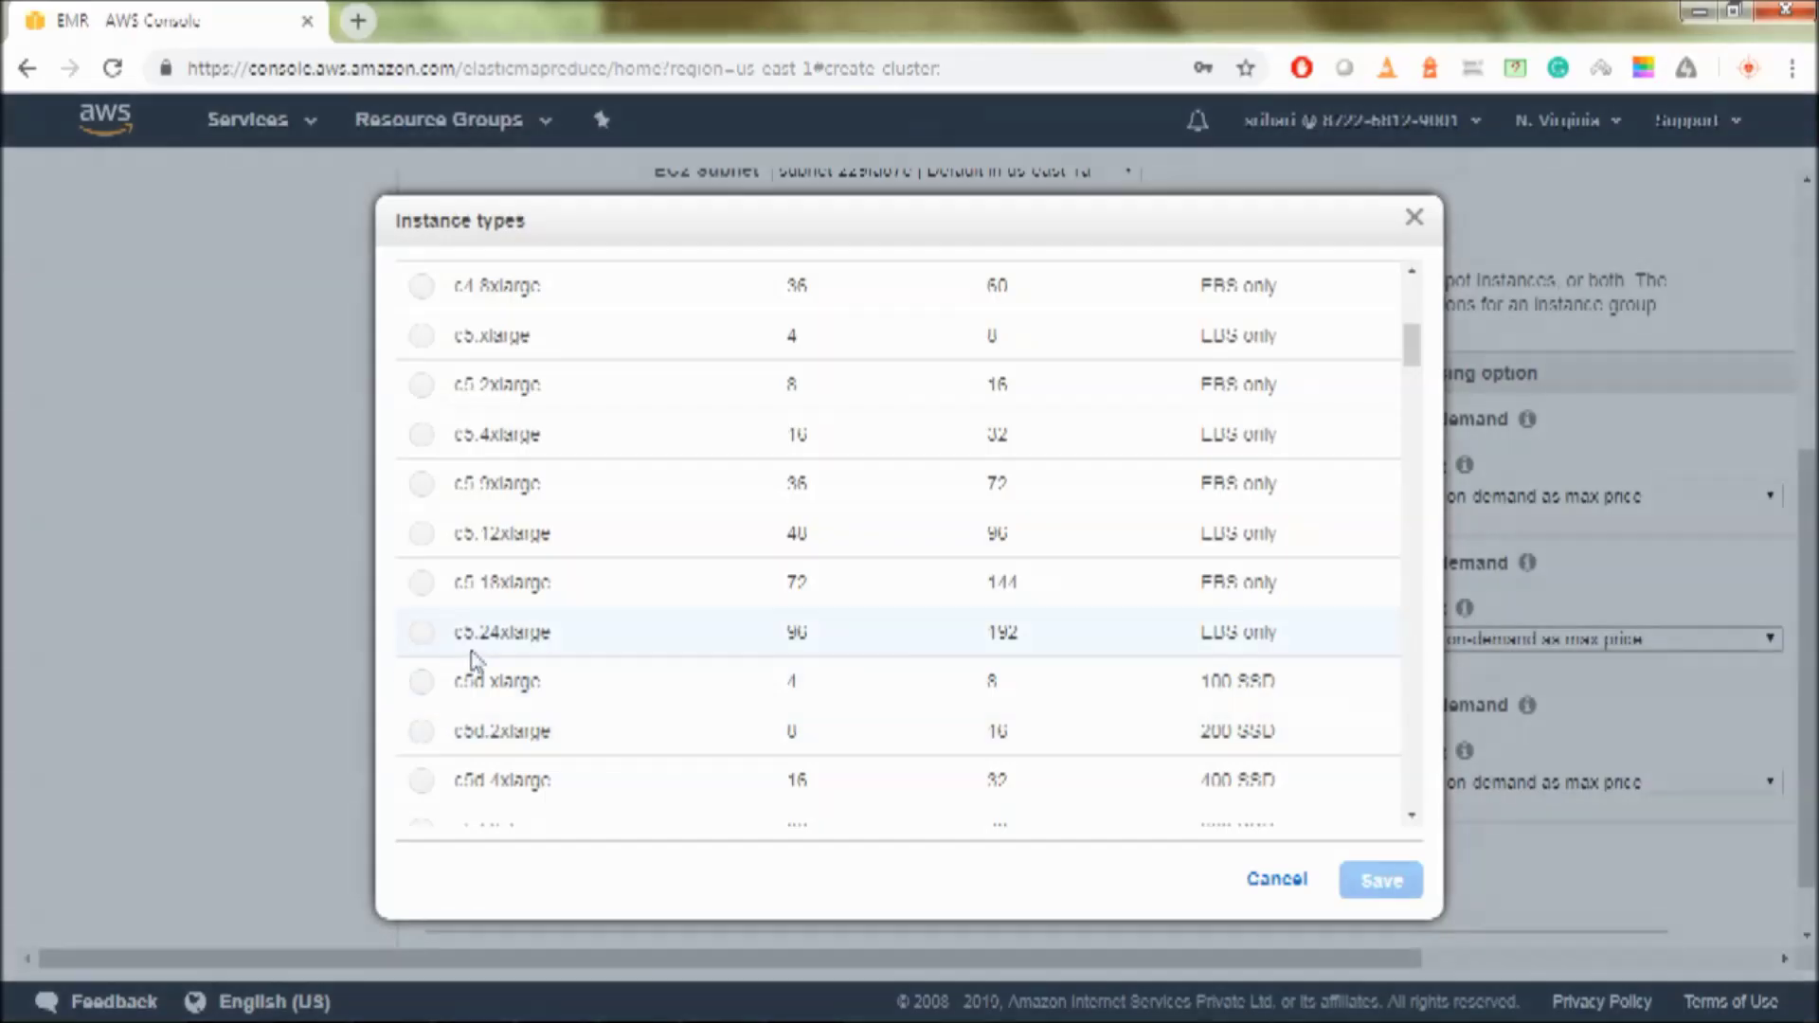
pyautogui.scroll(8, 475, 653)
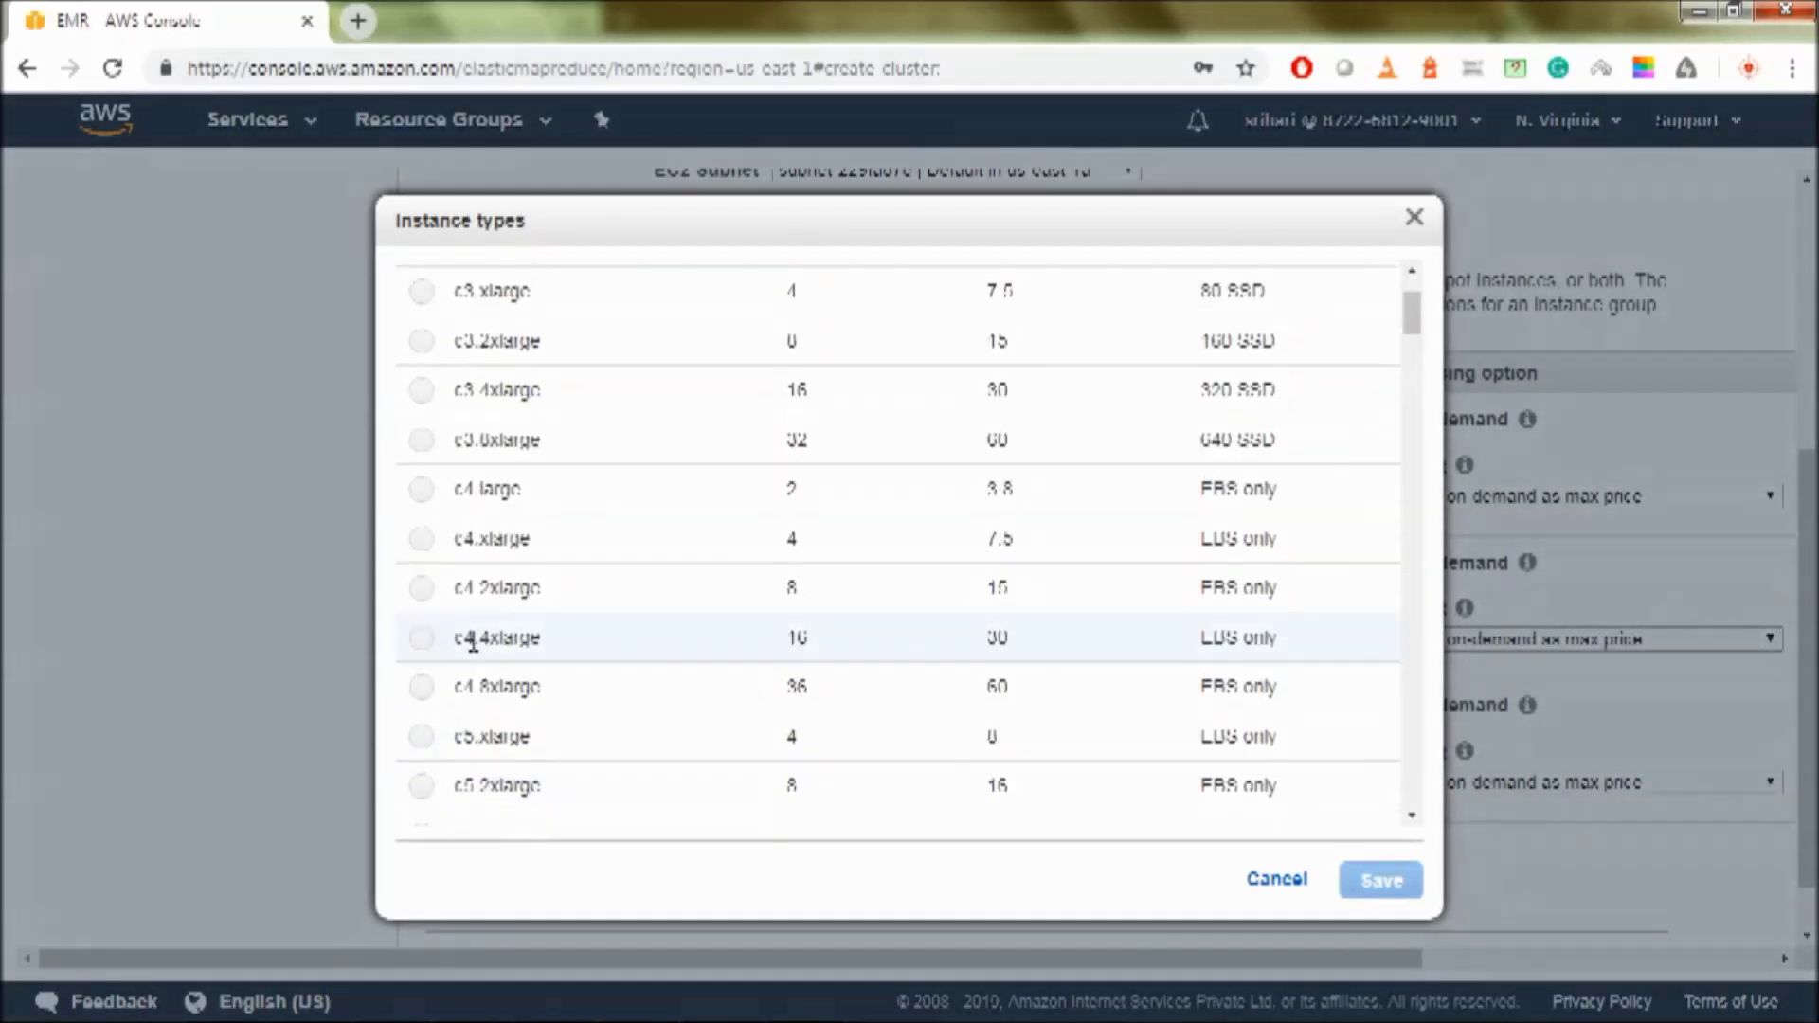
pyautogui.scroll(1, 473, 639)
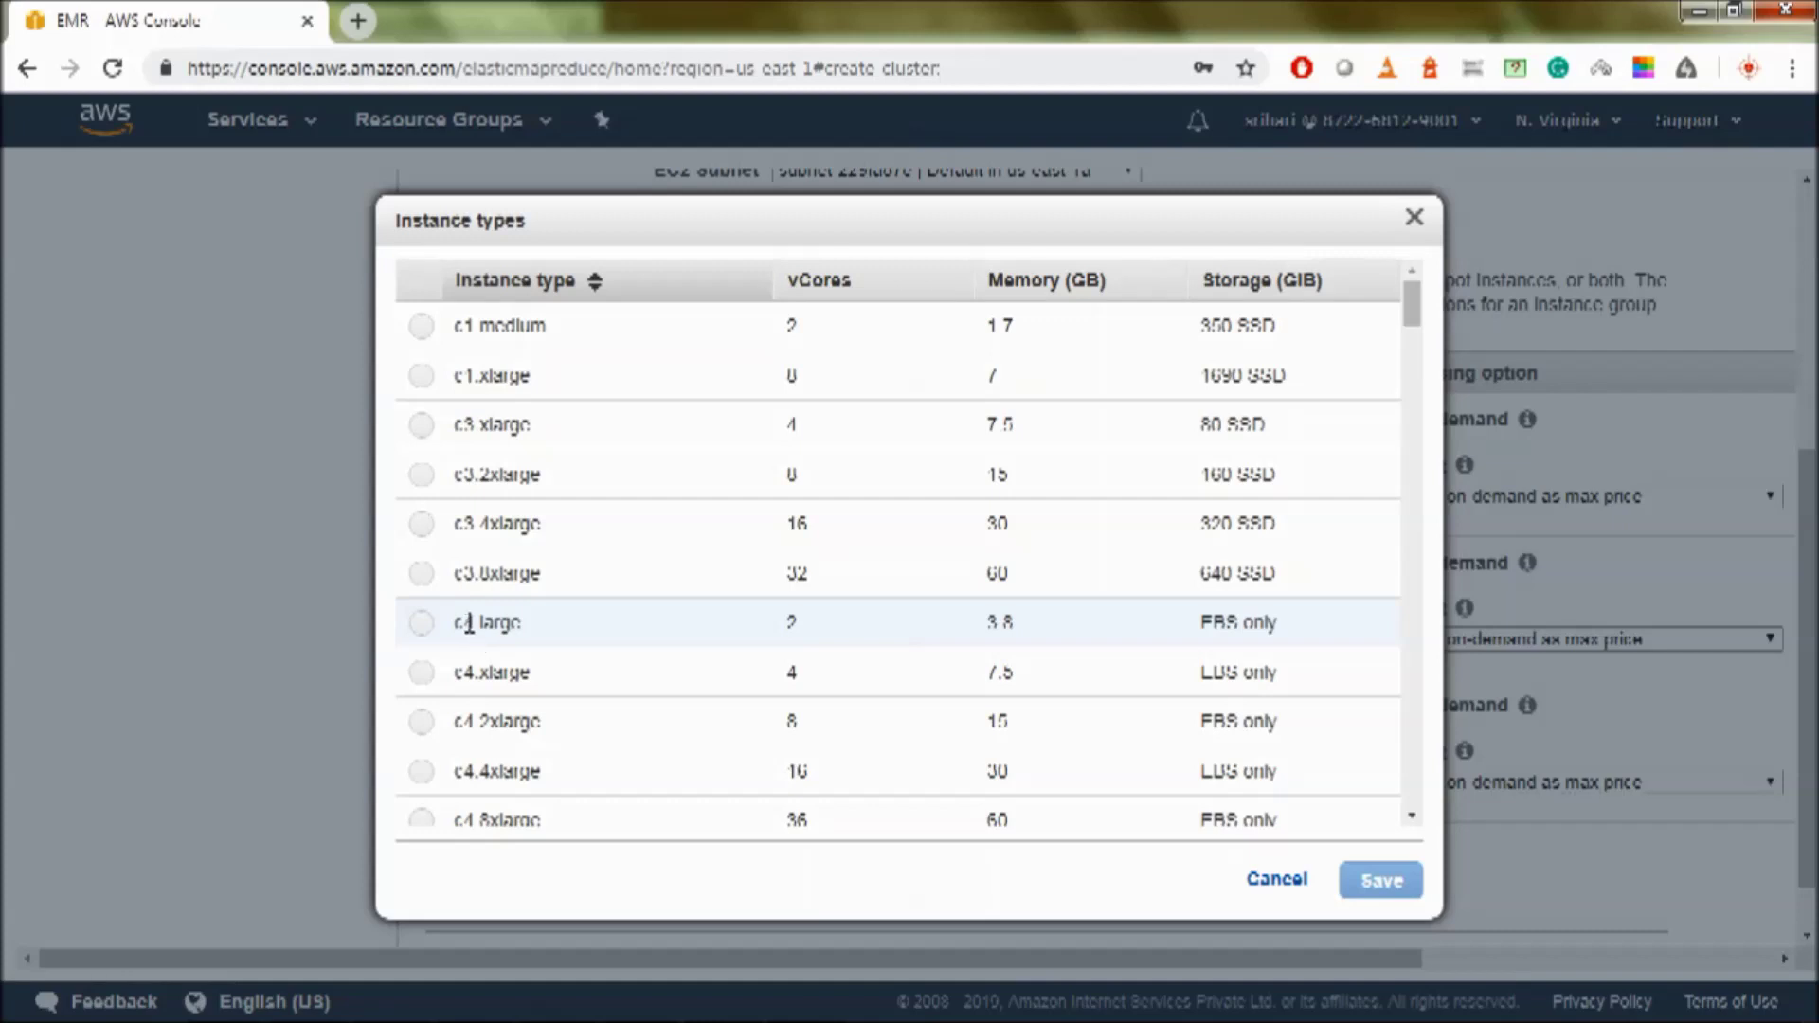
pyautogui.scroll(-5, 723, 508)
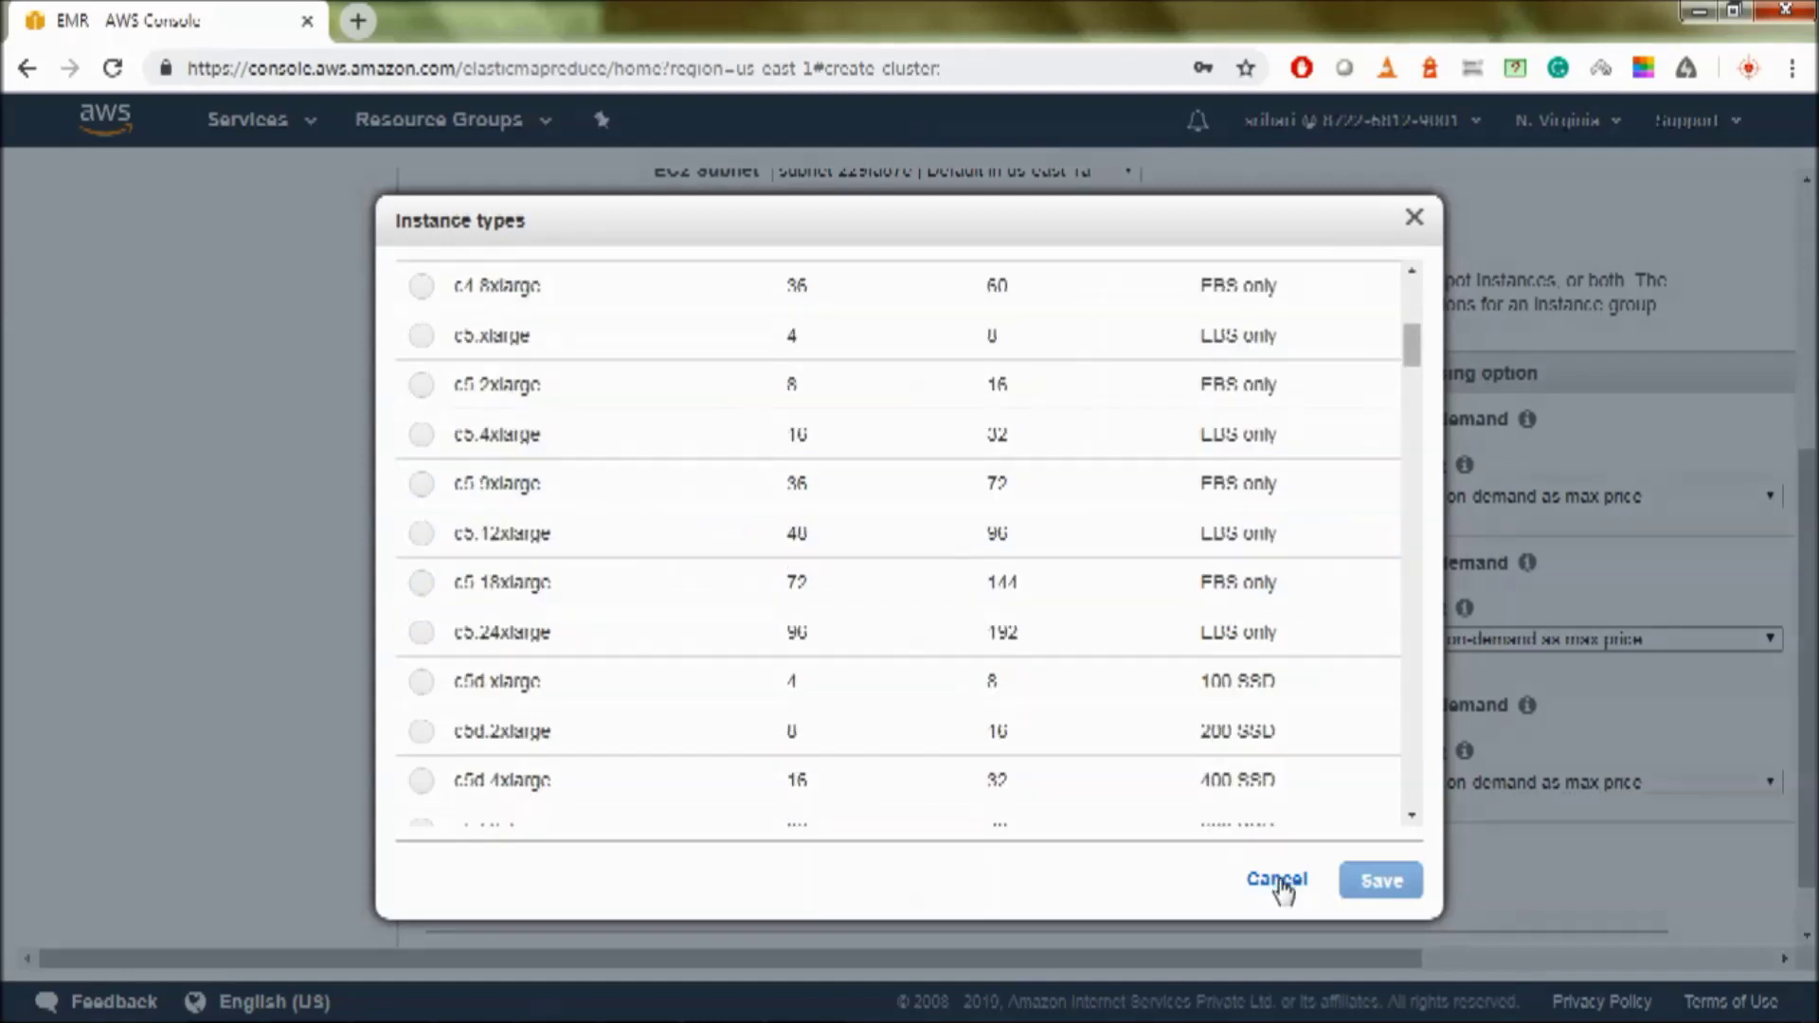
pyautogui.scroll(5, 903, 730)
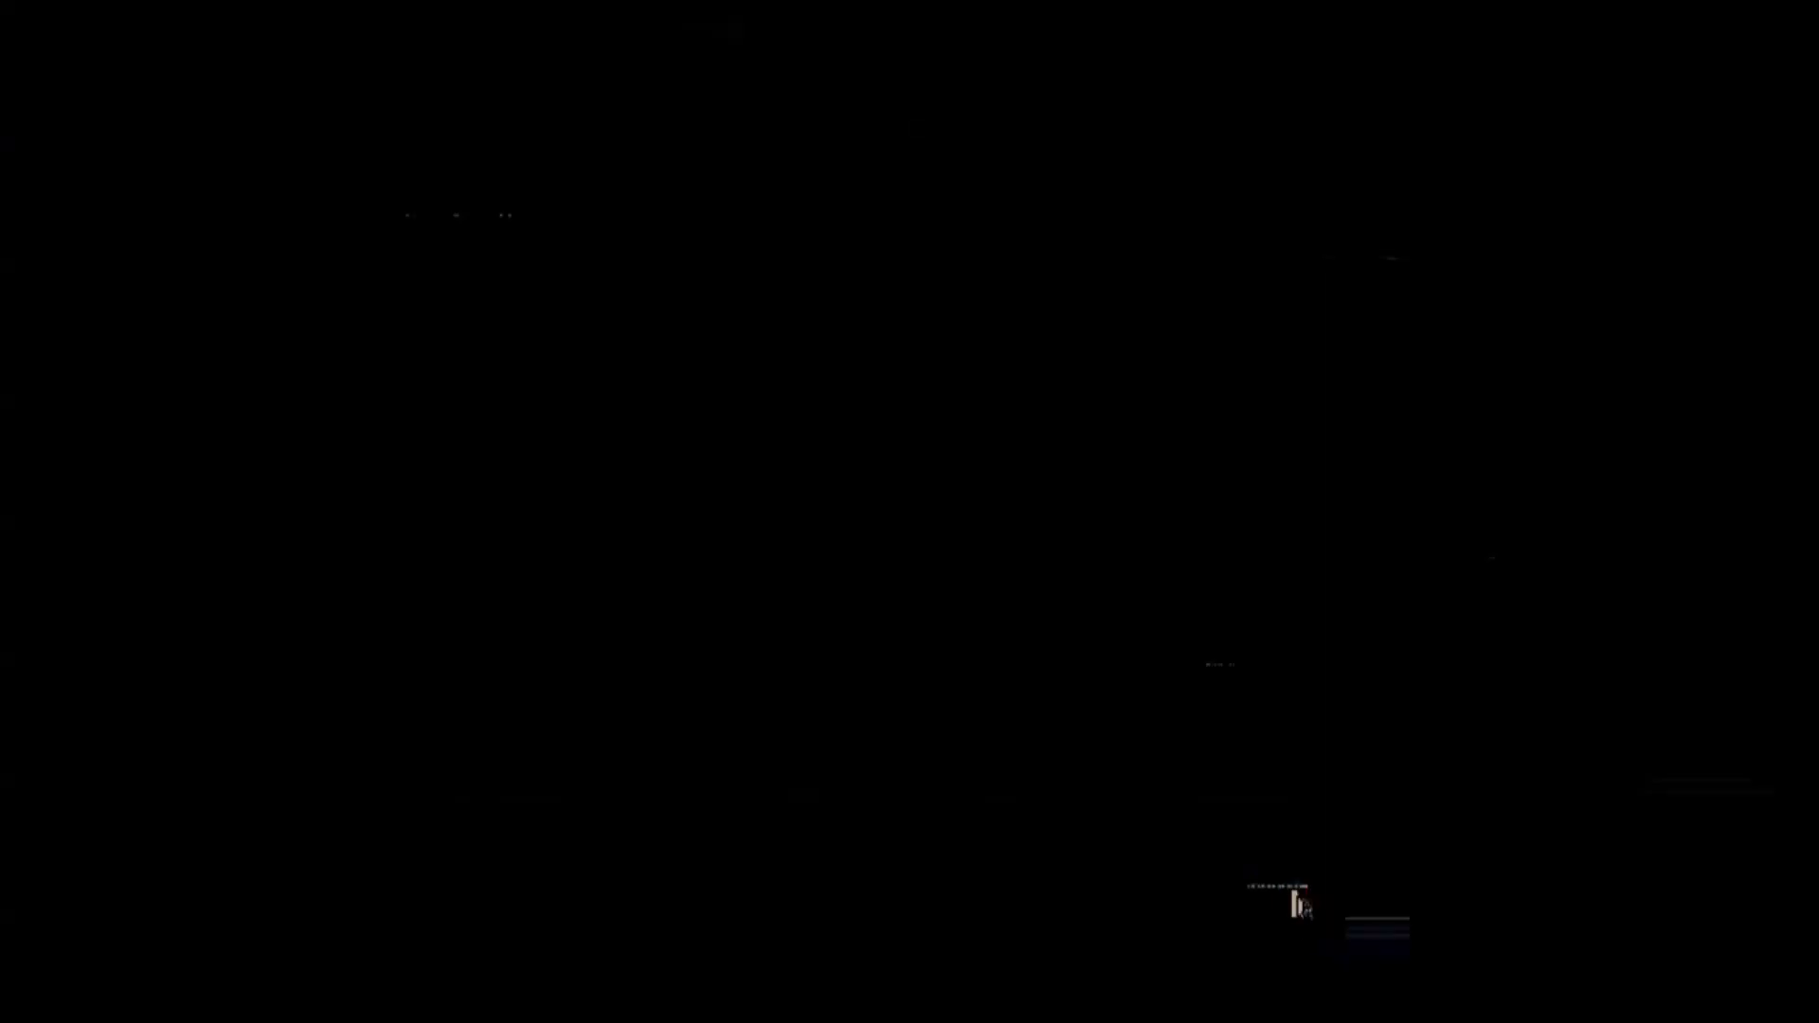
pyautogui.click(1279, 880)
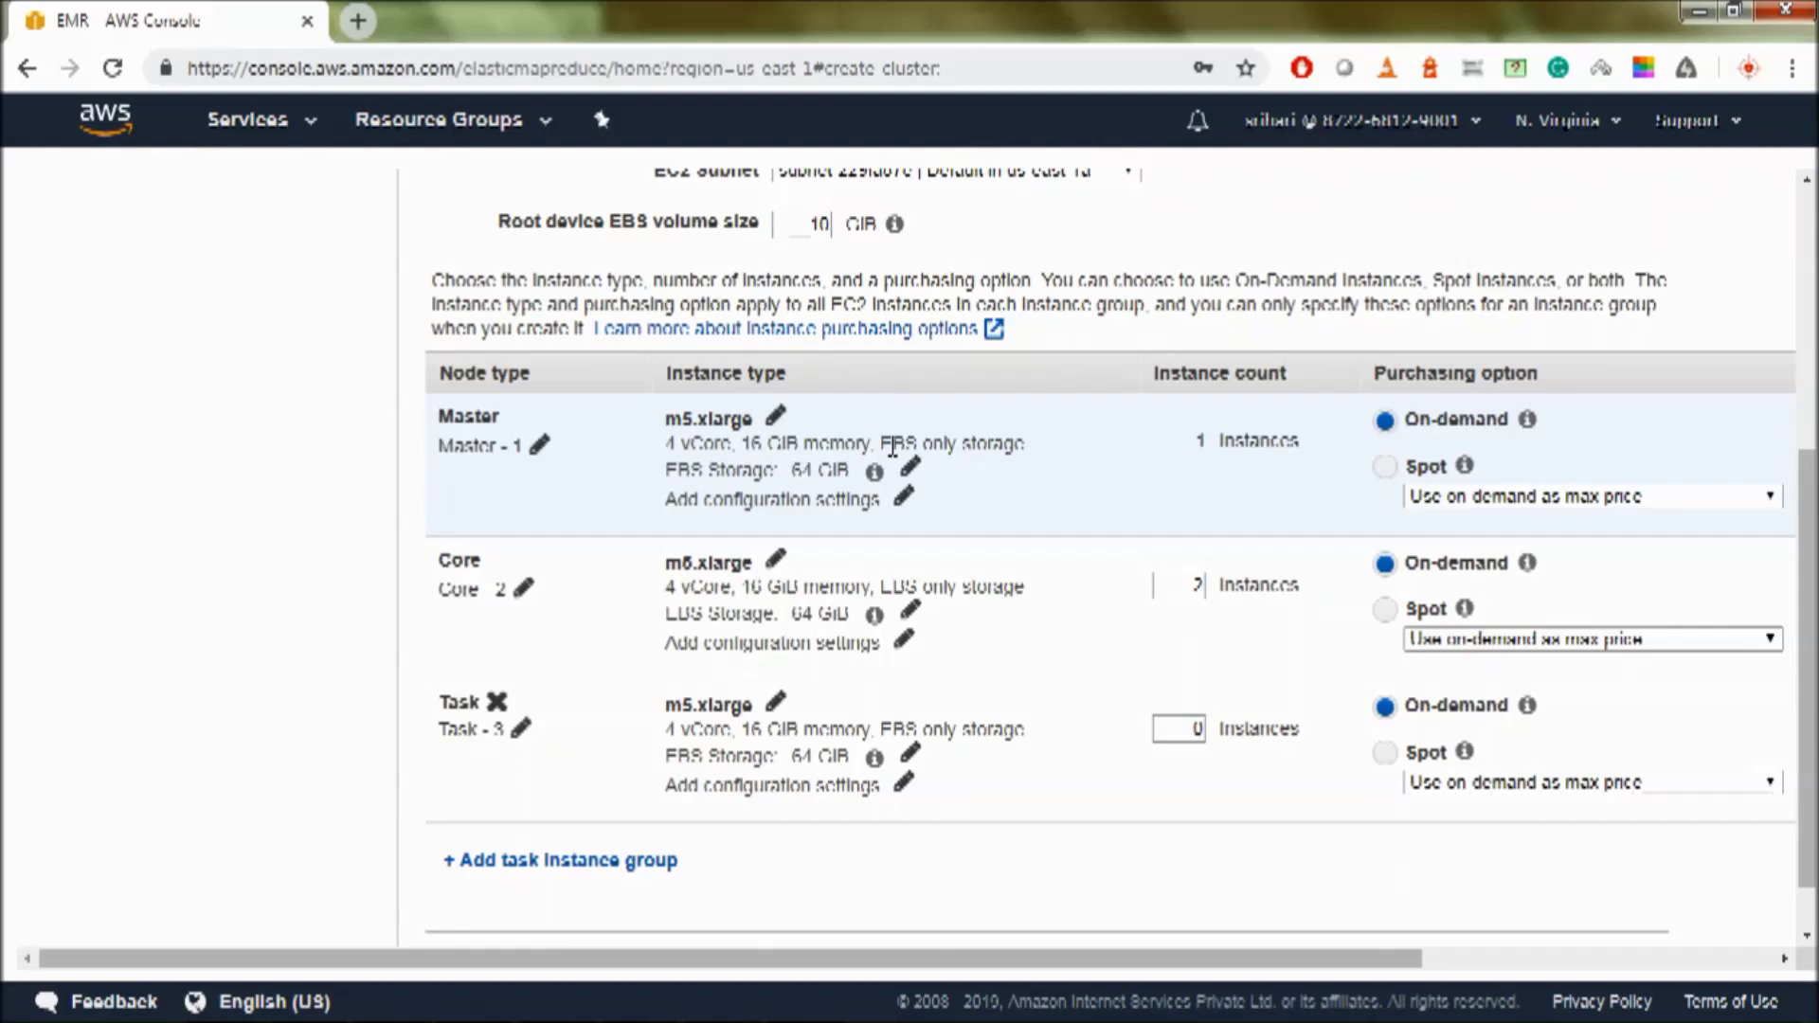
# - With core at 0 instances, keep the master node on-demand and continue to general cluster settings
pyautogui.moveTo(874, 471)
pyautogui.click(1385, 468)
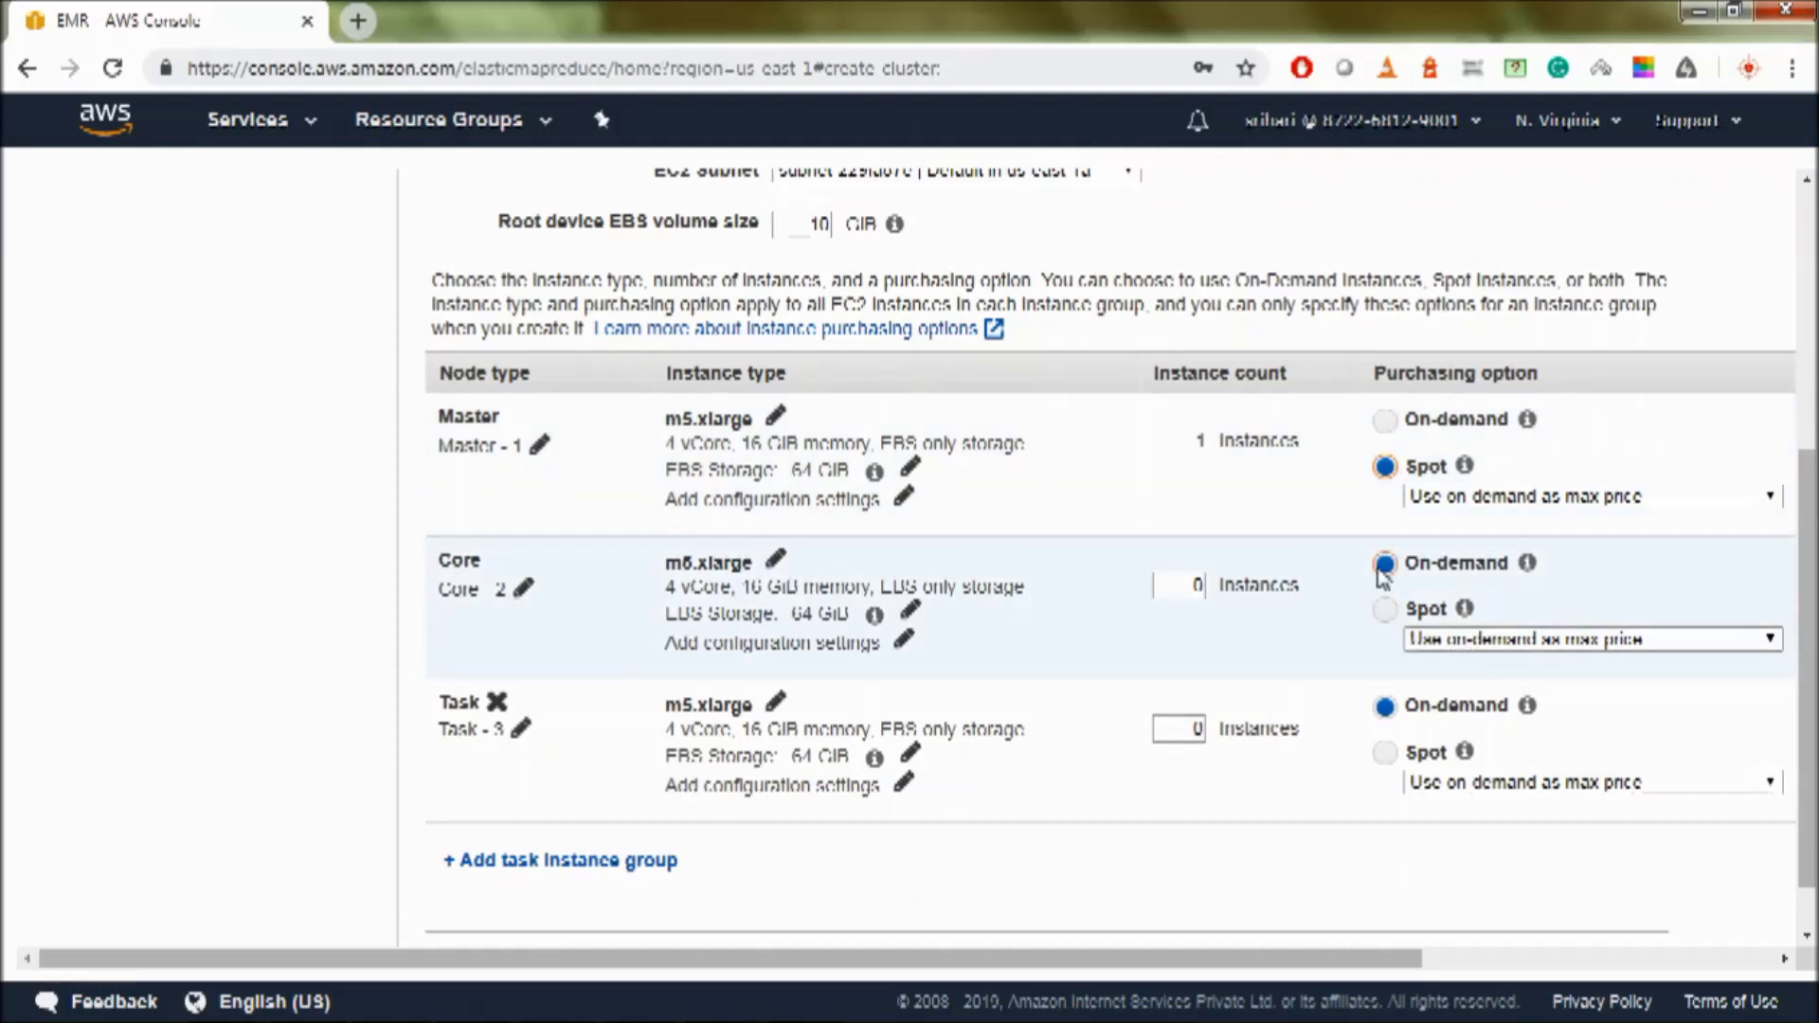
pyautogui.click(1385, 420)
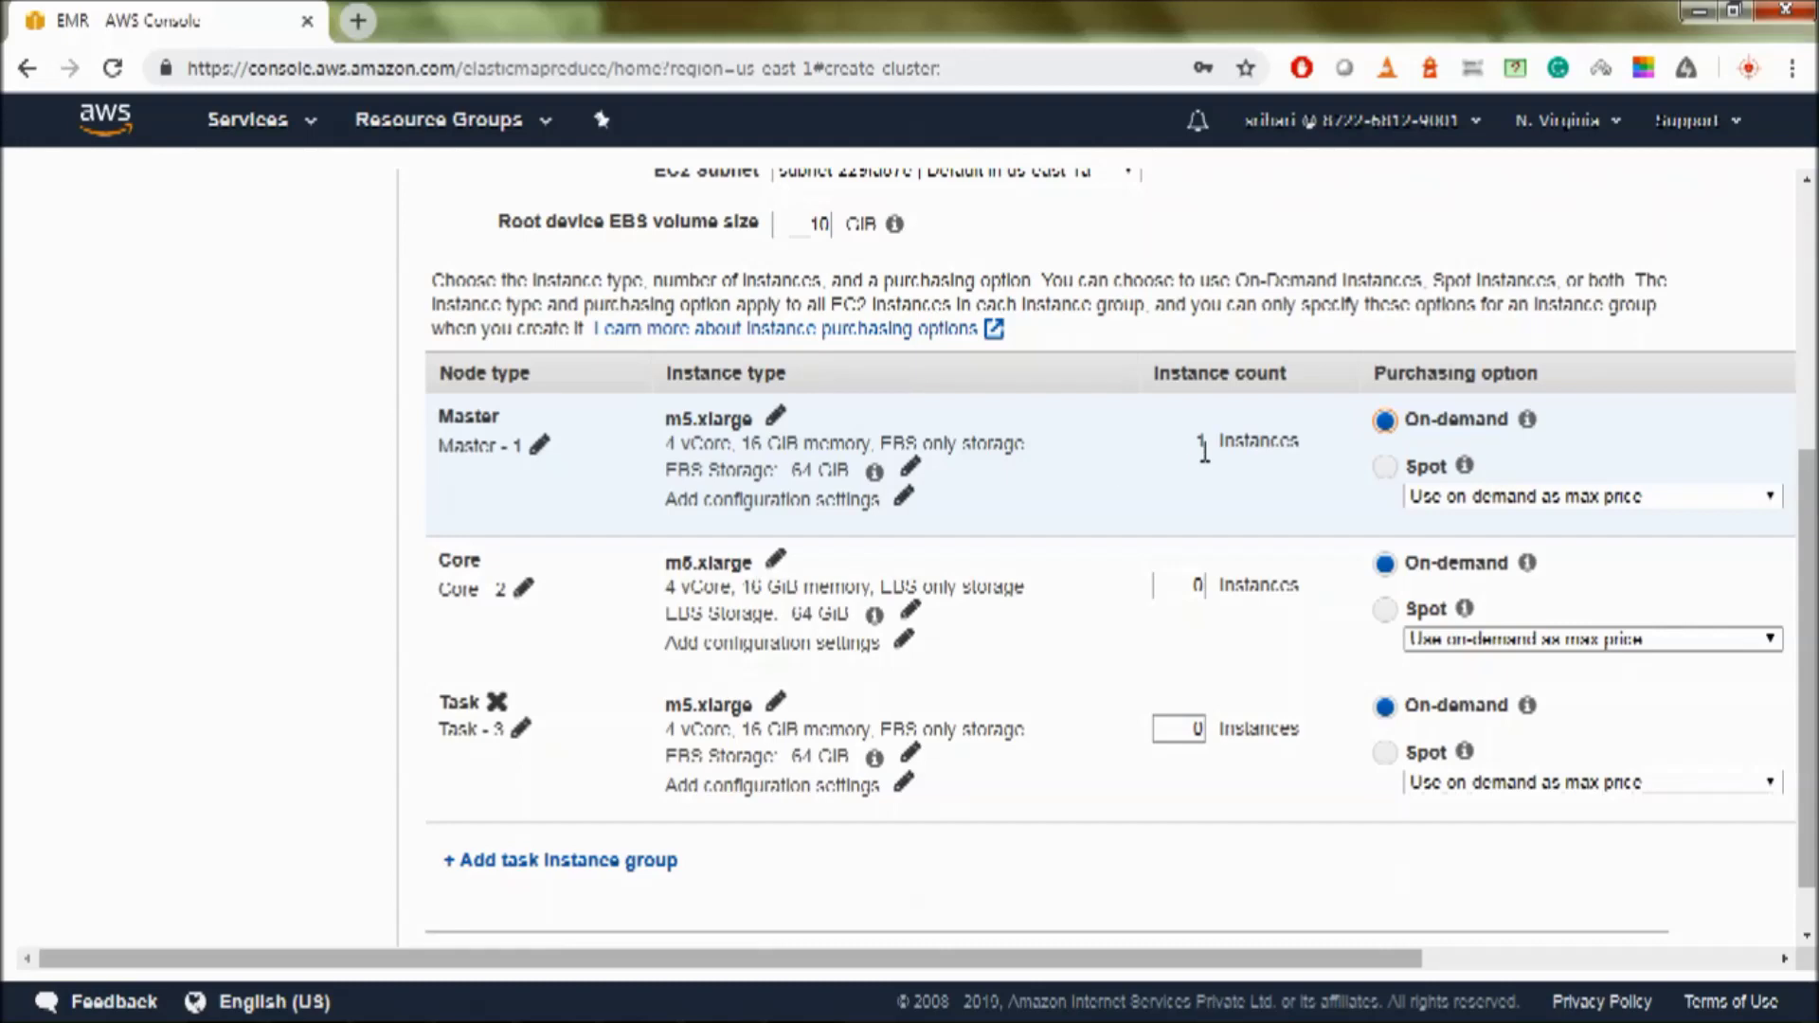
pyautogui.scroll(-1, 801, 576)
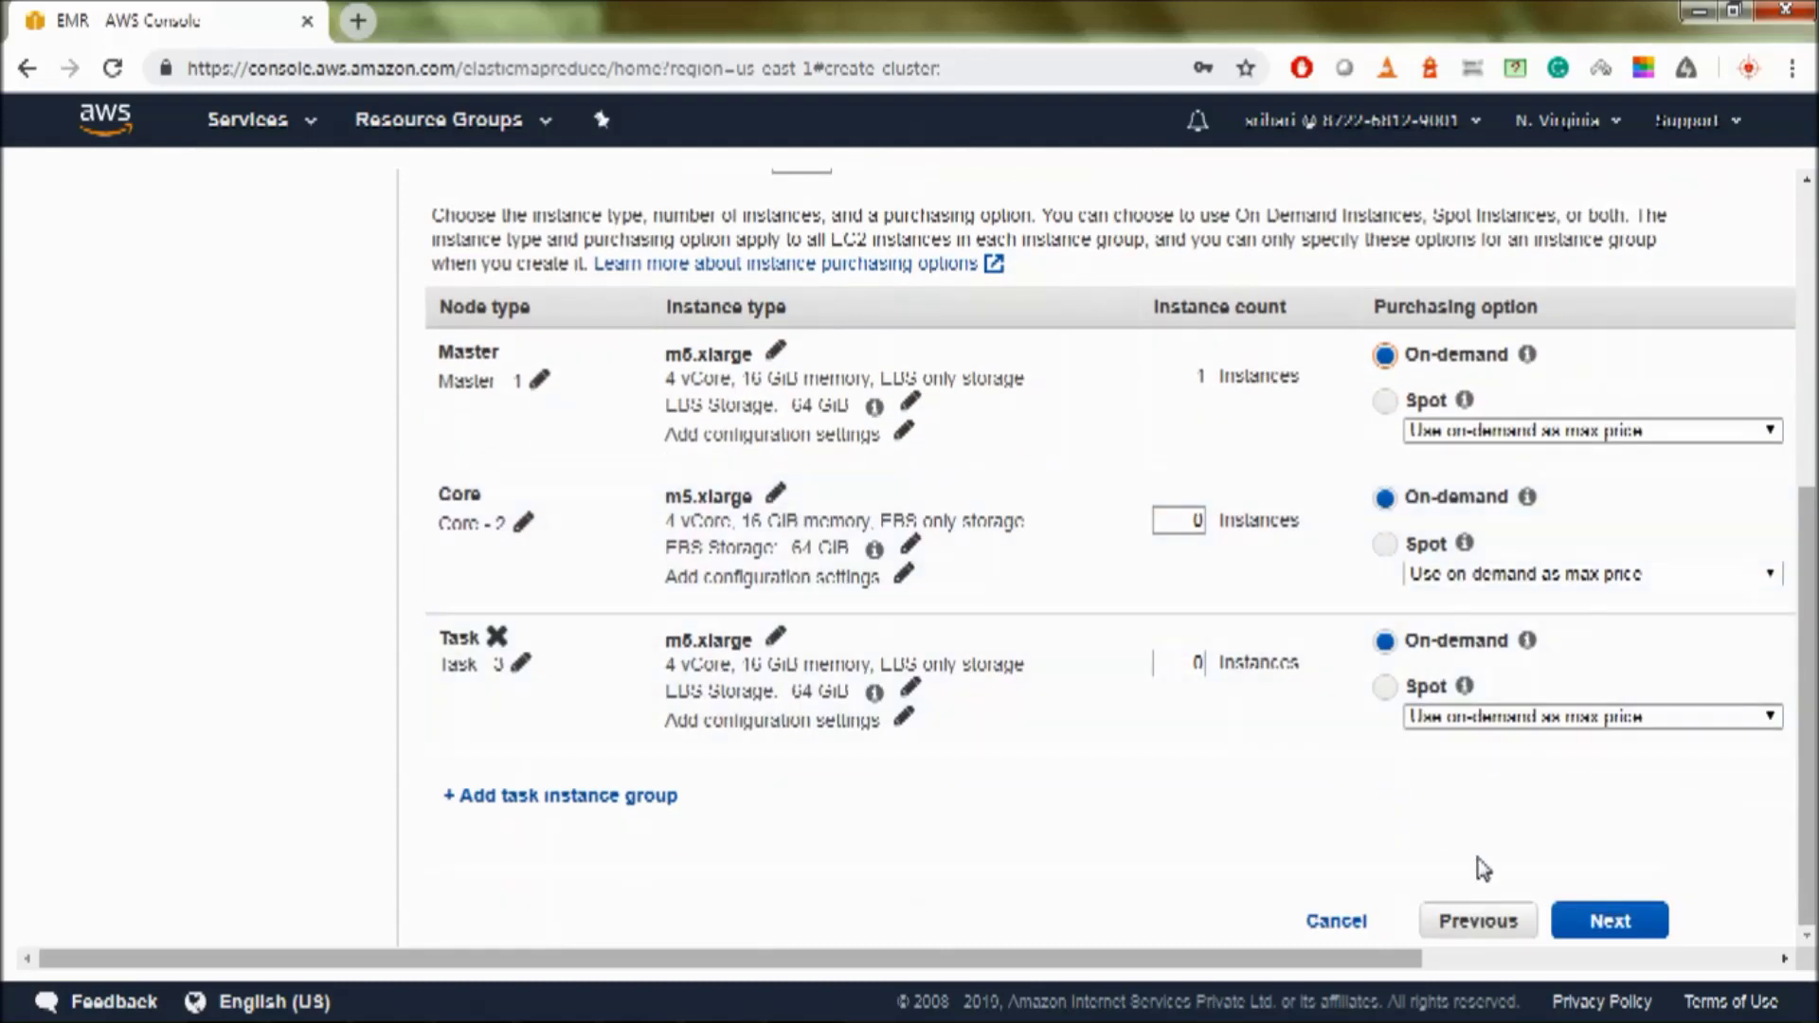
pyautogui.click(1613, 919)
pyautogui.moveTo(654, 207); pyautogui.dragTo(461, 204)
# - Name the cluster '1 m5.xlarge on Demand', disable logging and termination protection, and continue
pyautogui.write('1 m5.xlarge - on Demand')
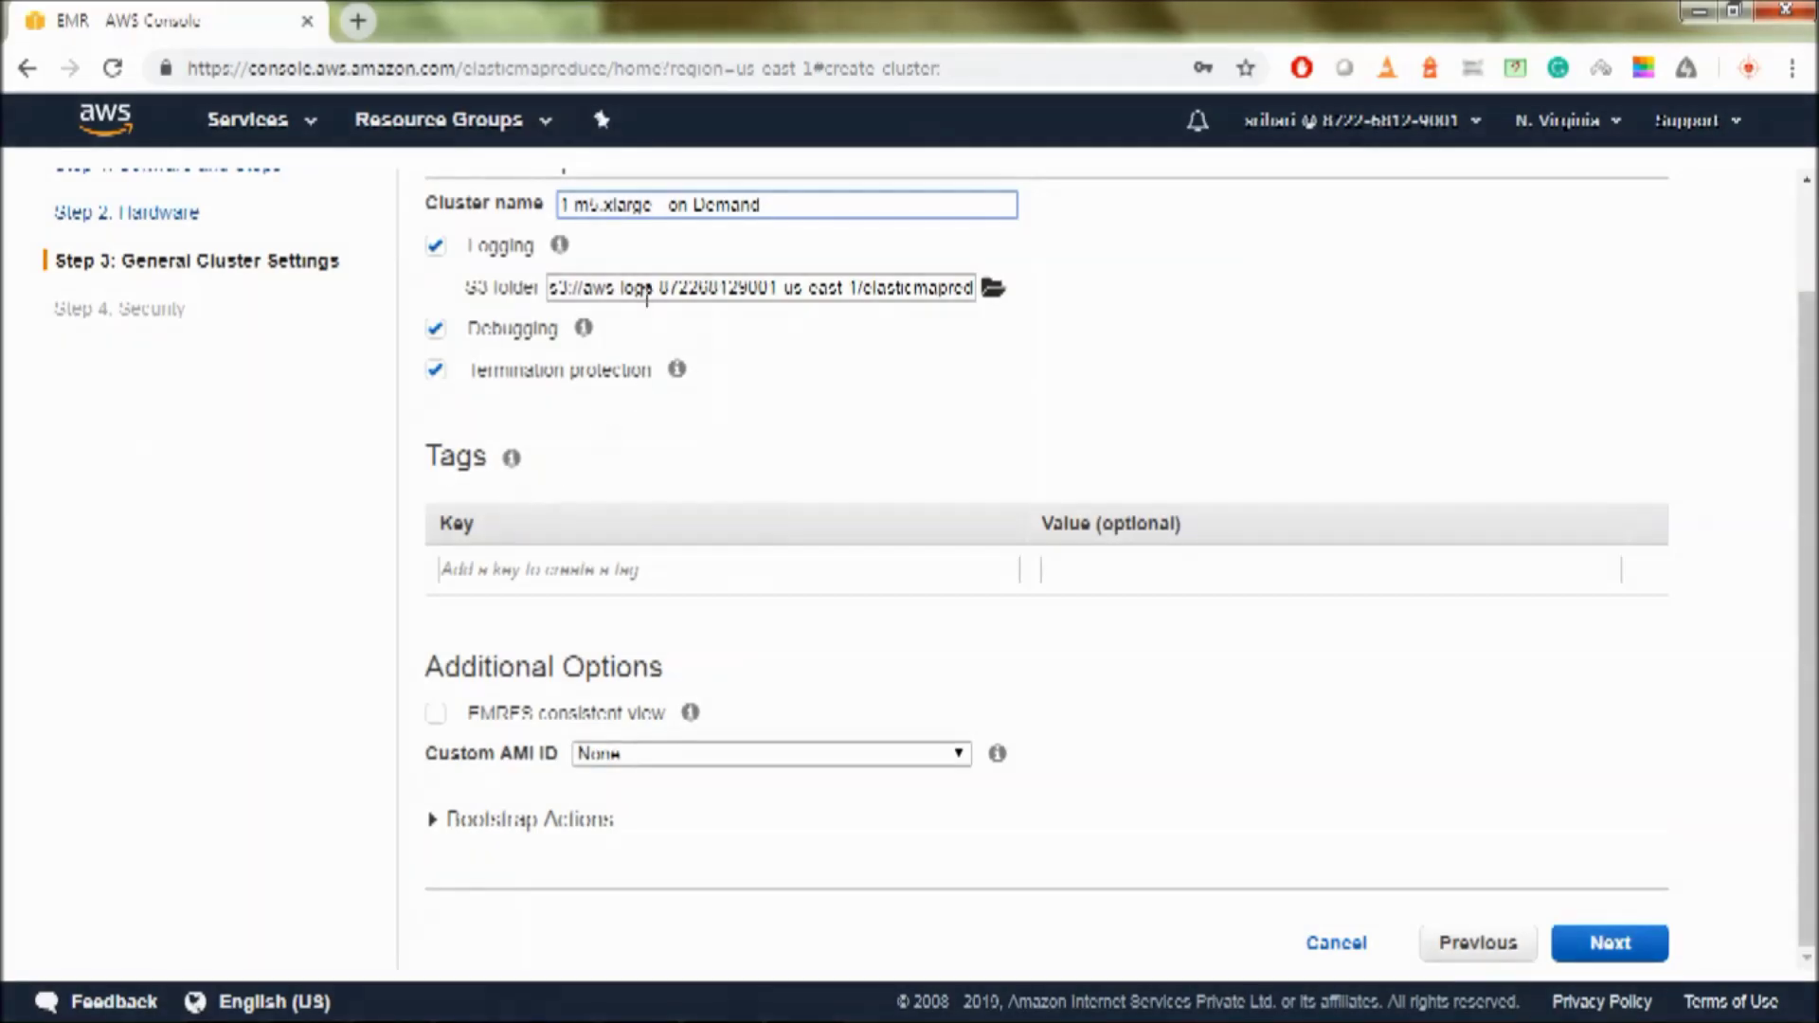
pyautogui.click(435, 247)
pyautogui.click(438, 369)
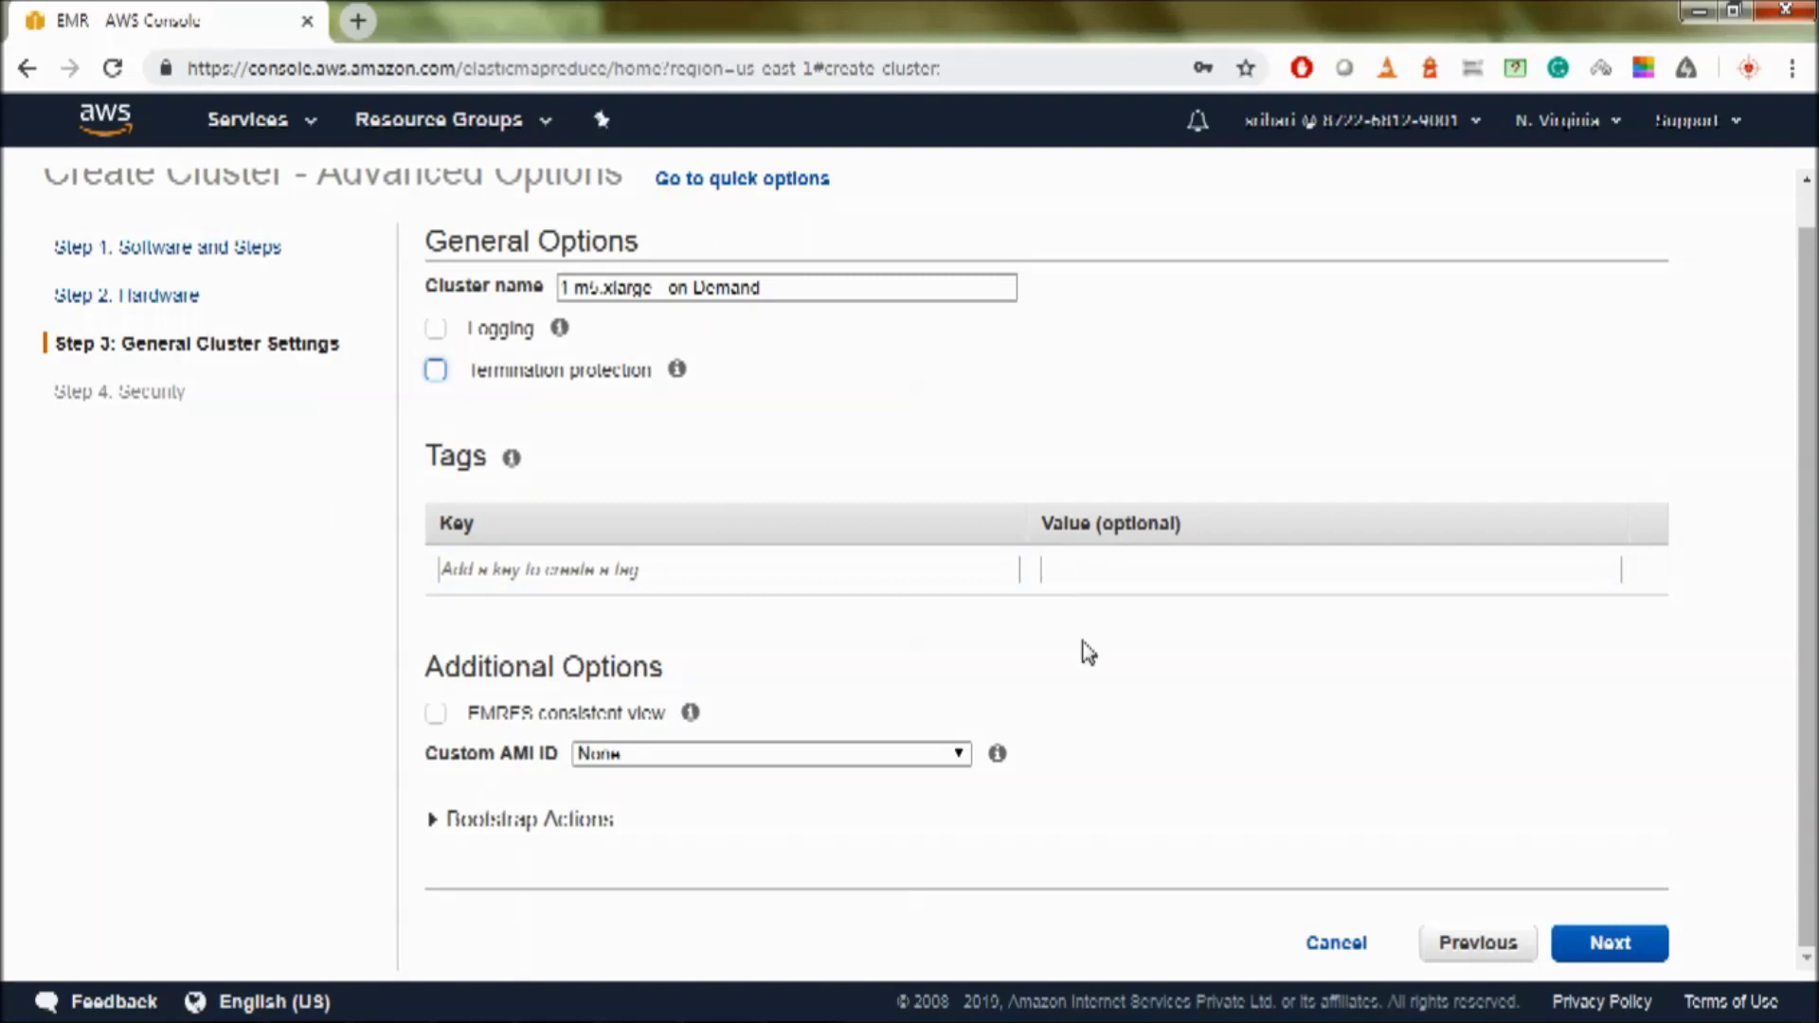
pyautogui.click(1611, 943)
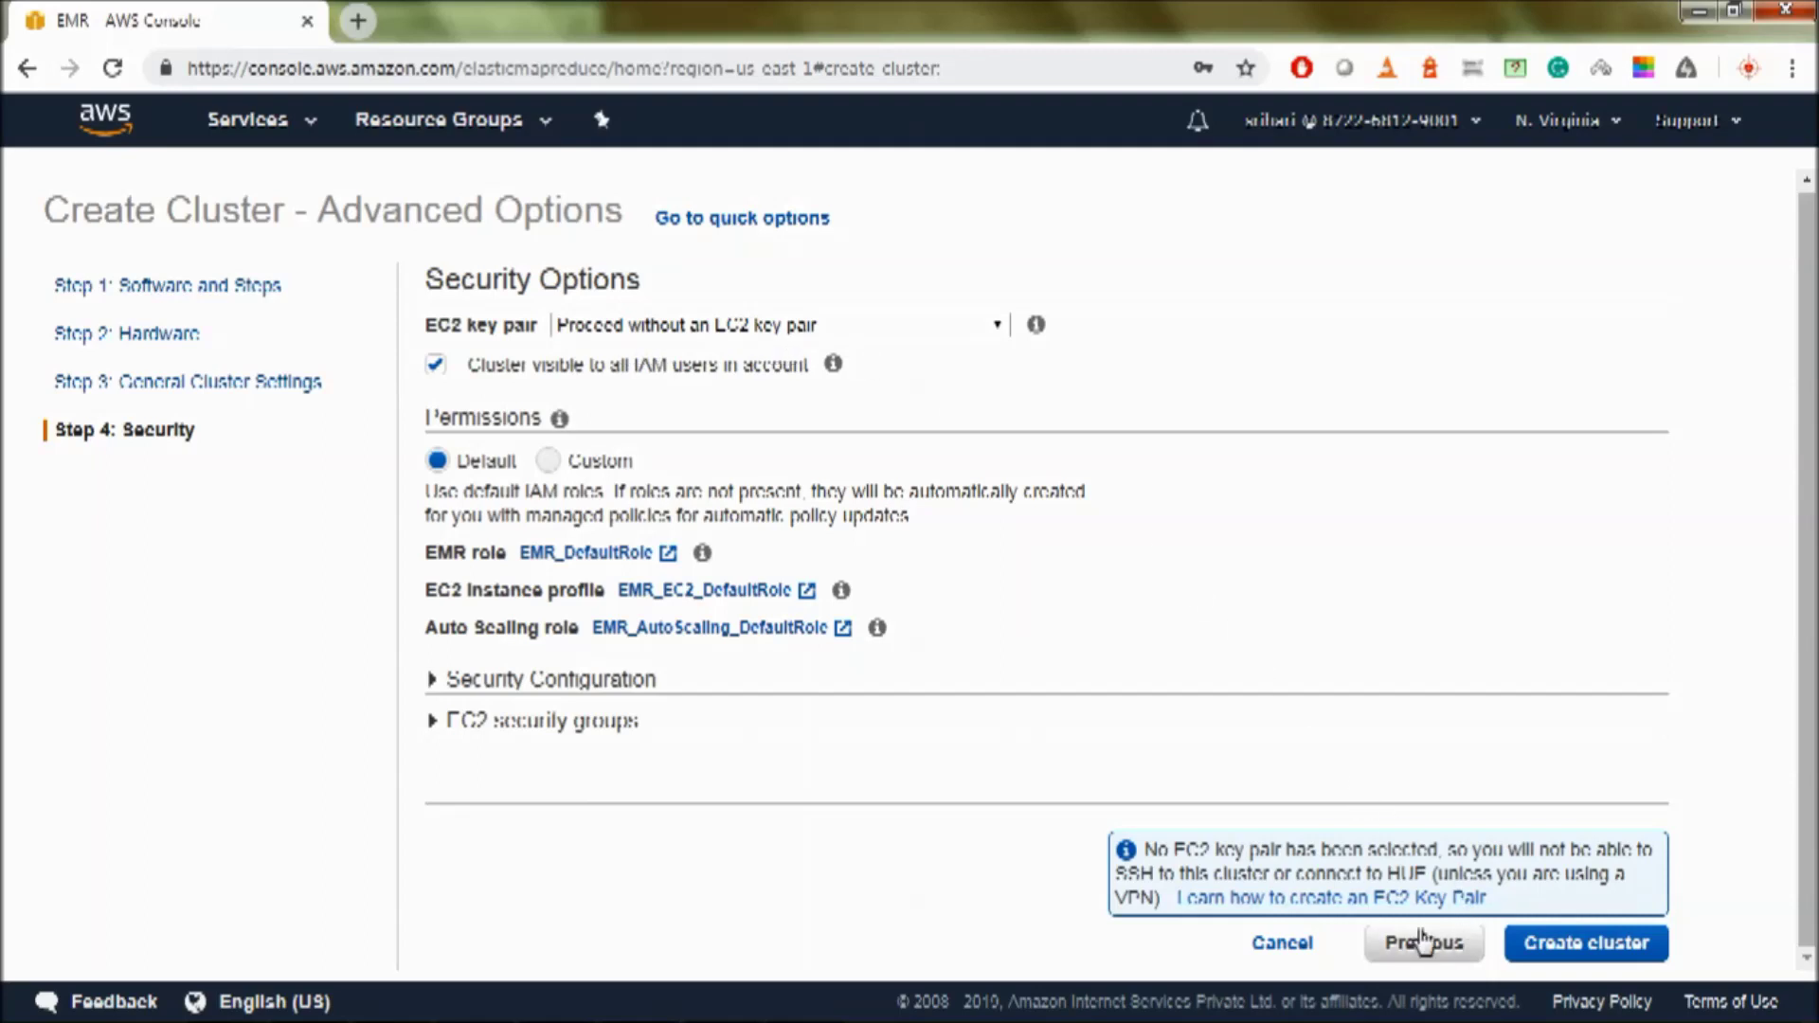
# - Open the EC2 console's Key pairs list in a new tab and start a new key pair
pyautogui.click(1433, 902)
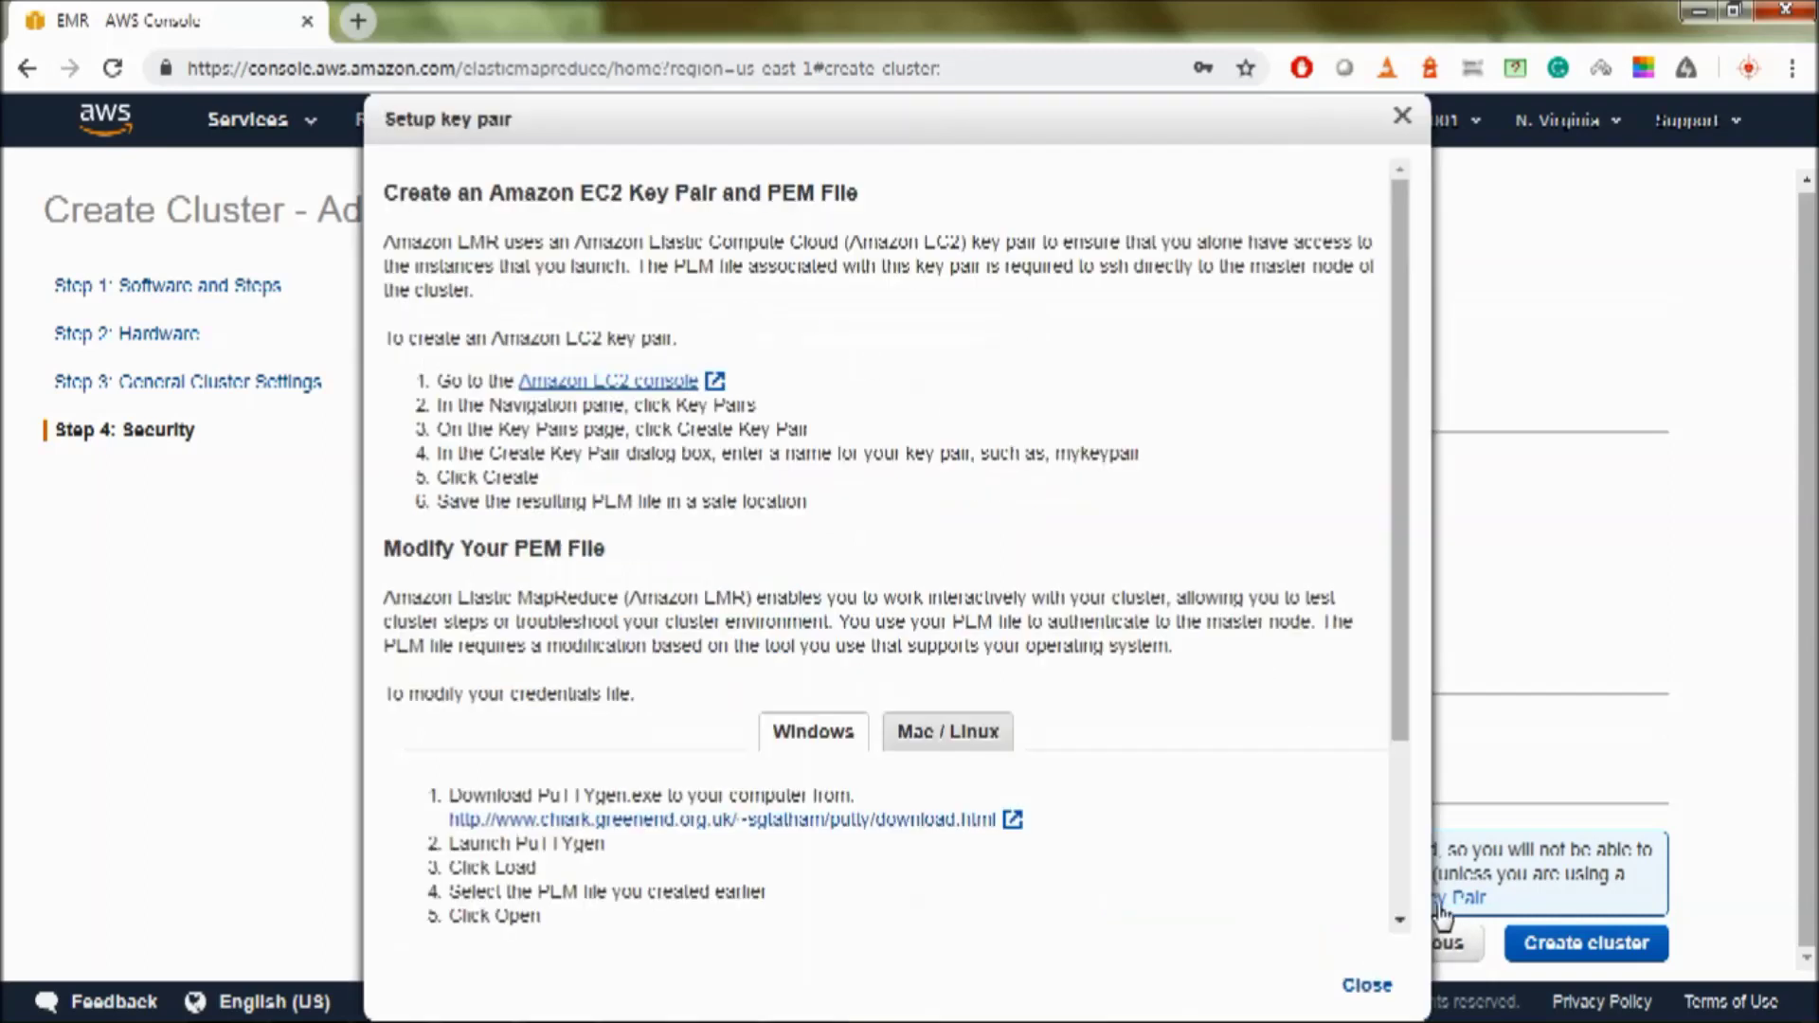
pyautogui.click(607, 381)
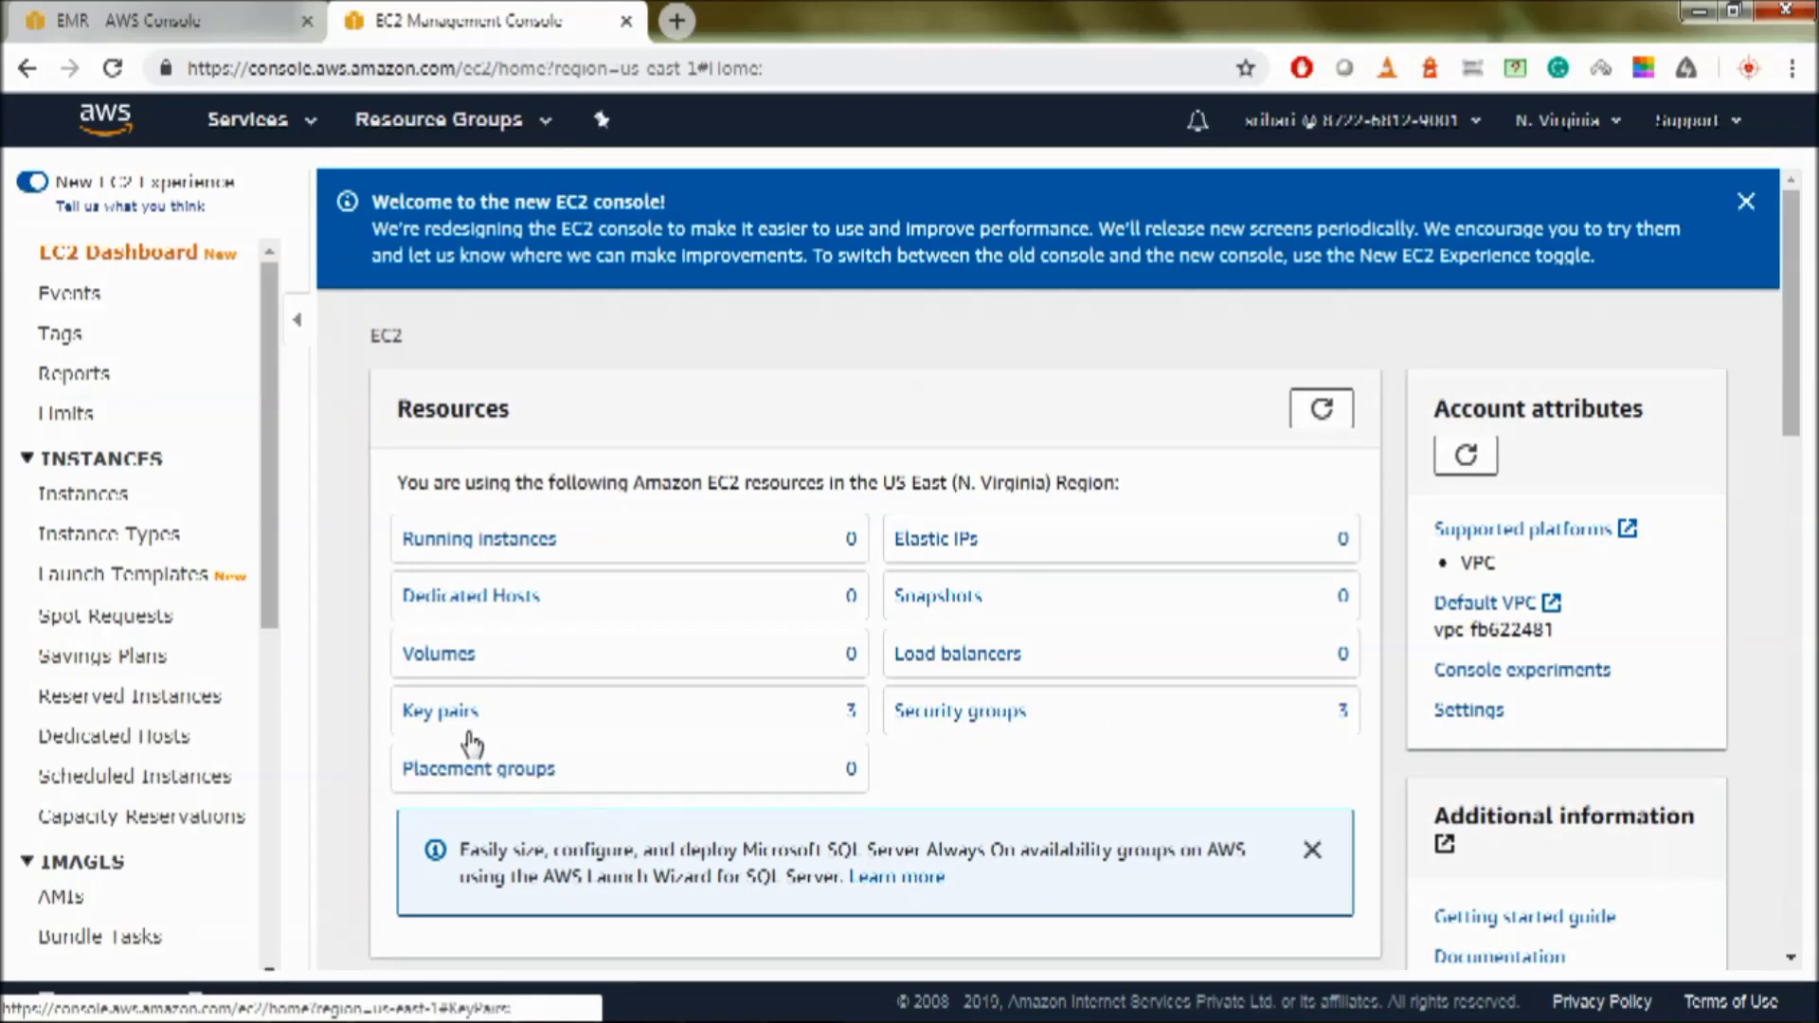
pyautogui.click(441, 715)
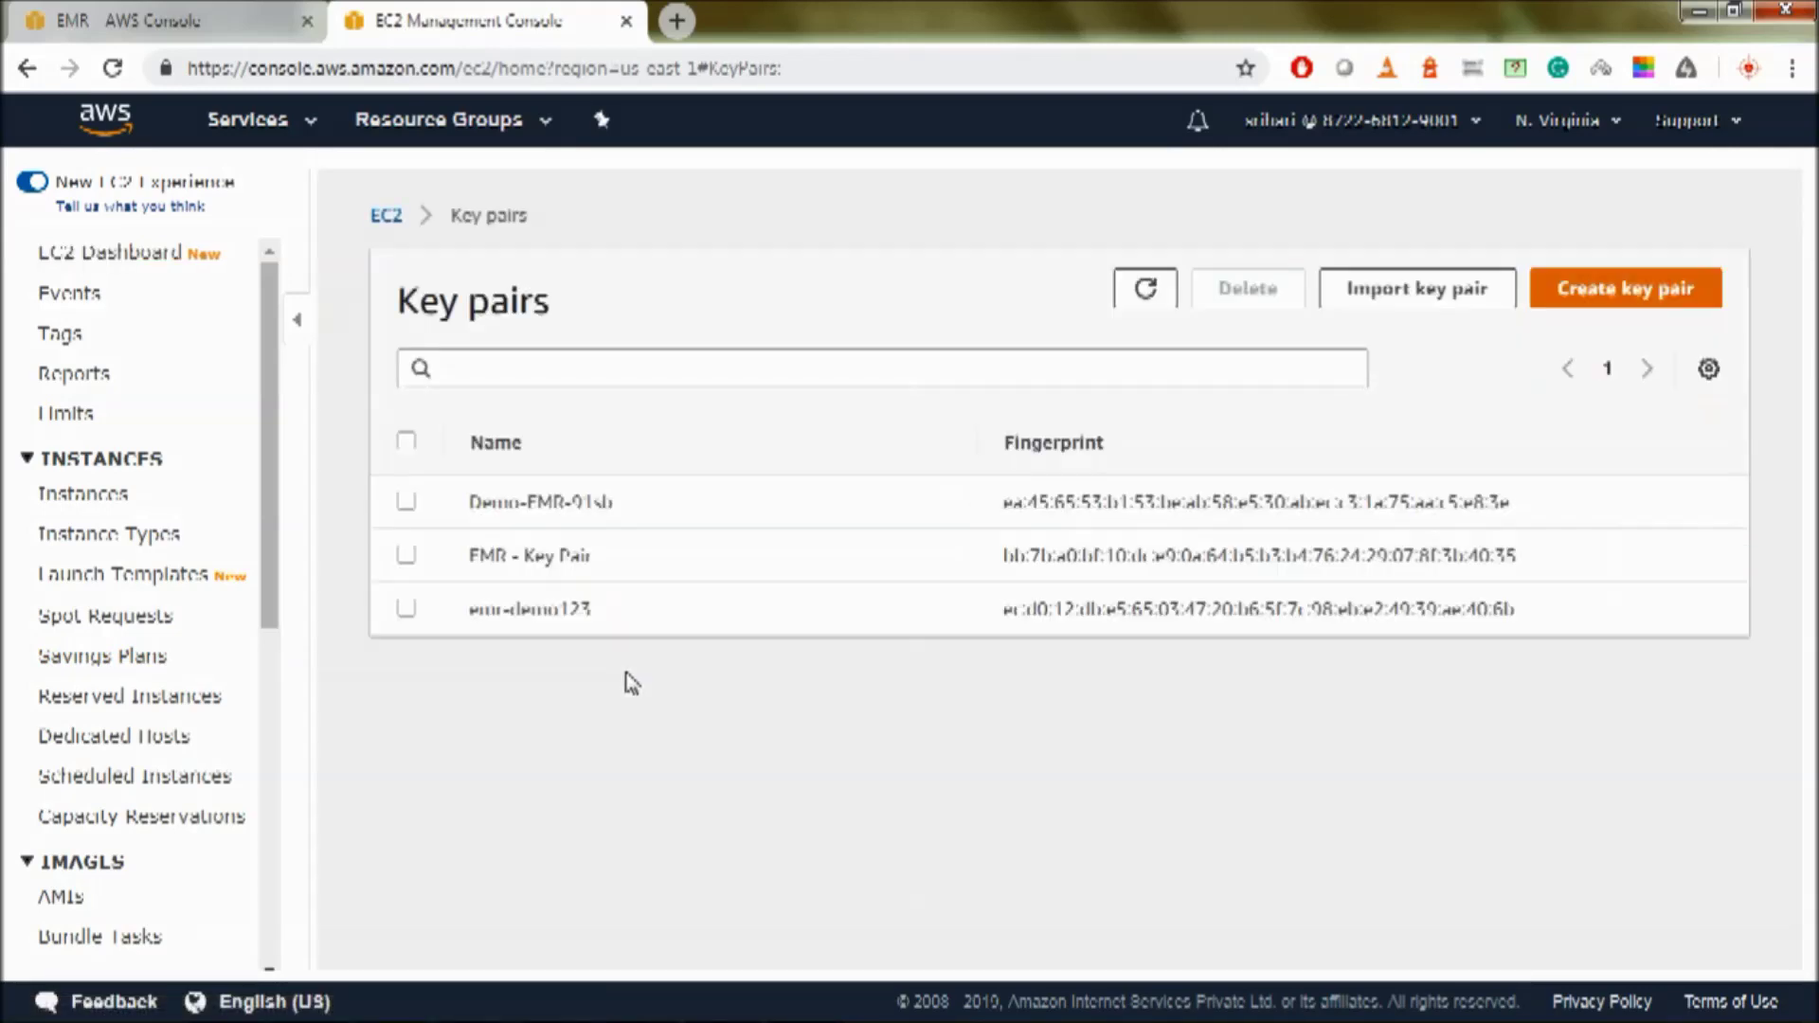
pyautogui.click(1618, 293)
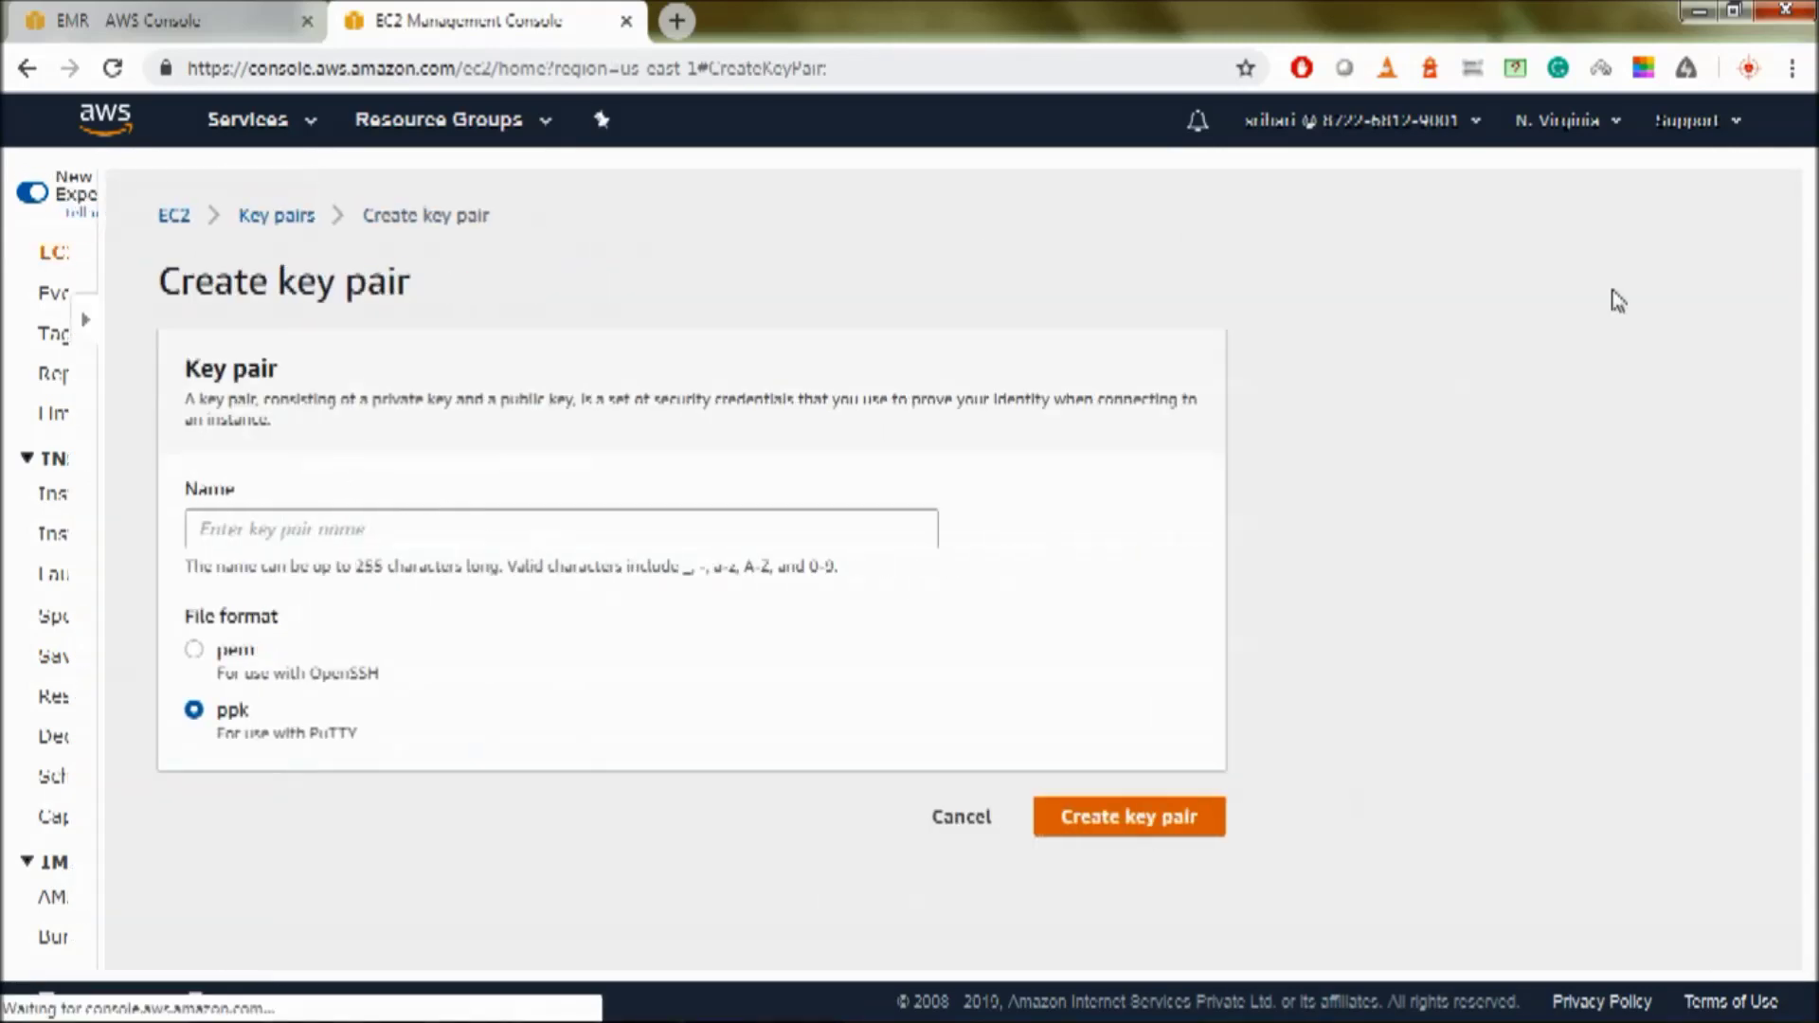
# - Create and download the ppk key pair EMR-Demo-2, then dismiss the key pair help on the EMR page
pyautogui.click(396, 533)
pyautogui.write('F')
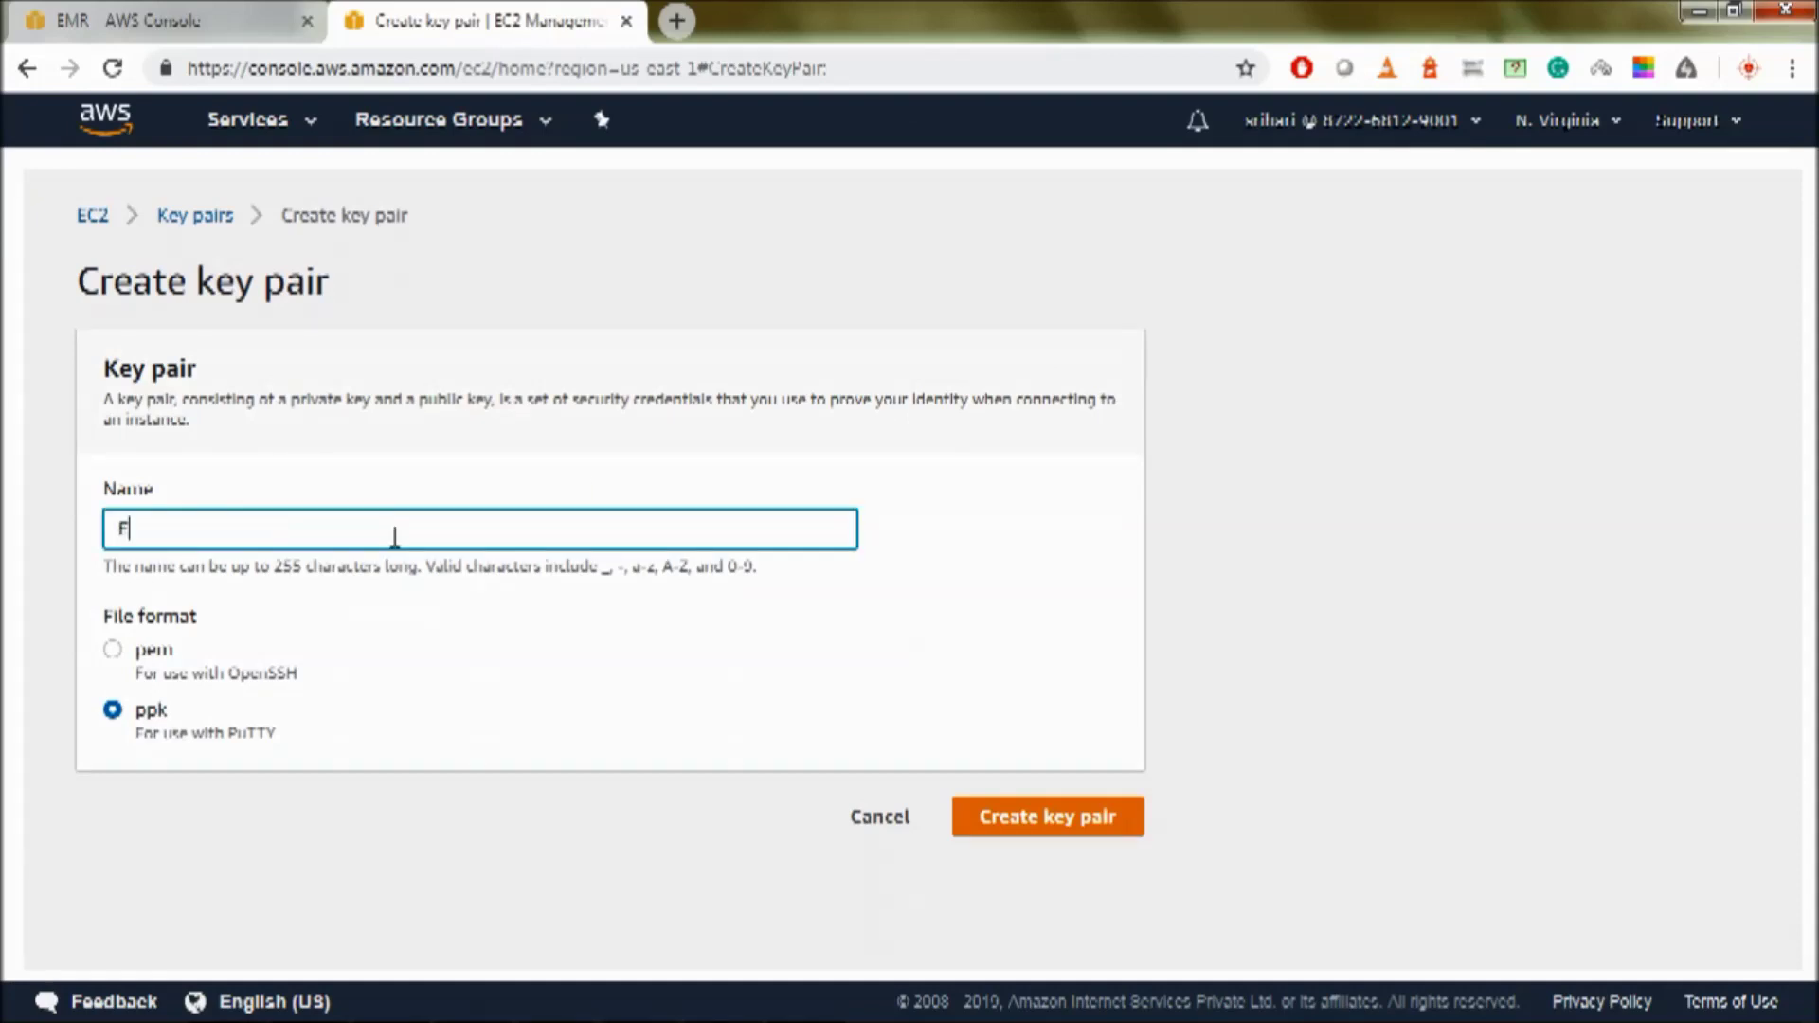
pyautogui.write('MR-Demo-2')
pyautogui.click(122, 652)
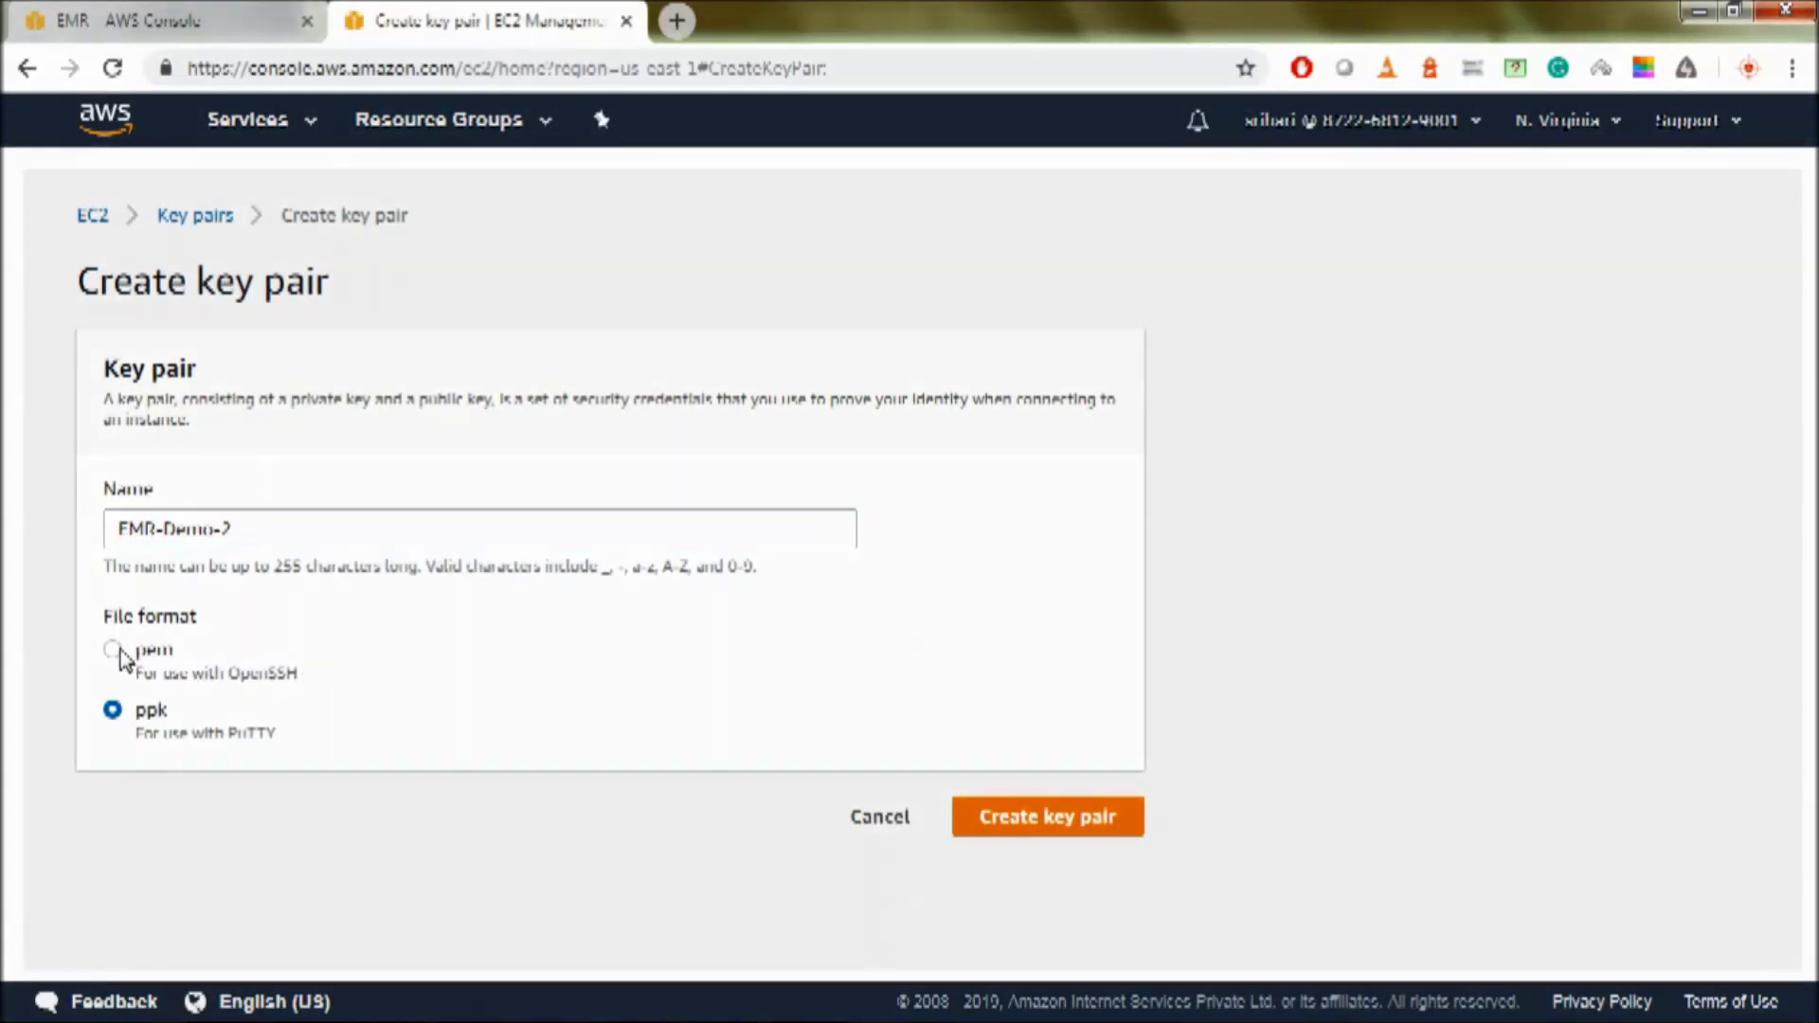
pyautogui.click(124, 711)
pyautogui.click(1038, 819)
pyautogui.moveTo(180, 990); pyautogui.dragTo(361, 971)
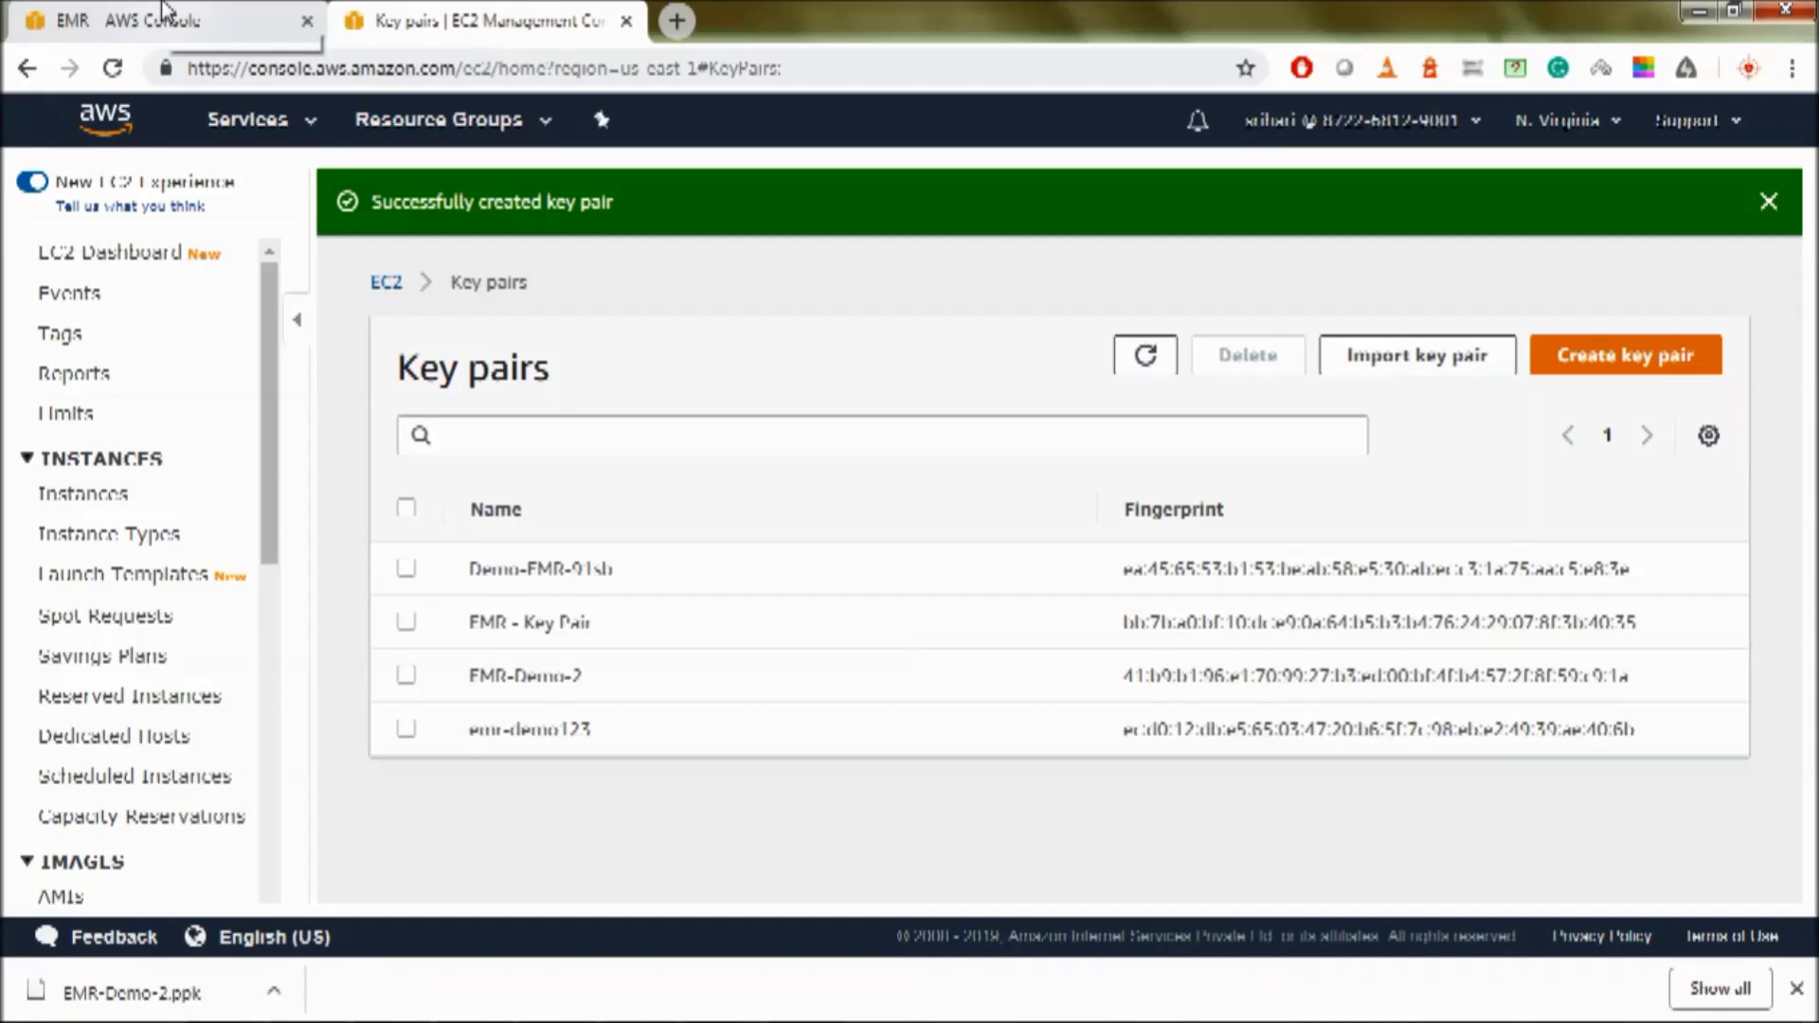
pyautogui.click(194, 23)
pyautogui.click(1402, 117)
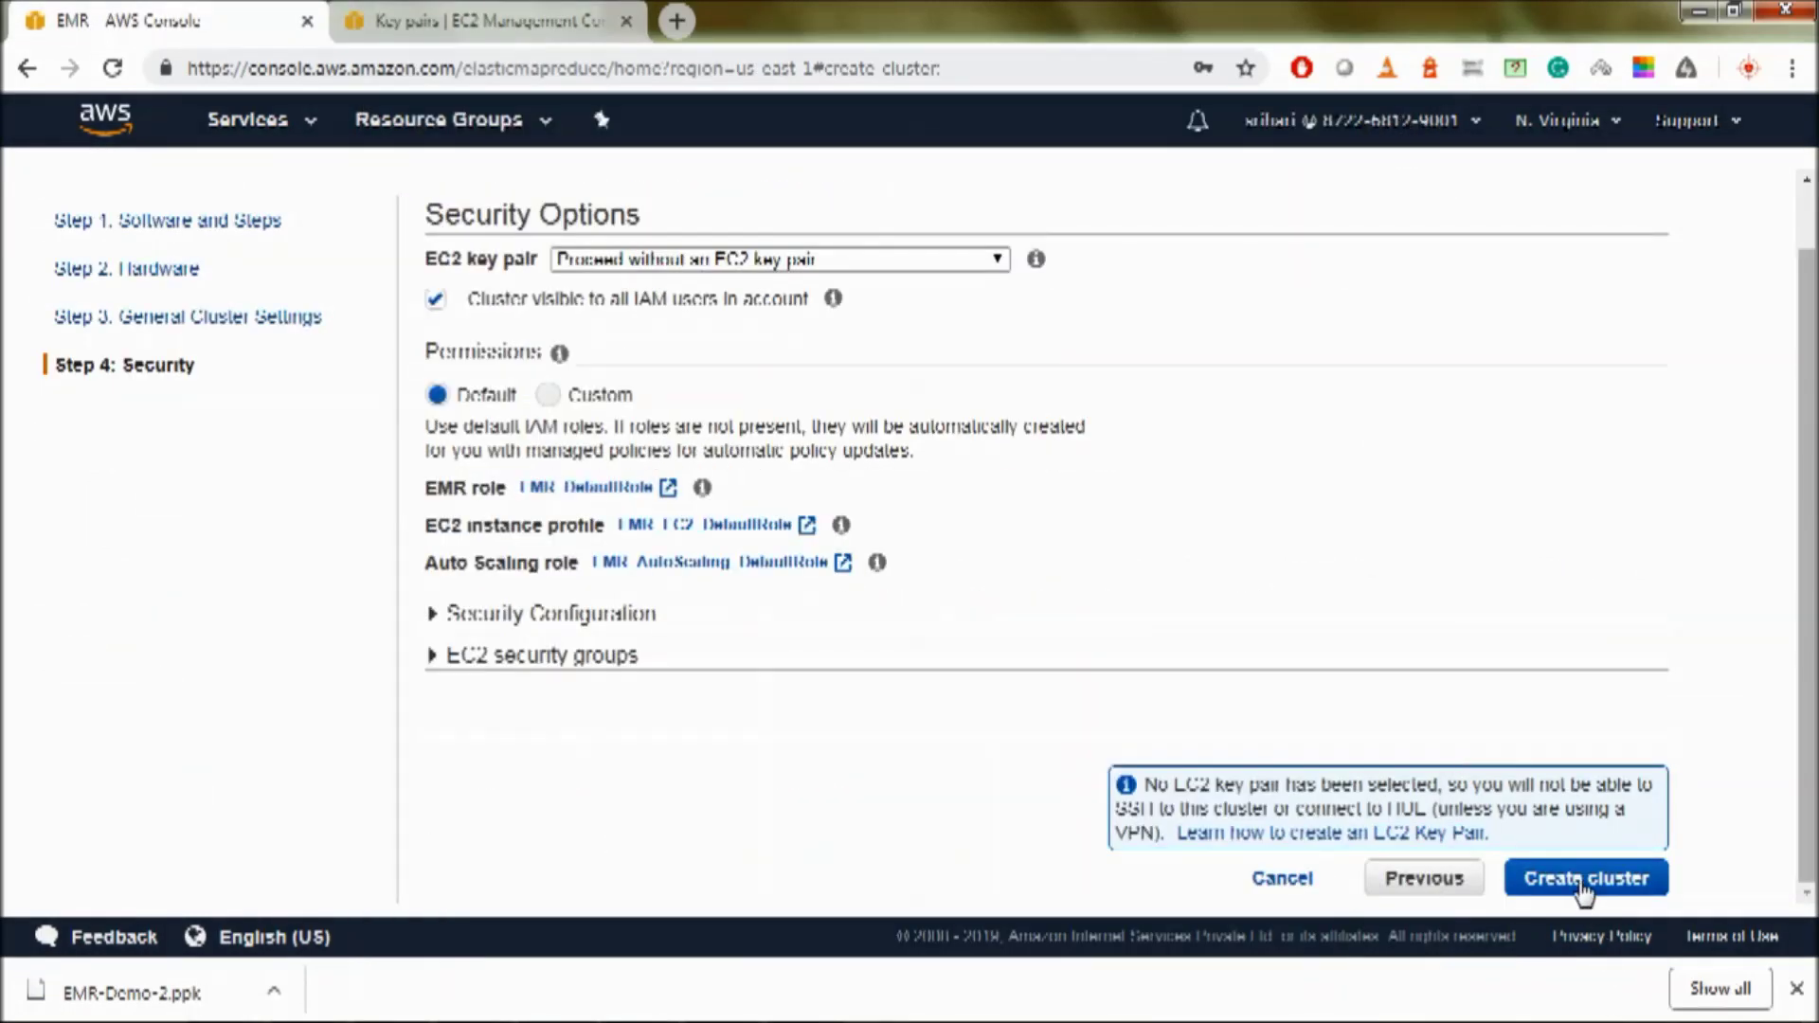
# - Launch the cluster with key pair EMR-Demo-2 and check its Starting status
pyautogui.click(712, 263)
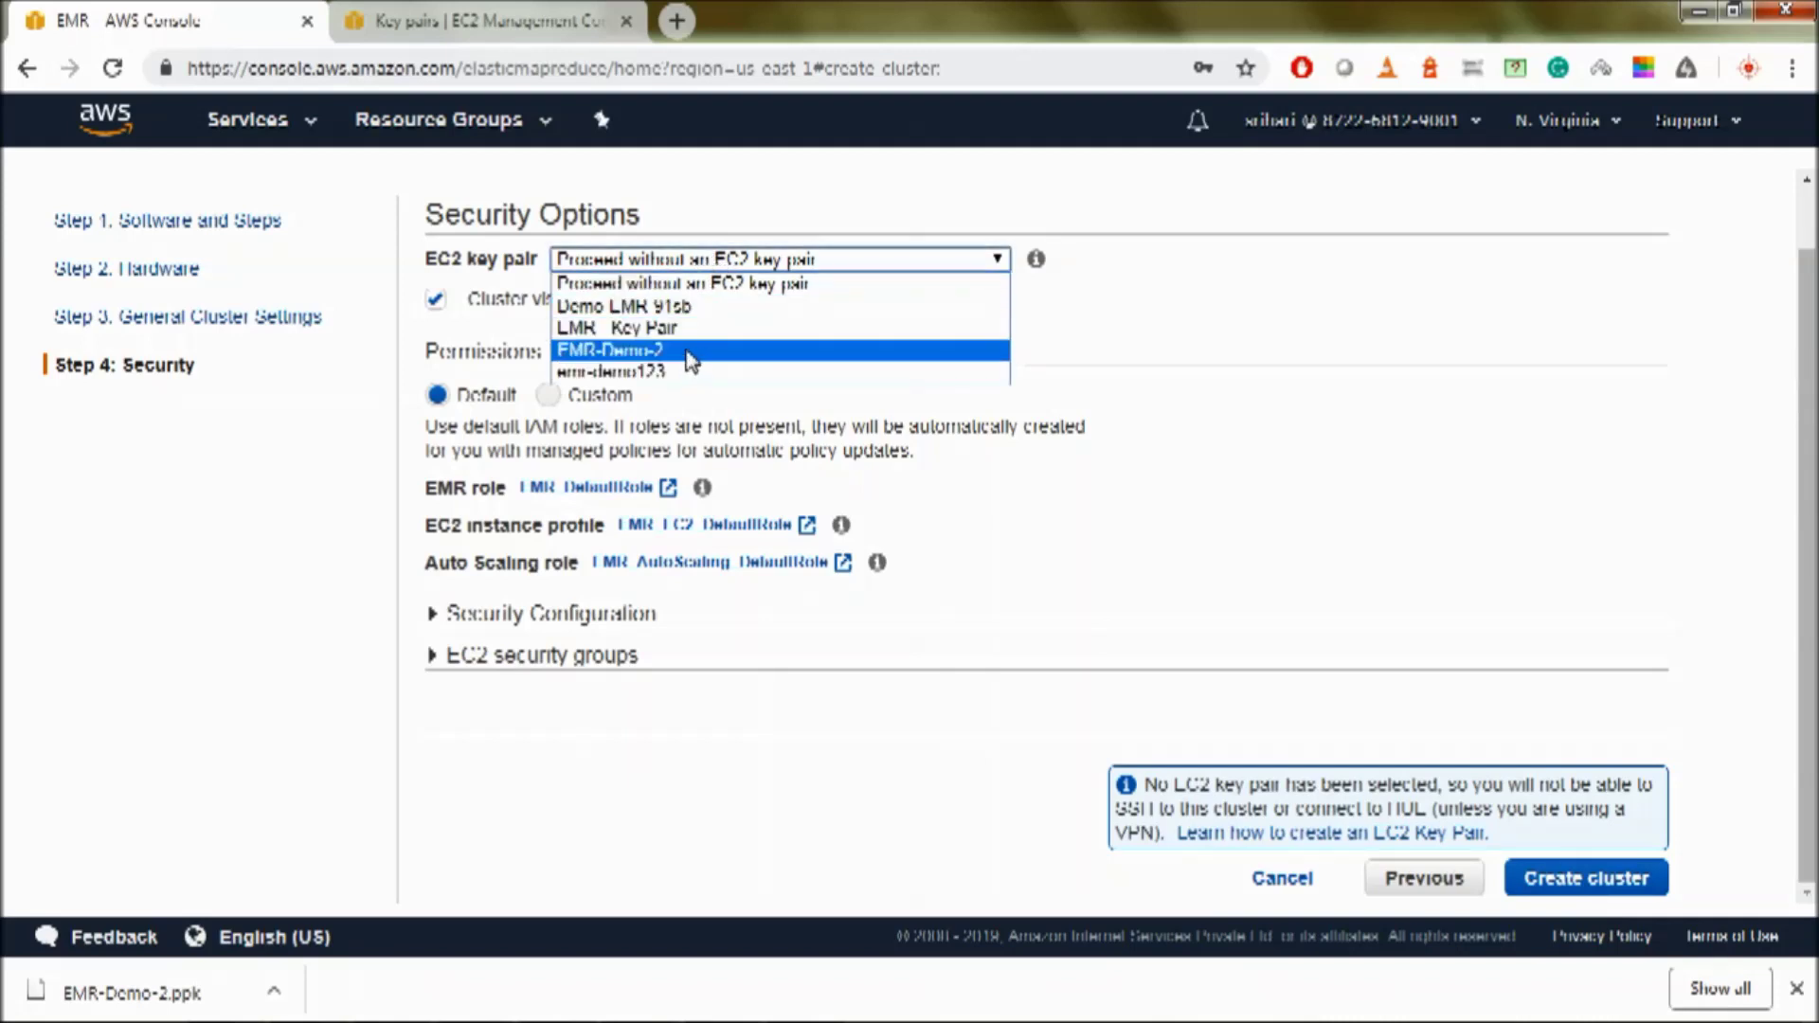
pyautogui.click(690, 352)
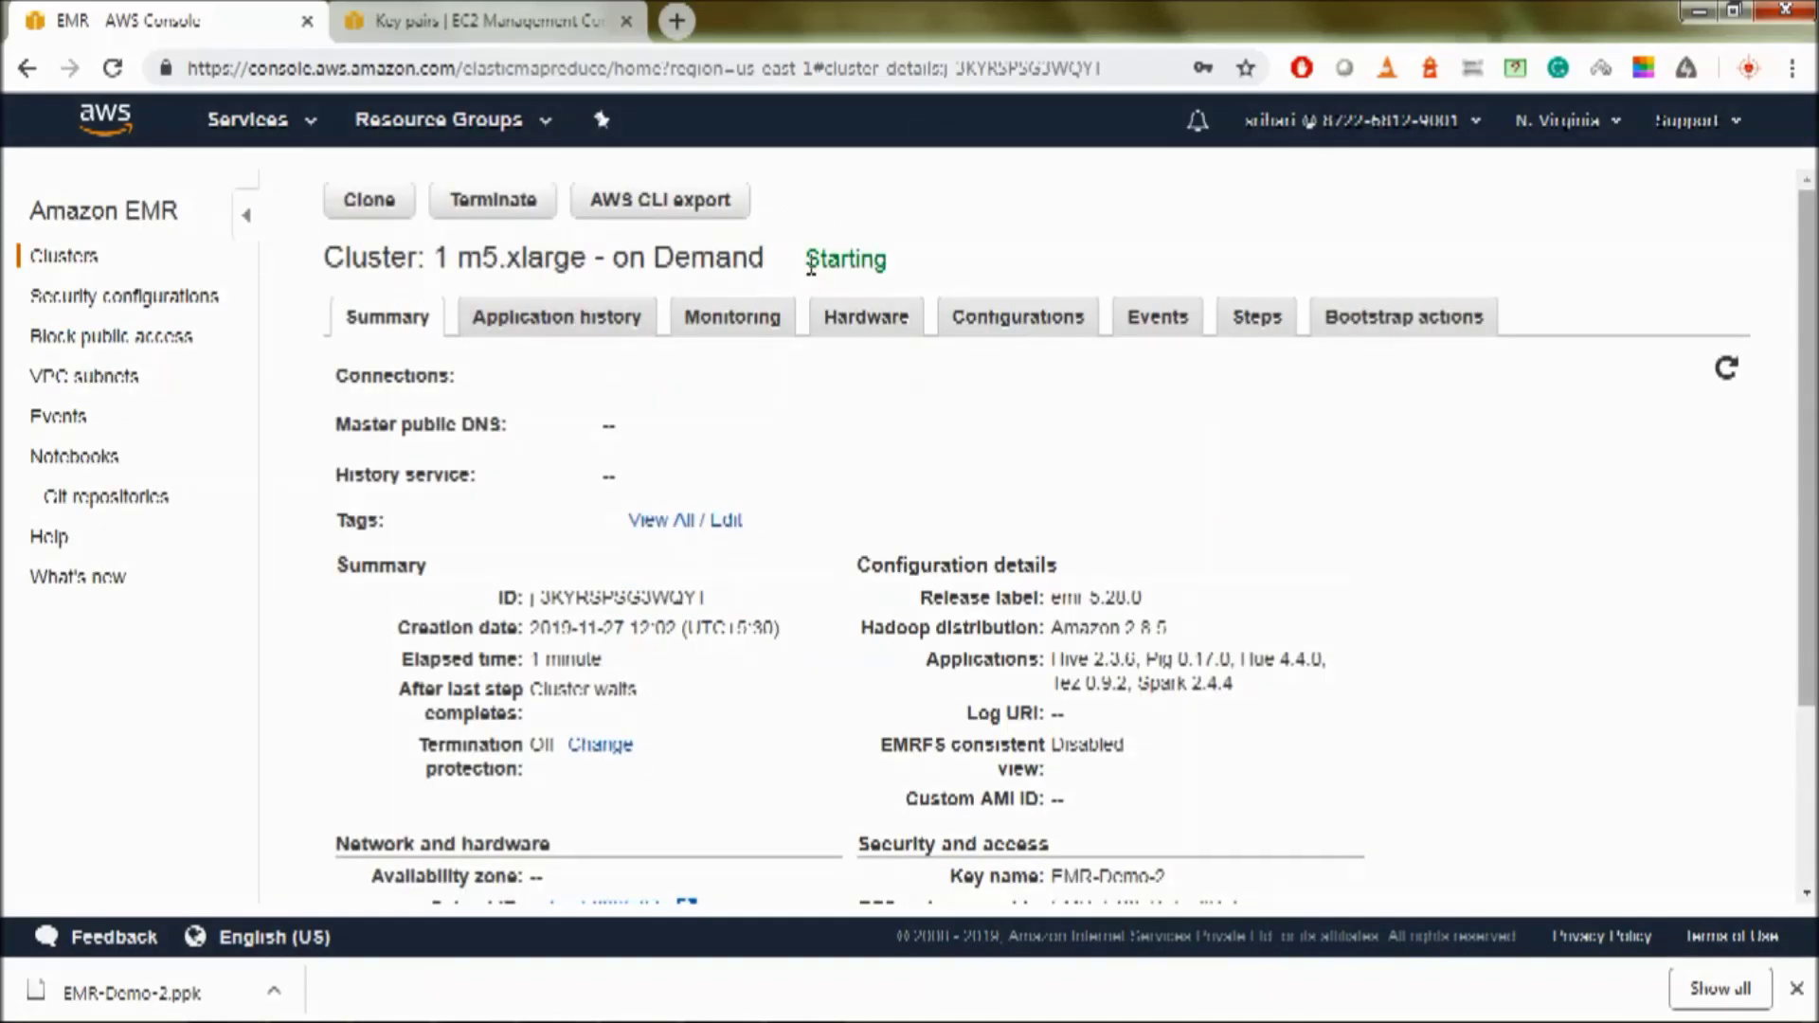
pyautogui.moveTo(807, 256); pyautogui.dragTo(899, 264)
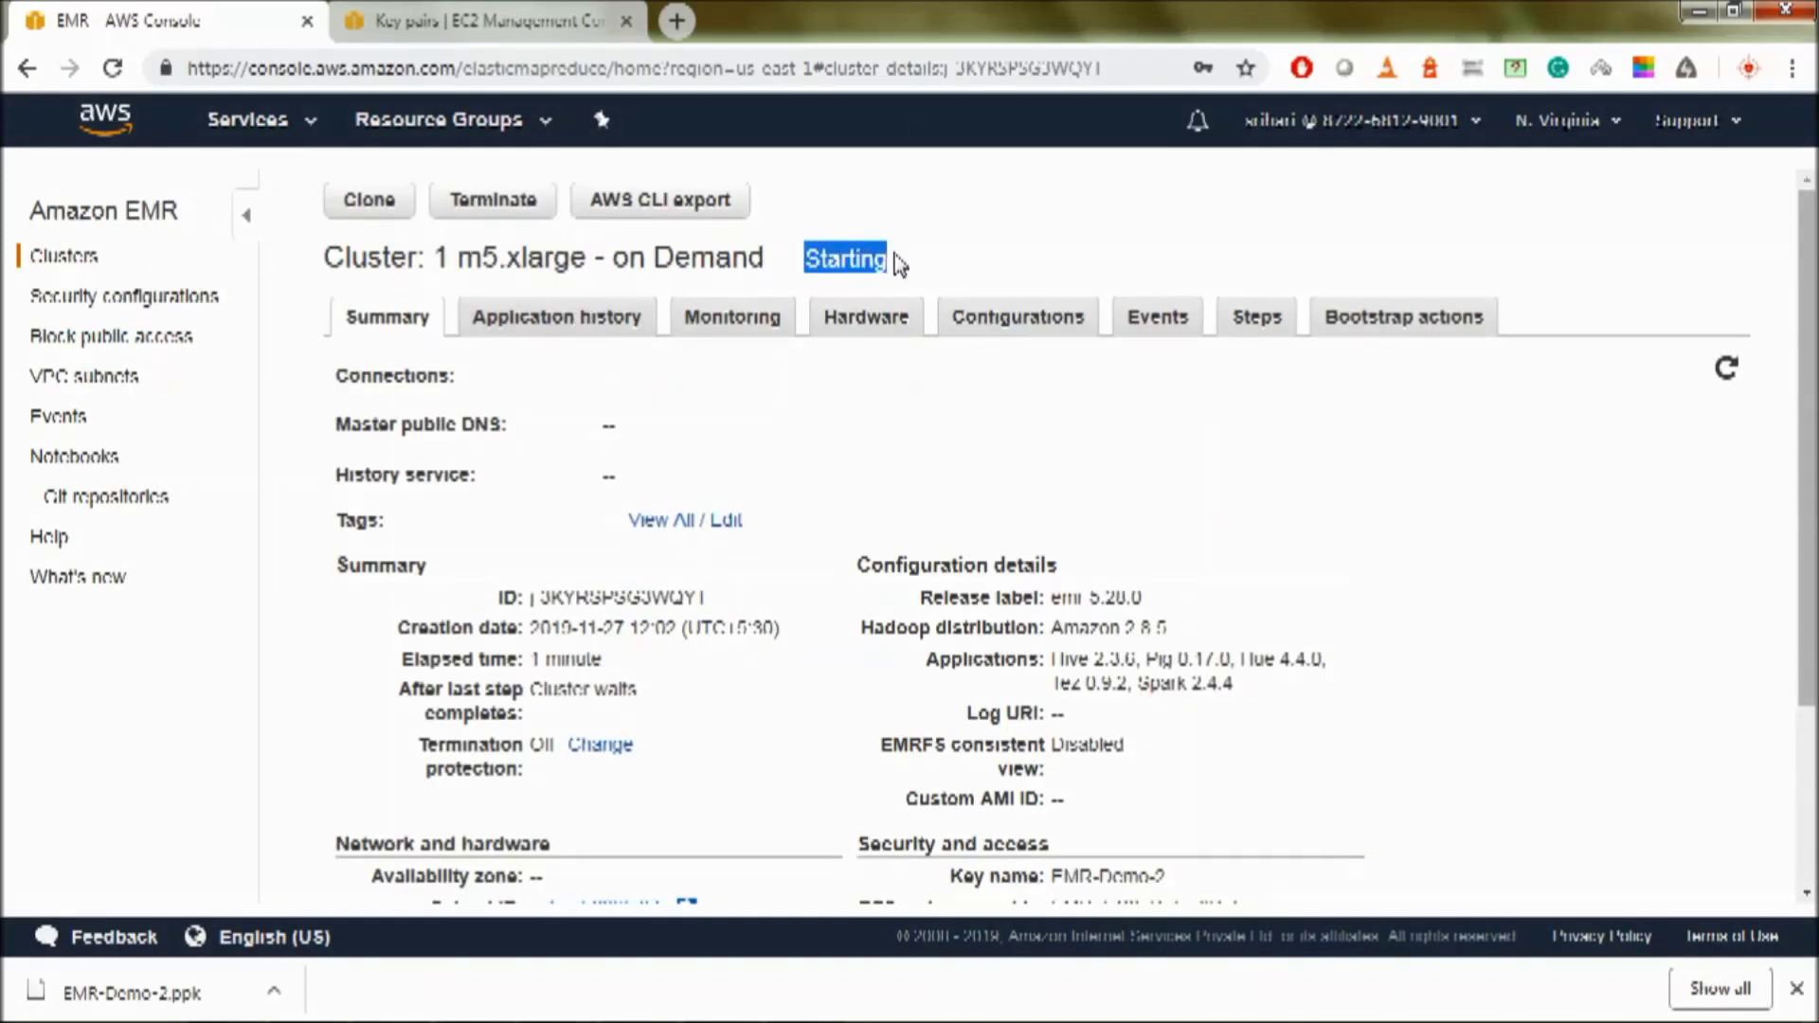
pyautogui.click(881, 409)
pyautogui.moveTo(808, 262); pyautogui.dragTo(886, 264)
pyautogui.click(606, 428)
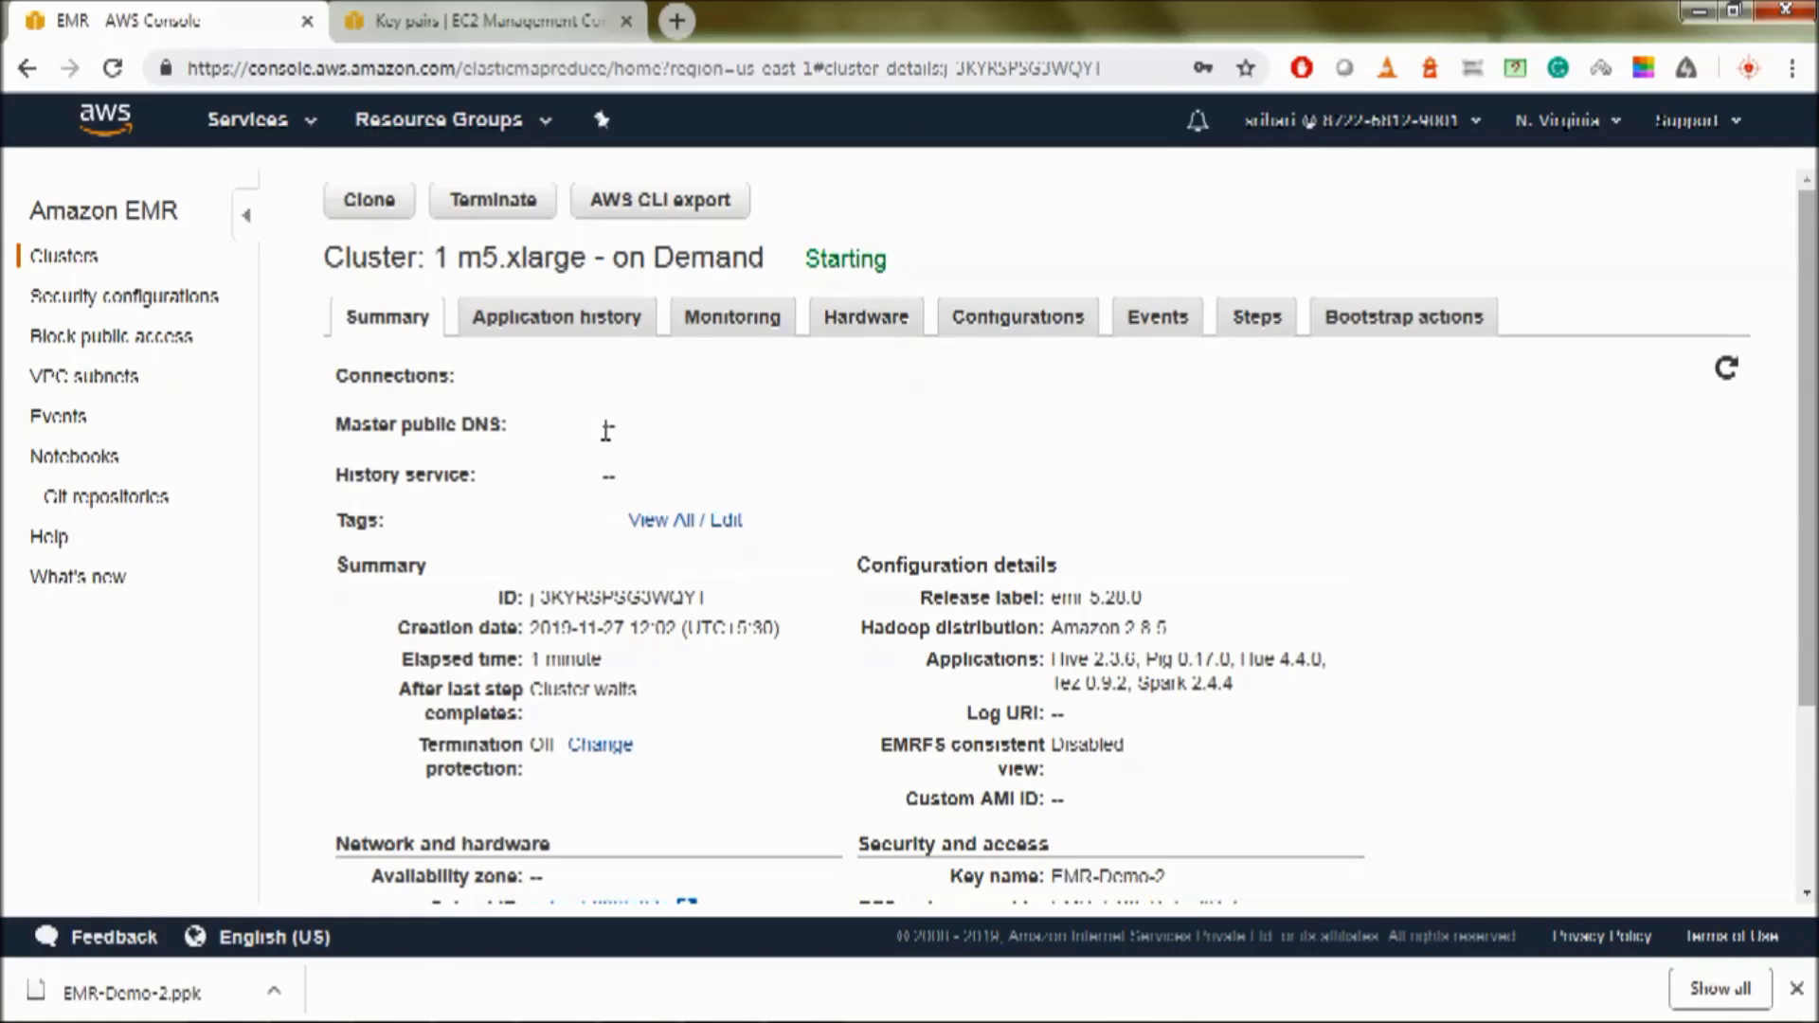
# - Check the still-empty master public DNS and locate the master security groups entry
pyautogui.moveTo(607, 431); pyautogui.dragTo(658, 435)
pyautogui.click(616, 376)
pyautogui.scroll(-3, 805, 393)
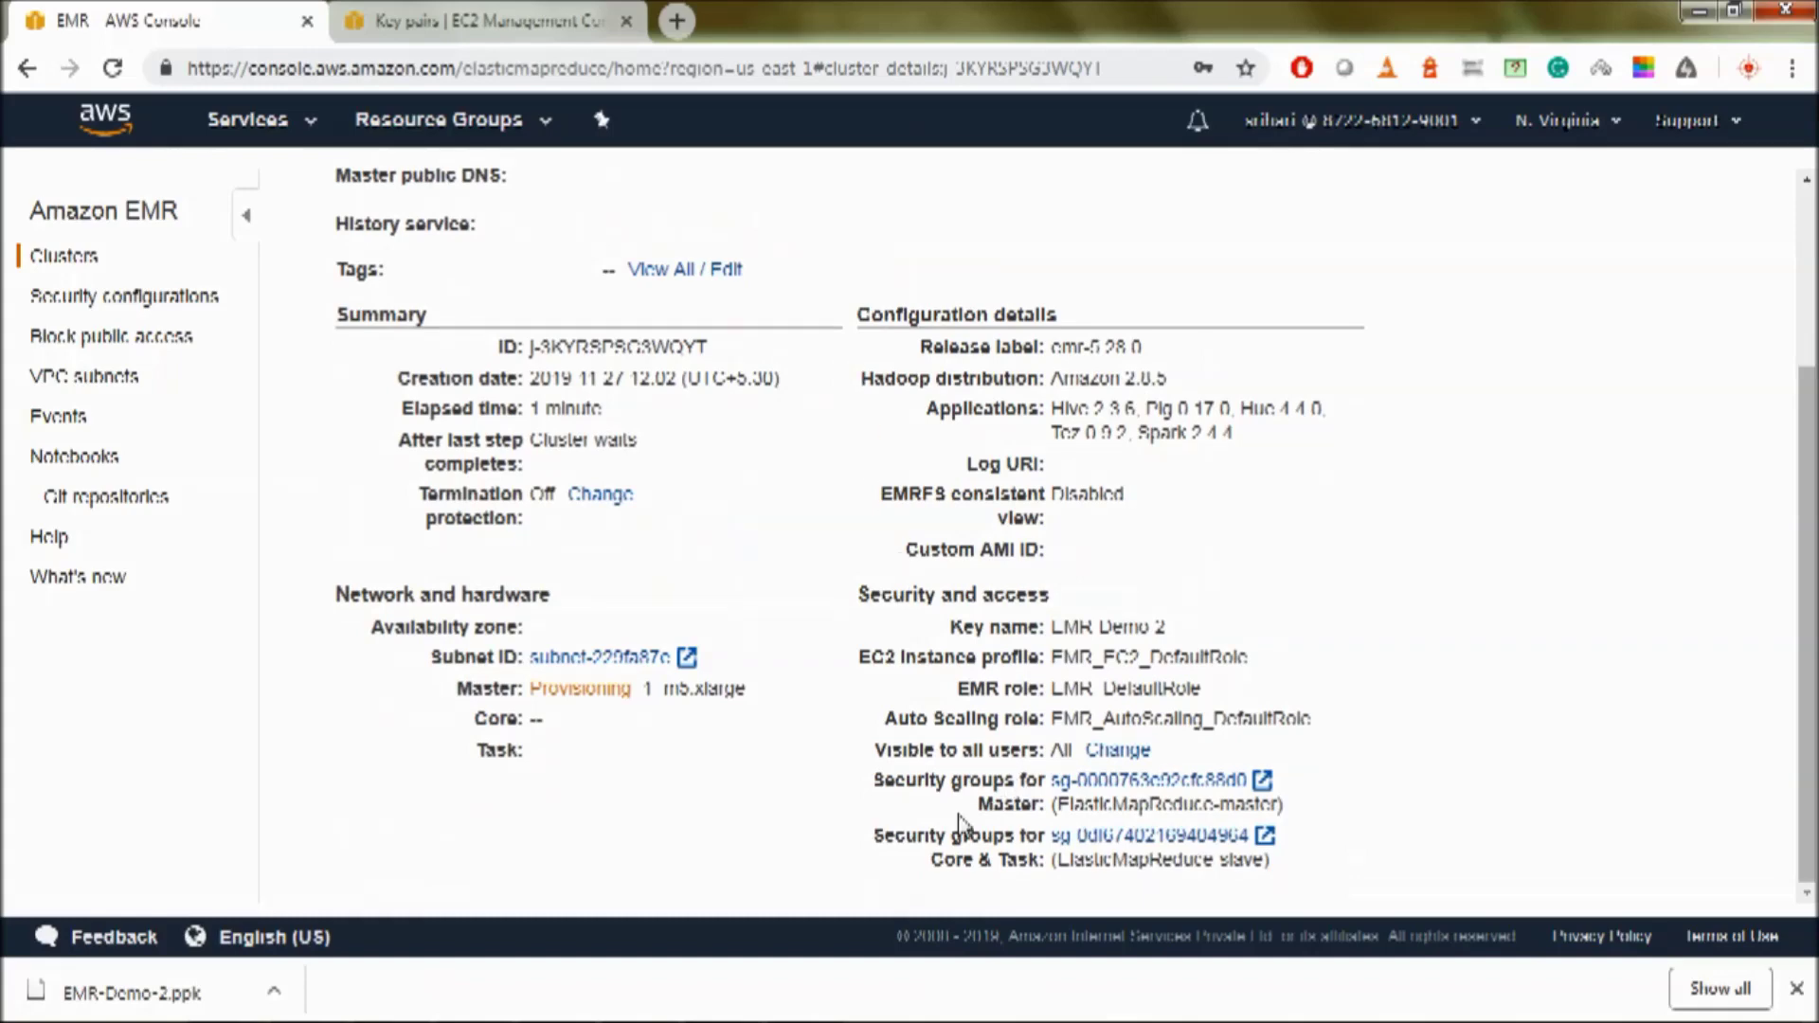
pyautogui.moveTo(870, 781); pyautogui.dragTo(1037, 803)
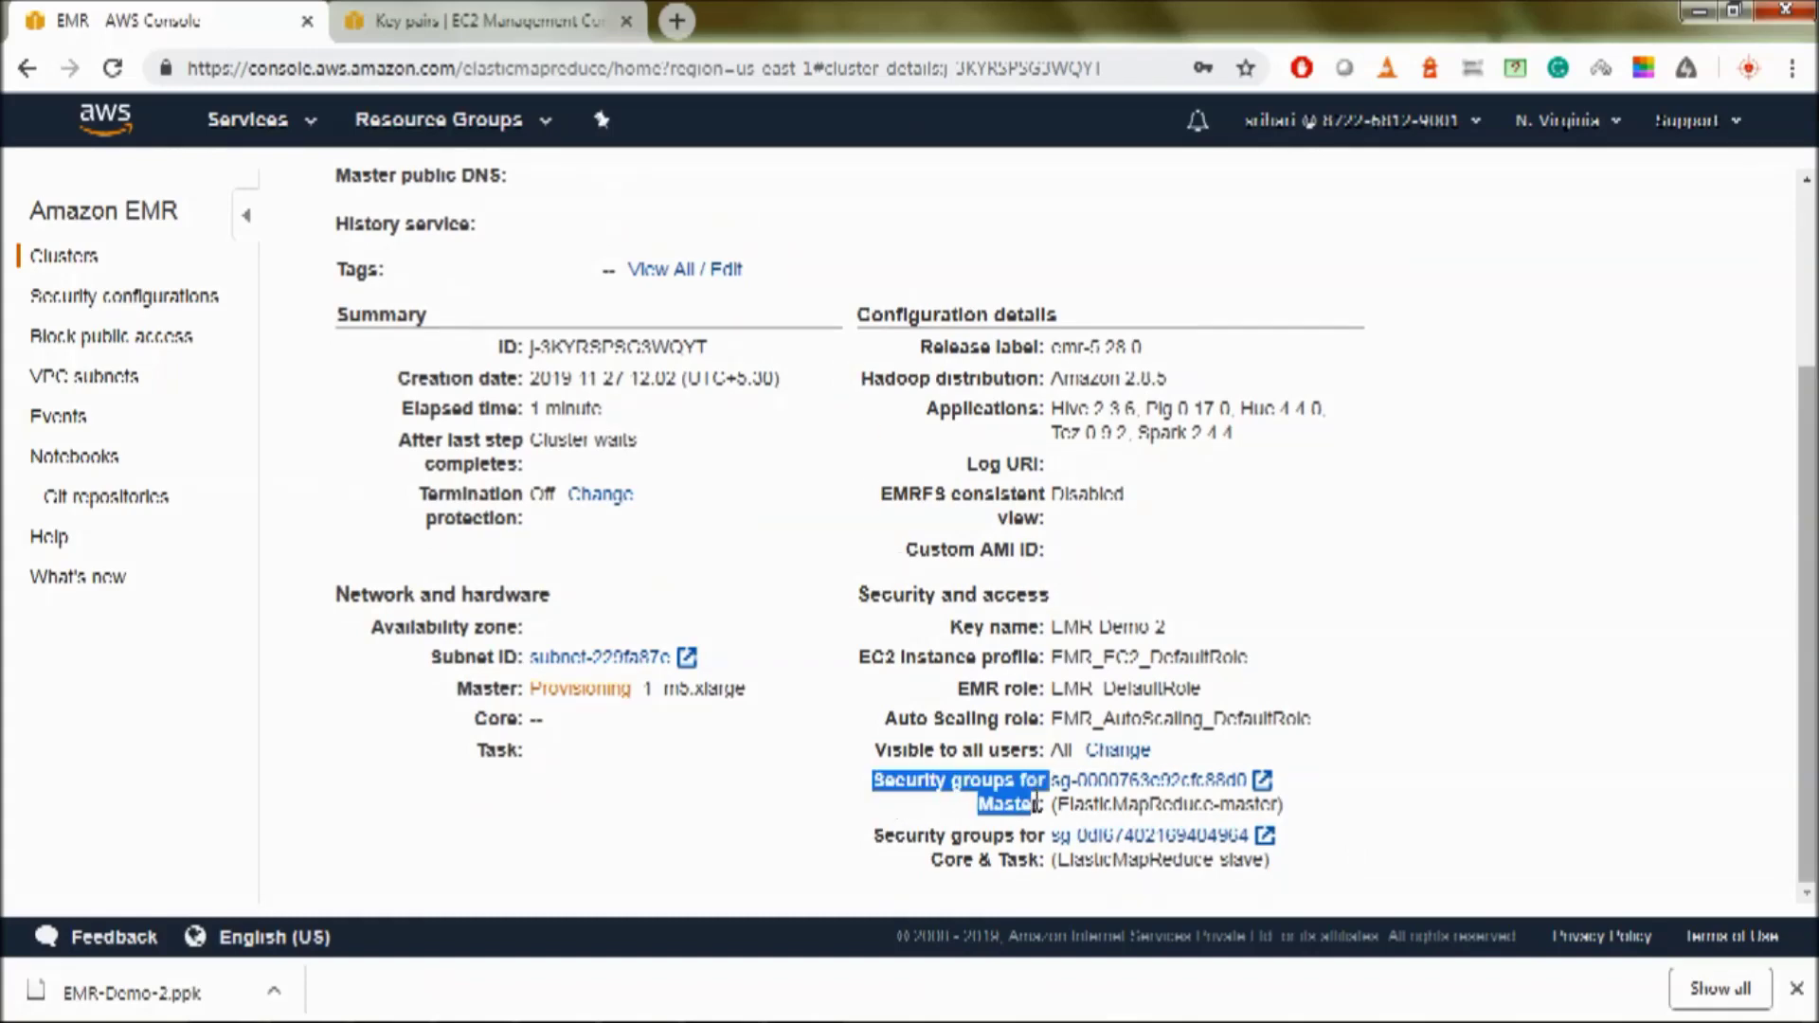
pyautogui.click(959, 786)
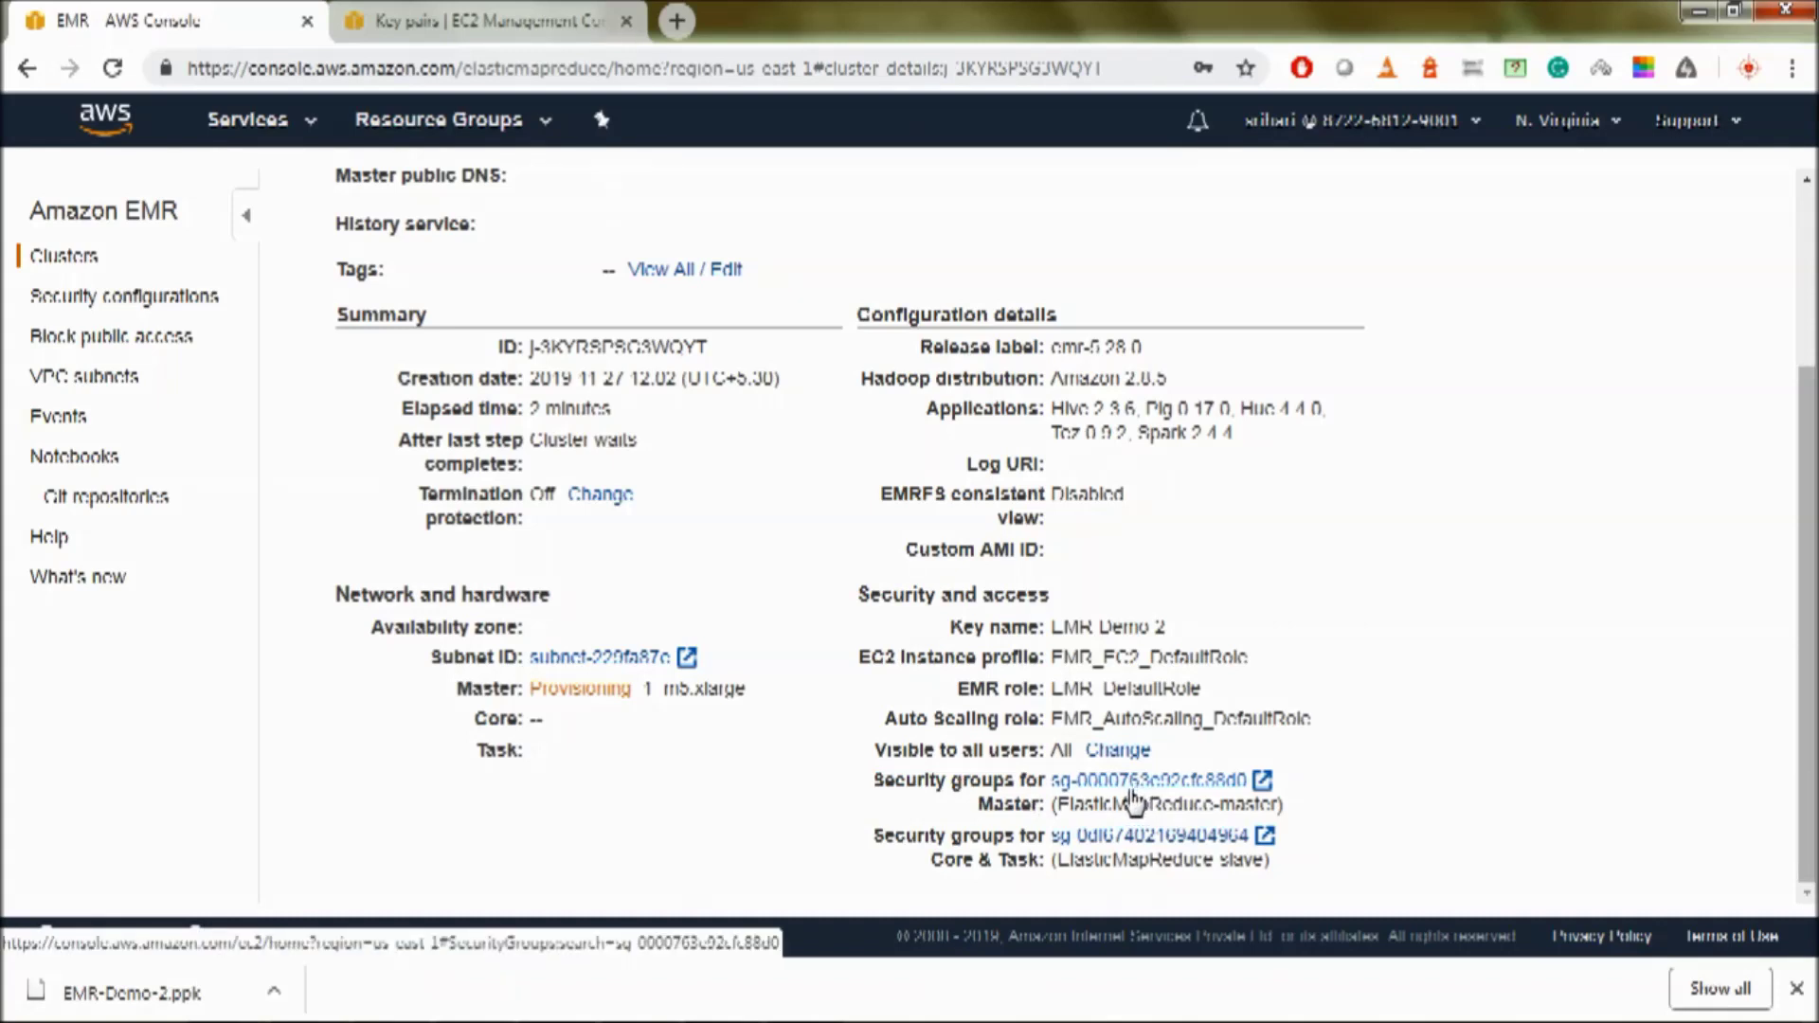
# - Select the ElasticMapReduce-master security group and open its inbound rules for editing
pyautogui.click(1135, 800)
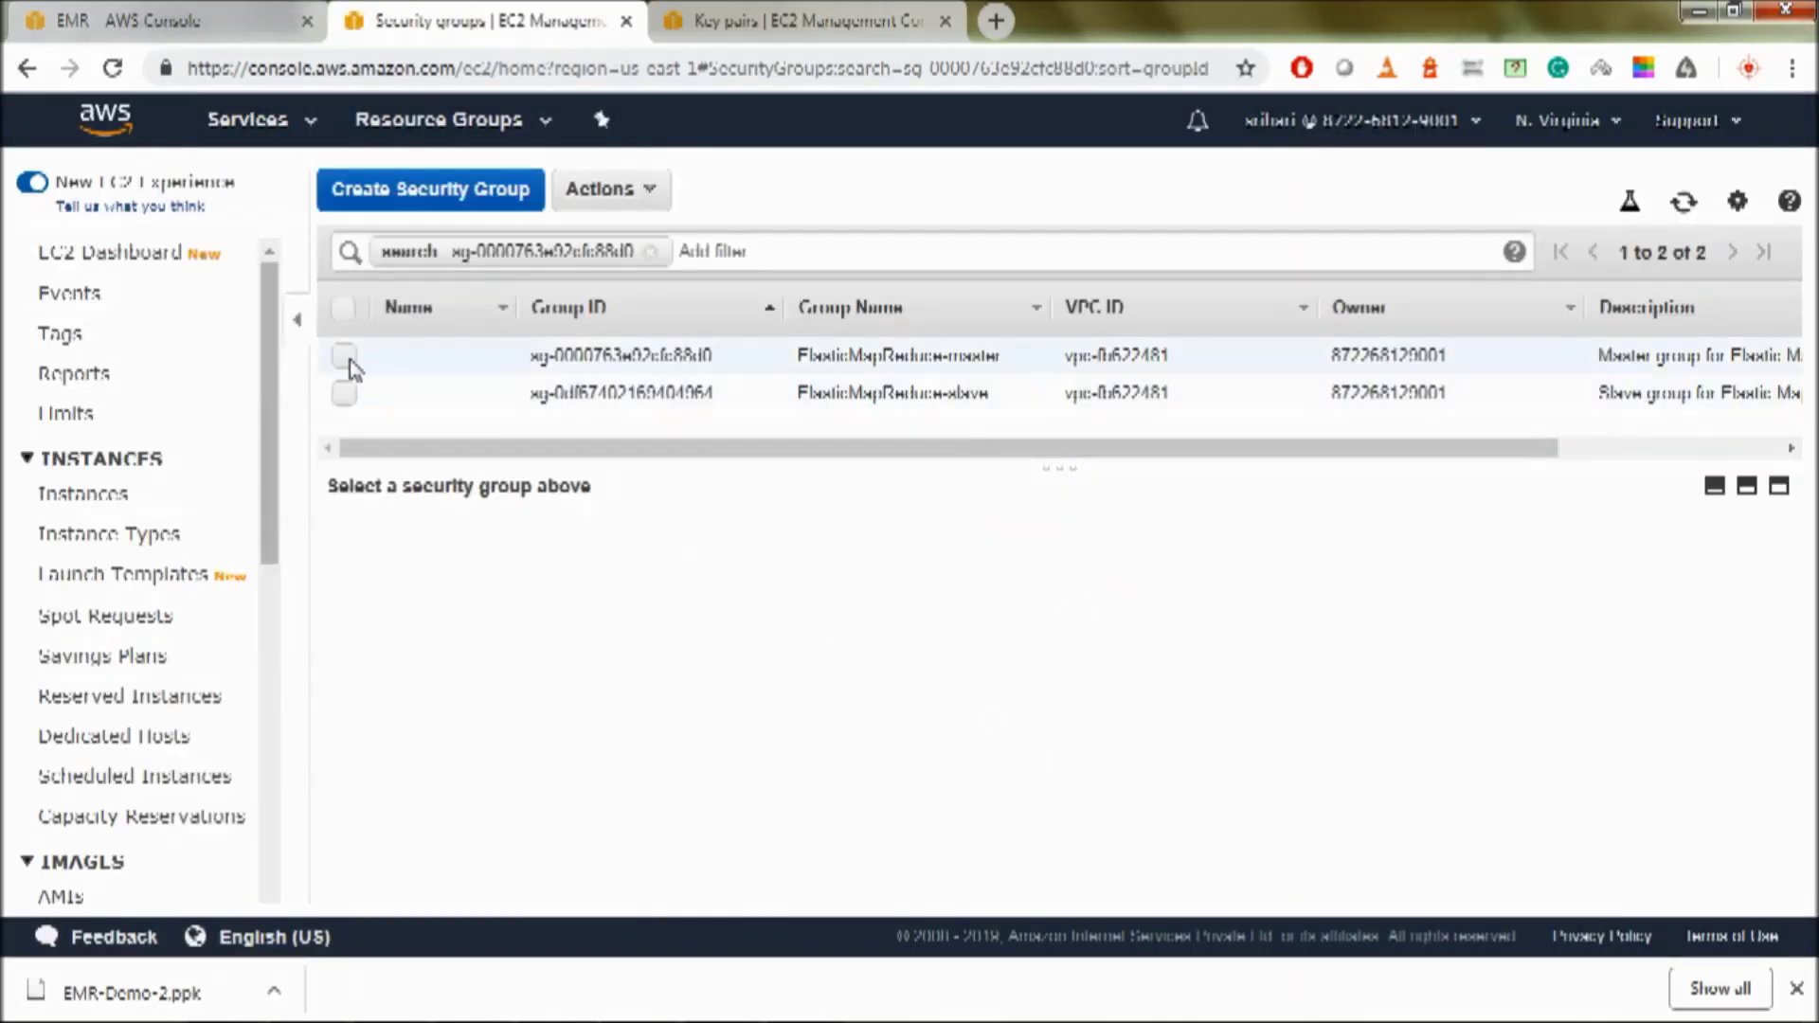
pyautogui.click(345, 357)
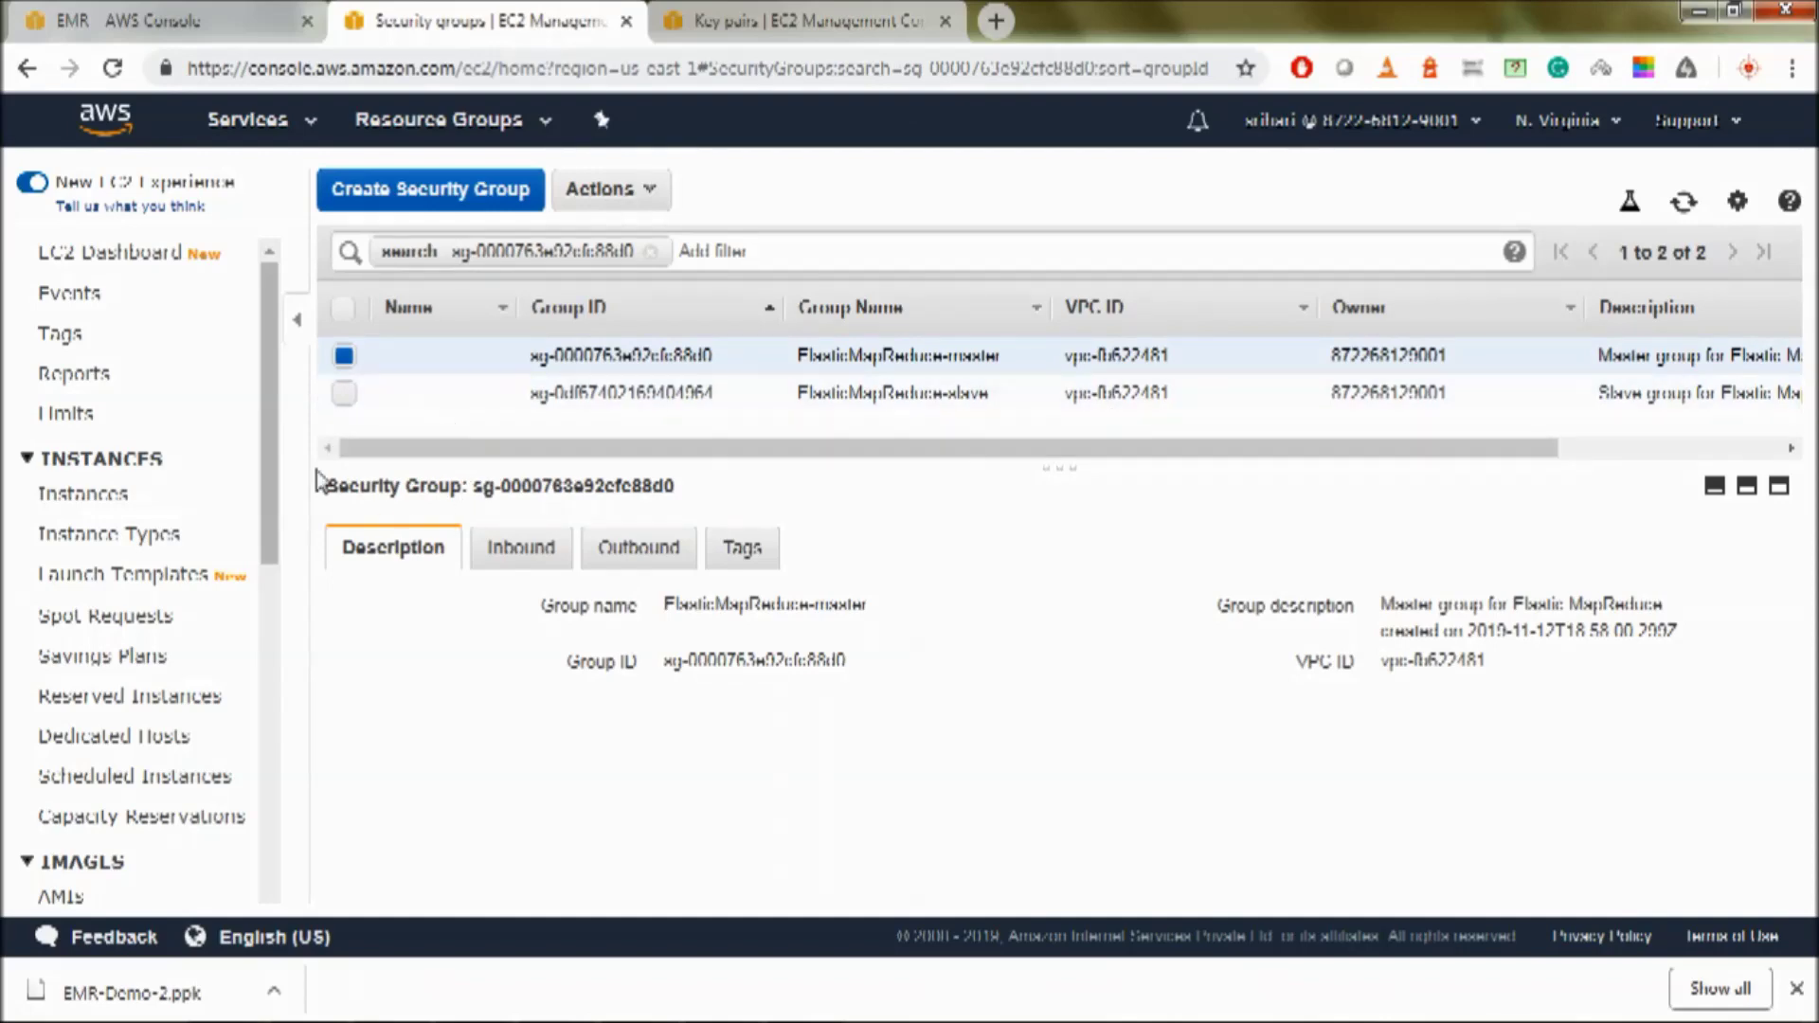
pyautogui.click(523, 544)
pyautogui.scroll(-2, 691, 683)
pyautogui.scroll(2, 689, 680)
pyautogui.scroll(-2, 689, 680)
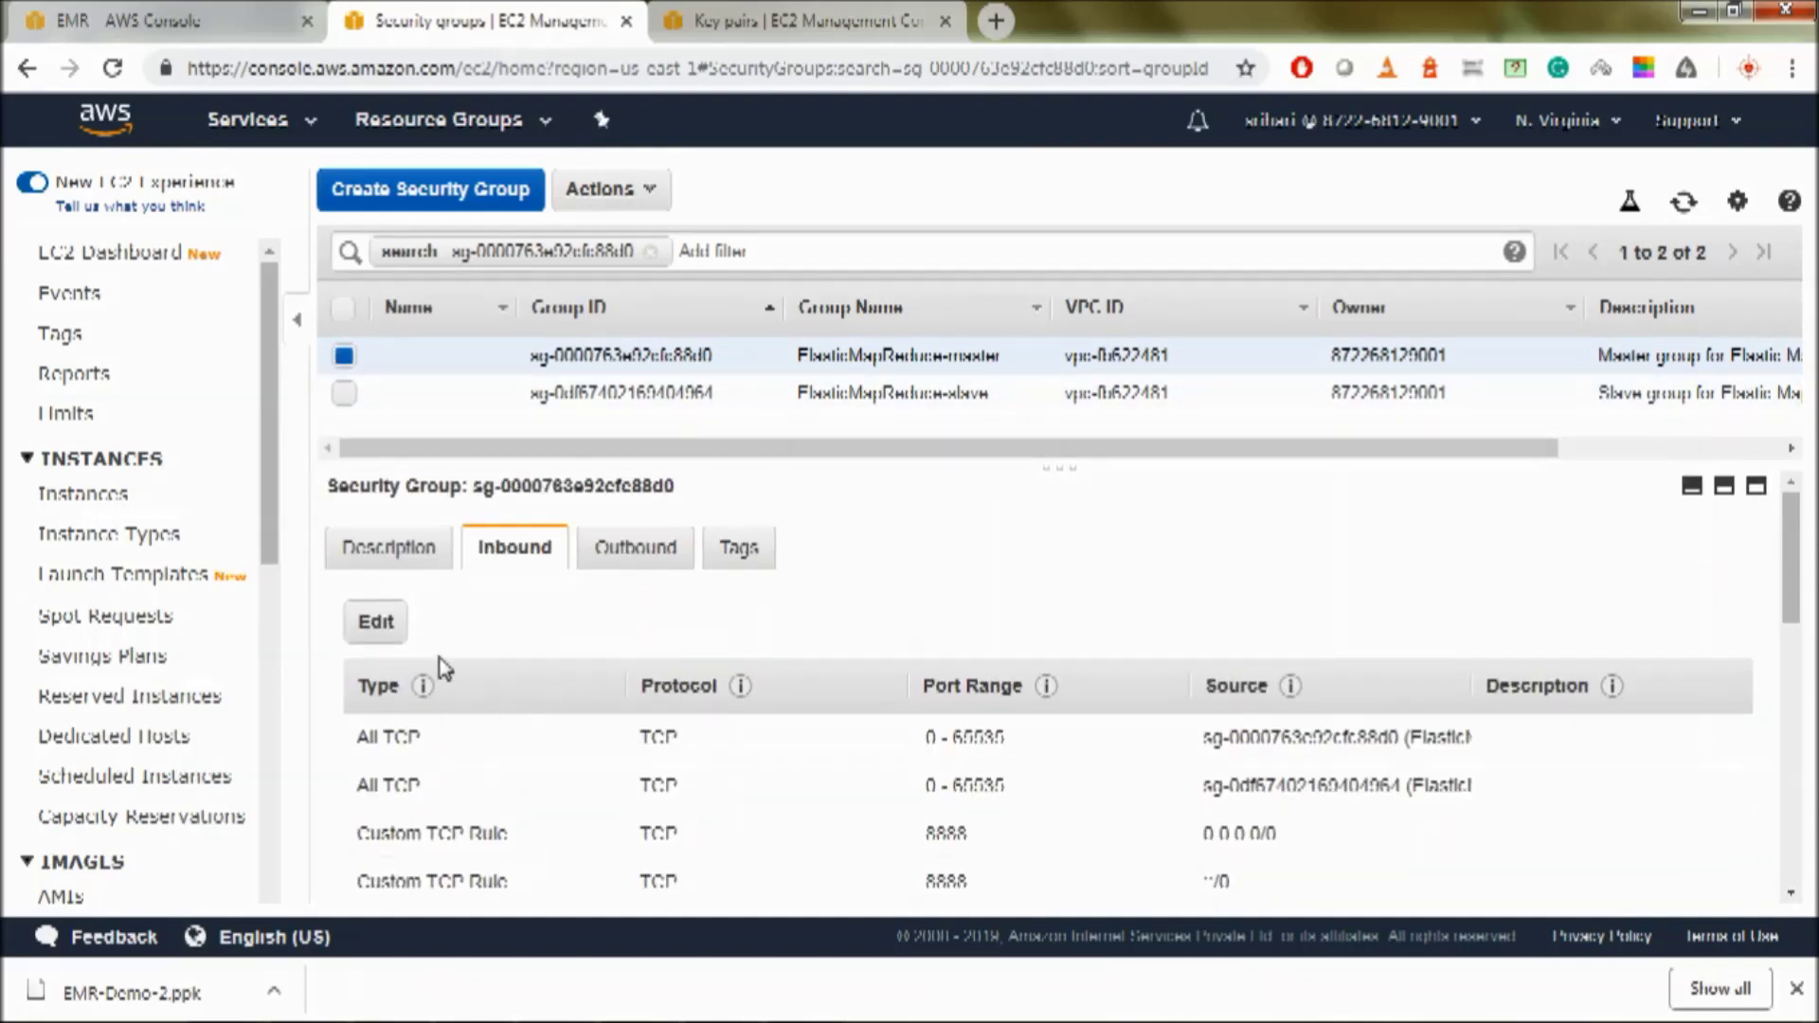
pyautogui.click(384, 512)
pyautogui.scroll(-5, 469, 628)
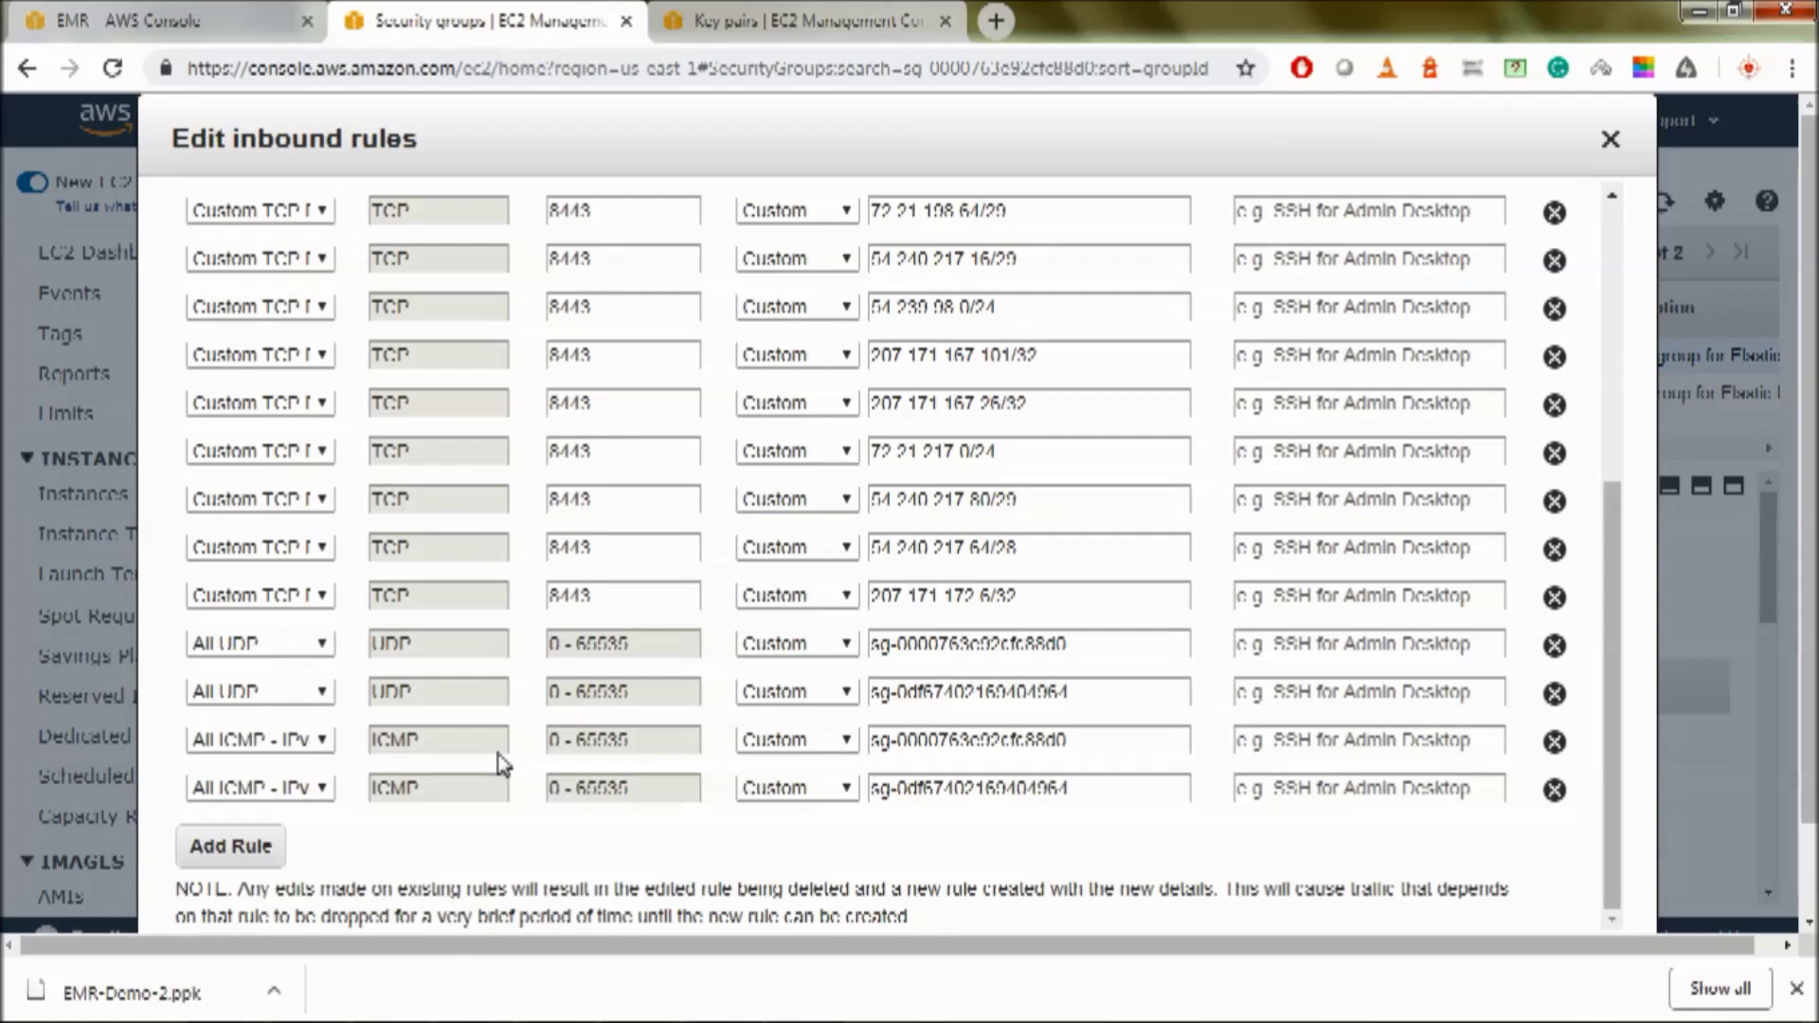
# - Keep Custom as the source for the port 8888 rules, save the inbound rules, and return to EMR
pyautogui.scroll(10, 497, 758)
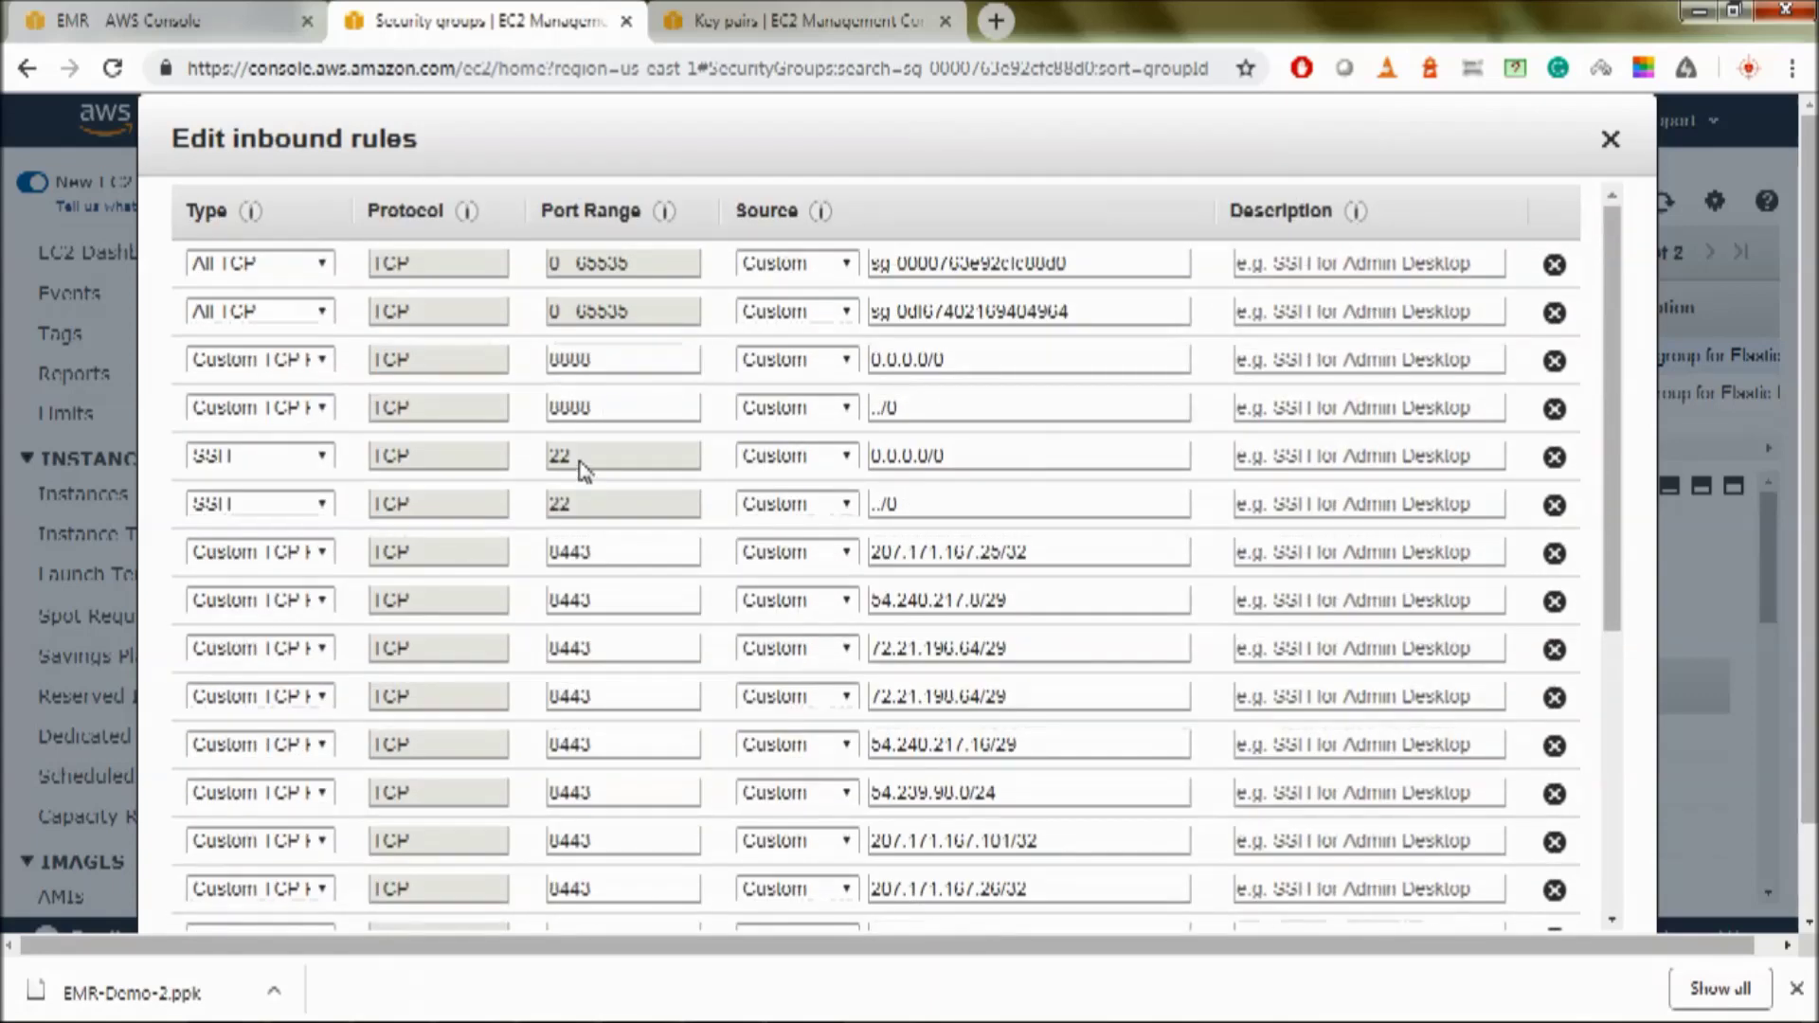
pyautogui.moveTo(612, 412); pyautogui.dragTo(562, 387)
pyautogui.doubleClick(559, 362)
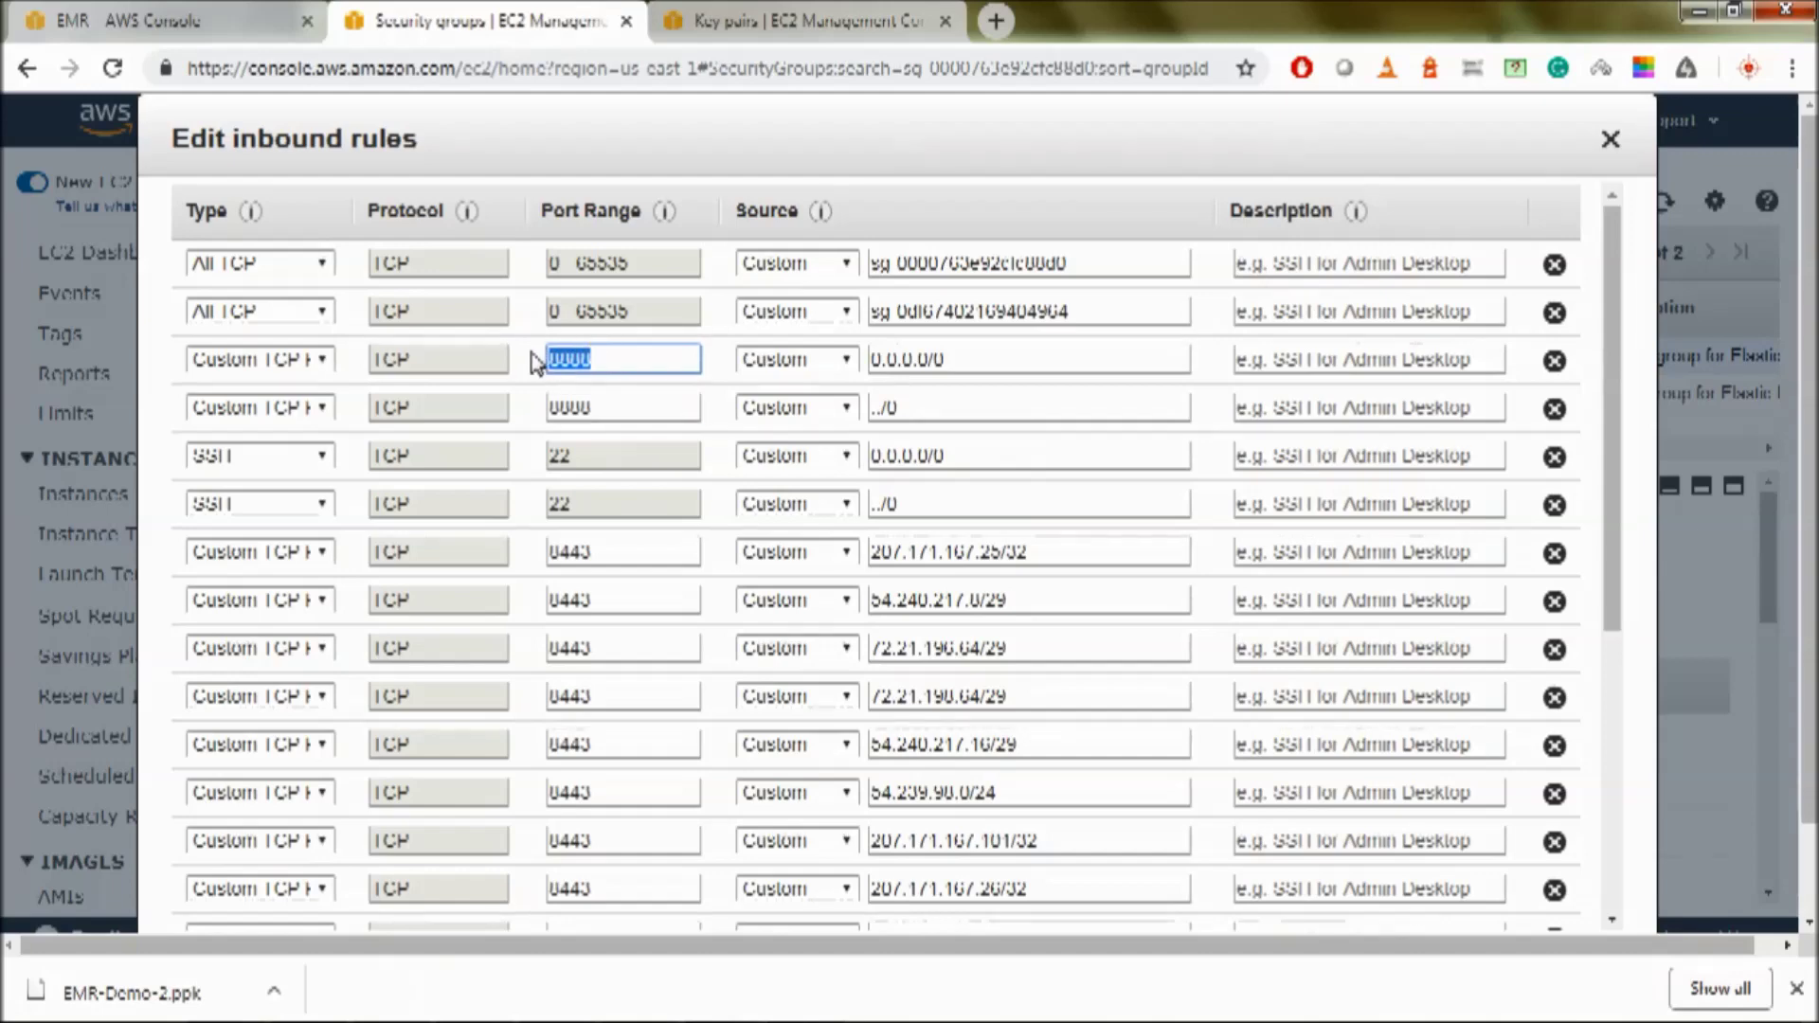
pyautogui.click(817, 367)
pyautogui.click(817, 367)
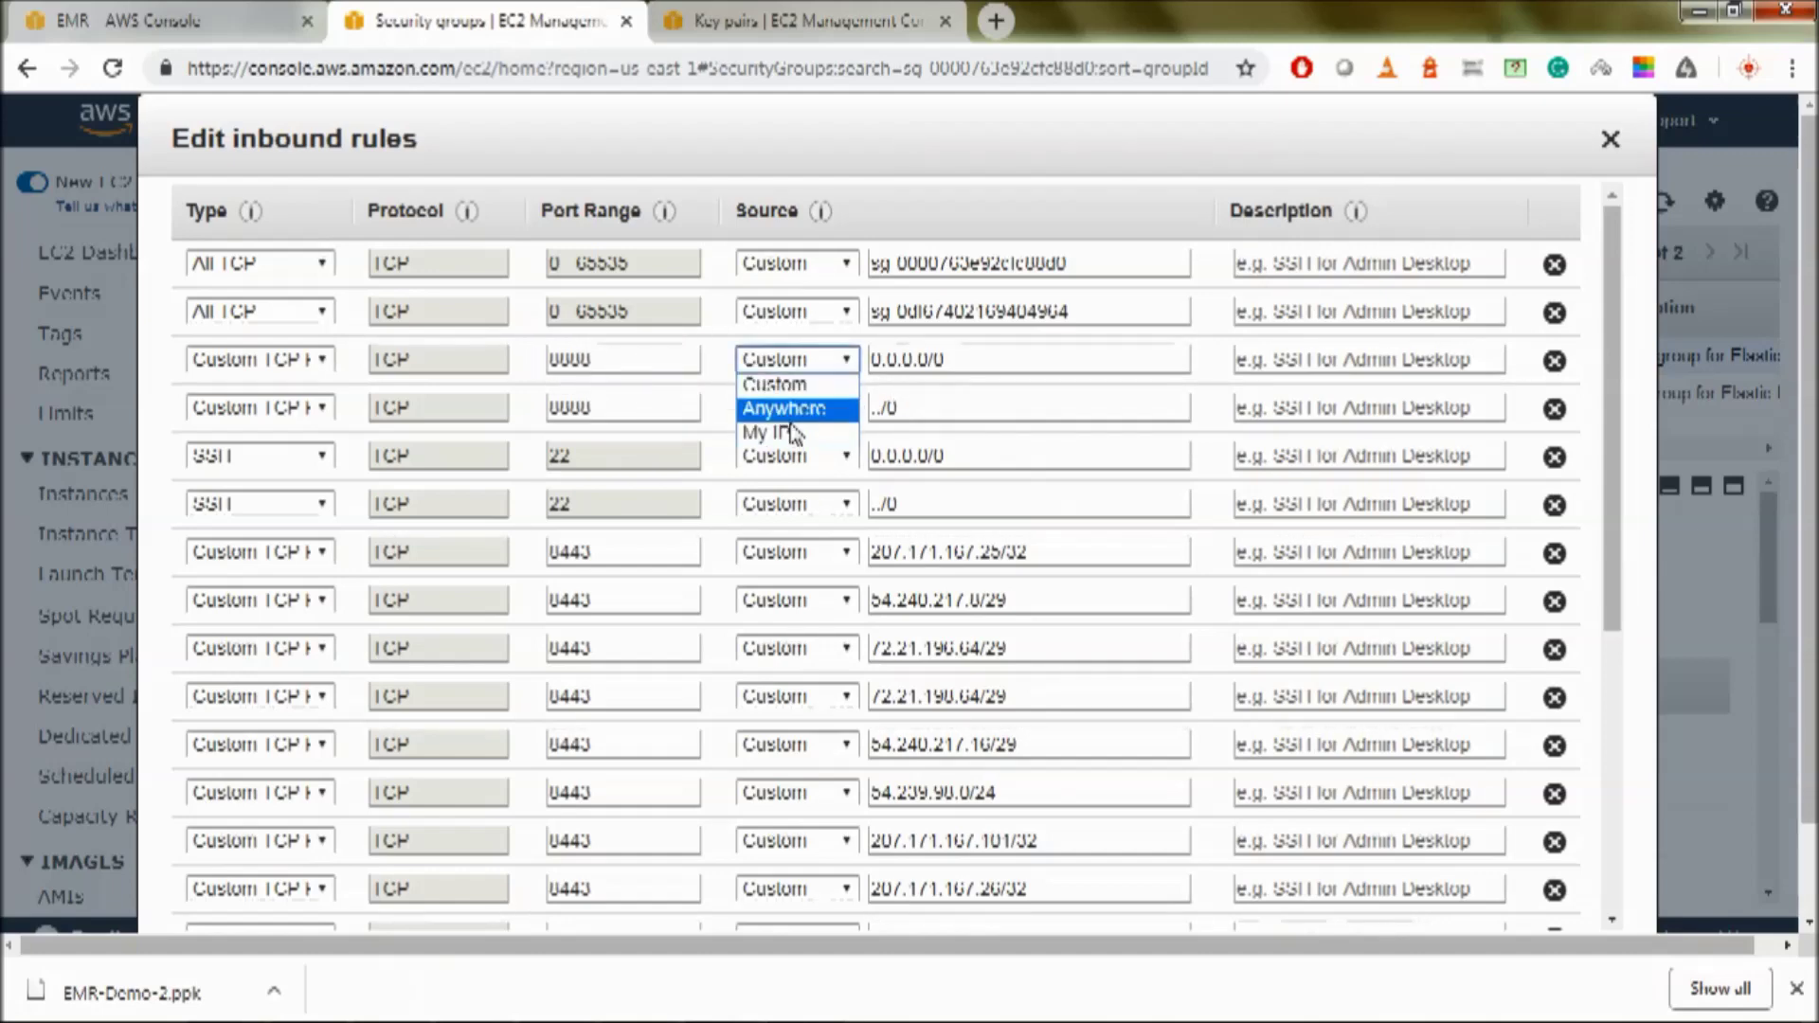
pyautogui.click(819, 372)
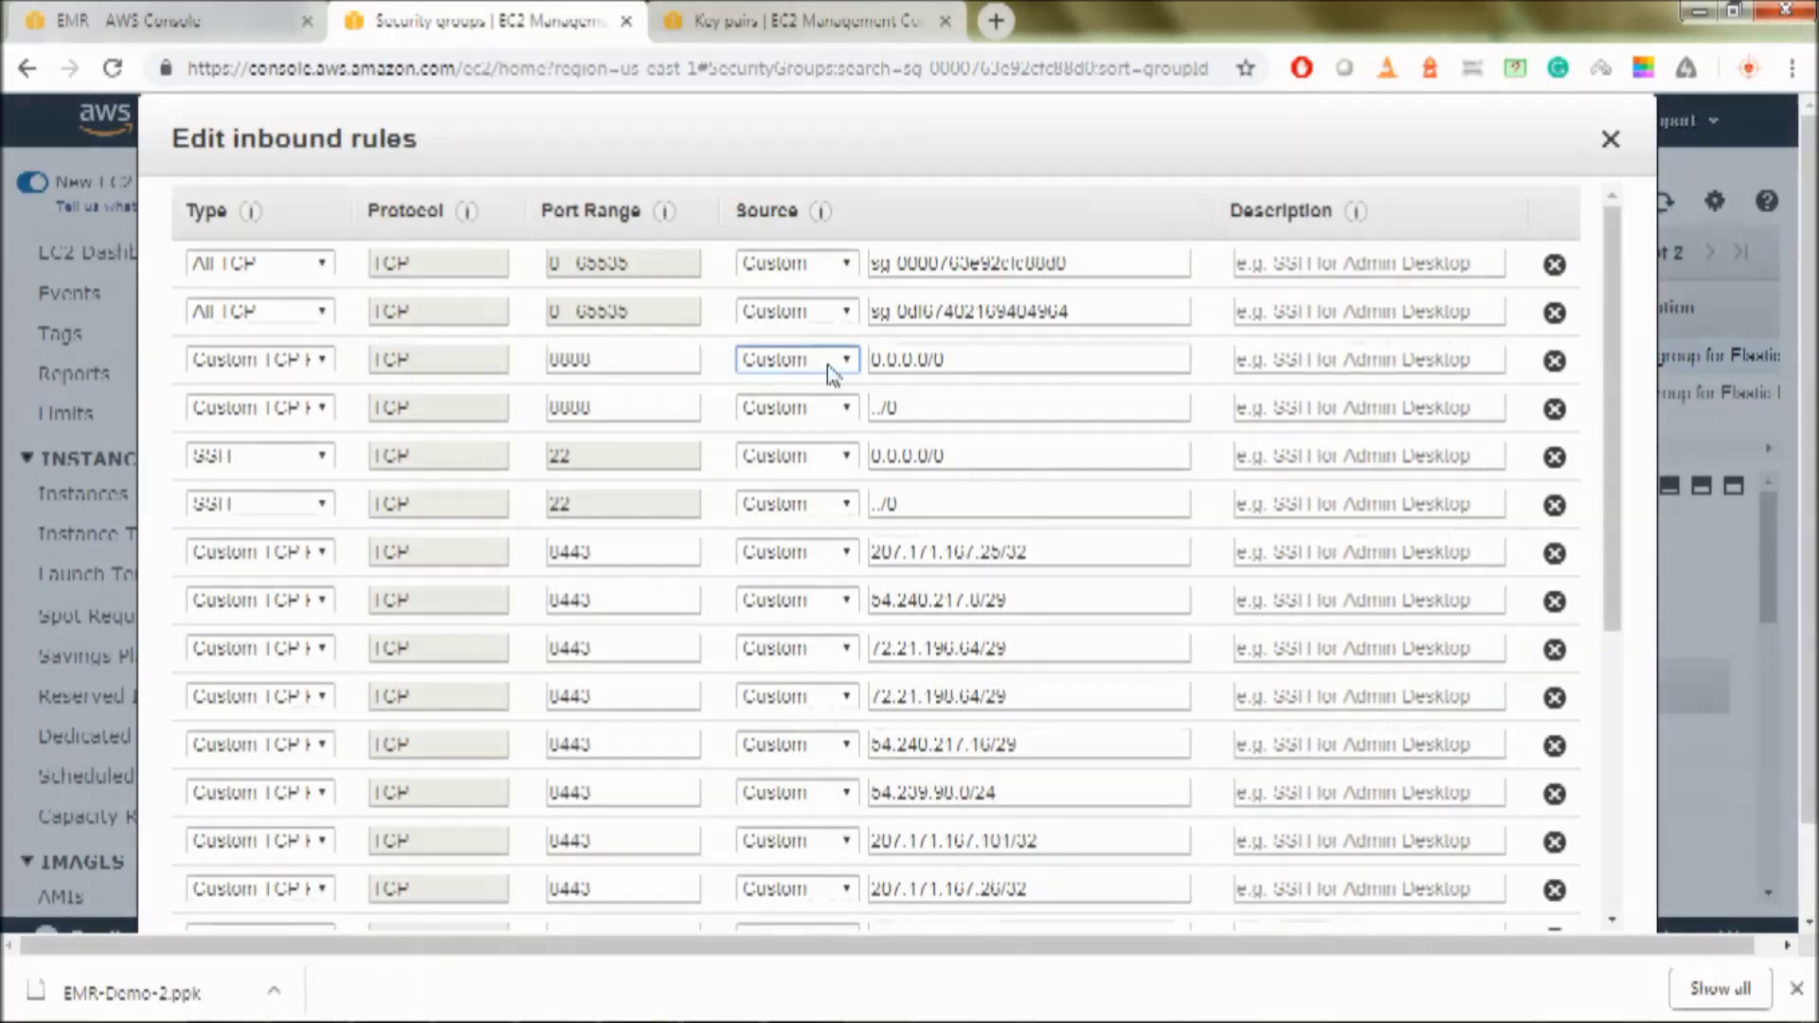
pyautogui.click(828, 370)
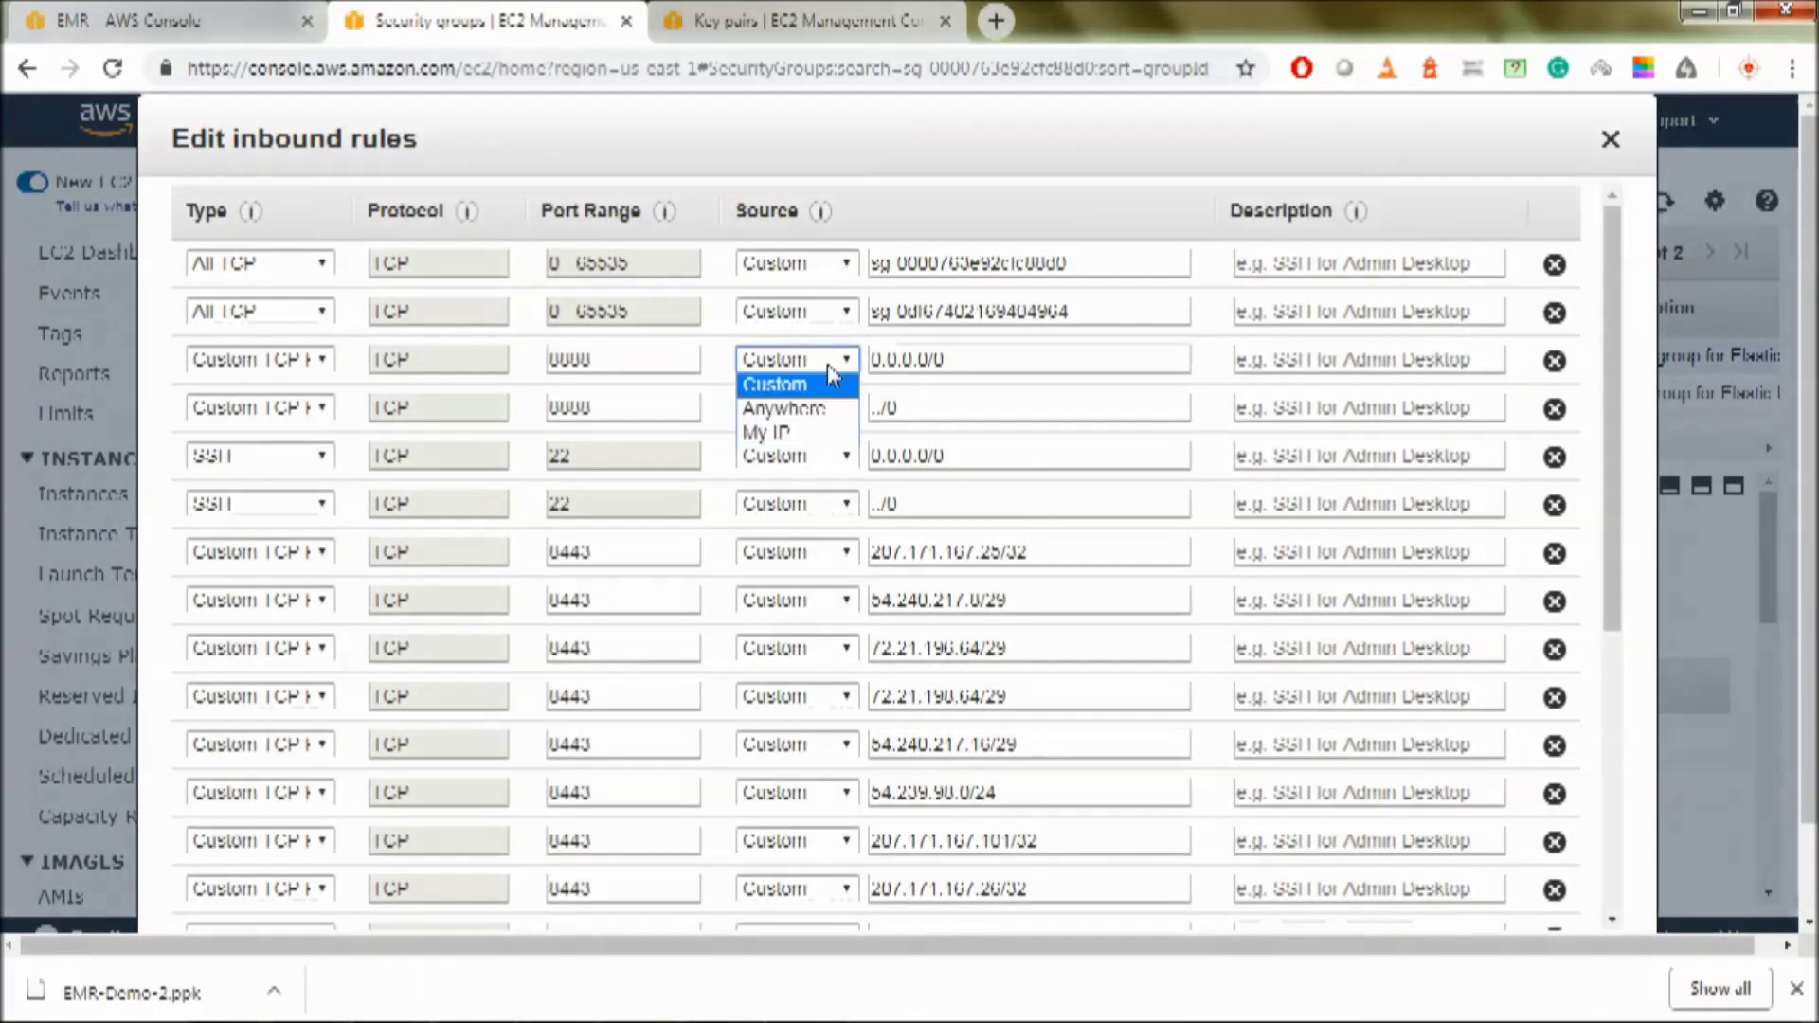
pyautogui.click(803, 386)
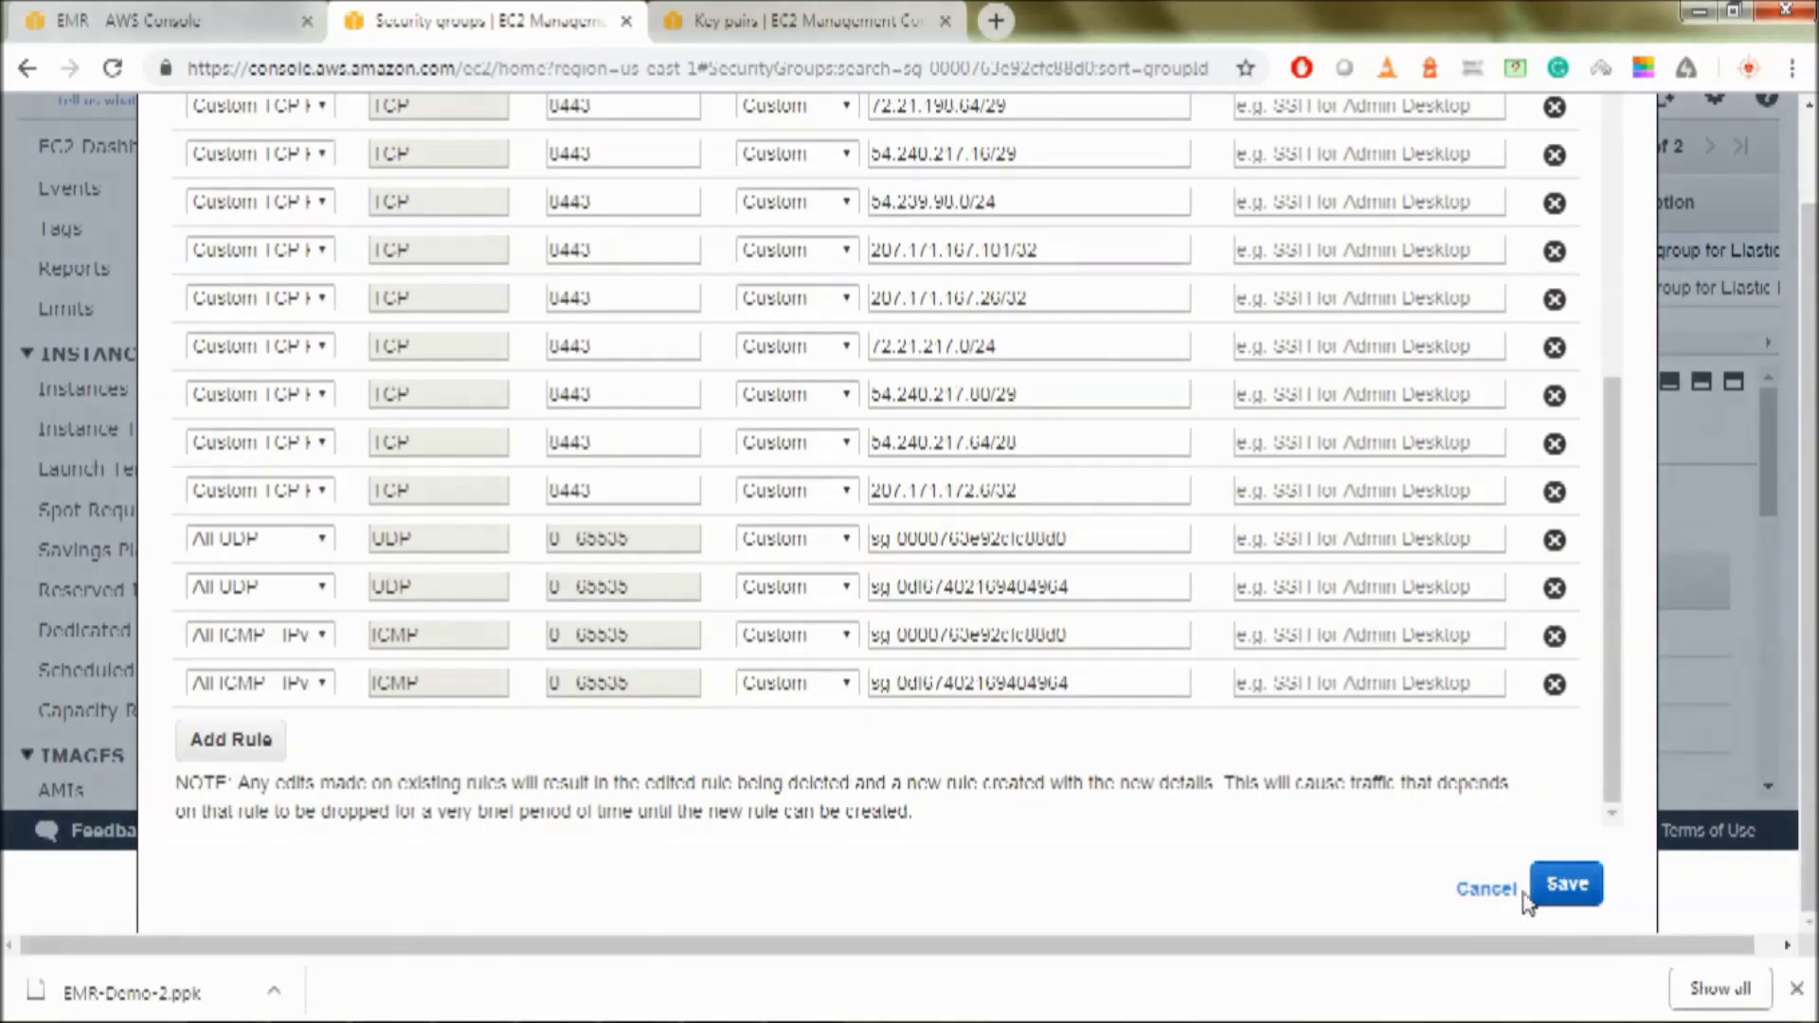
pyautogui.click(1540, 891)
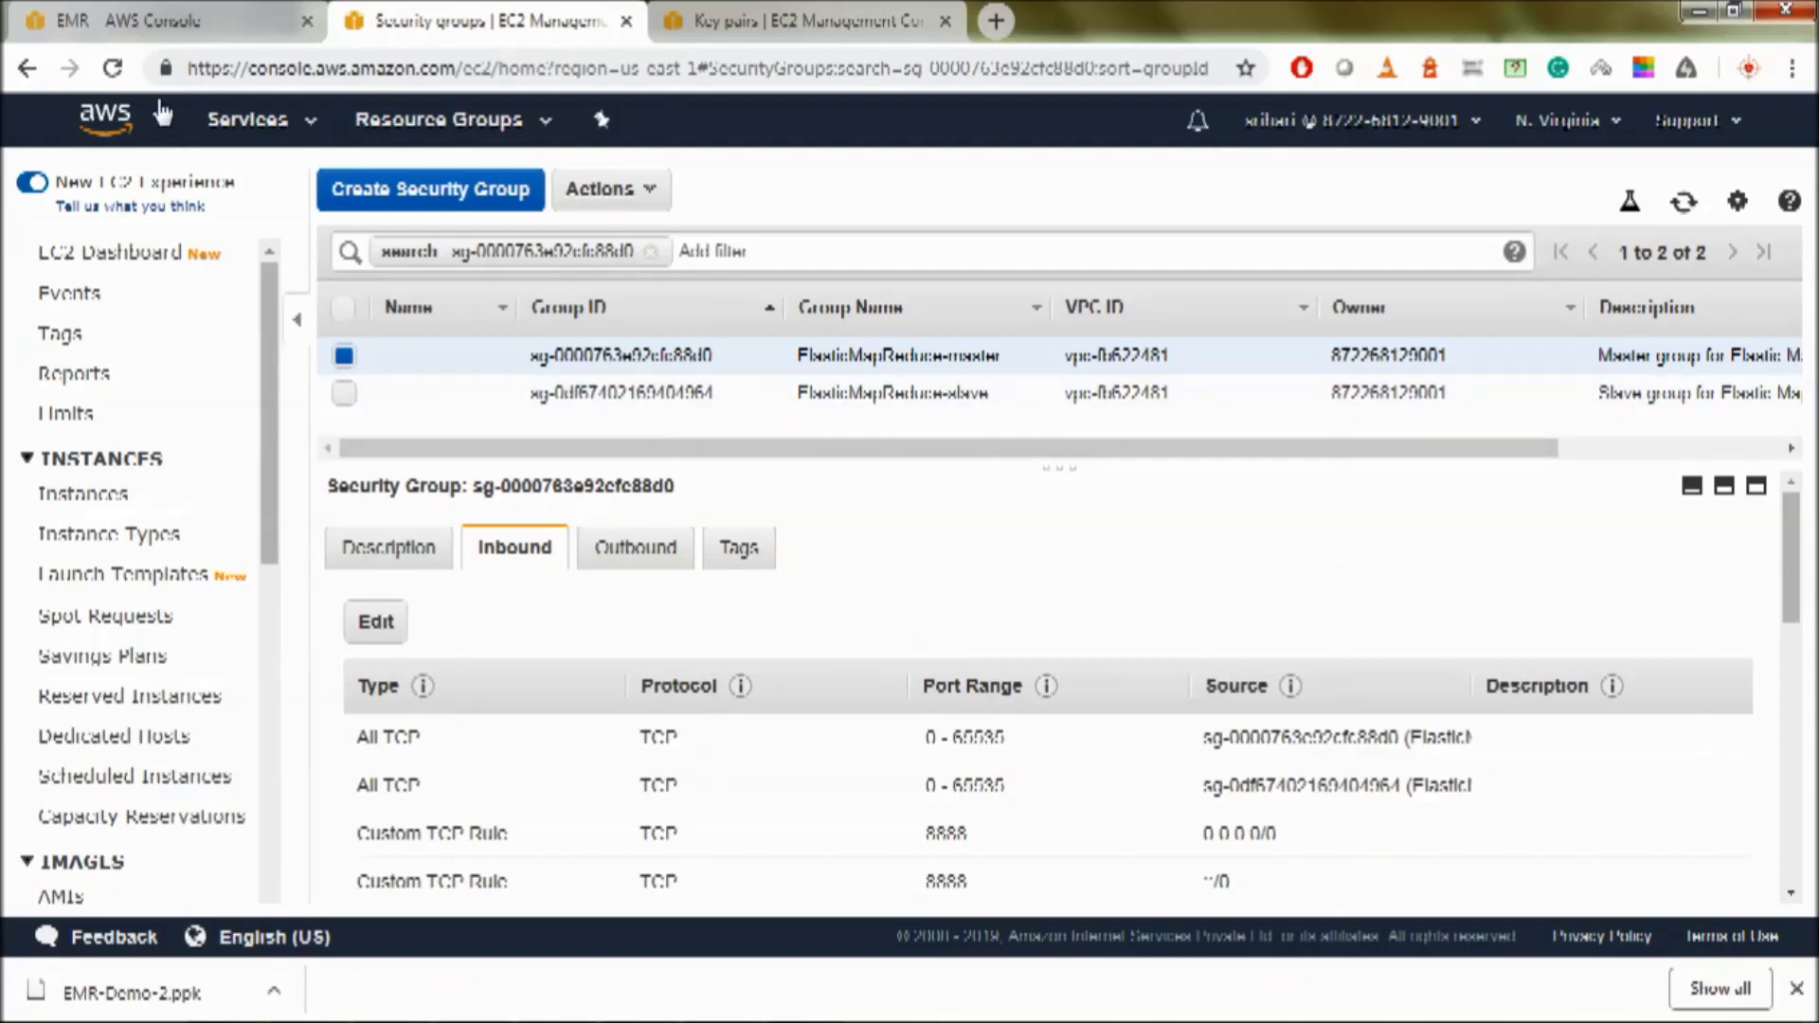
pyautogui.click(152, 21)
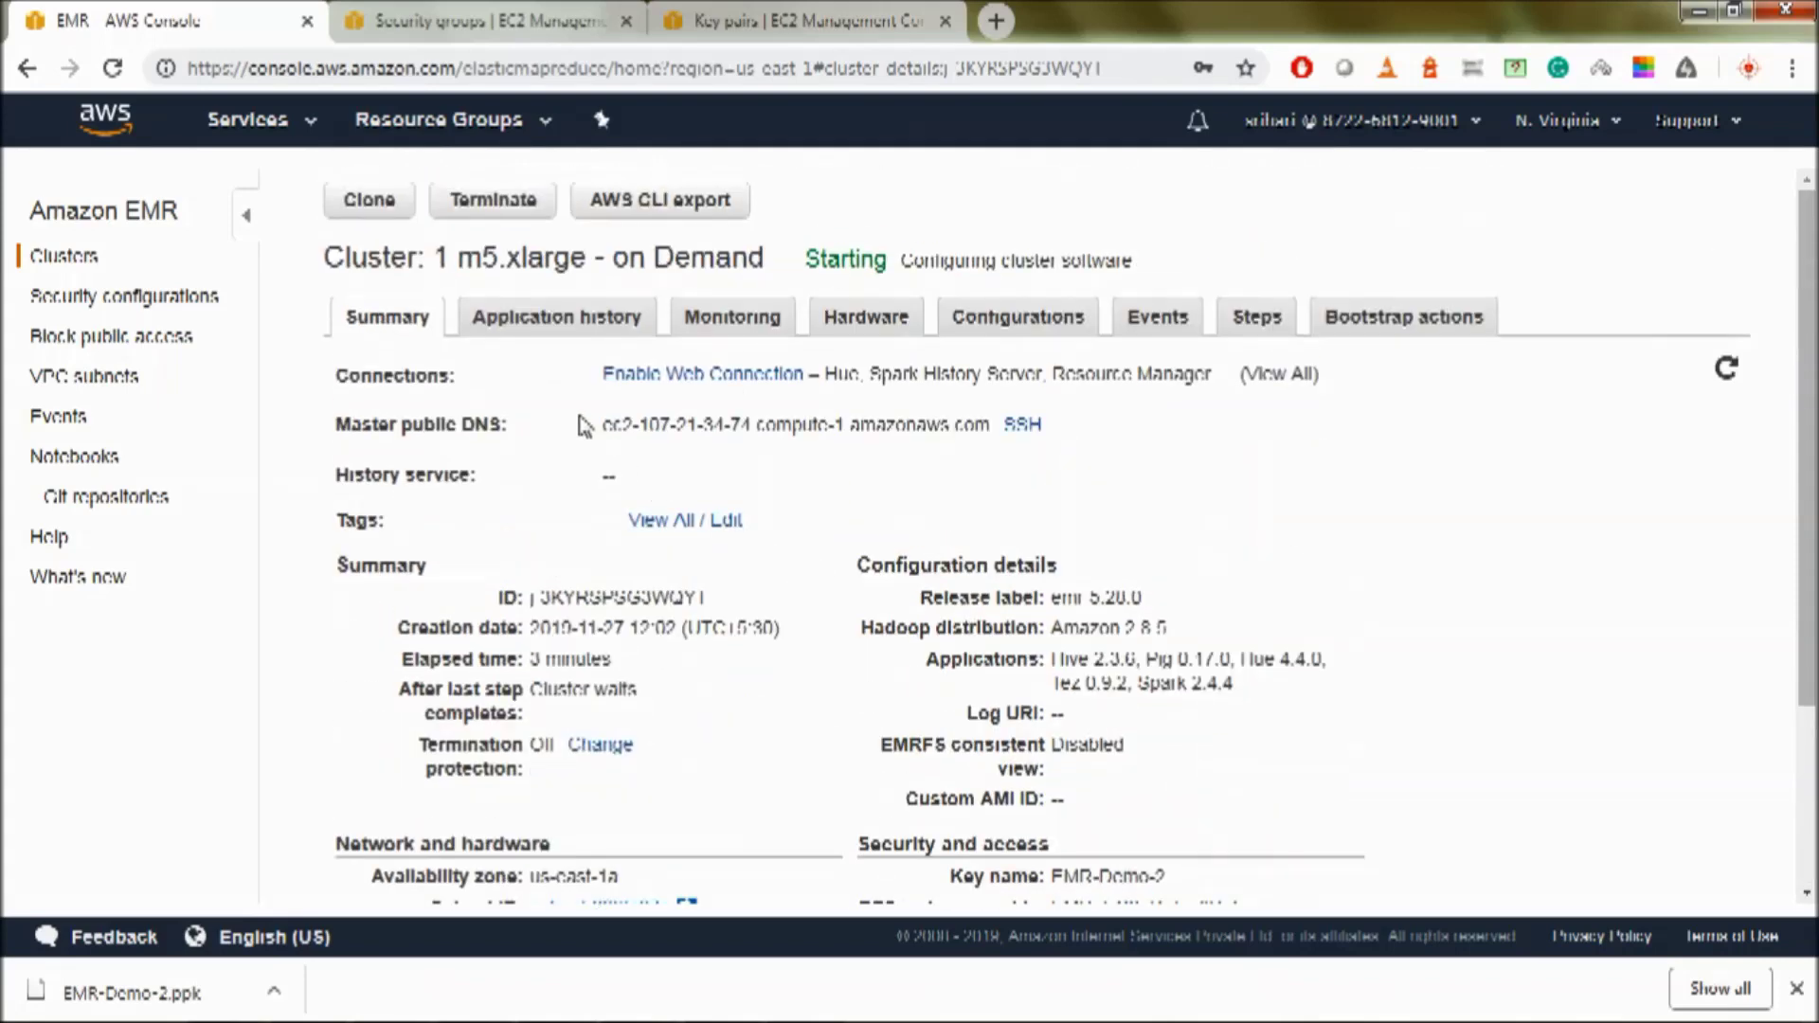
# - Copy the master node's public DNS and paste it as the host name in PuTTY
pyautogui.moveTo(604, 426); pyautogui.dragTo(1003, 434)
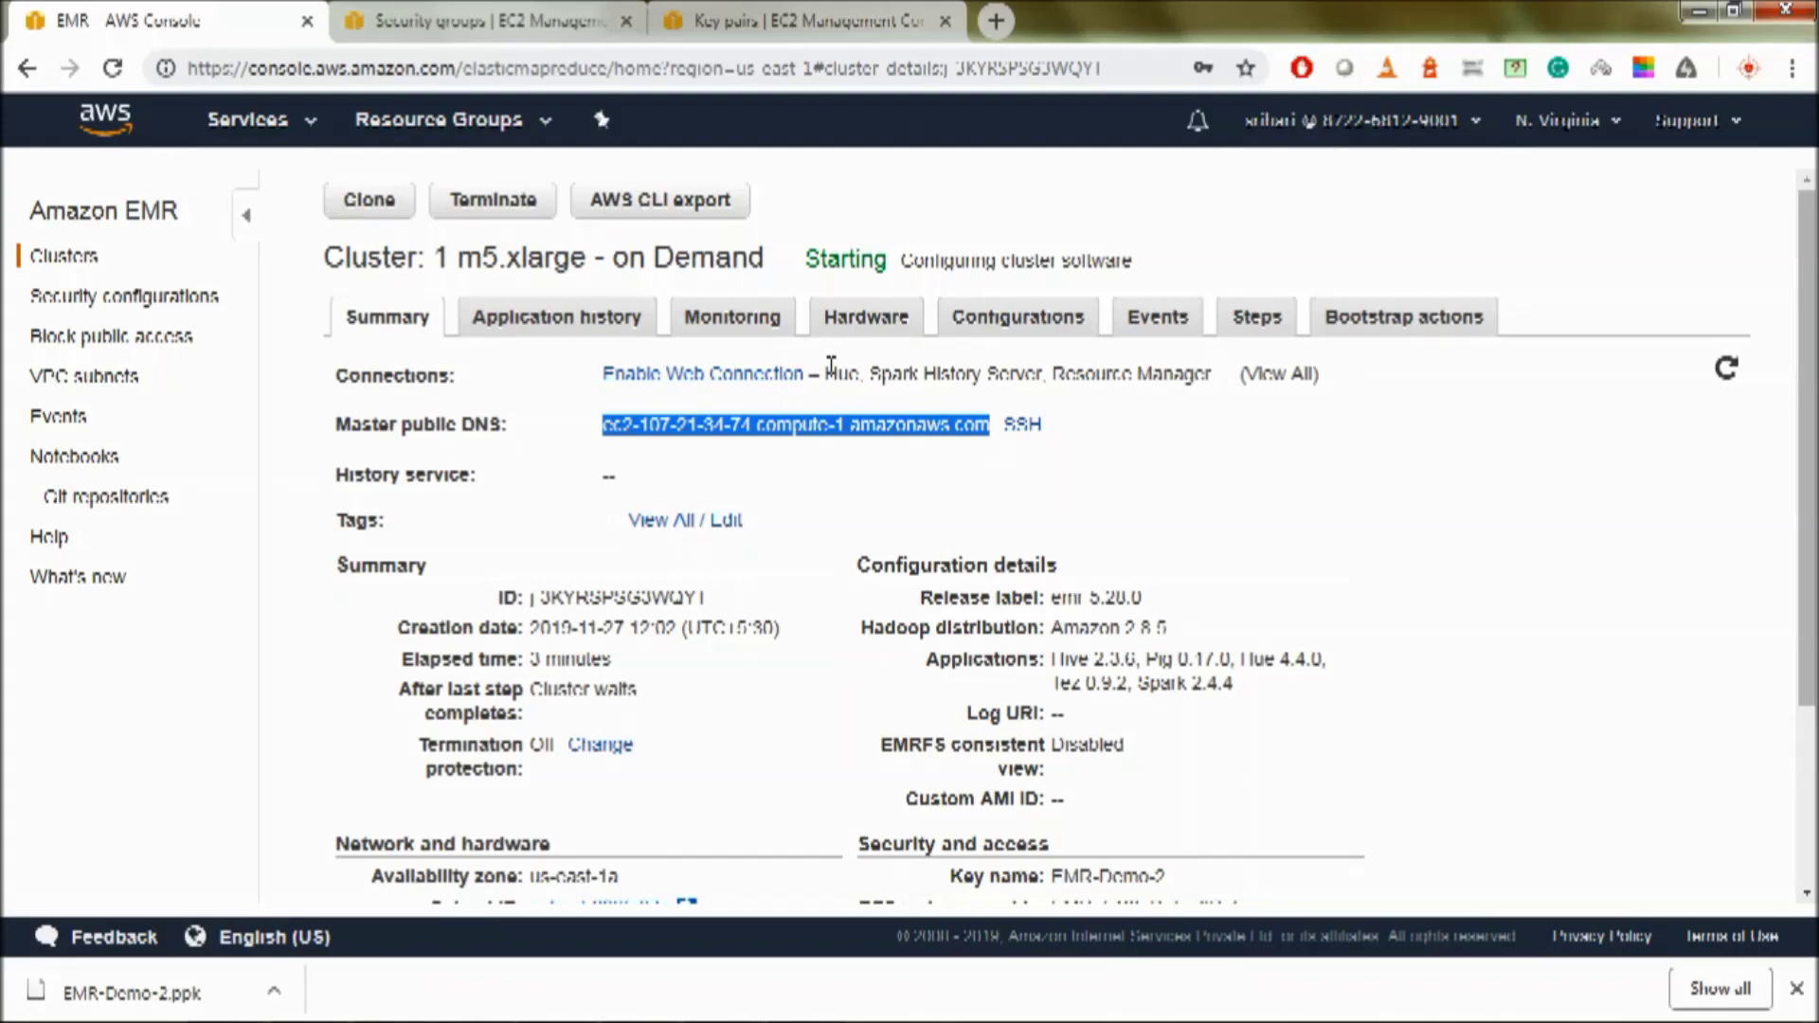
pyautogui.moveTo(821, 372); pyautogui.dragTo(1212, 378)
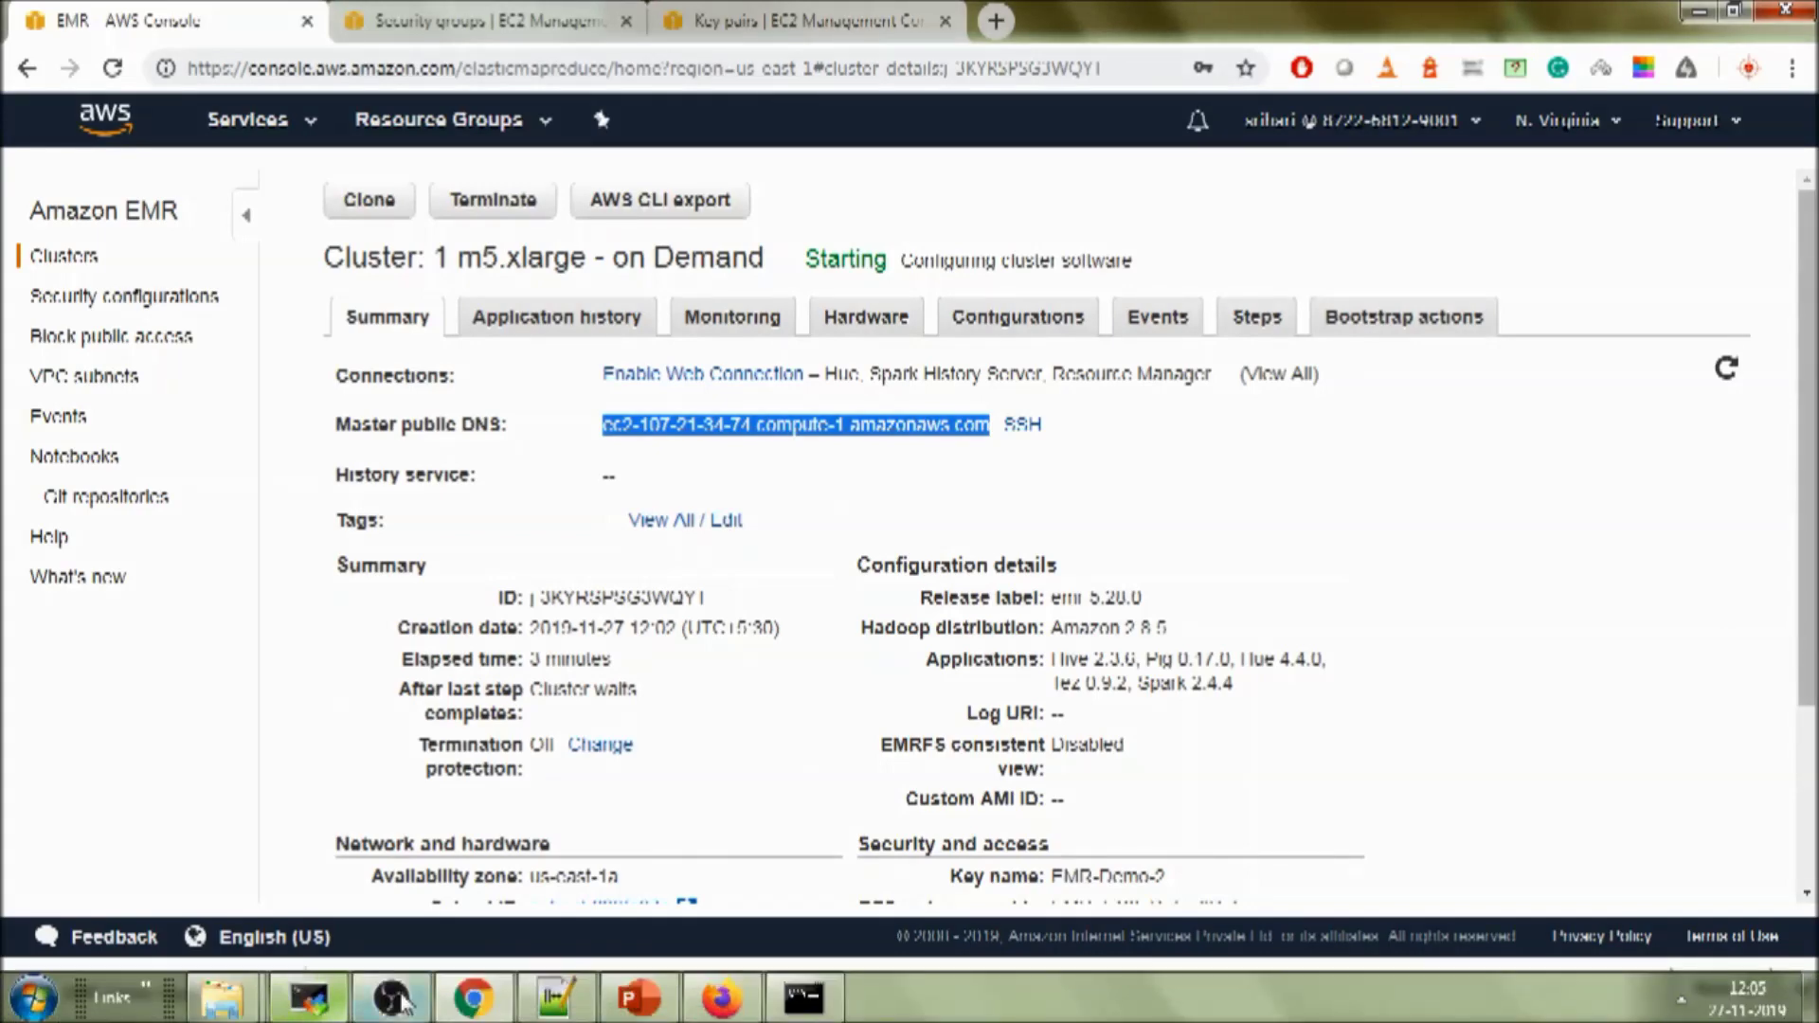
pyautogui.click(161, 982)
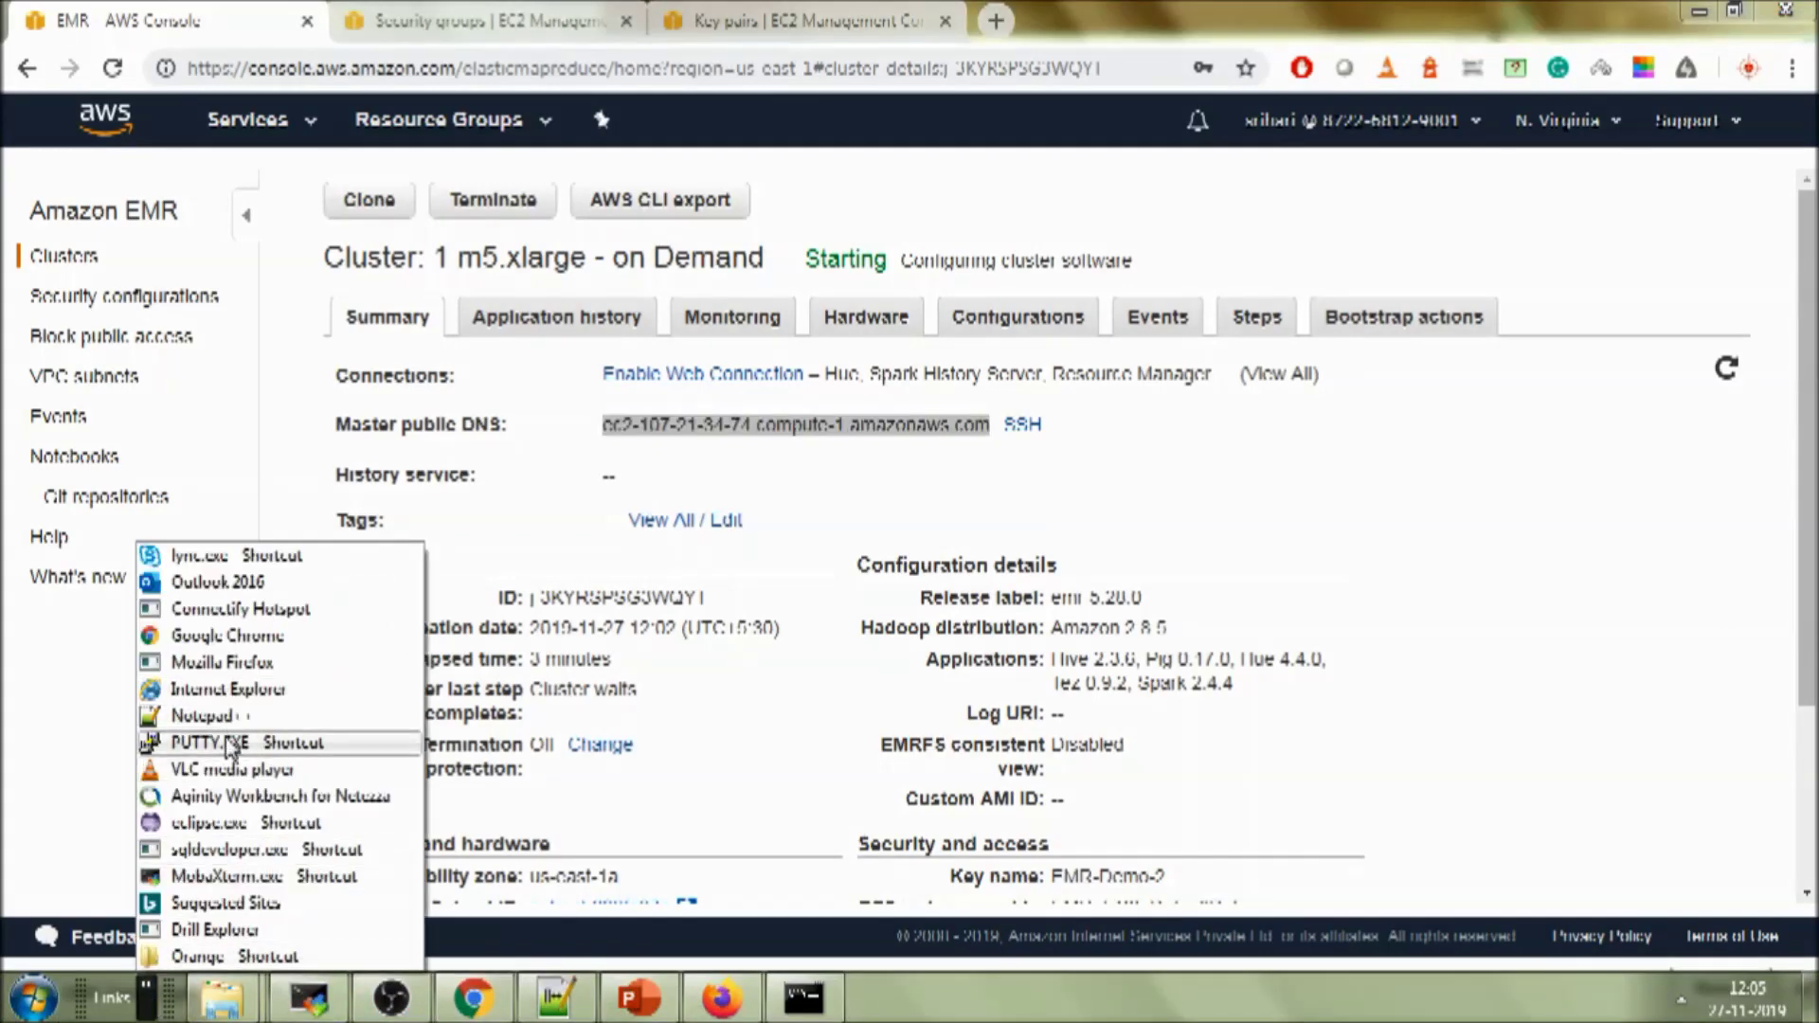
pyautogui.click(228, 743)
pyautogui.click(986, 550)
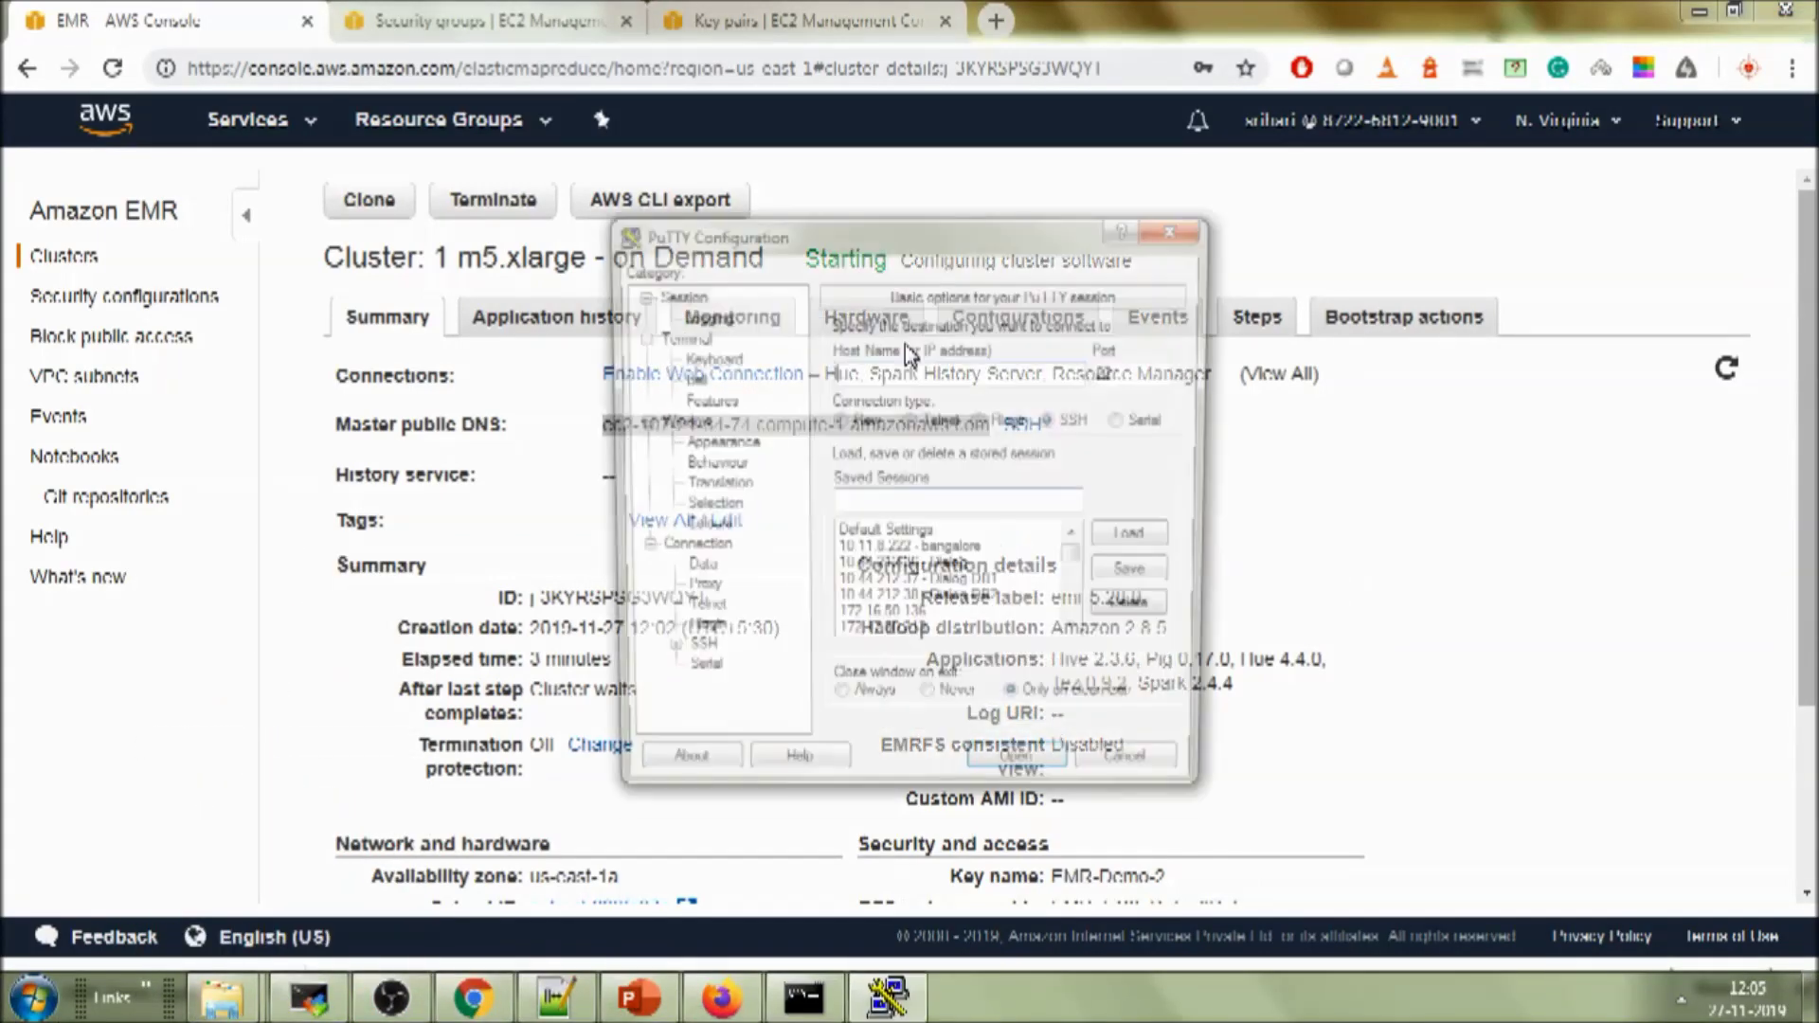
pyautogui.click(951, 373)
pyautogui.hotkey('ctrl', 'v')
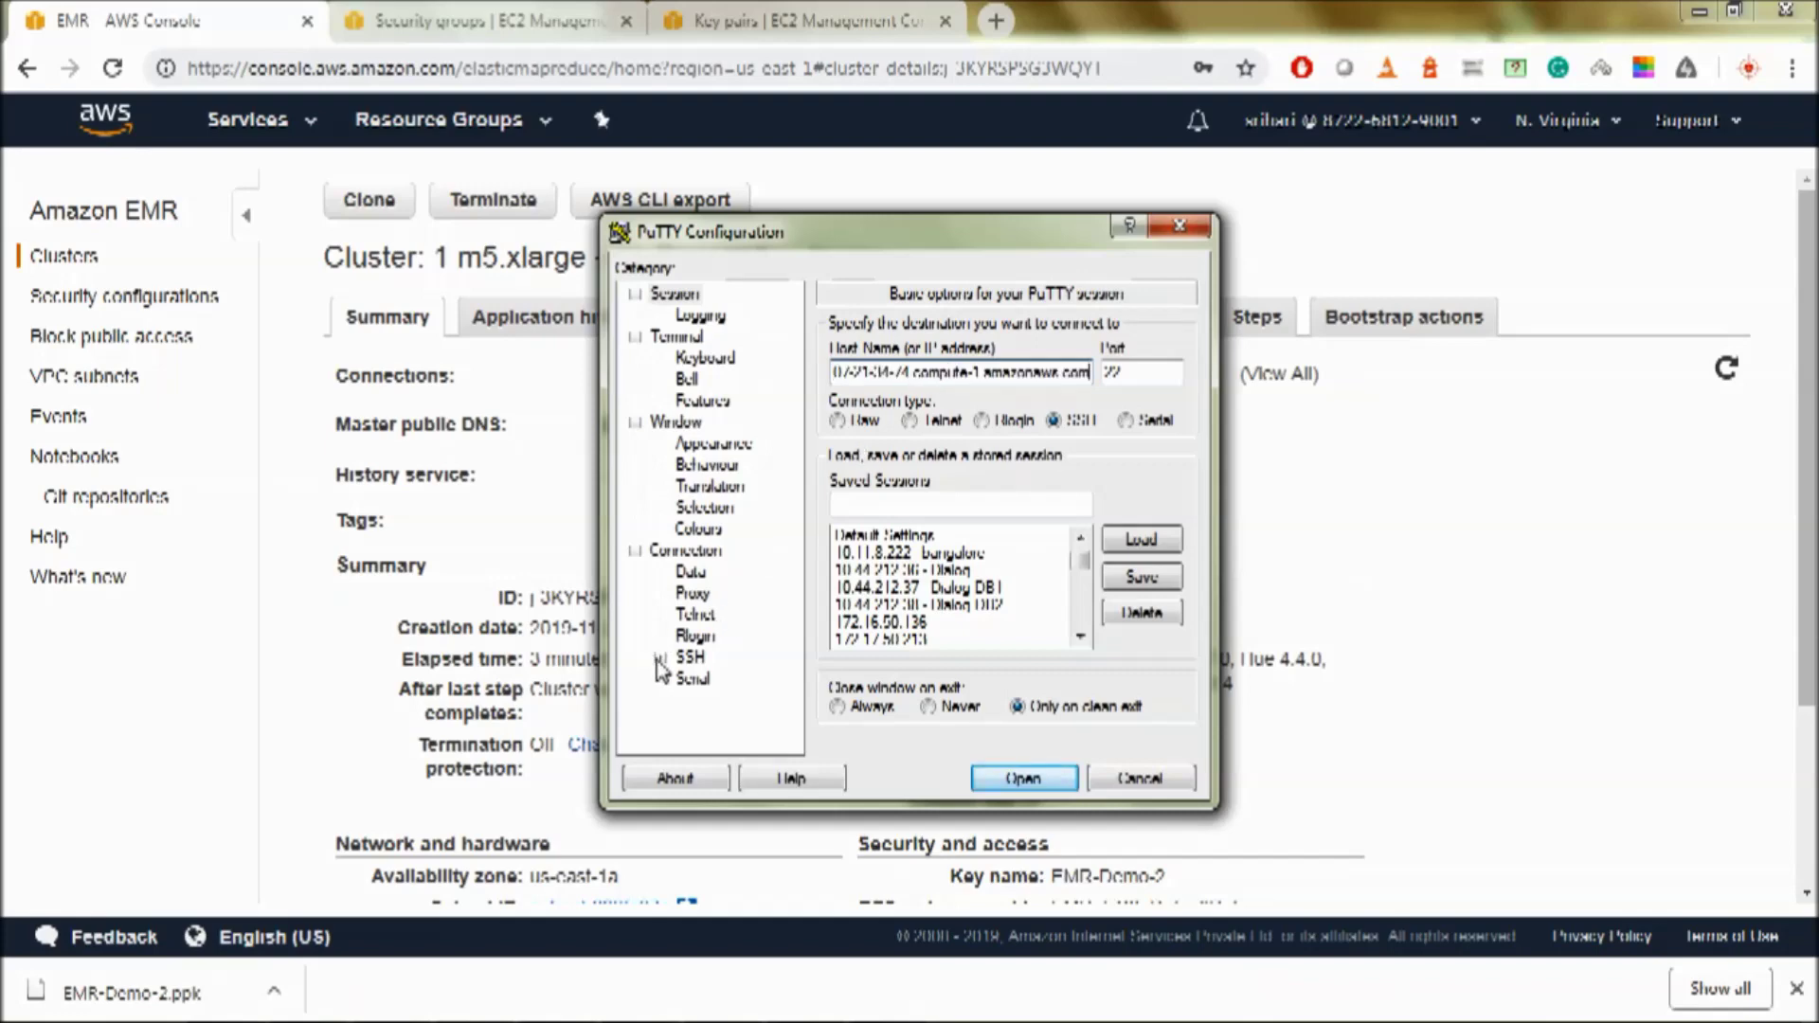
# - Set EMR Demo 2.ppk as the SSH authentication key and start the connection
pyautogui.click(661, 657)
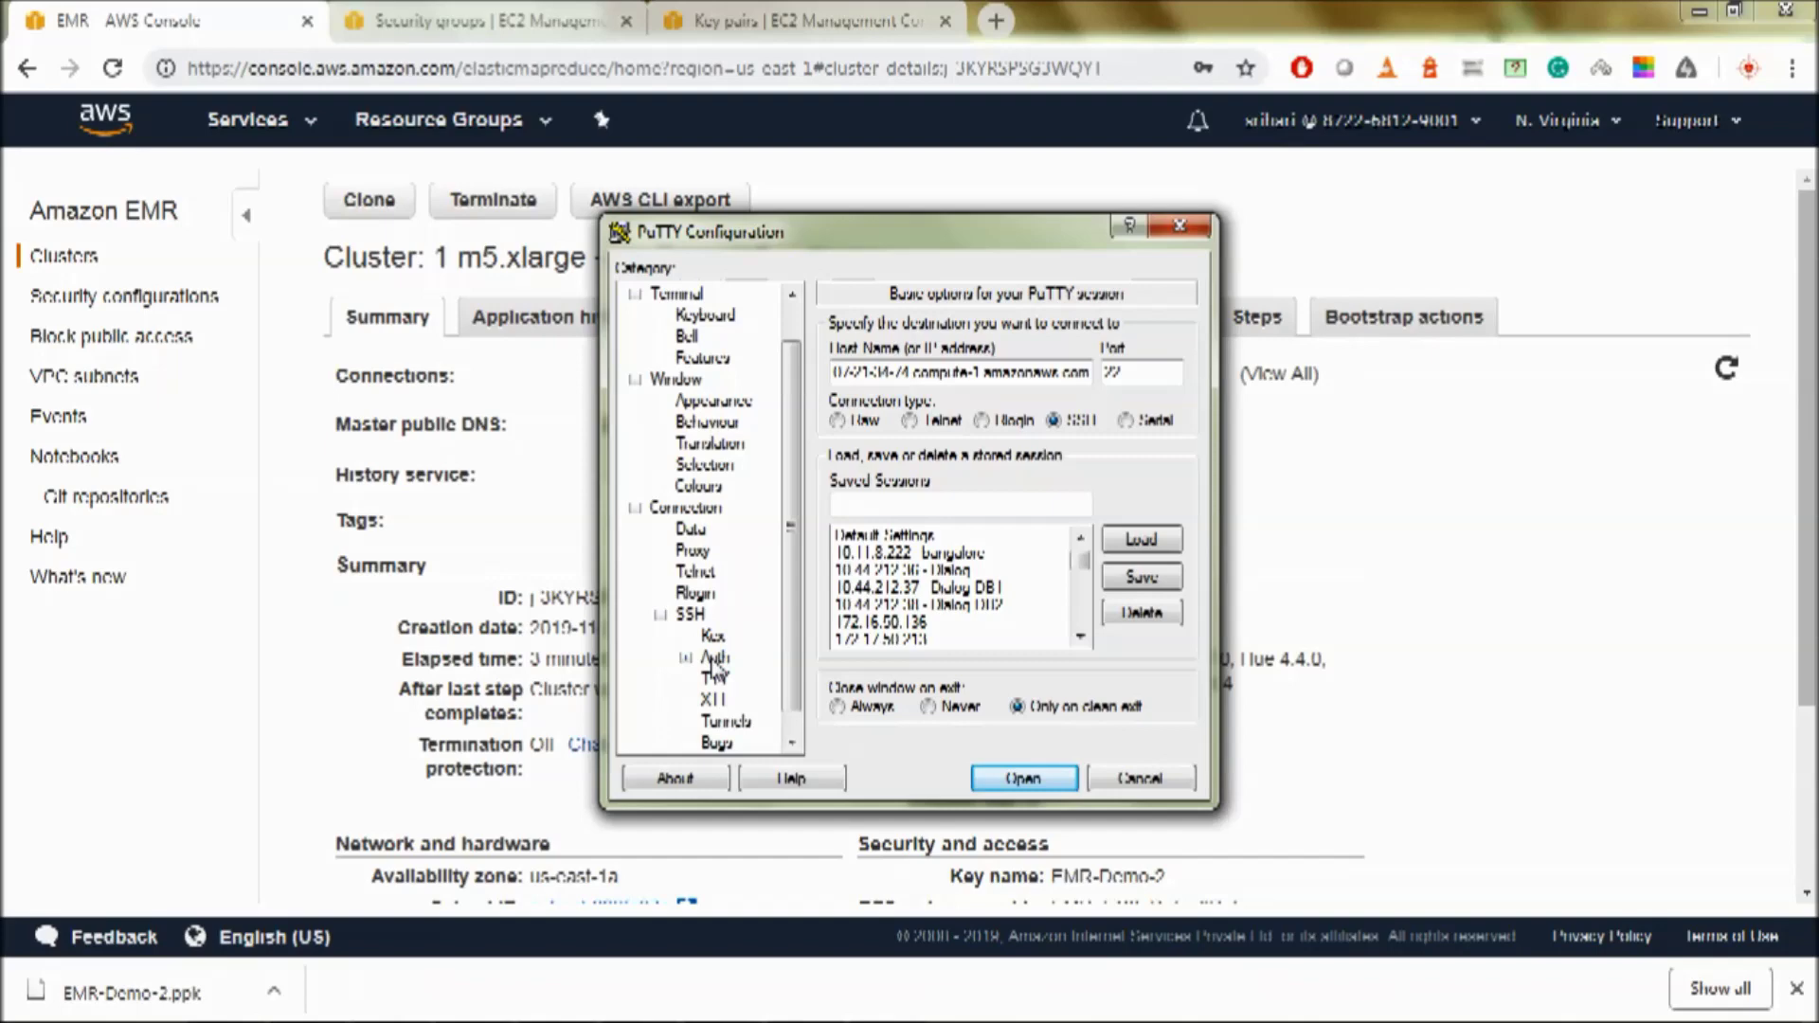
pyautogui.click(716, 660)
pyautogui.click(1137, 596)
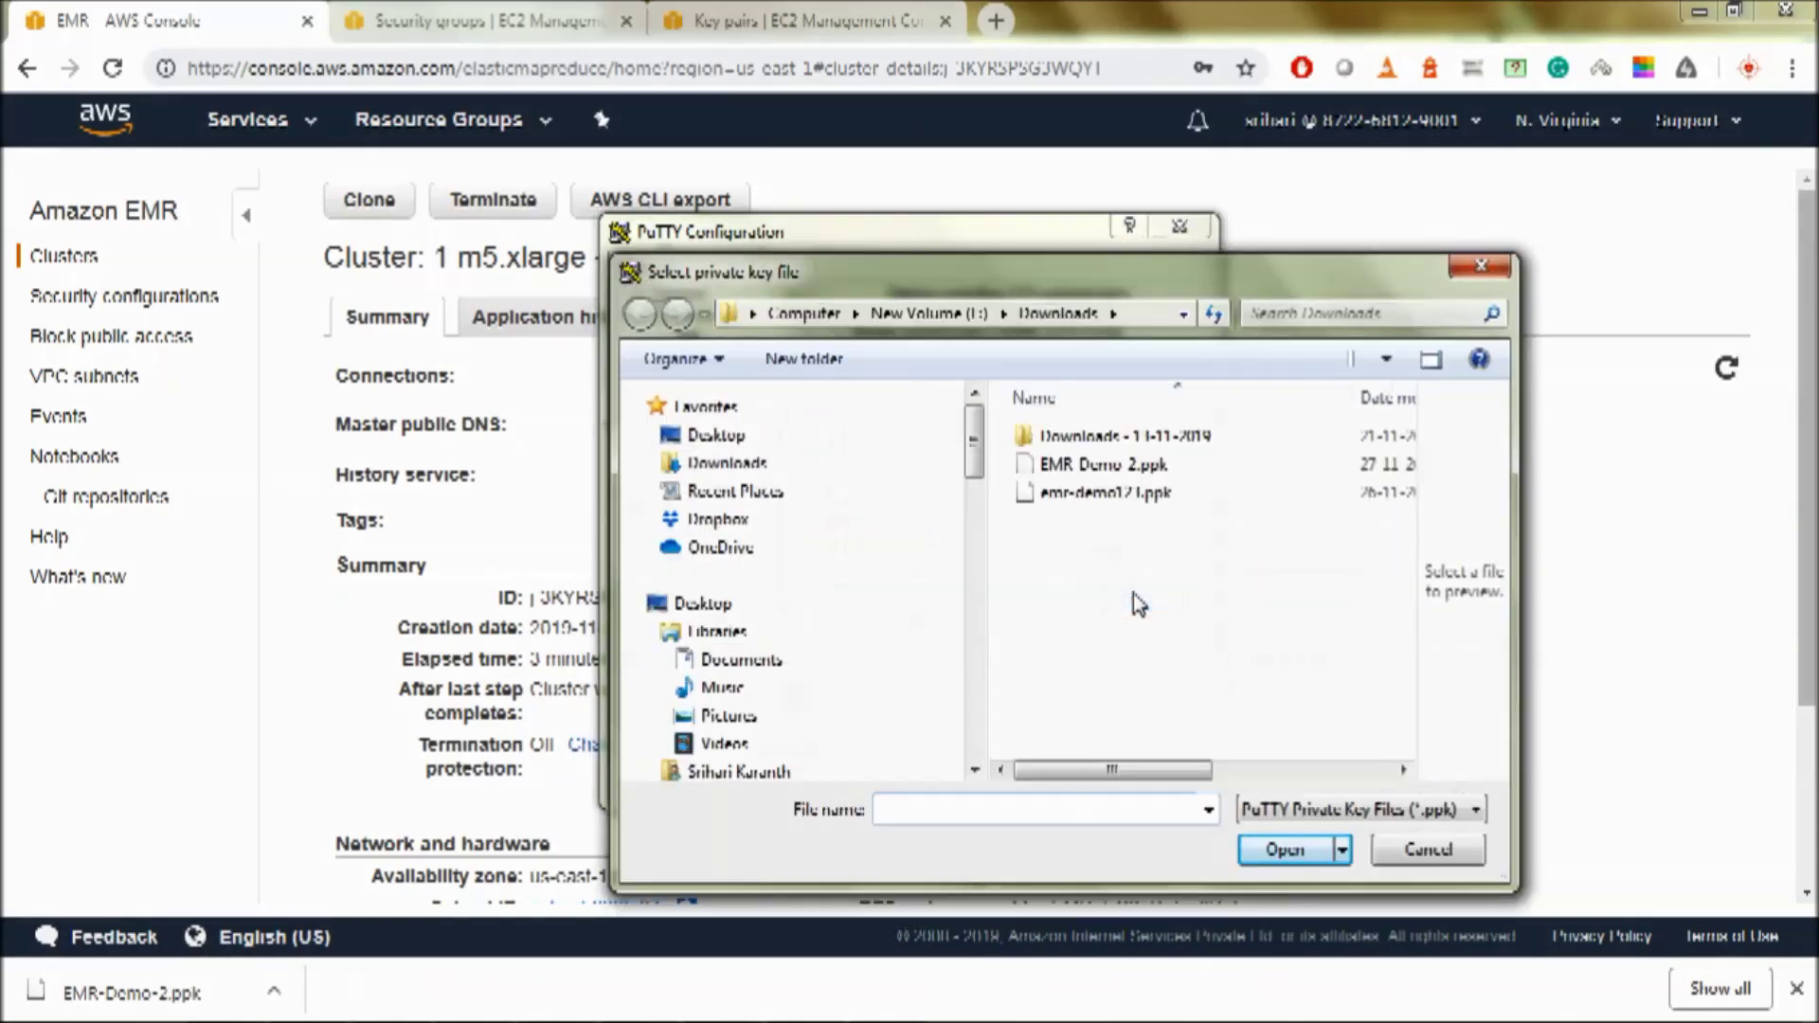
pyautogui.doubleClick(1109, 465)
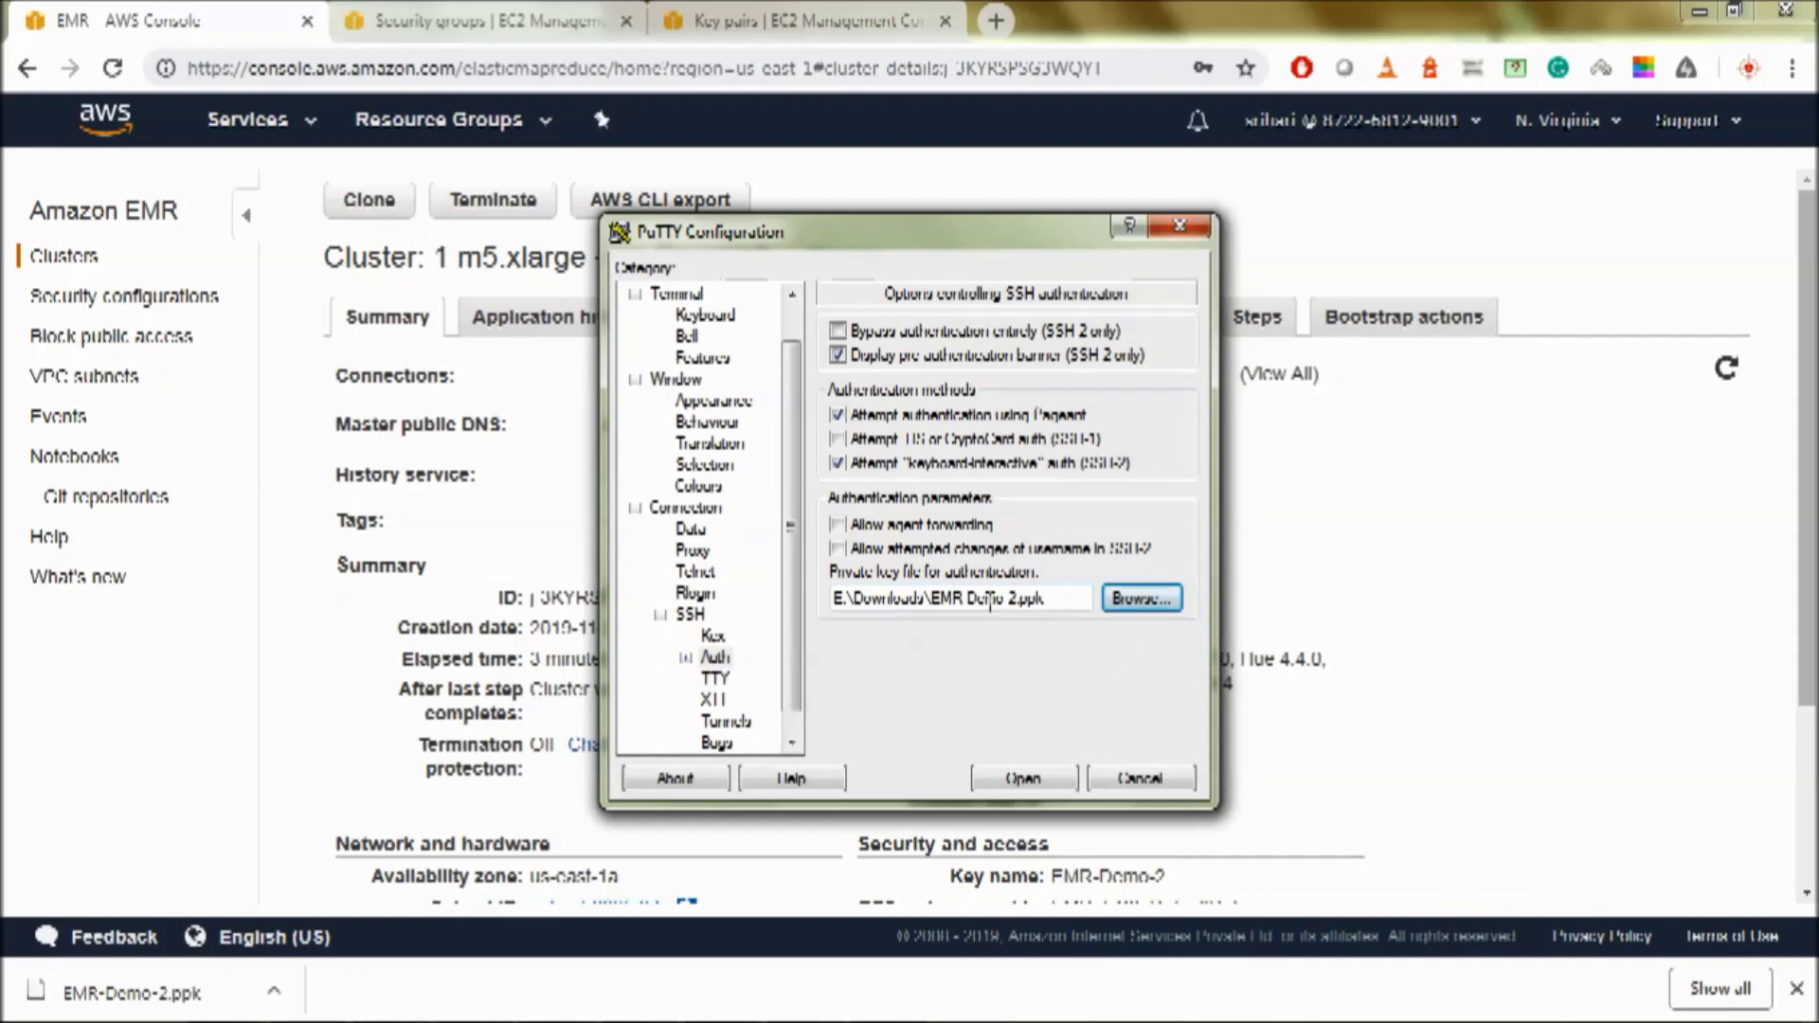
pyautogui.moveTo(808, 239); pyautogui.dragTo(1031, 219)
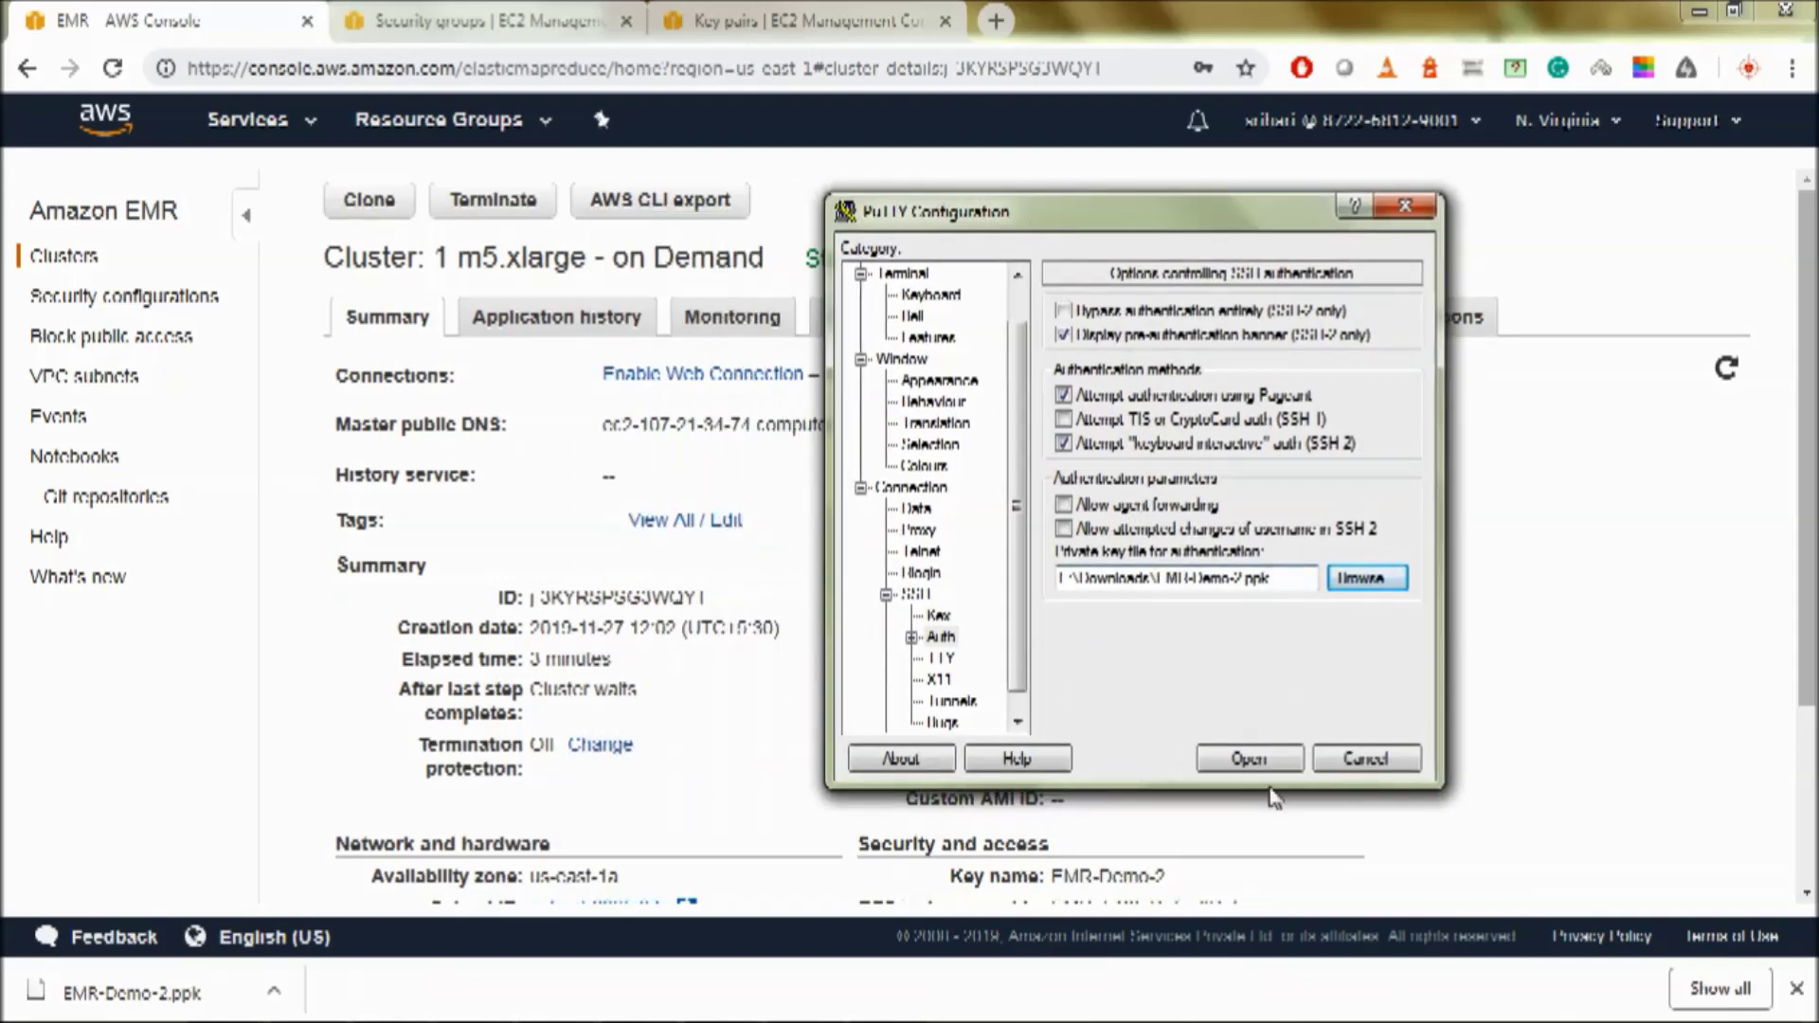
pyautogui.click(1260, 759)
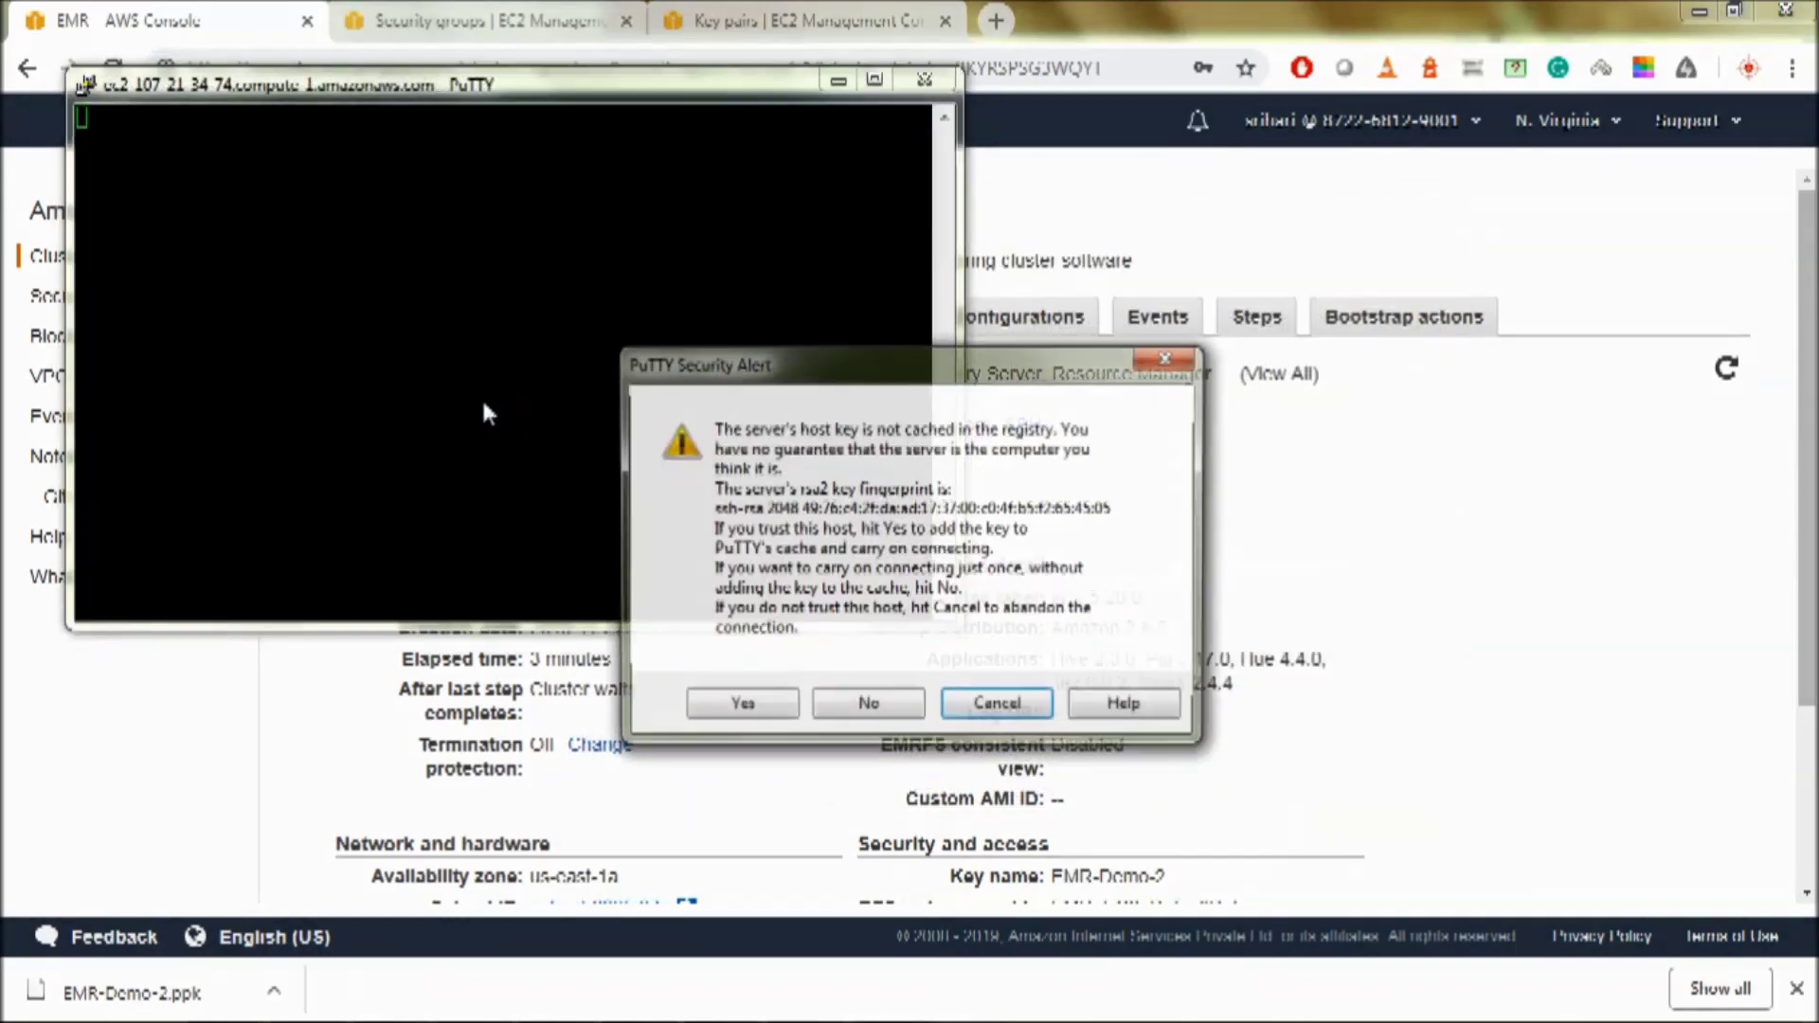
# - Accept the host key, log in as hadoop, and maximize the terminal
pyautogui.click(744, 700)
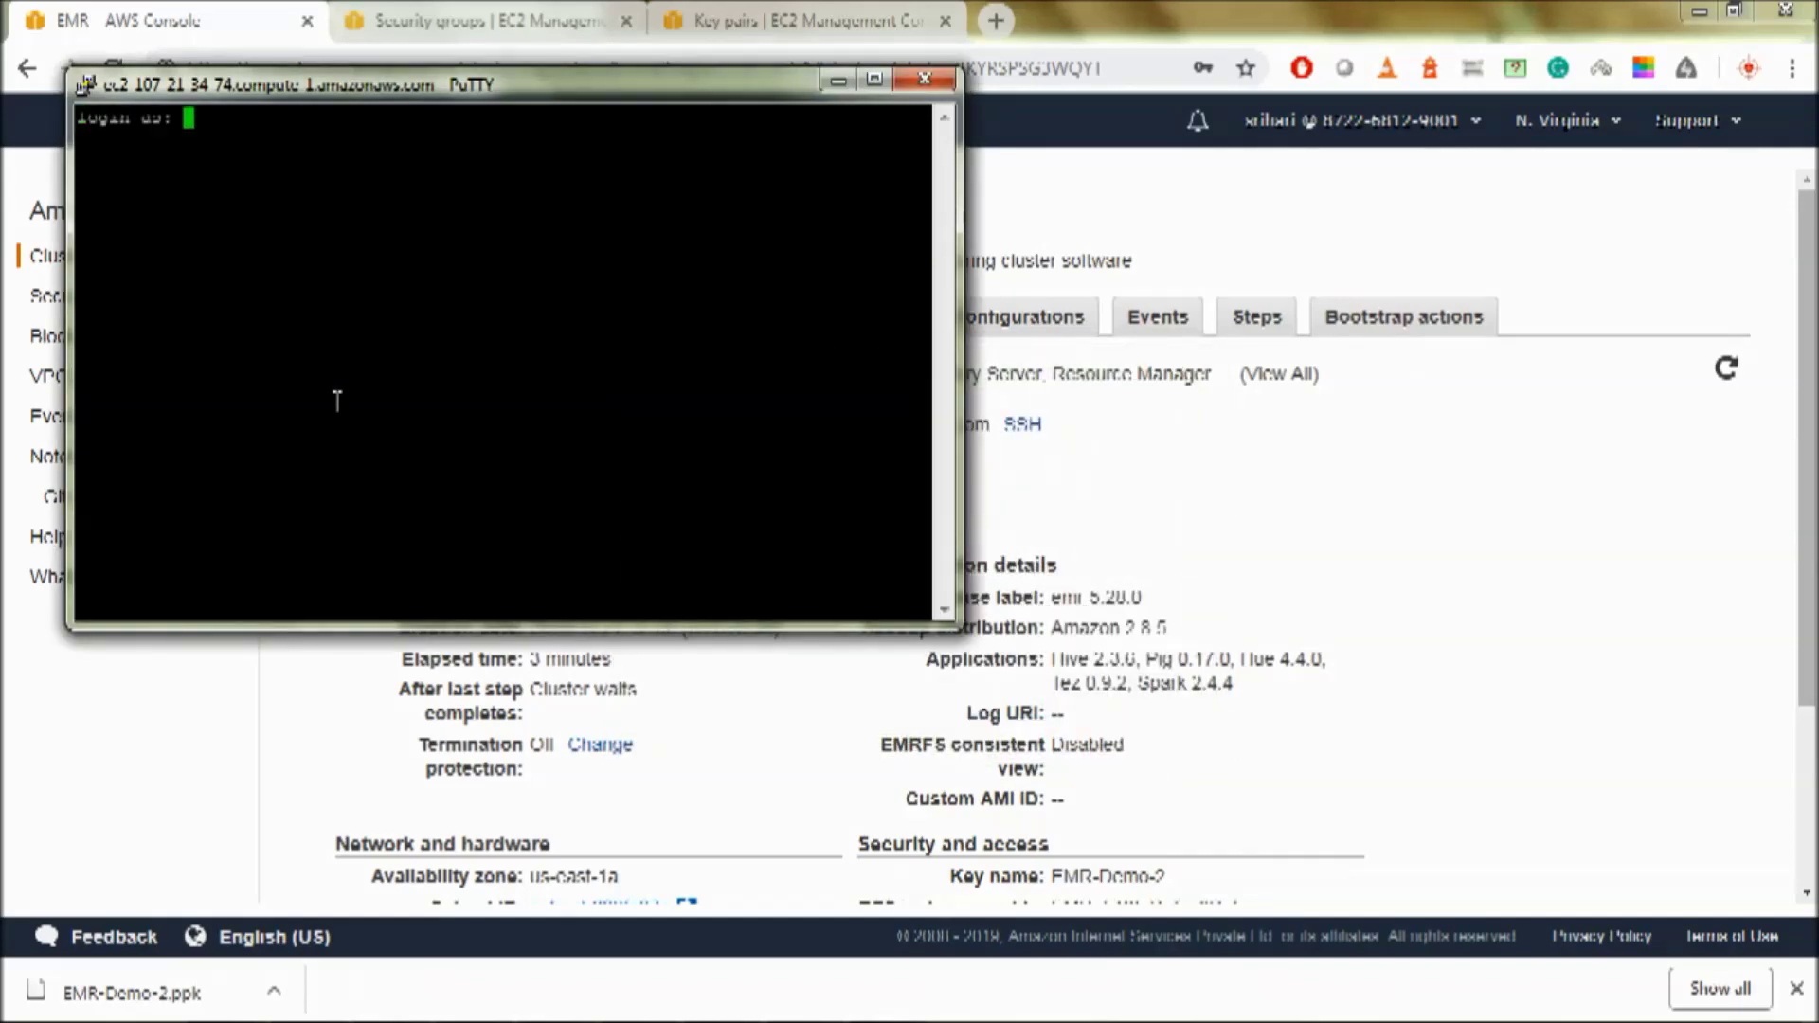
pyautogui.write('hadoop')
pyautogui.press('Return')
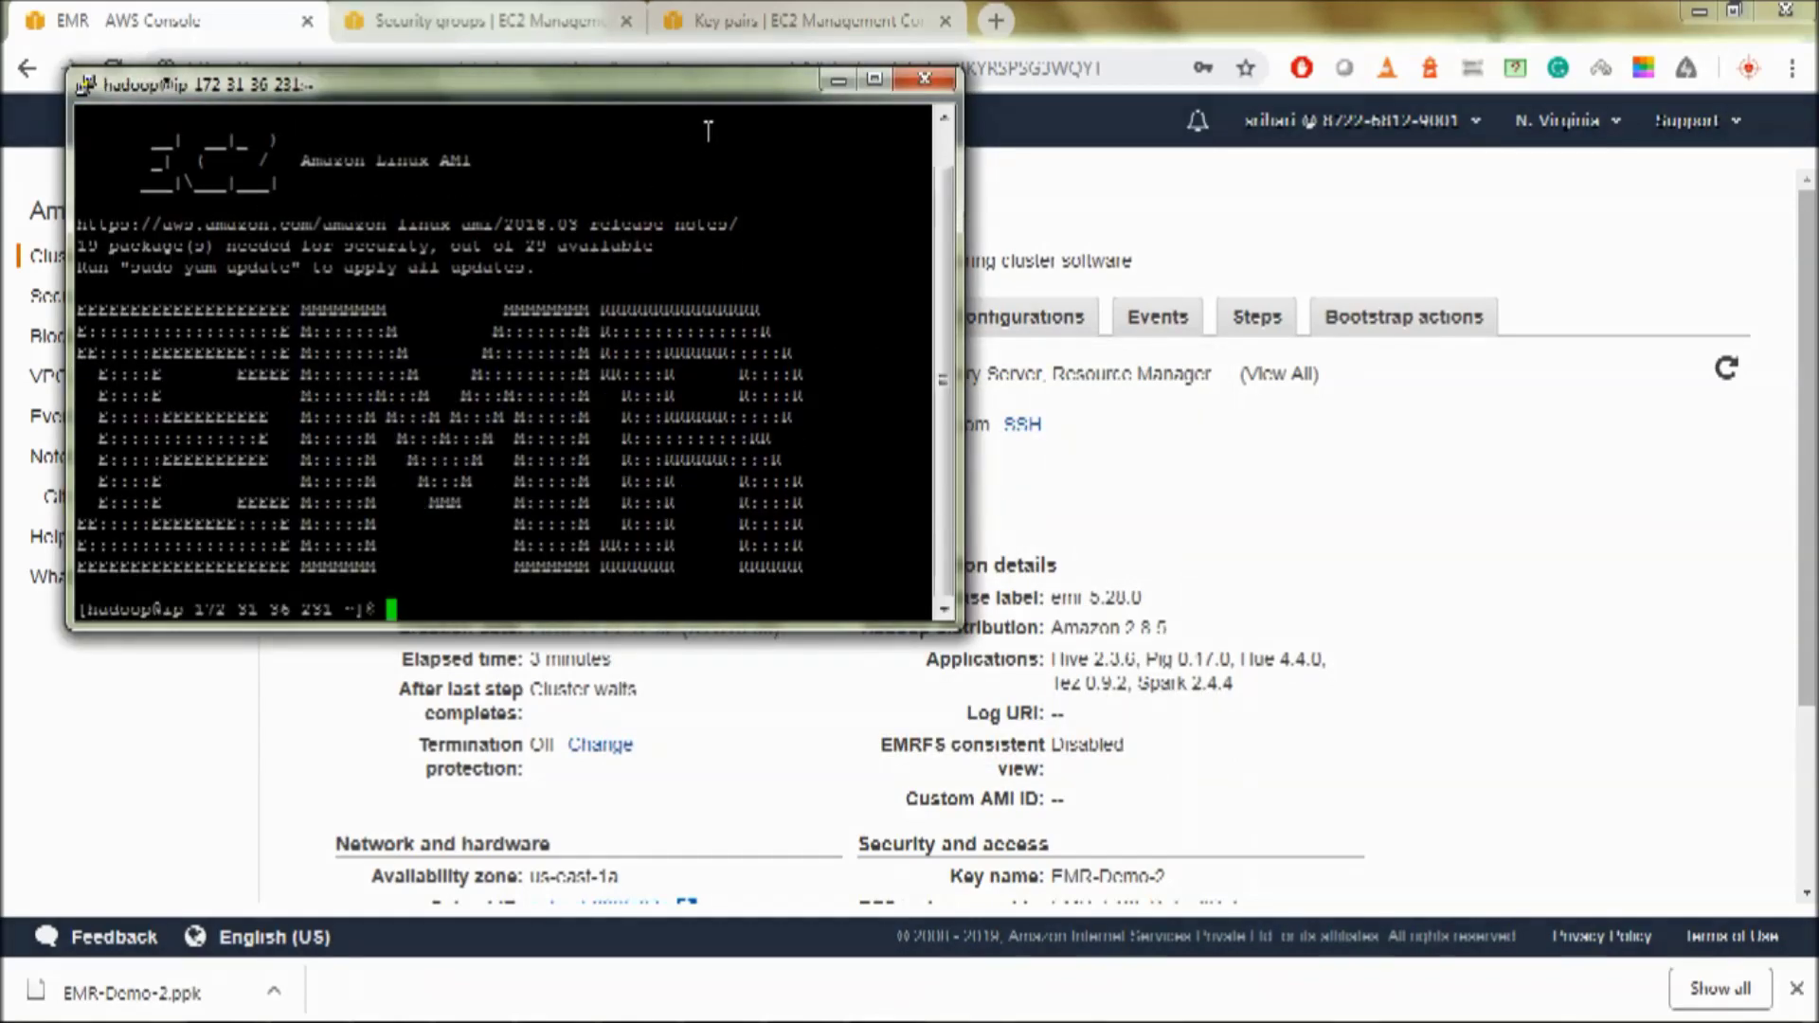
pyautogui.click(876, 80)
# - Run df -h and review the mounted data disk rows
pyautogui.write('df -h')
pyautogui.press('Return')
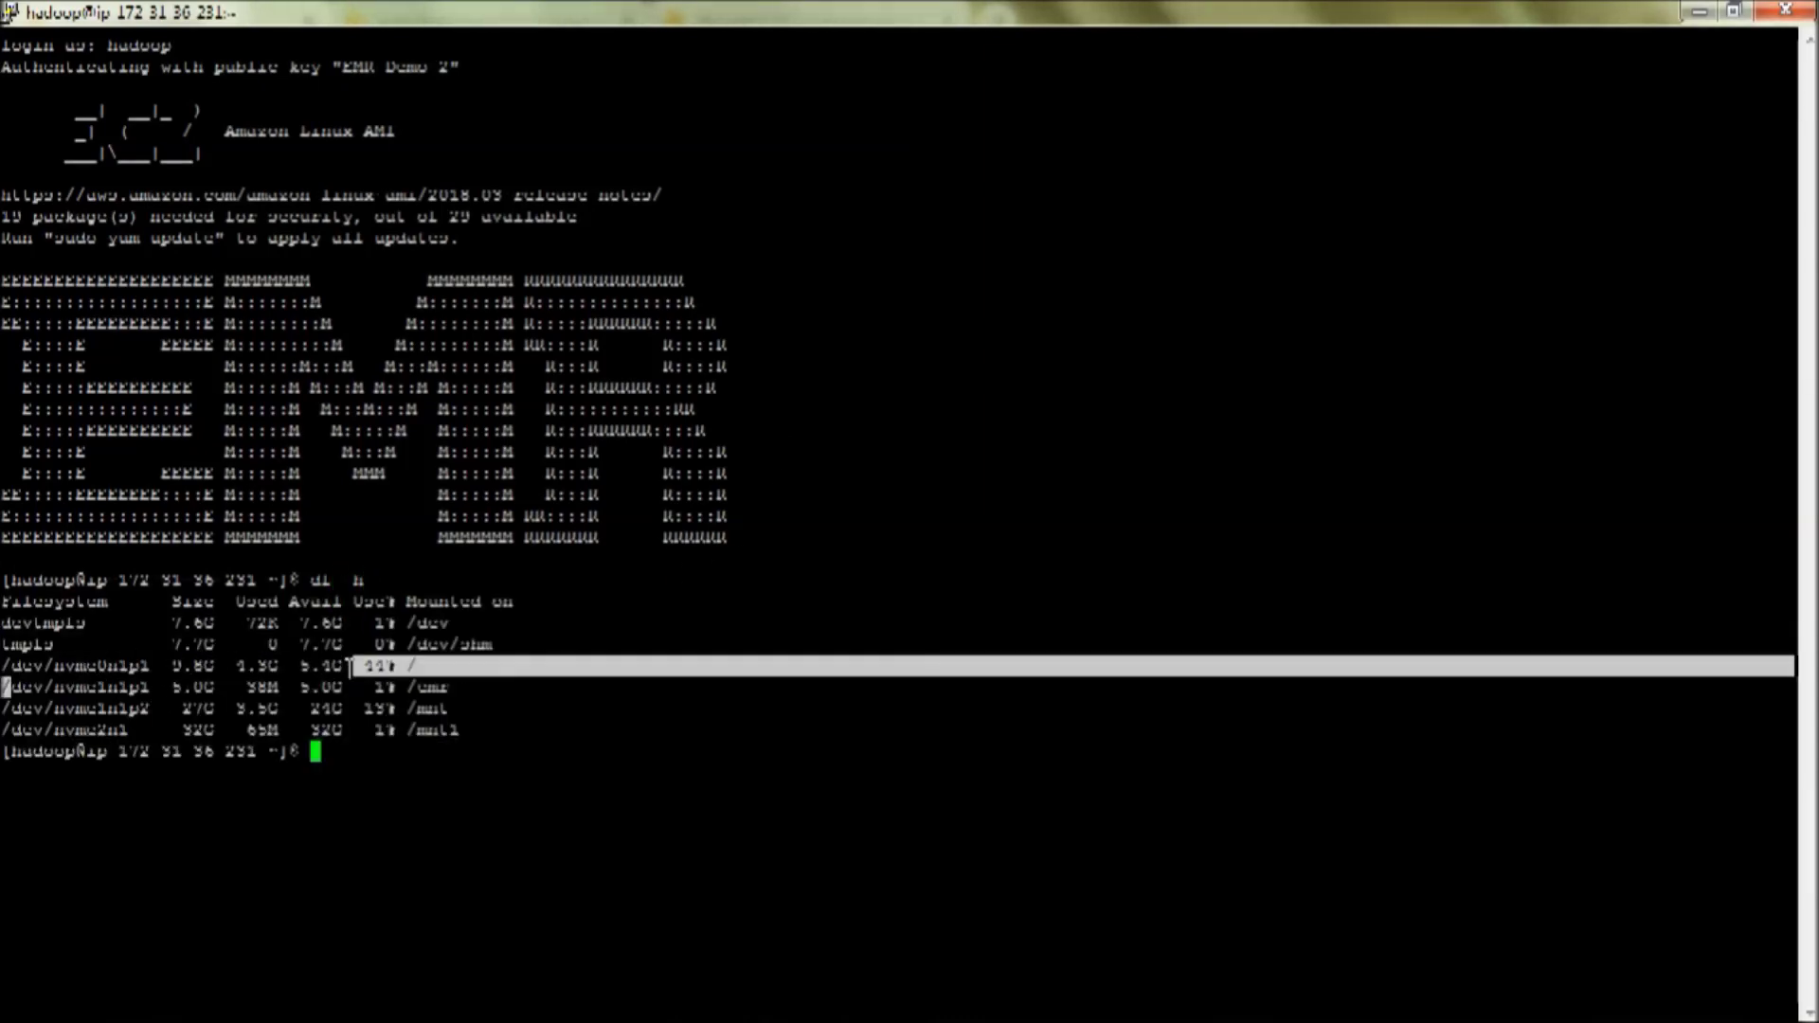
pyautogui.moveTo(2, 682)
pyautogui.mouseDown()
pyautogui.moveTo(475, 735)
pyautogui.moveTo(9, 701)
pyautogui.mouseUp()
pyautogui.click(517, 722)
pyautogui.click(237, 706)
pyautogui.moveTo(487, 732); pyautogui.dragTo(6, 685)
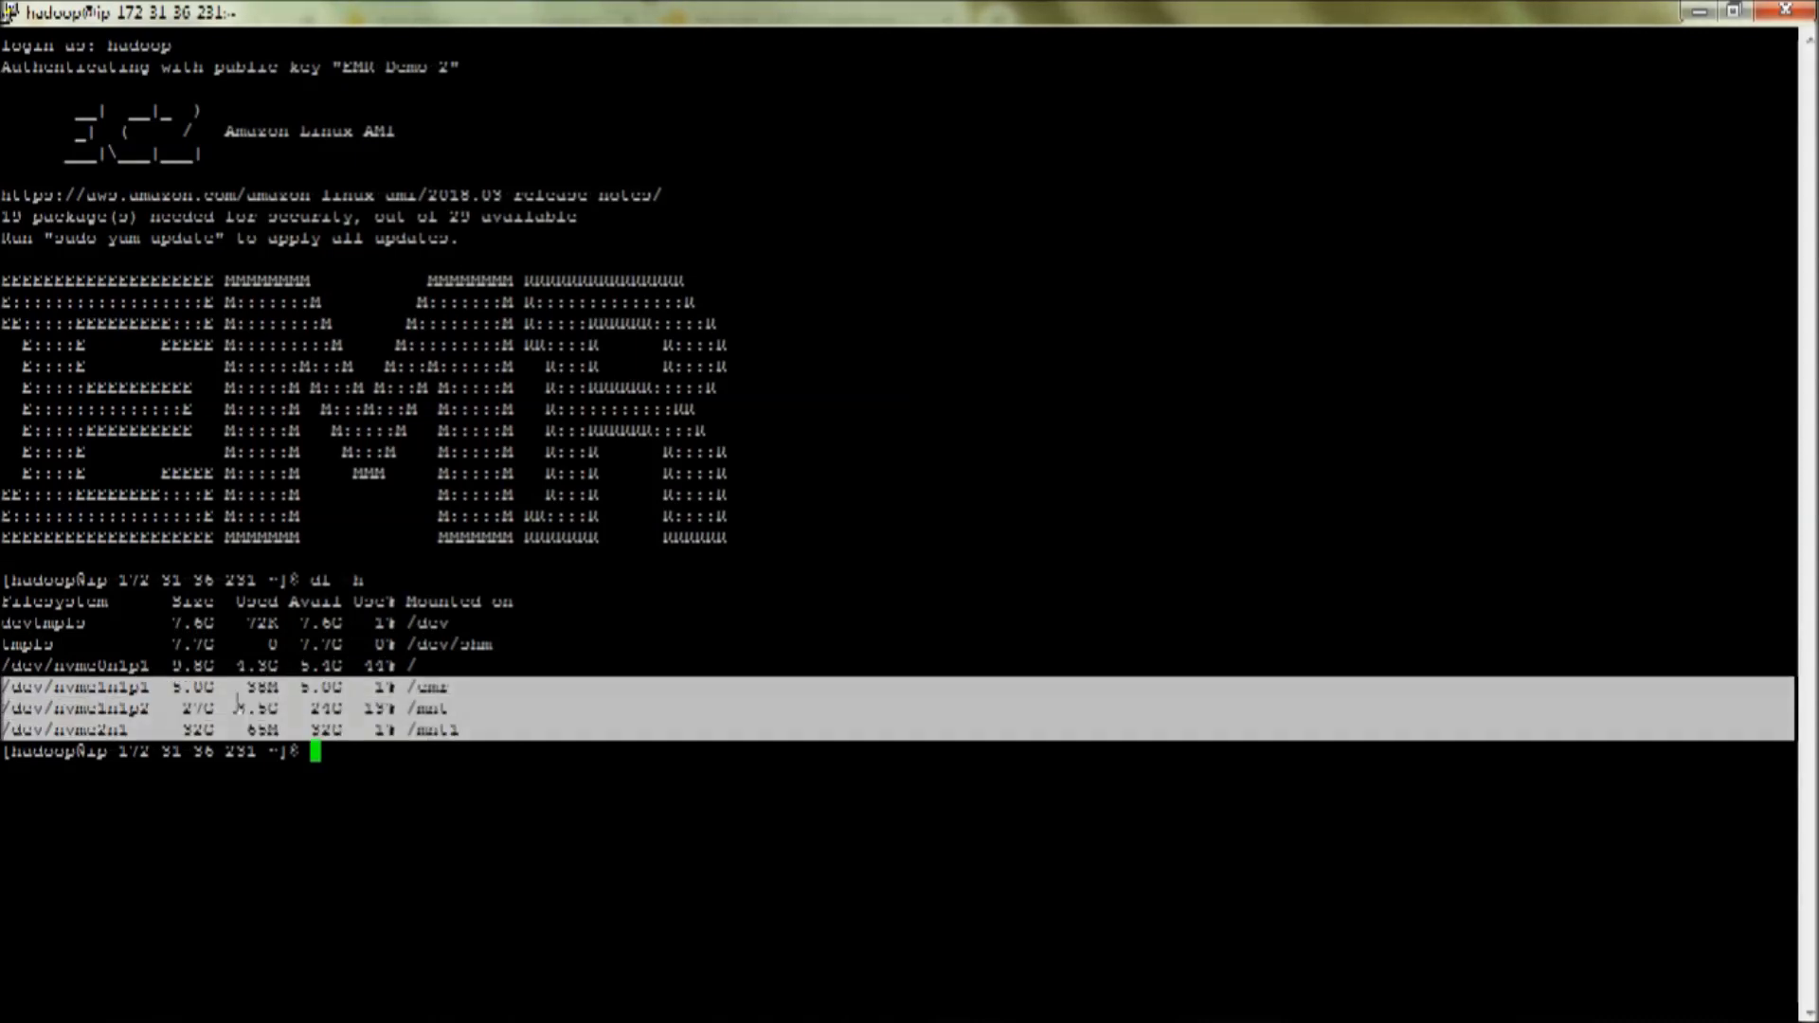
pyautogui.click(454, 741)
# - Run free -g and note the 15 GB total memory
pyautogui.write('free -g')
pyautogui.press('Return')
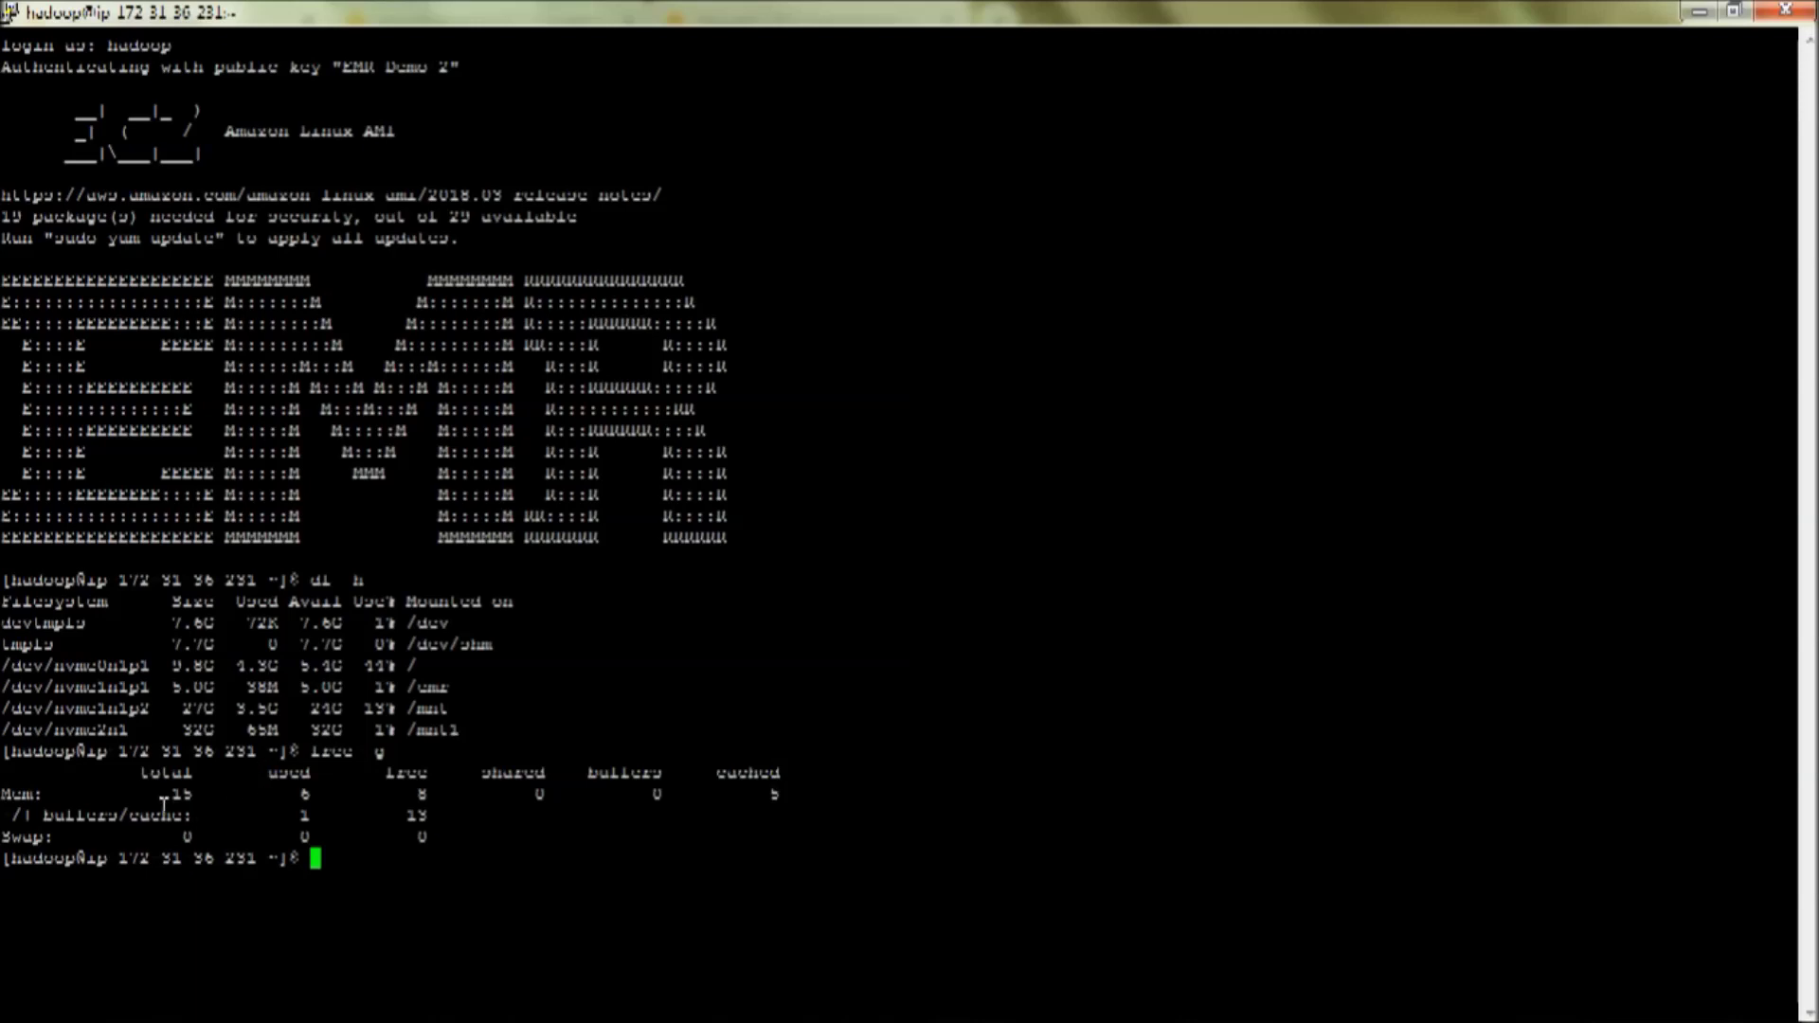
pyautogui.moveTo(173, 794); pyautogui.dragTo(474, 789)
pyautogui.click(474, 790)
pyautogui.press('Return')
pyautogui.press('Return')
pyautogui.press('Return')
pyautogui.press('Return')
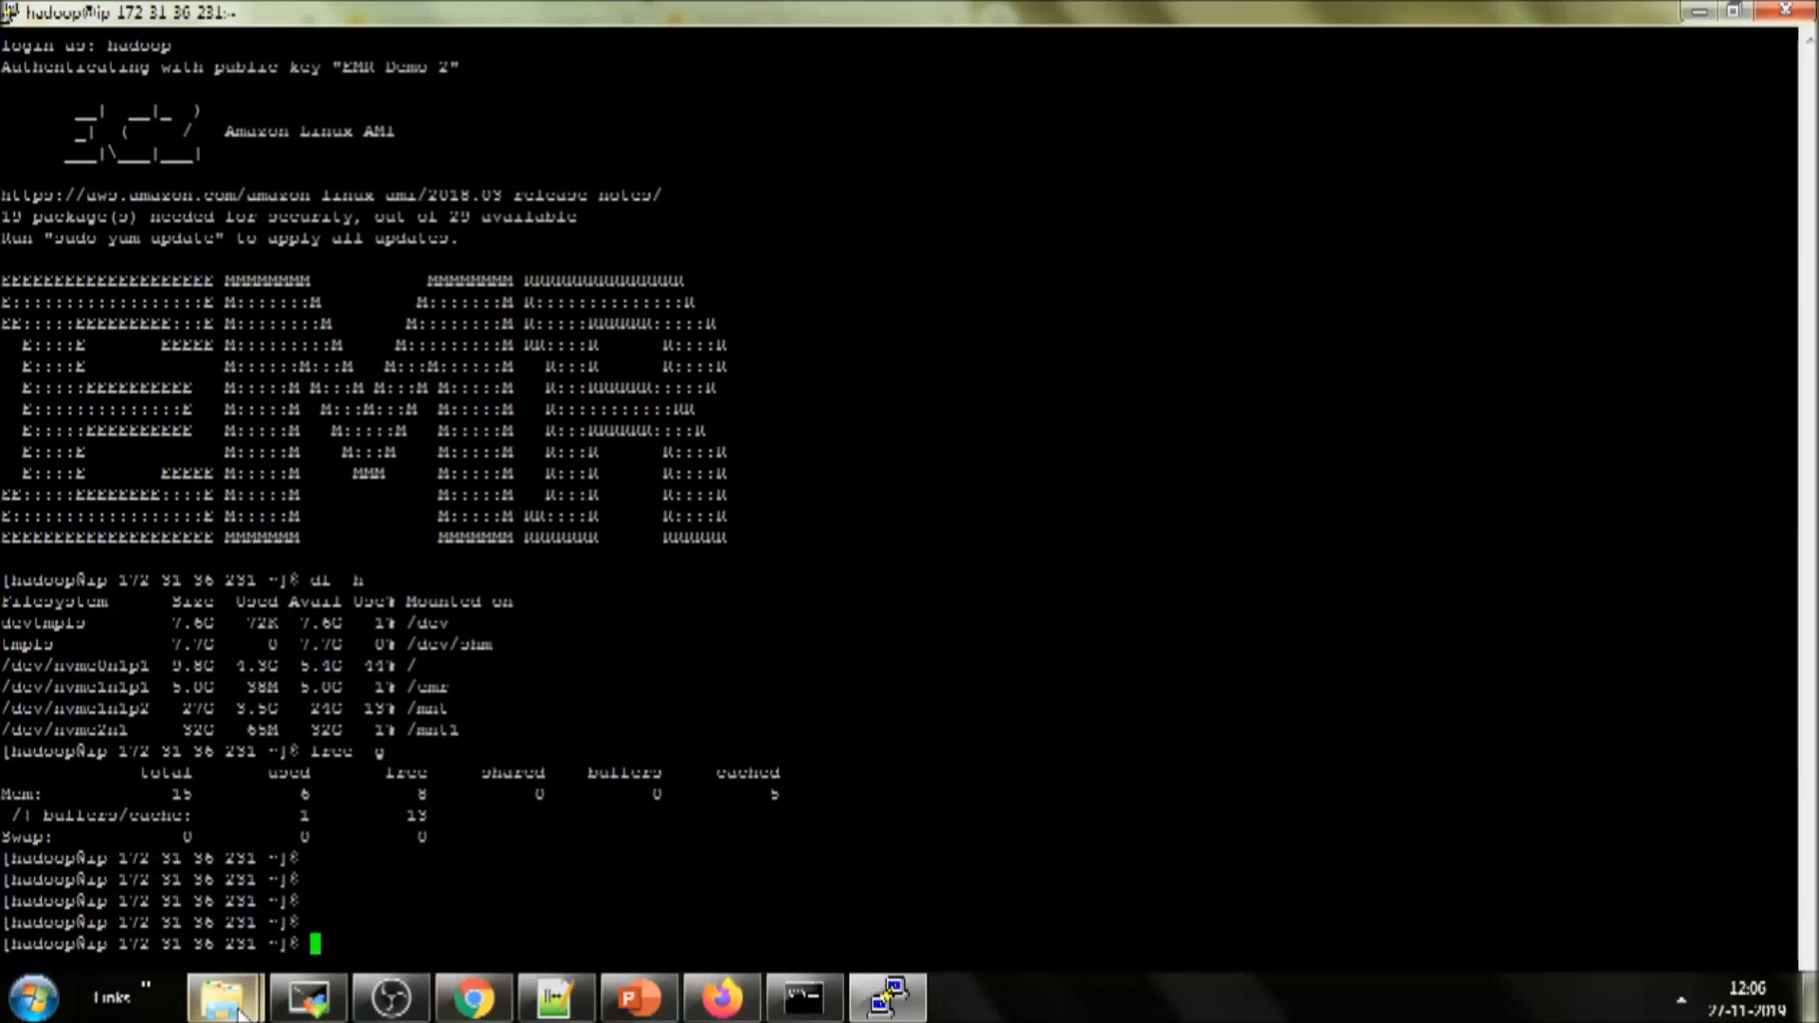
# - Open TABLE_STRUCTURE.sql and review the CREATE EXTERNAL TABLE columns and comma delimiter
pyautogui.moveTo(223, 997)
pyautogui.click(260, 907)
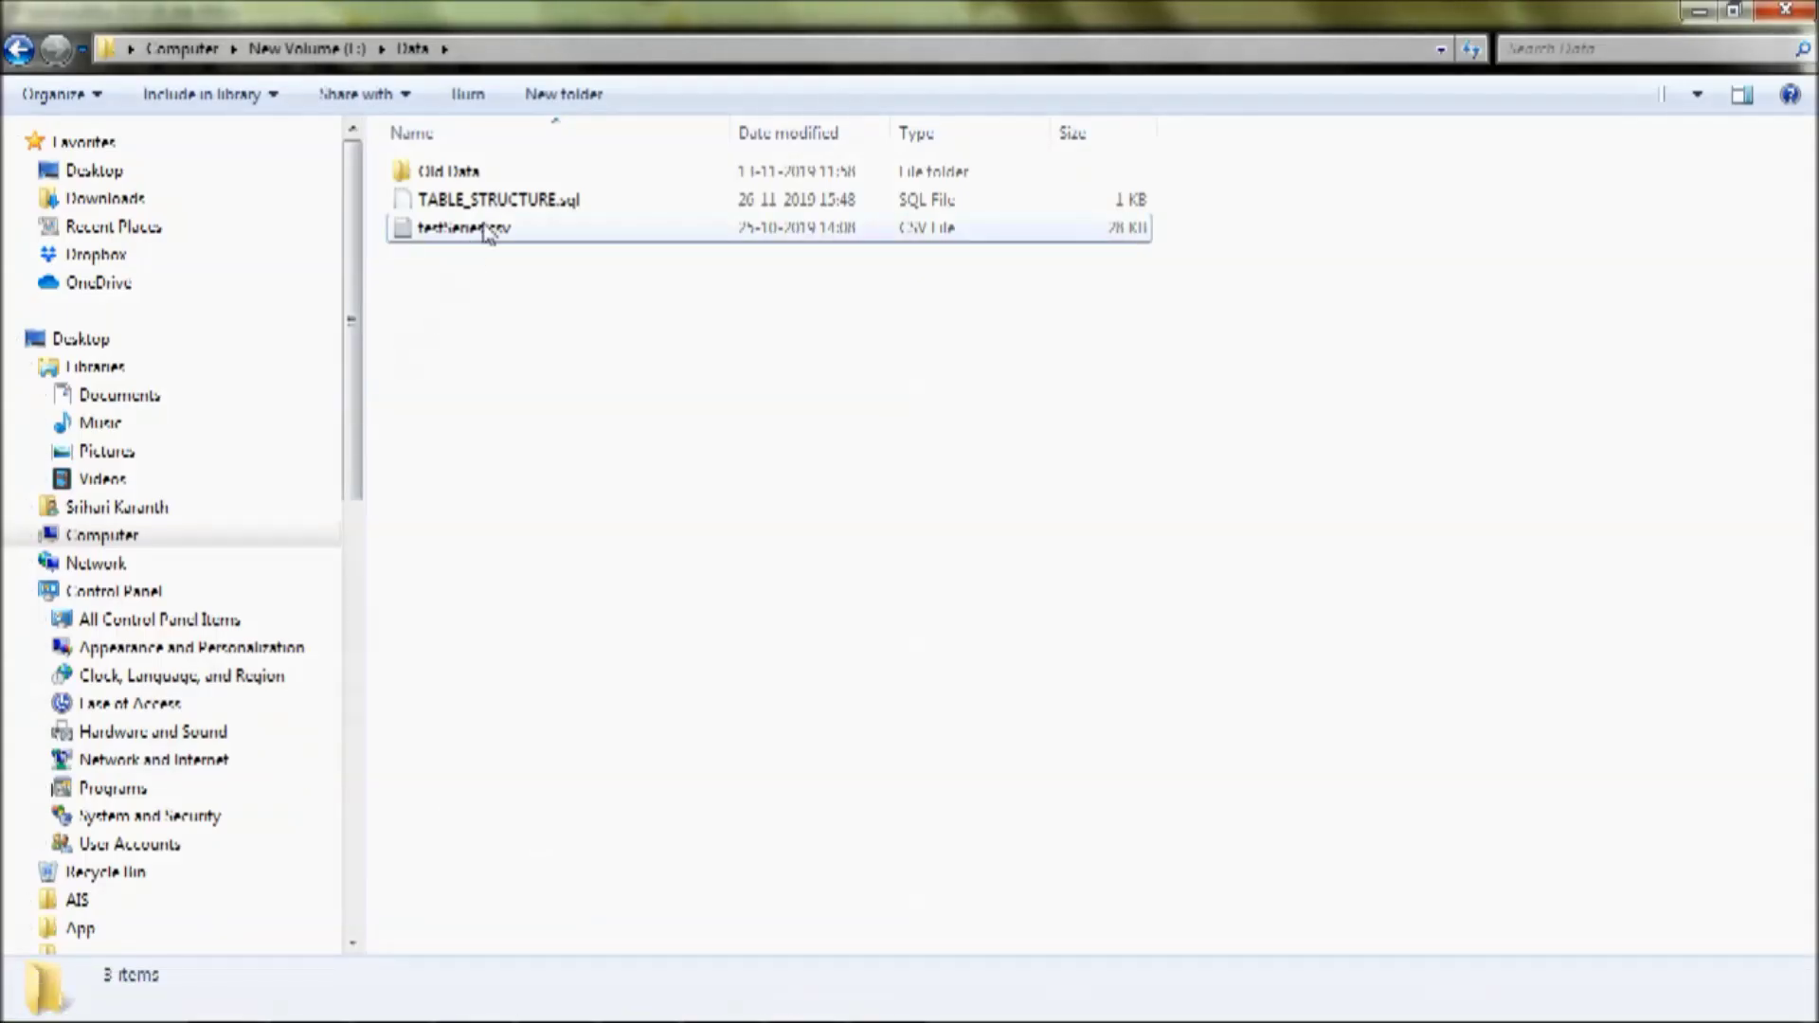
pyautogui.doubleClick(474, 199)
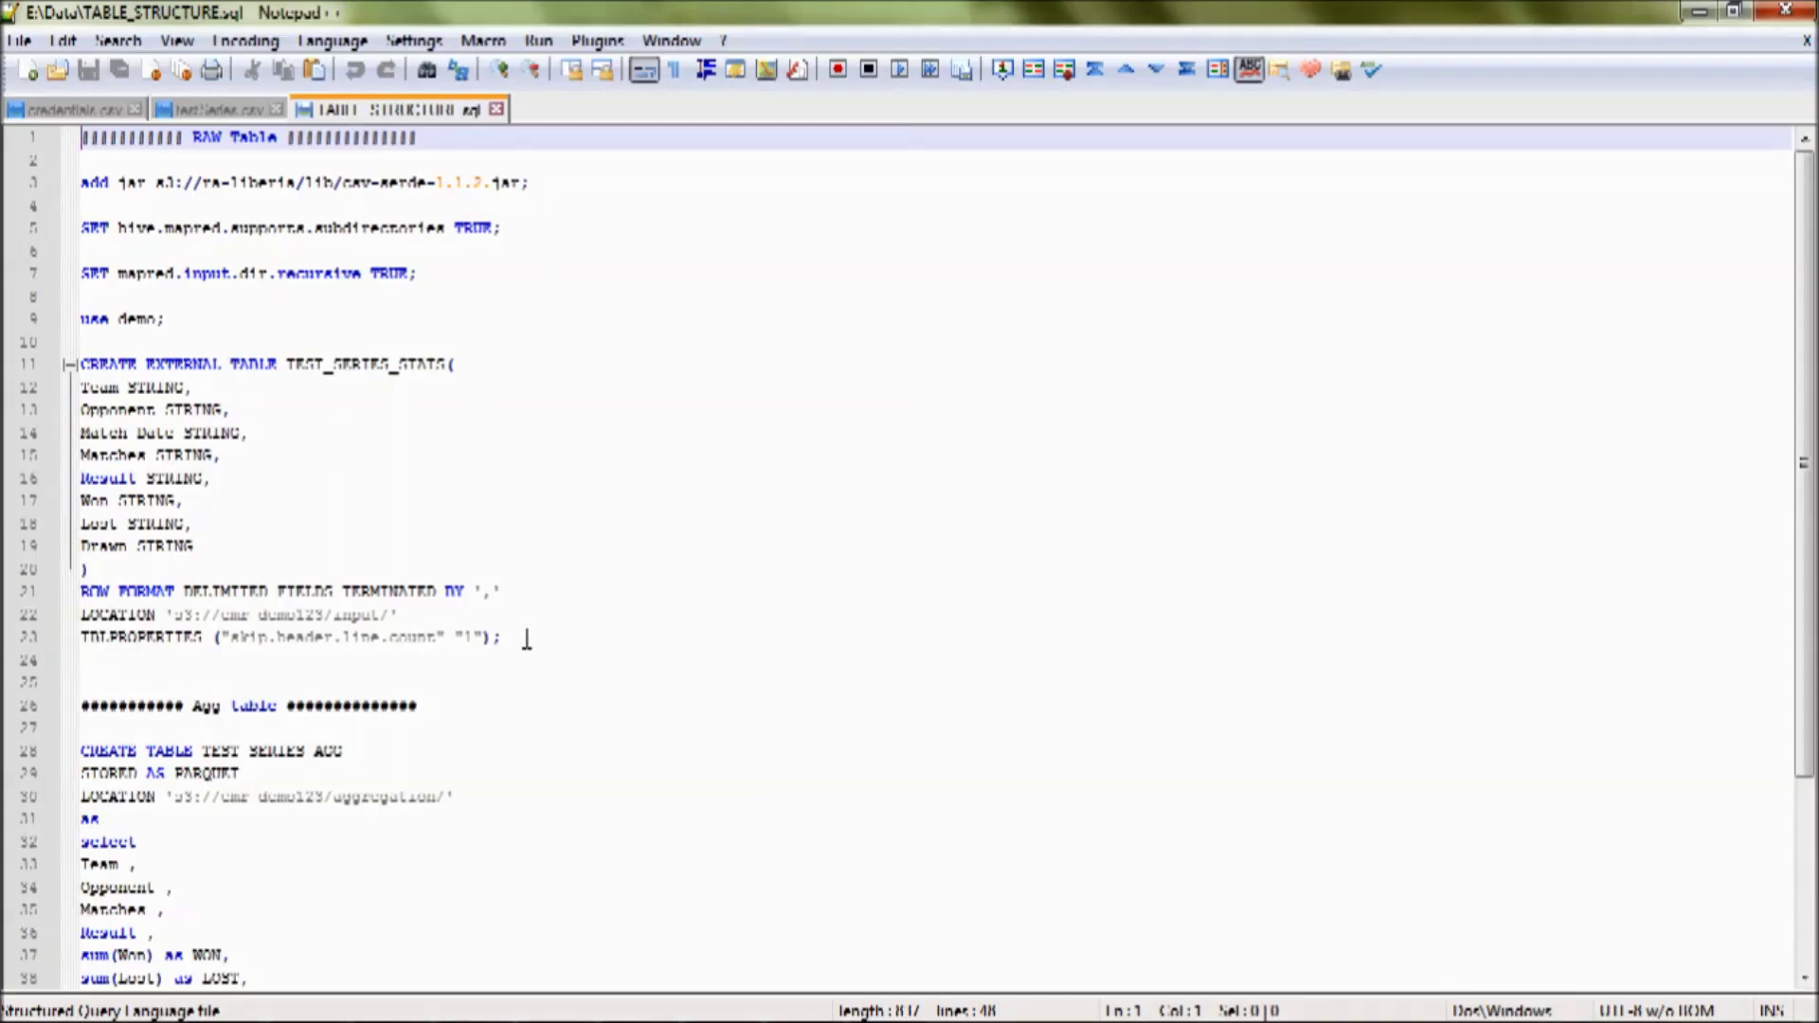
pyautogui.moveTo(148, 363); pyautogui.dragTo(265, 362)
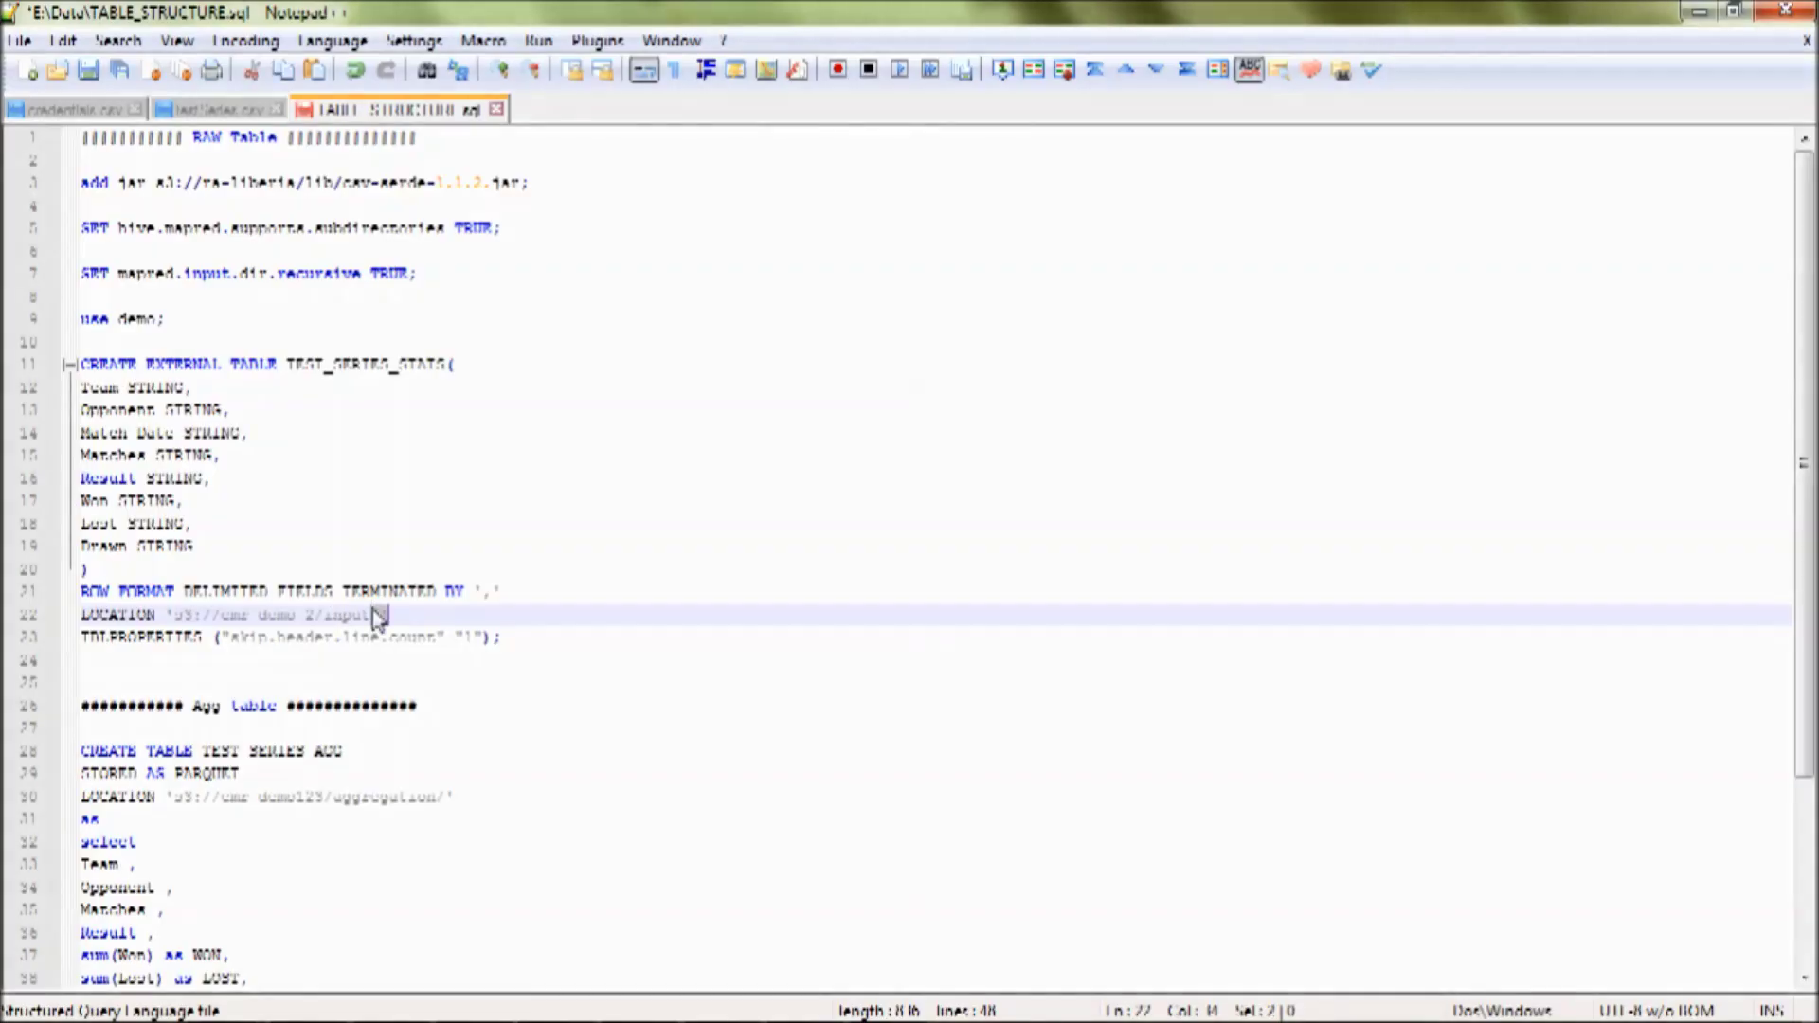
pyautogui.click(368, 630)
pyautogui.click(364, 618)
pyautogui.moveTo(514, 637); pyautogui.dragTo(218, 654)
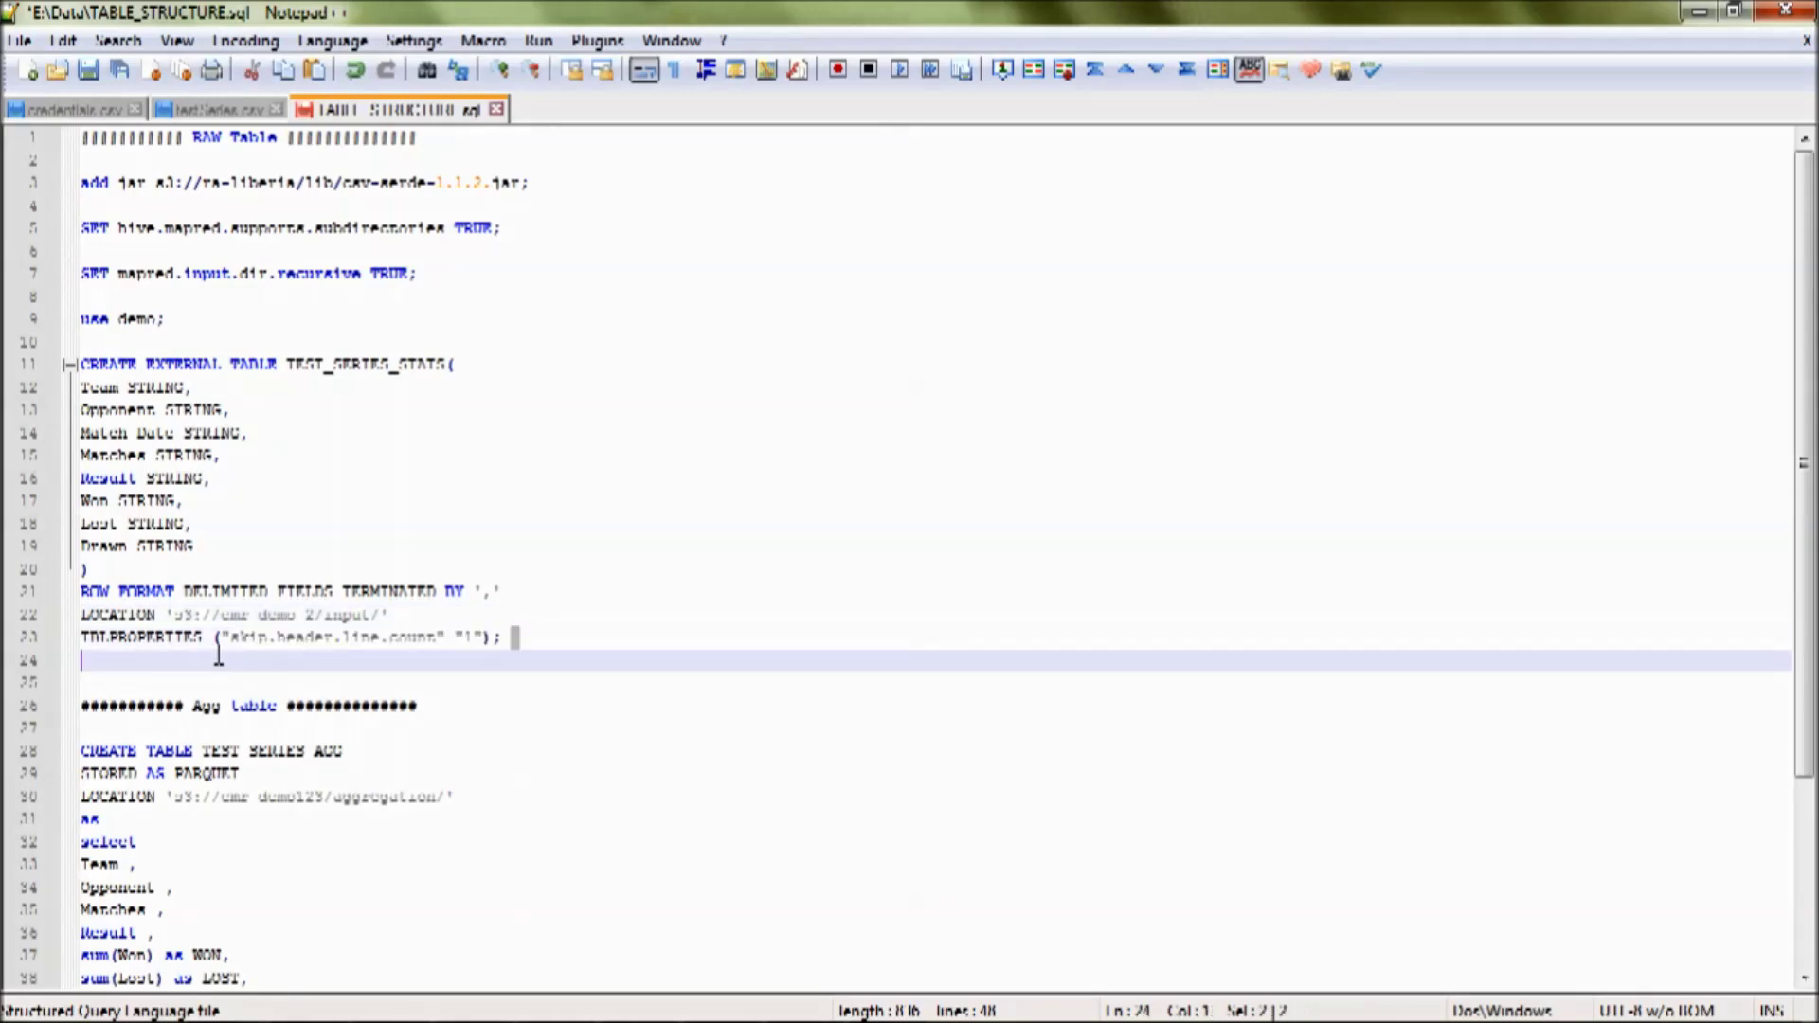
pyautogui.moveTo(480, 592); pyautogui.dragTo(493, 593)
pyautogui.moveTo(83, 390)
pyautogui.mouseDown()
pyautogui.moveTo(189, 462)
pyautogui.moveTo(230, 537)
pyautogui.mouseUp()
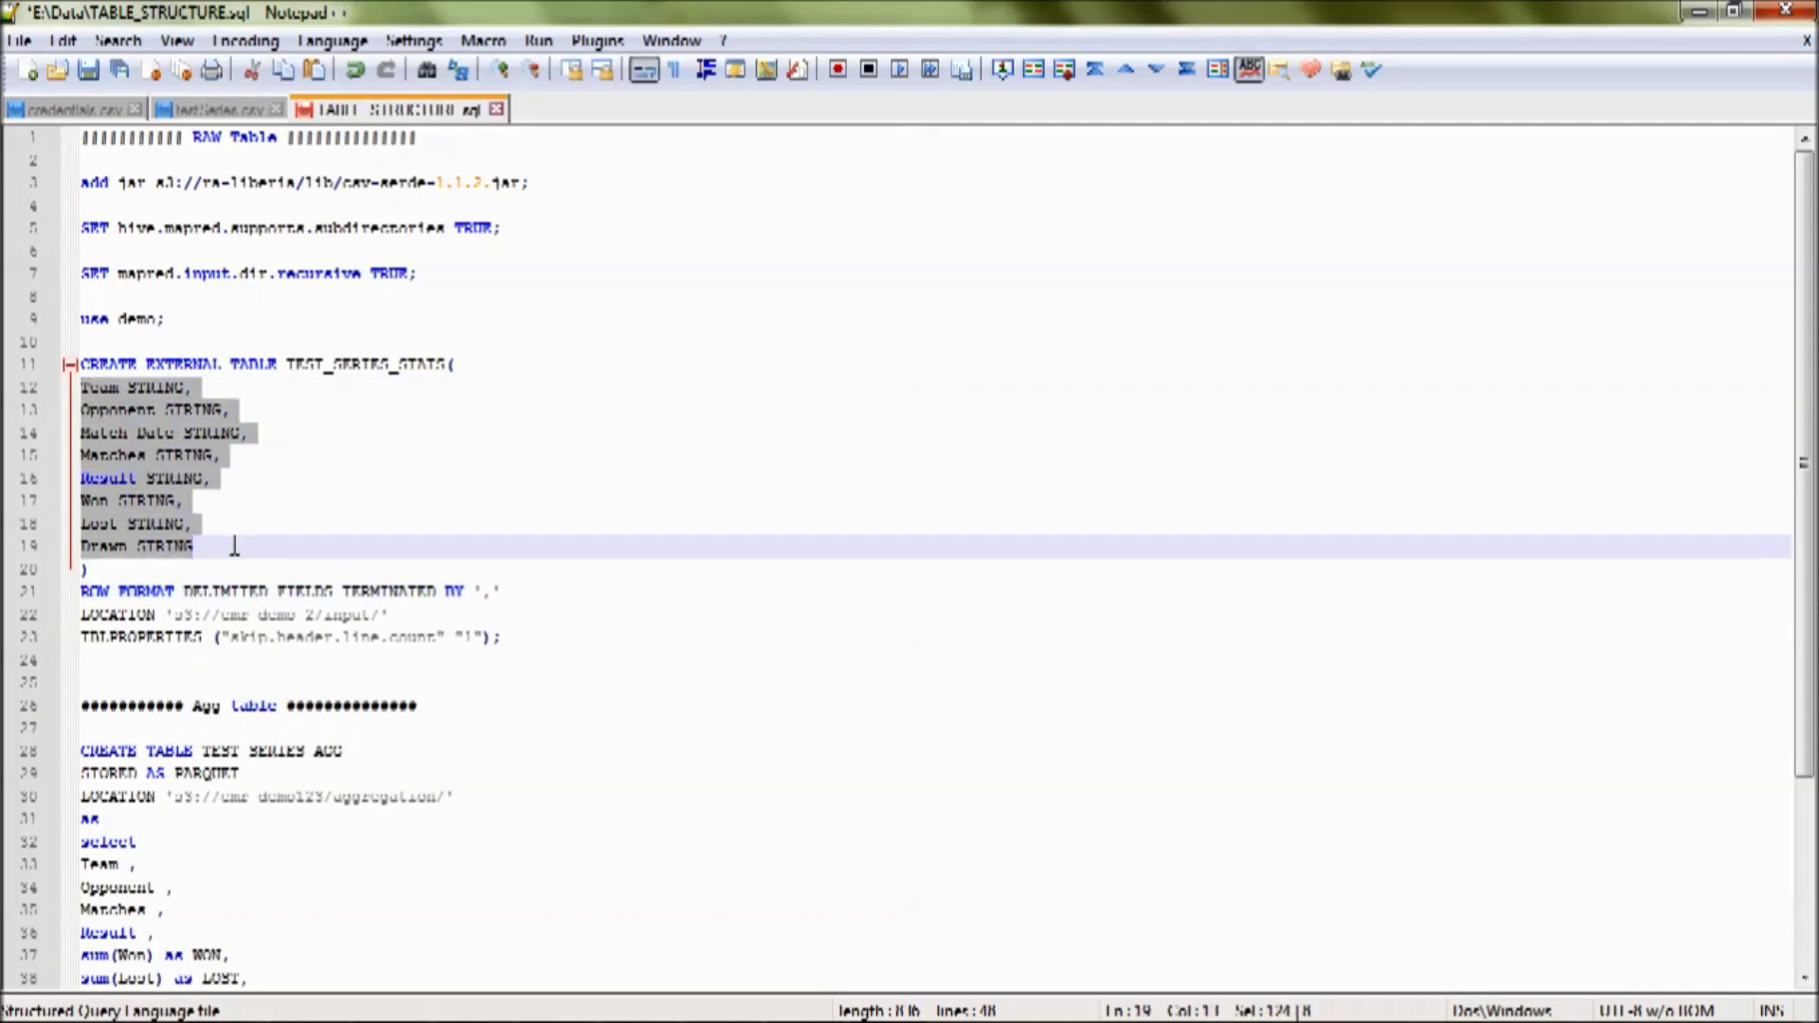
# - Insert a 'create database demo;' line above 'use demo;' and switch back to PuTTY
pyautogui.click(127, 297)
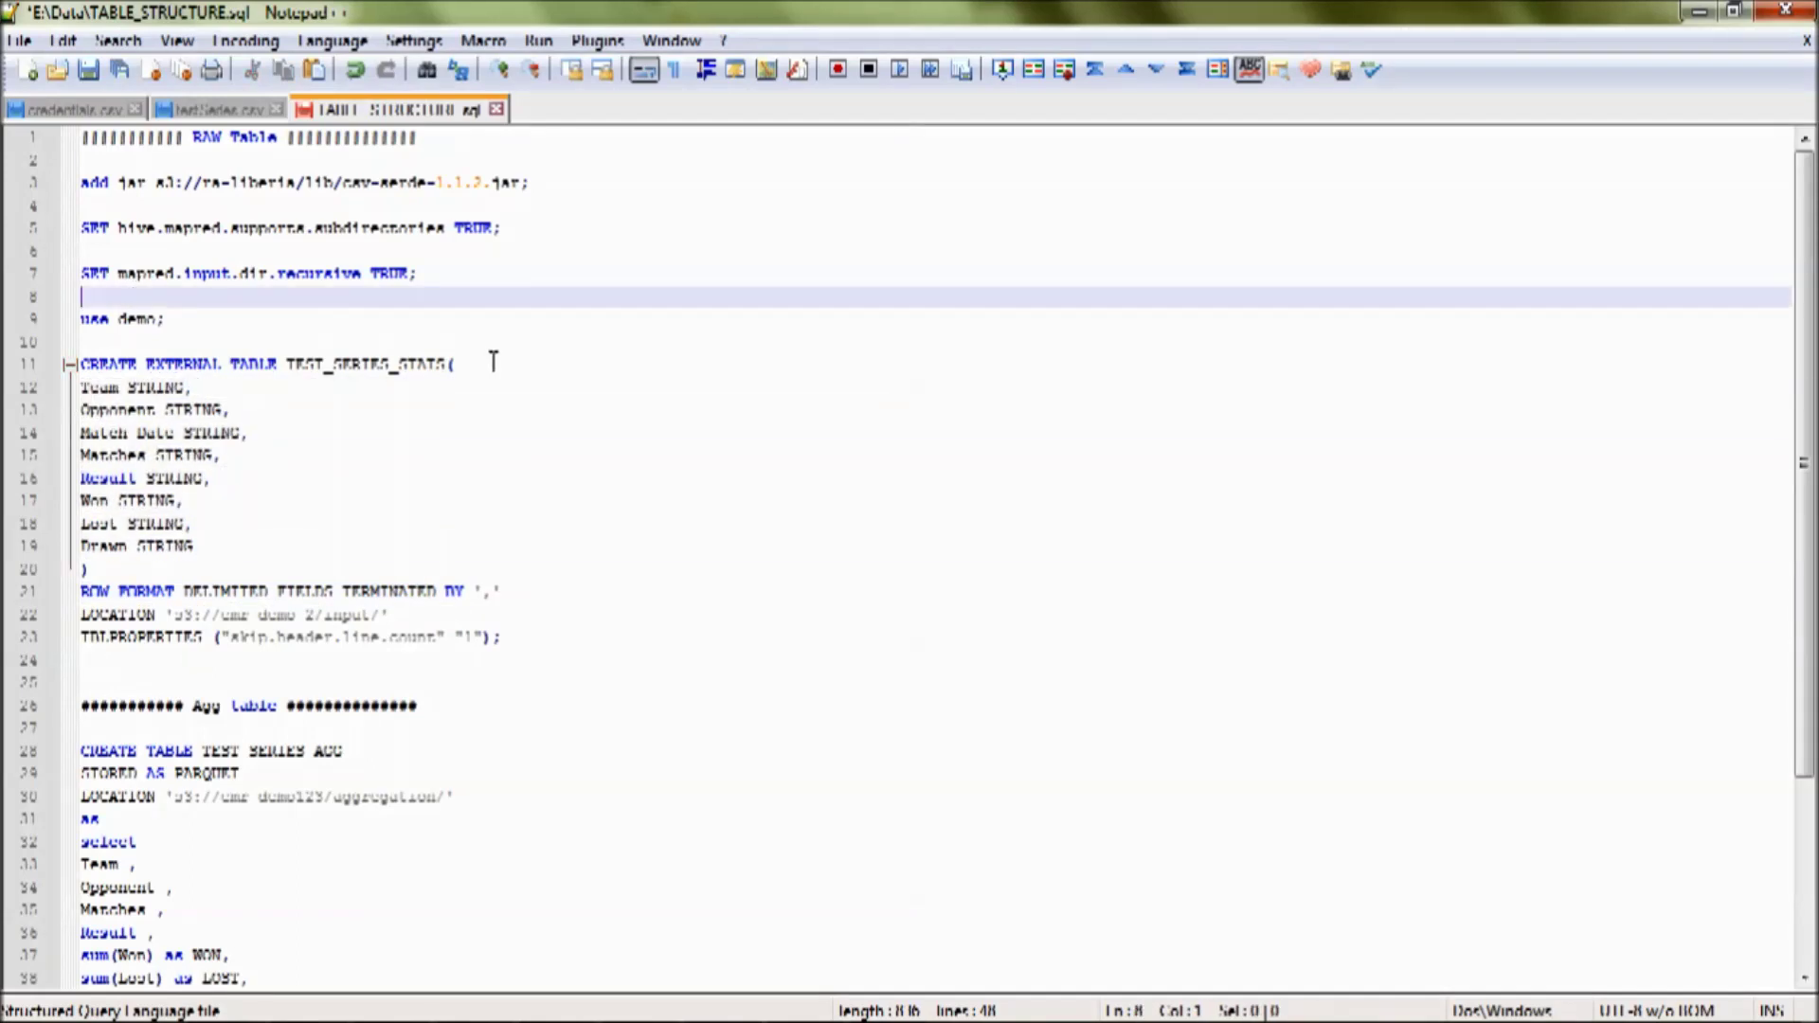
pyautogui.press('Return')
pyautogui.write('create datas')
pyautogui.write('ase ')
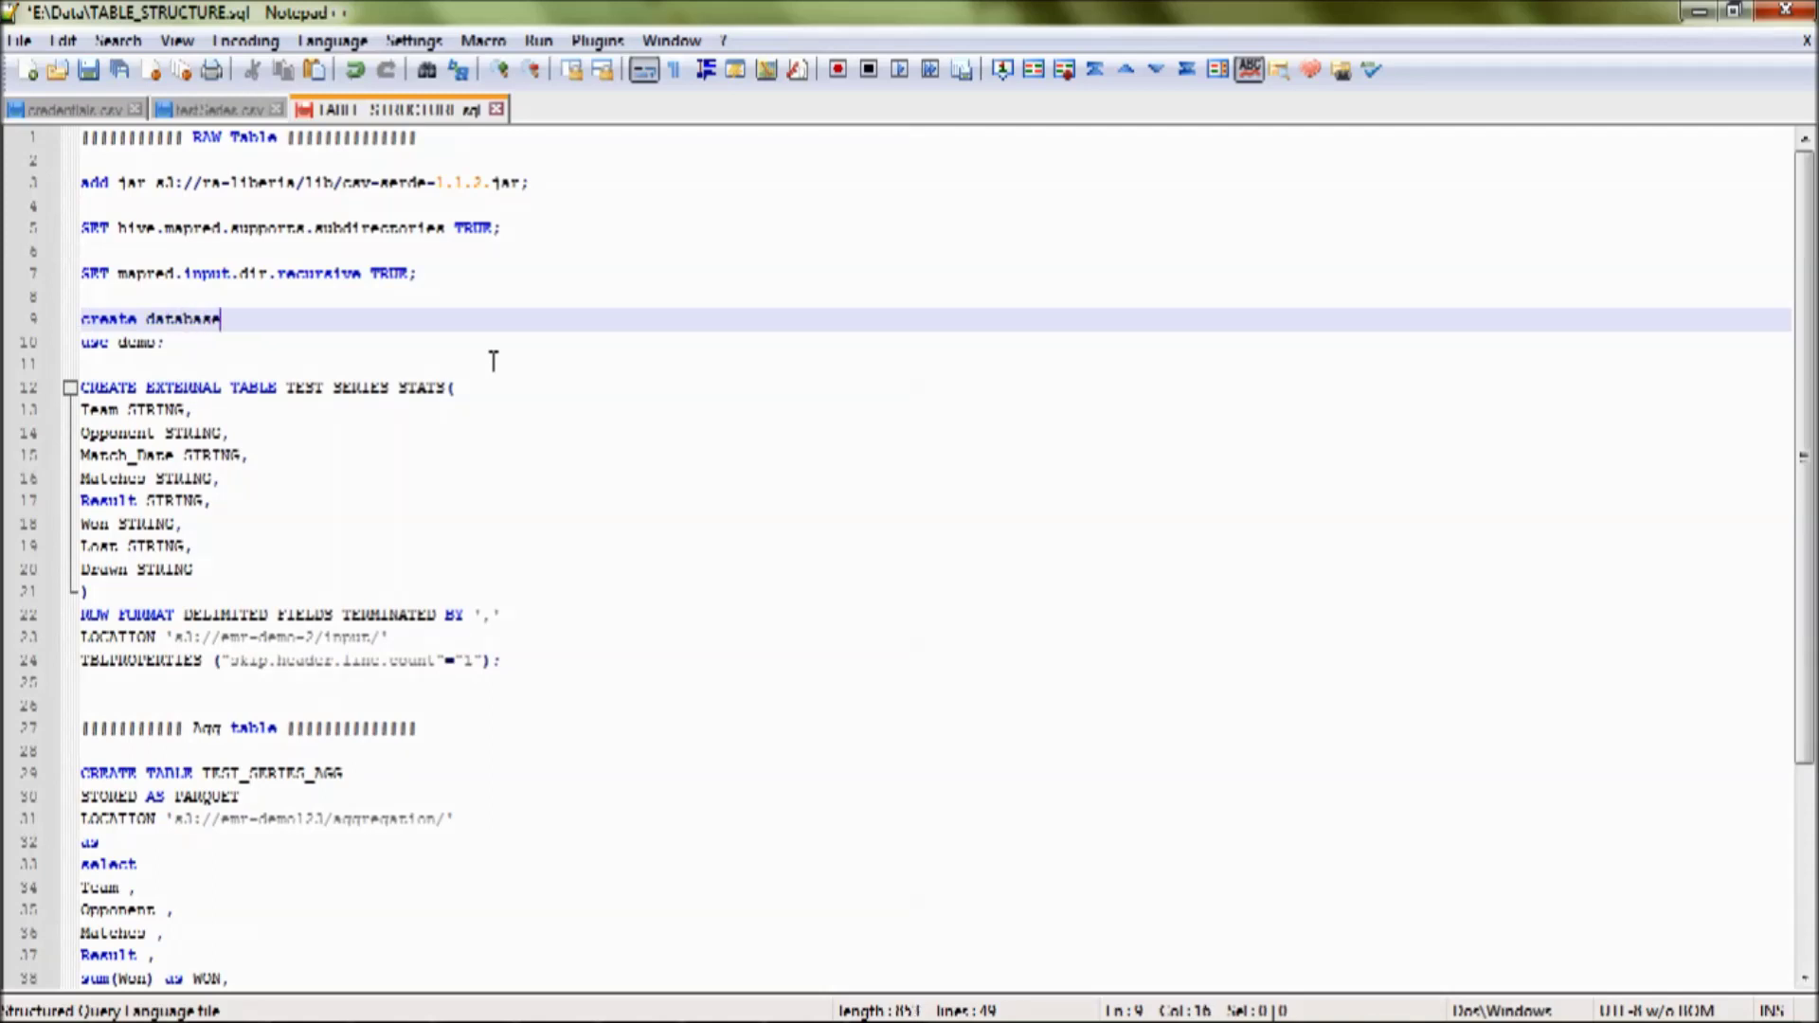
pyautogui.write('demo;')
pyautogui.press('Return')
pyautogui.doubleClick(341, 413)
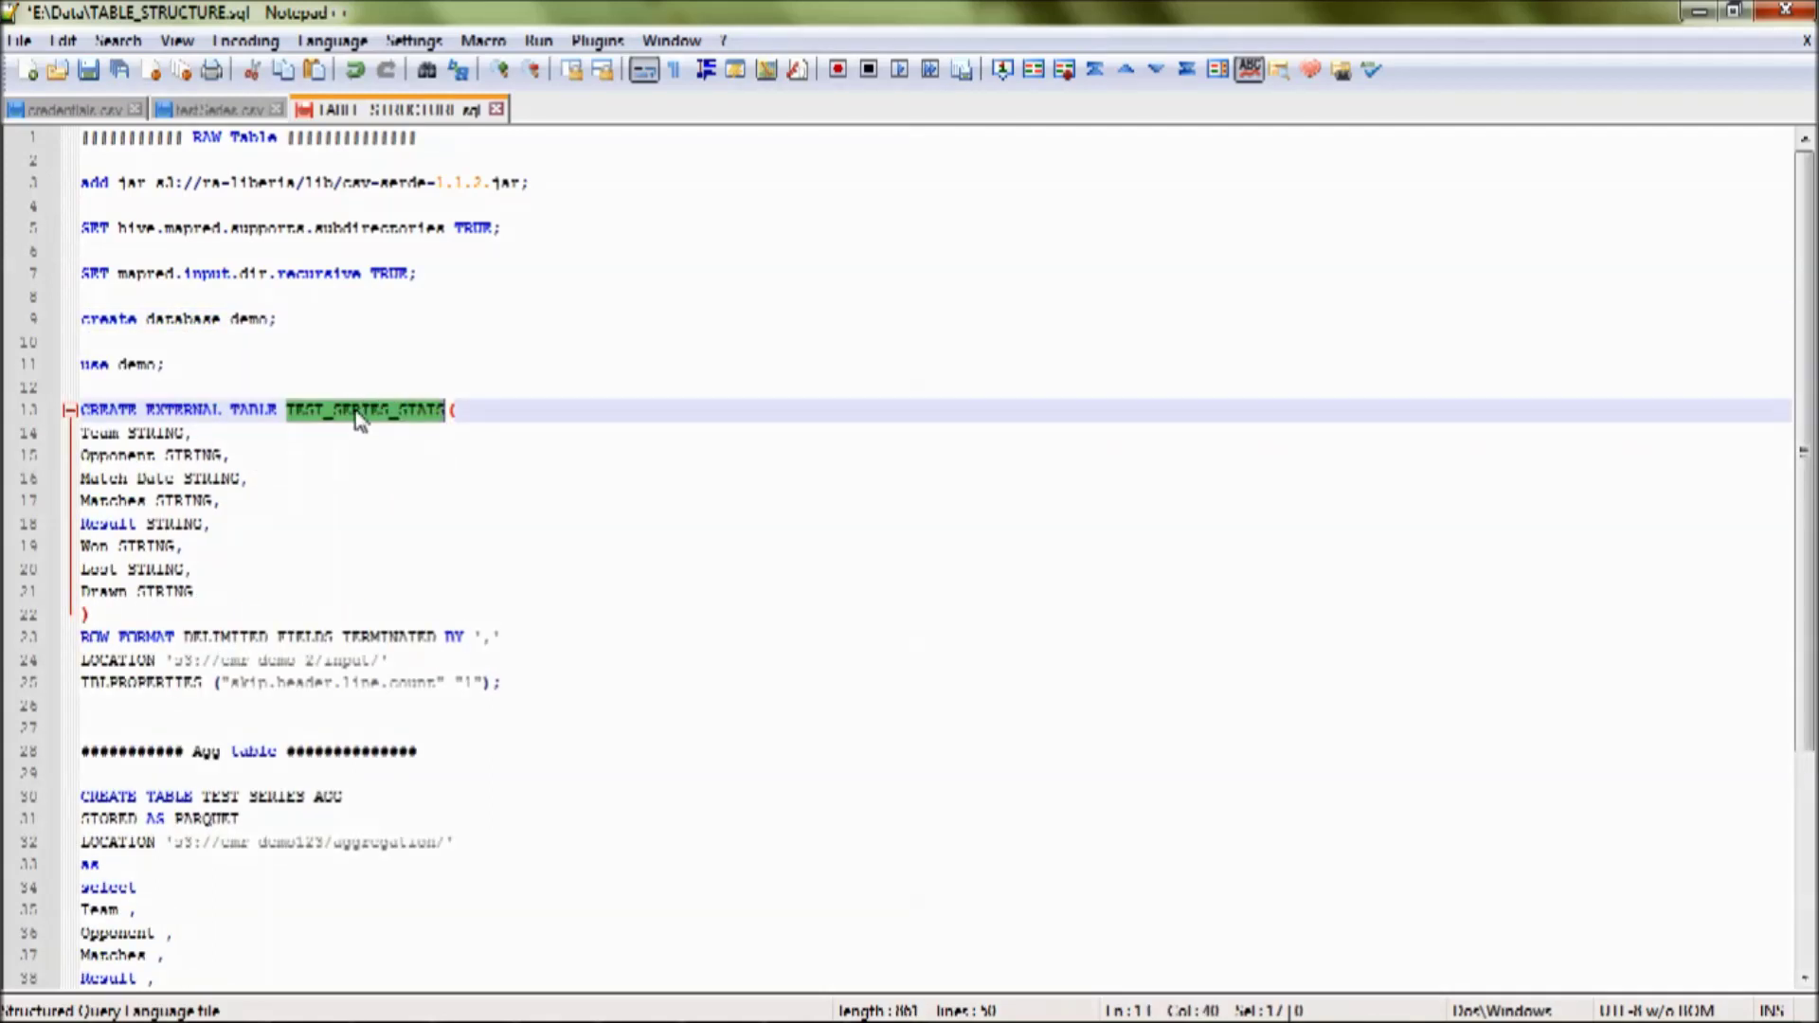
pyautogui.doubleClick(147, 365)
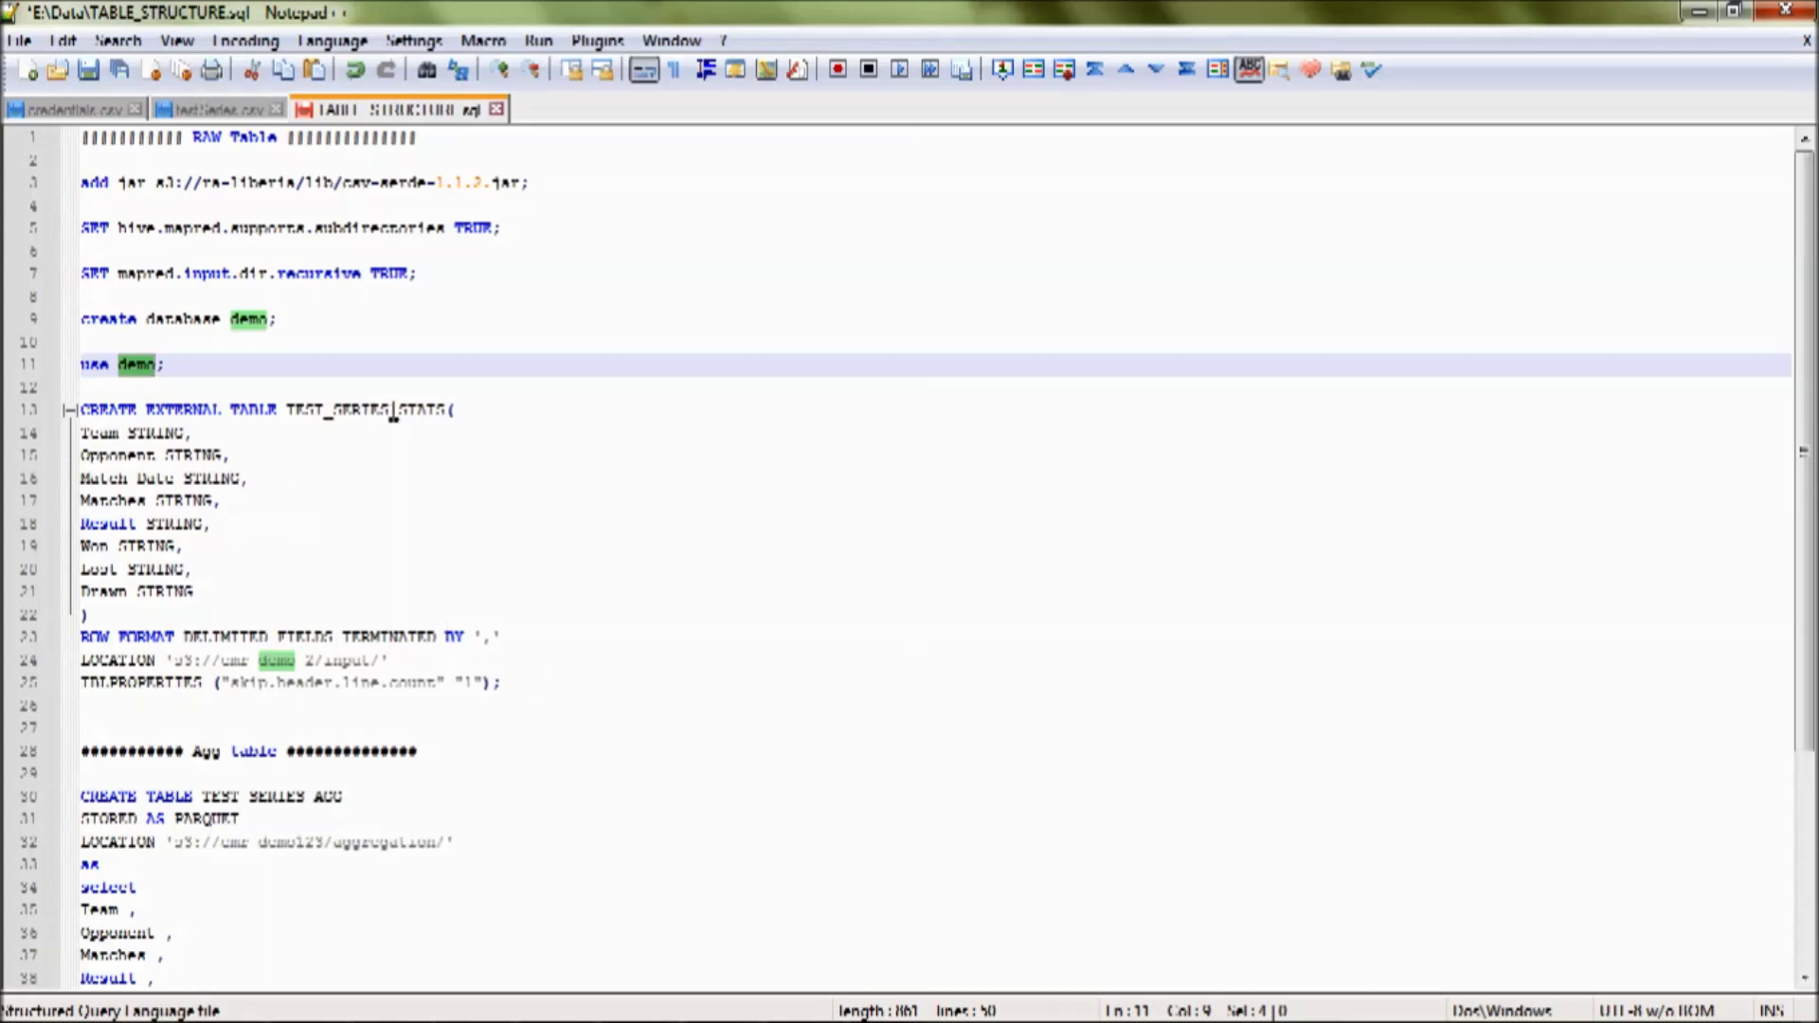
pyautogui.scroll(-1, 389, 422)
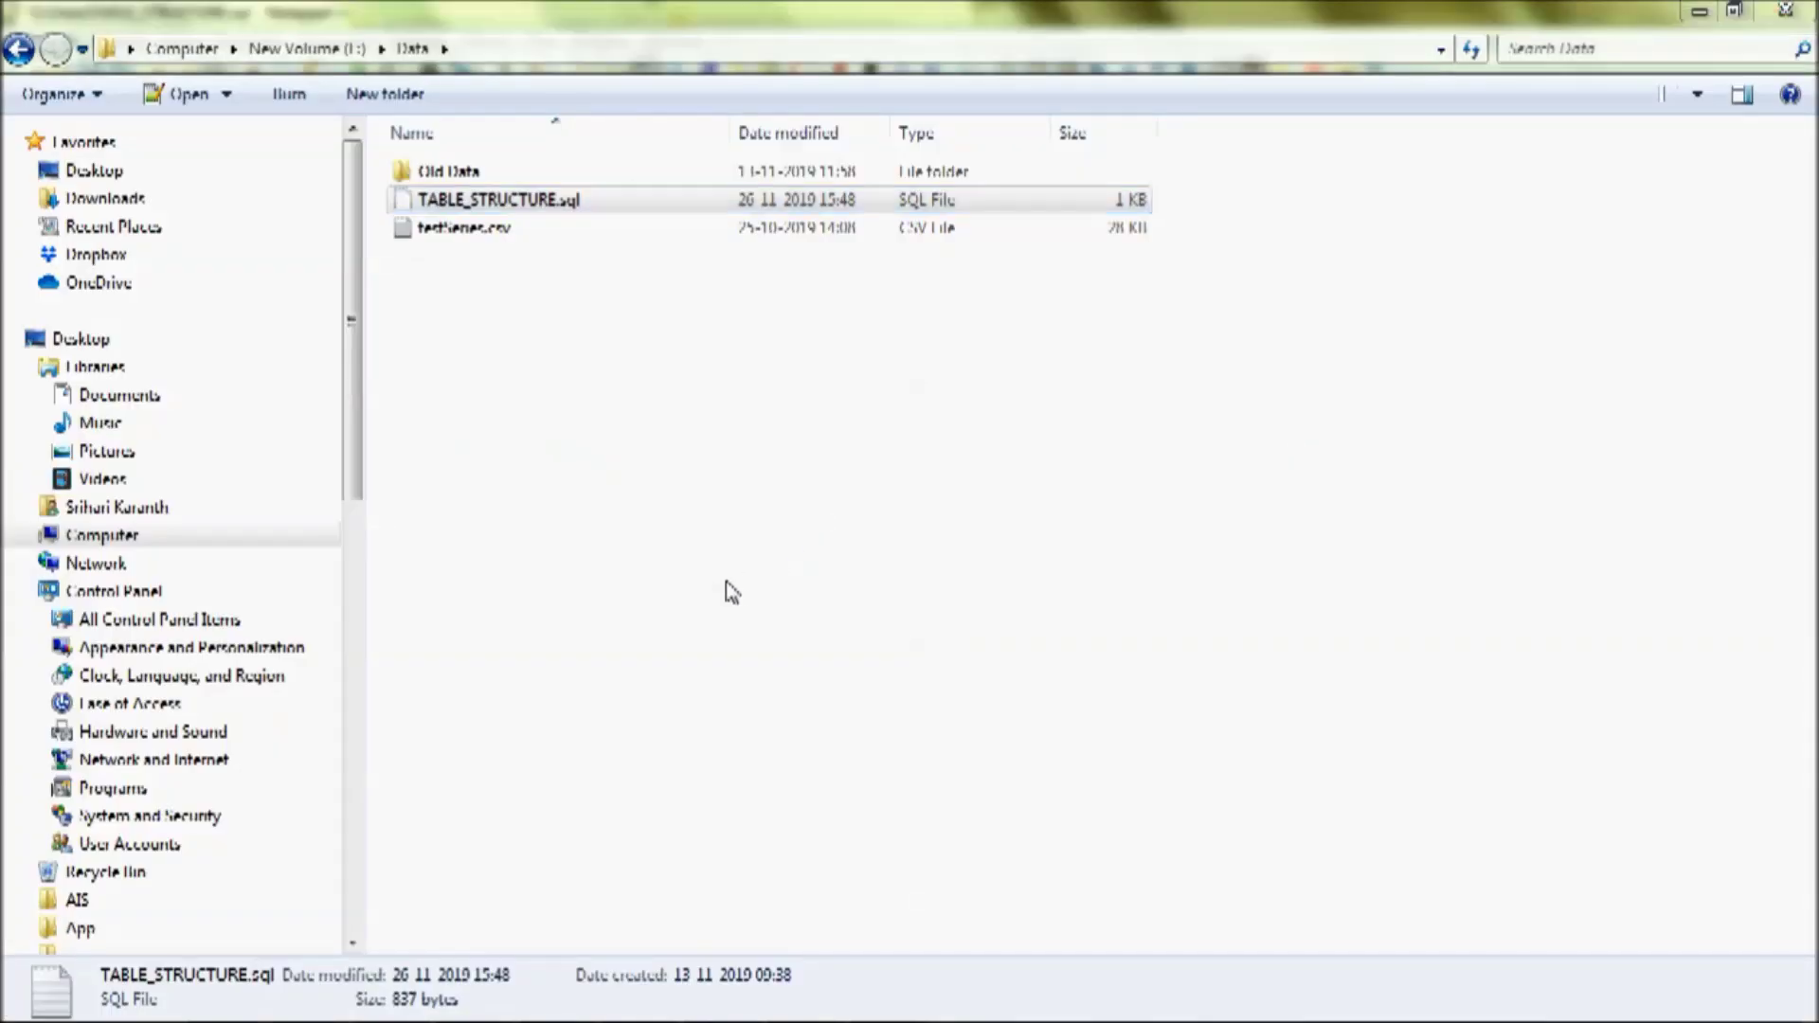
pyautogui.hotkey('alt', 'Tab')
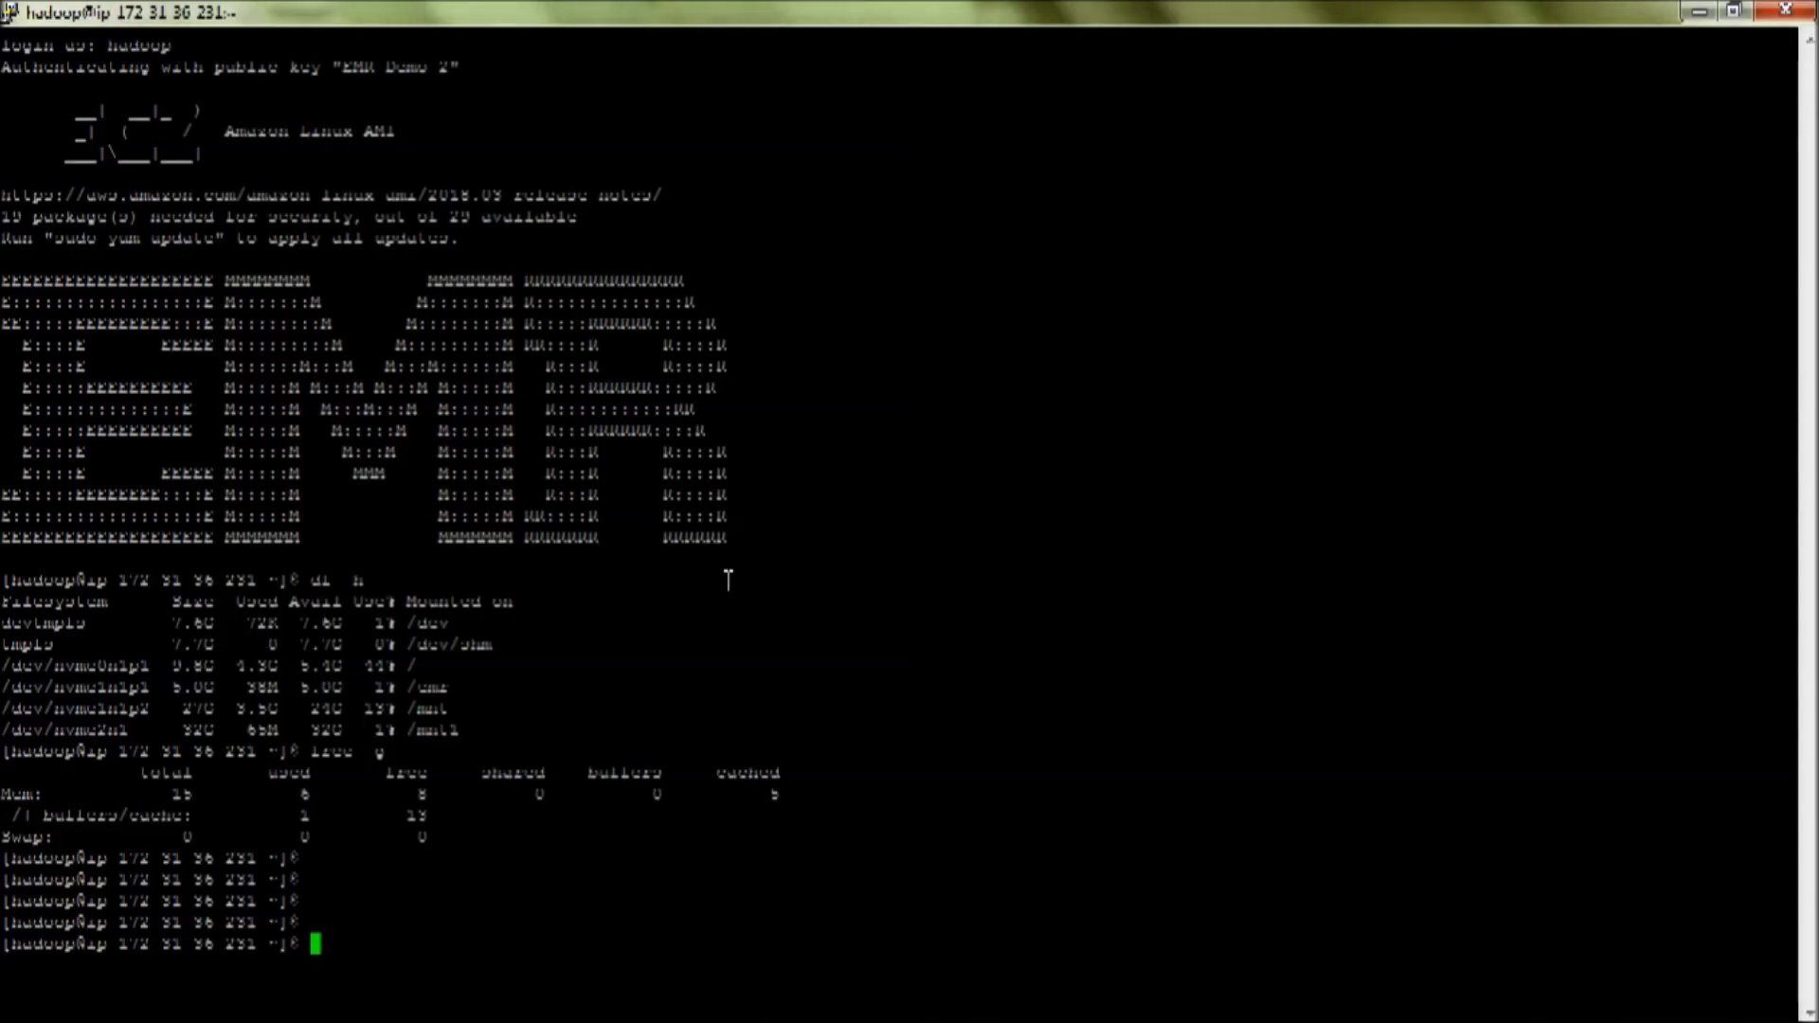
# - Create external_table.sql in vi with the pasted Hive script and save it
pyautogui.write('vi ')
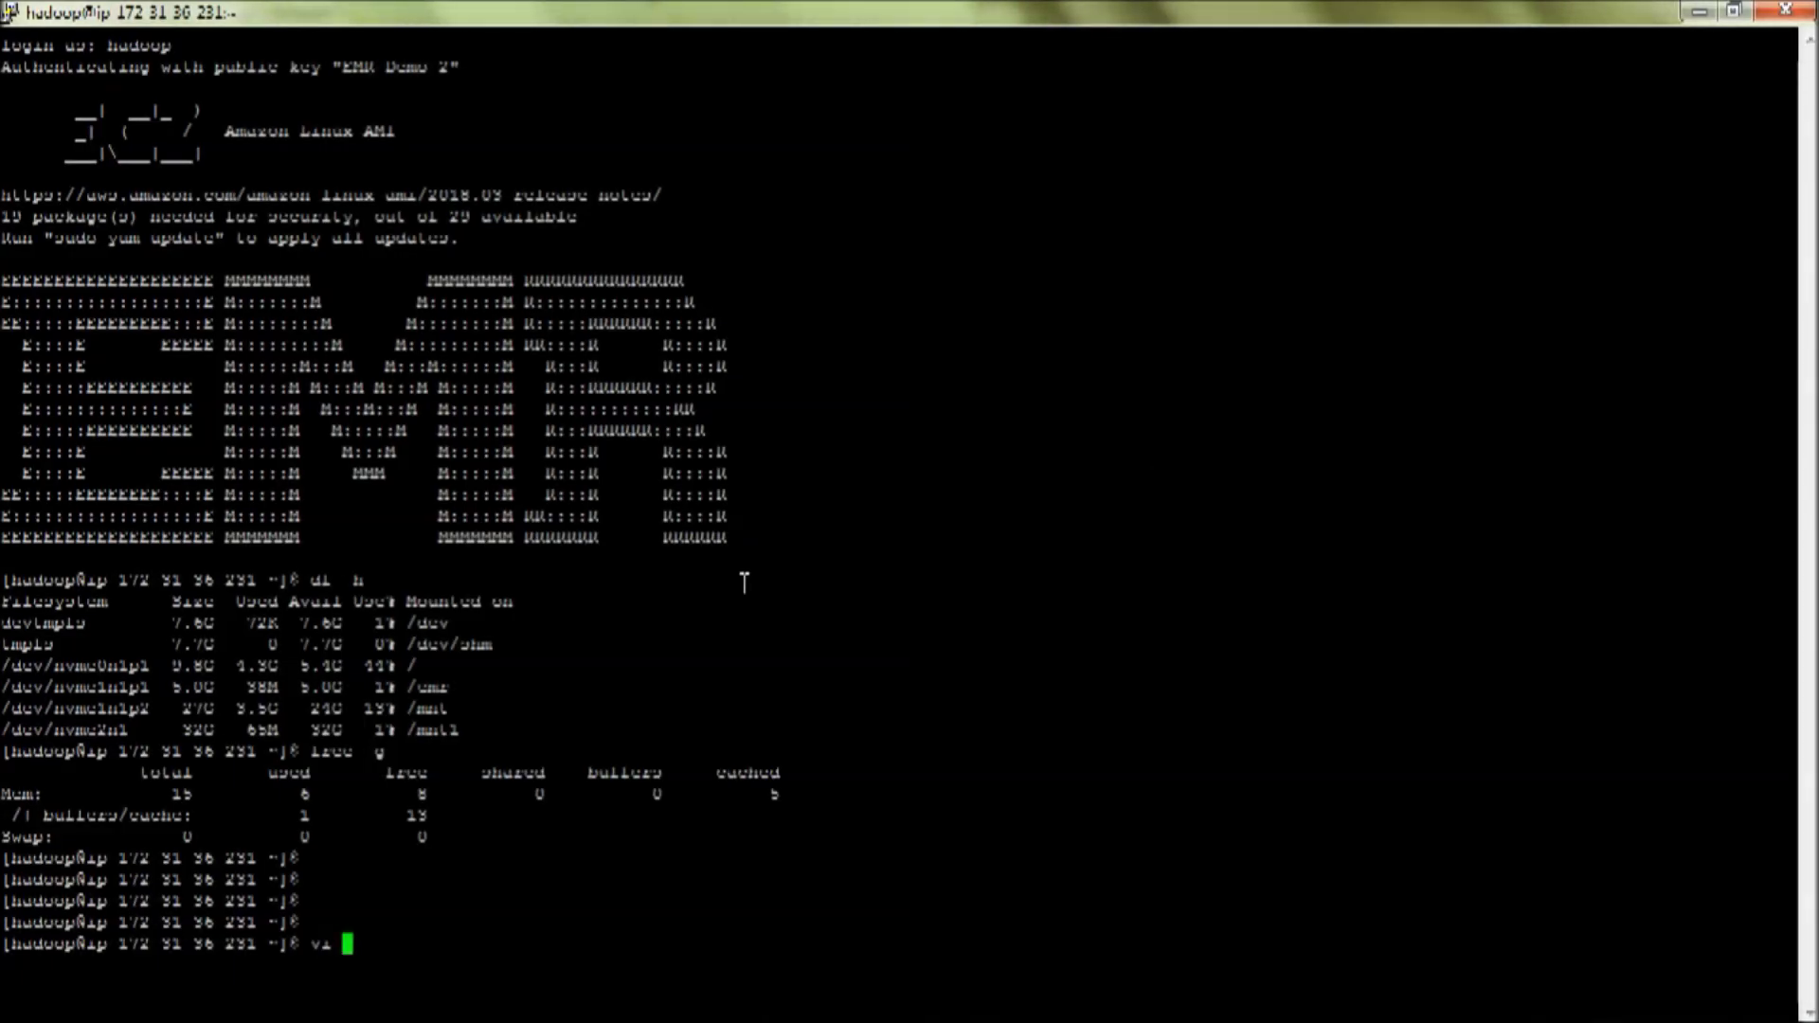
pyautogui.write('external_tu')
pyautogui.write('ble.sql')
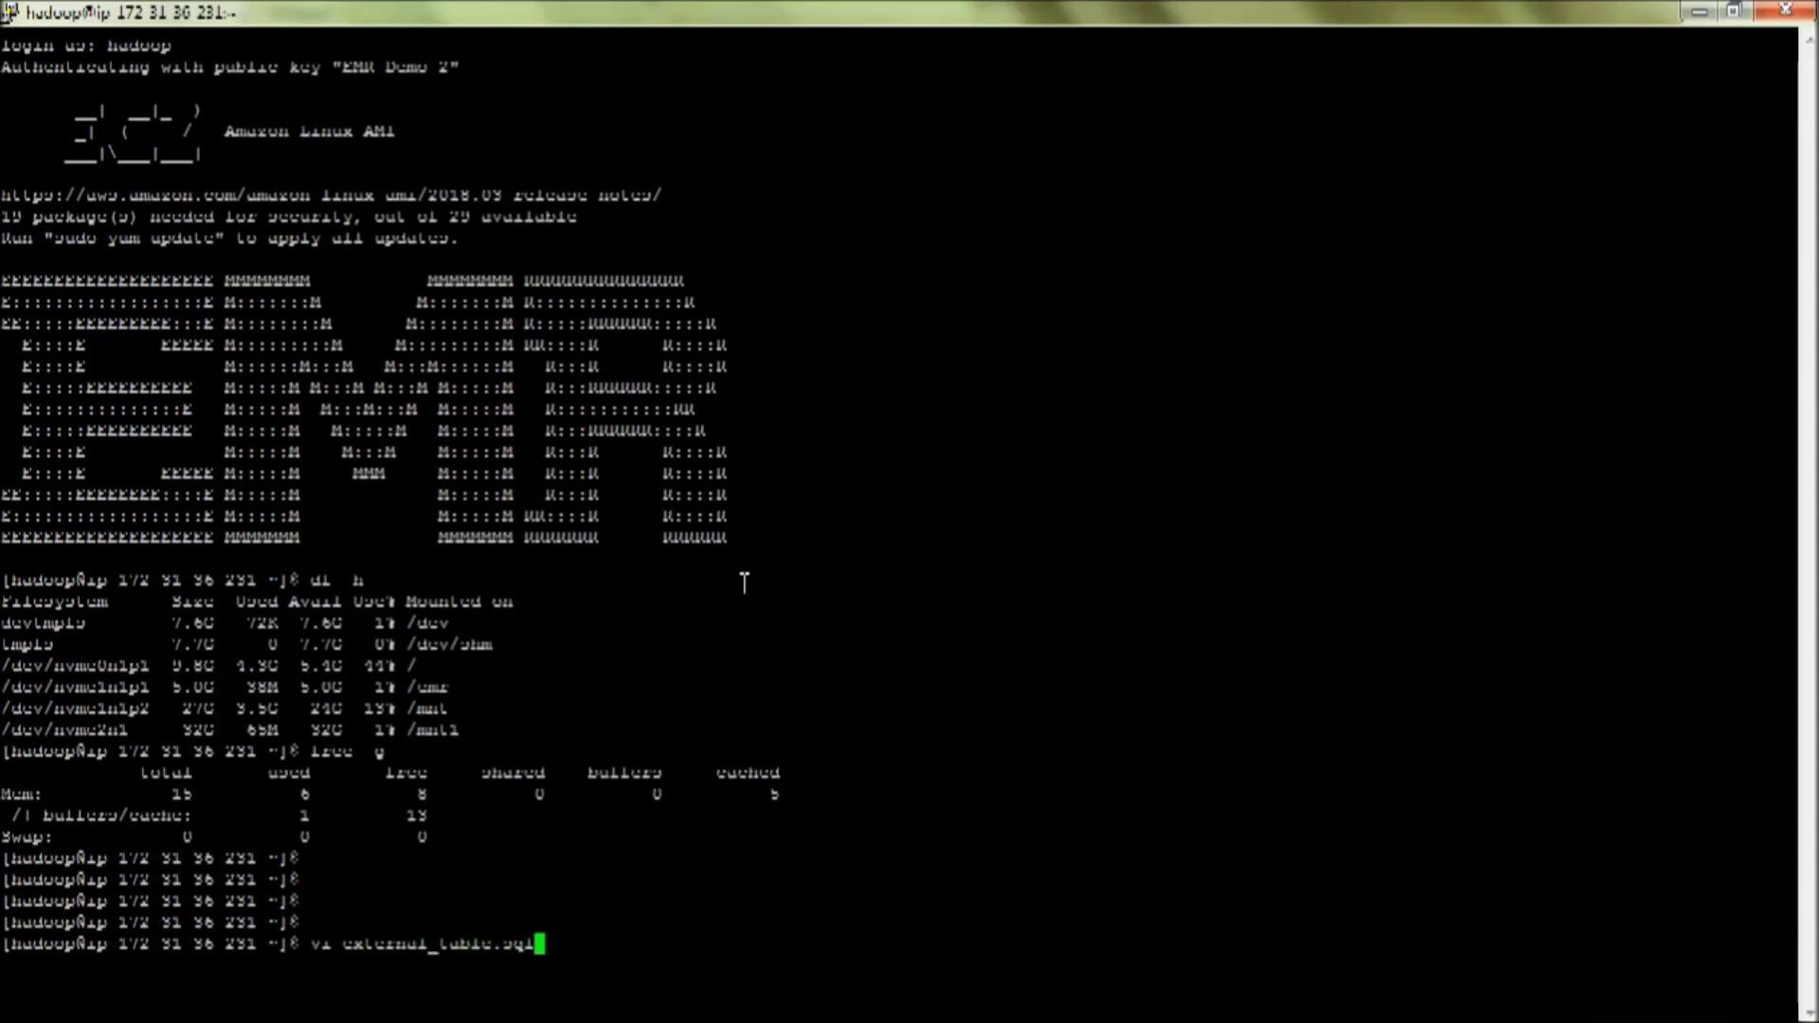
pyautogui.press('Return')
pyautogui.press('i')
pyautogui.rightClick(745, 582)
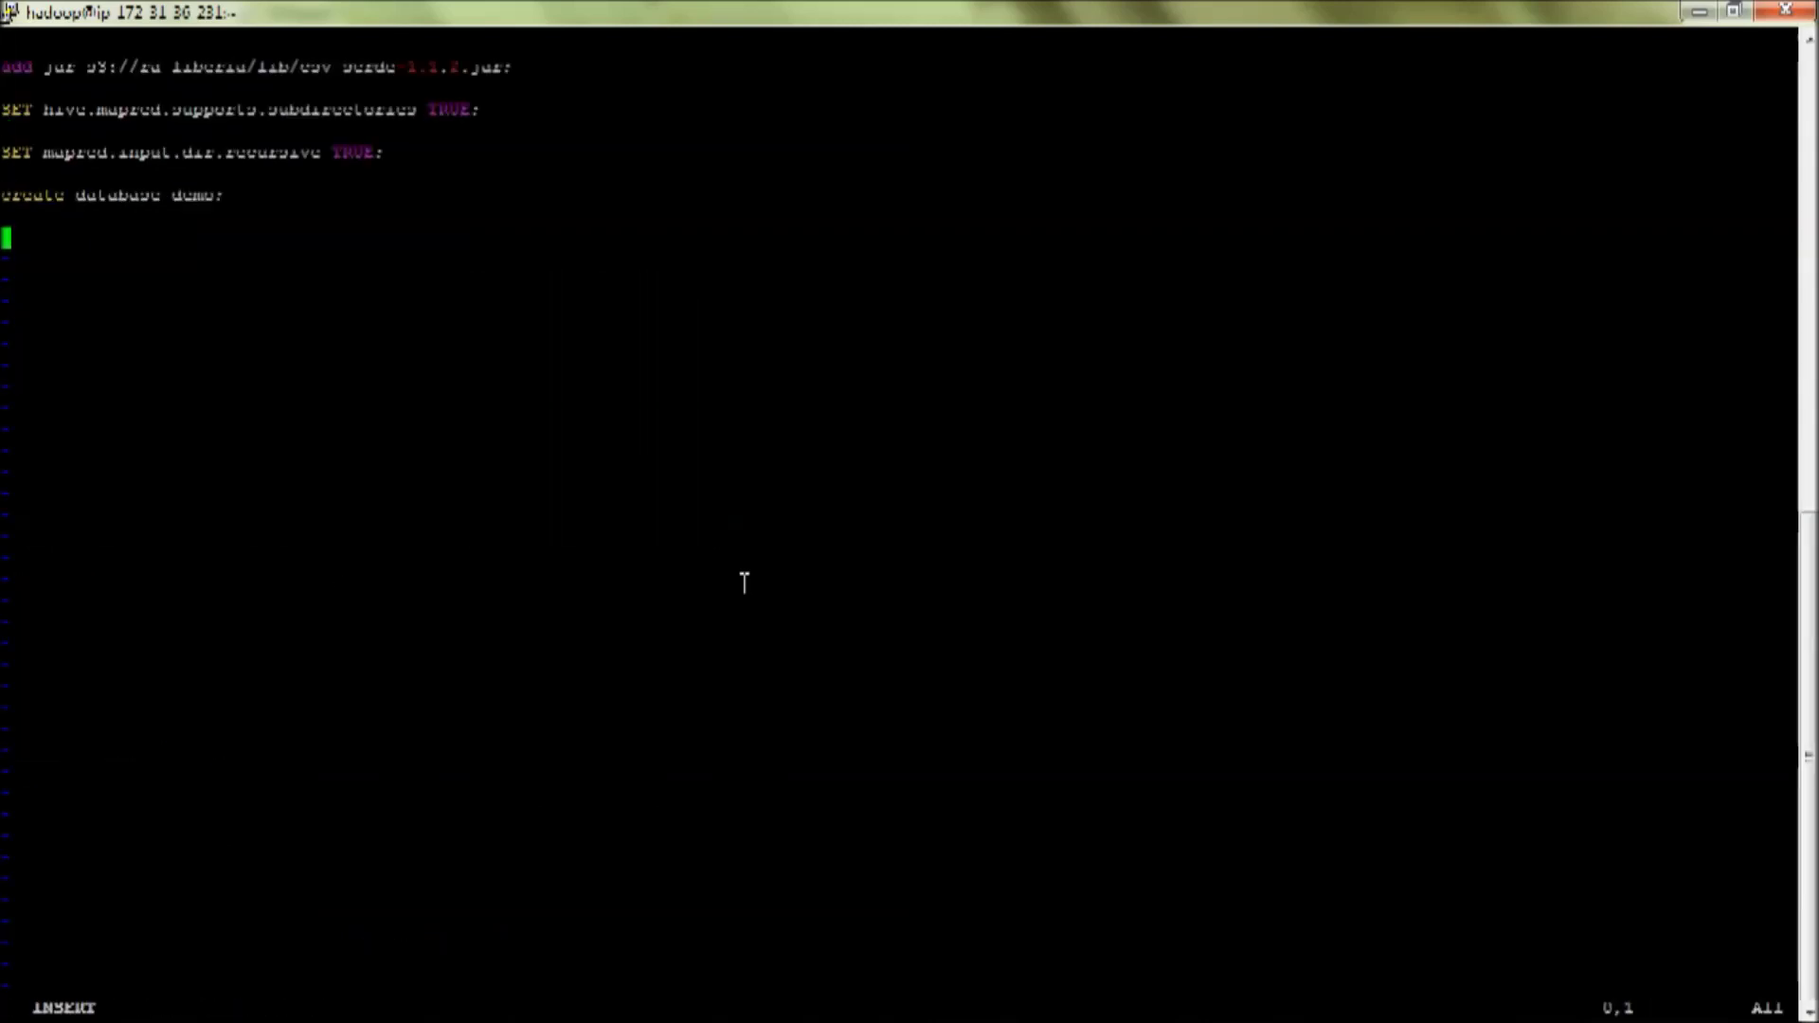
pyautogui.press('Escape')
pyautogui.write(':wq')
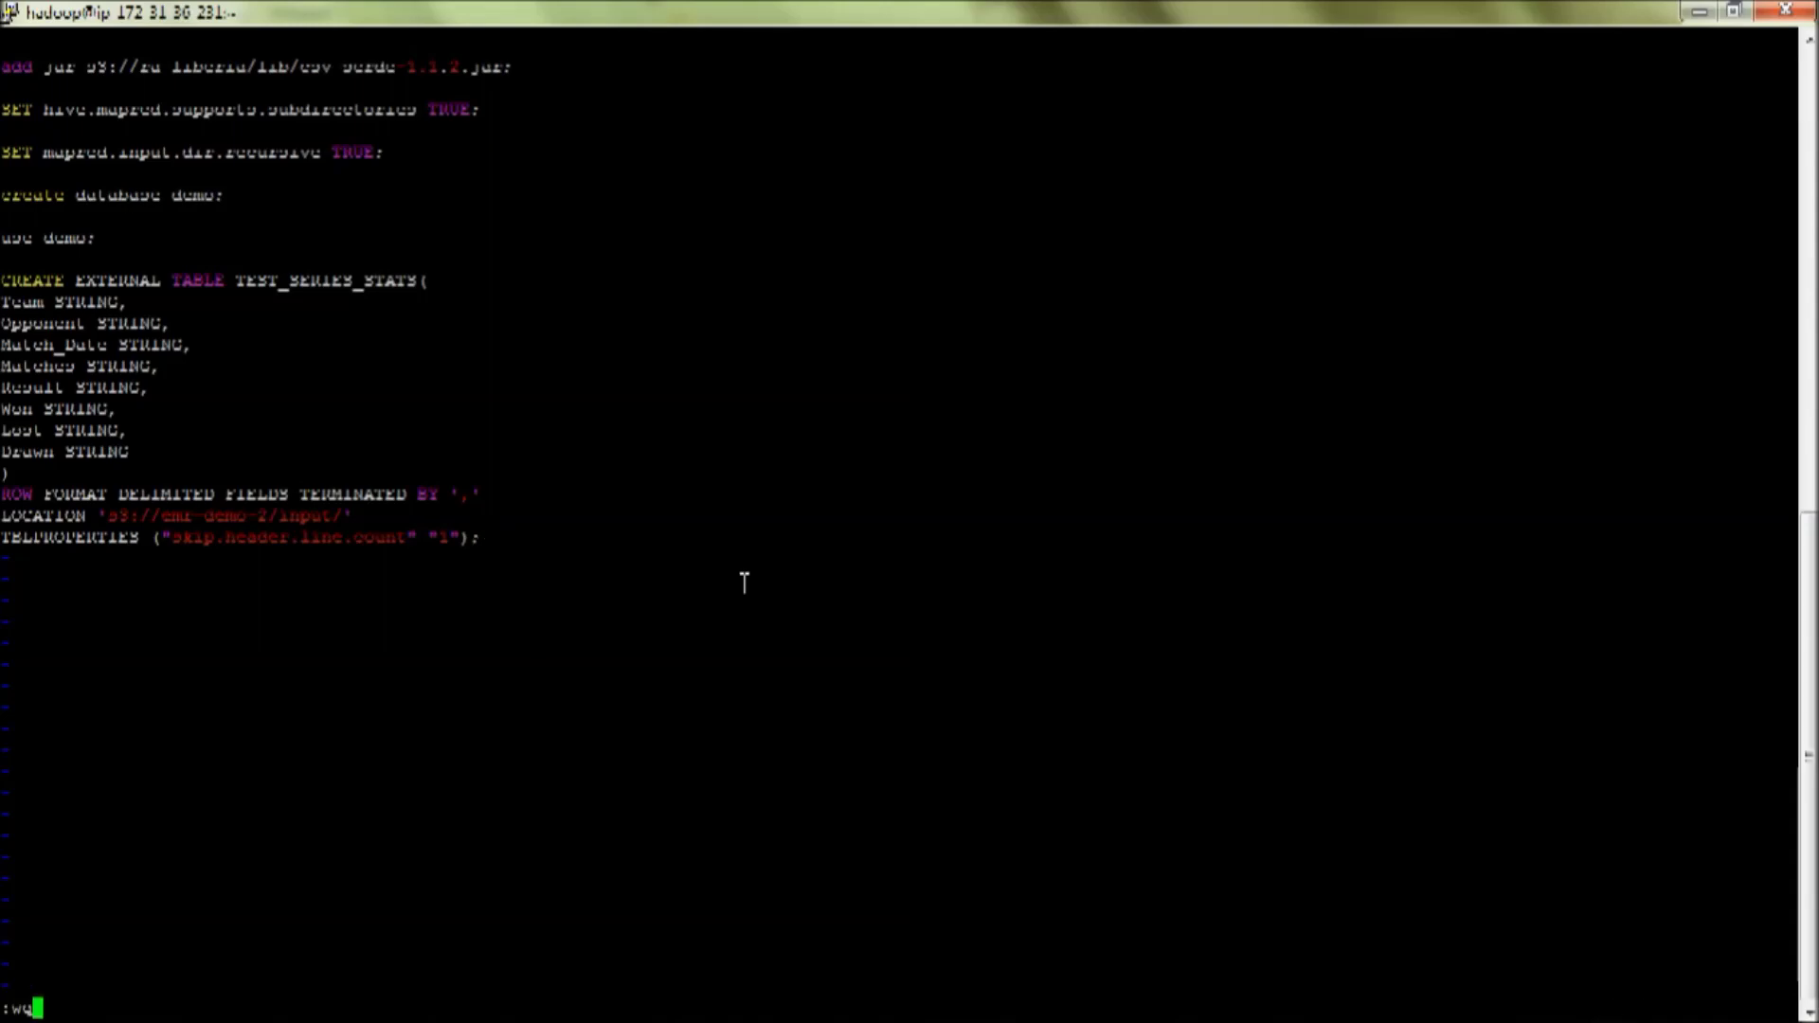
pyautogui.press('Return')
pyautogui.press('Up')
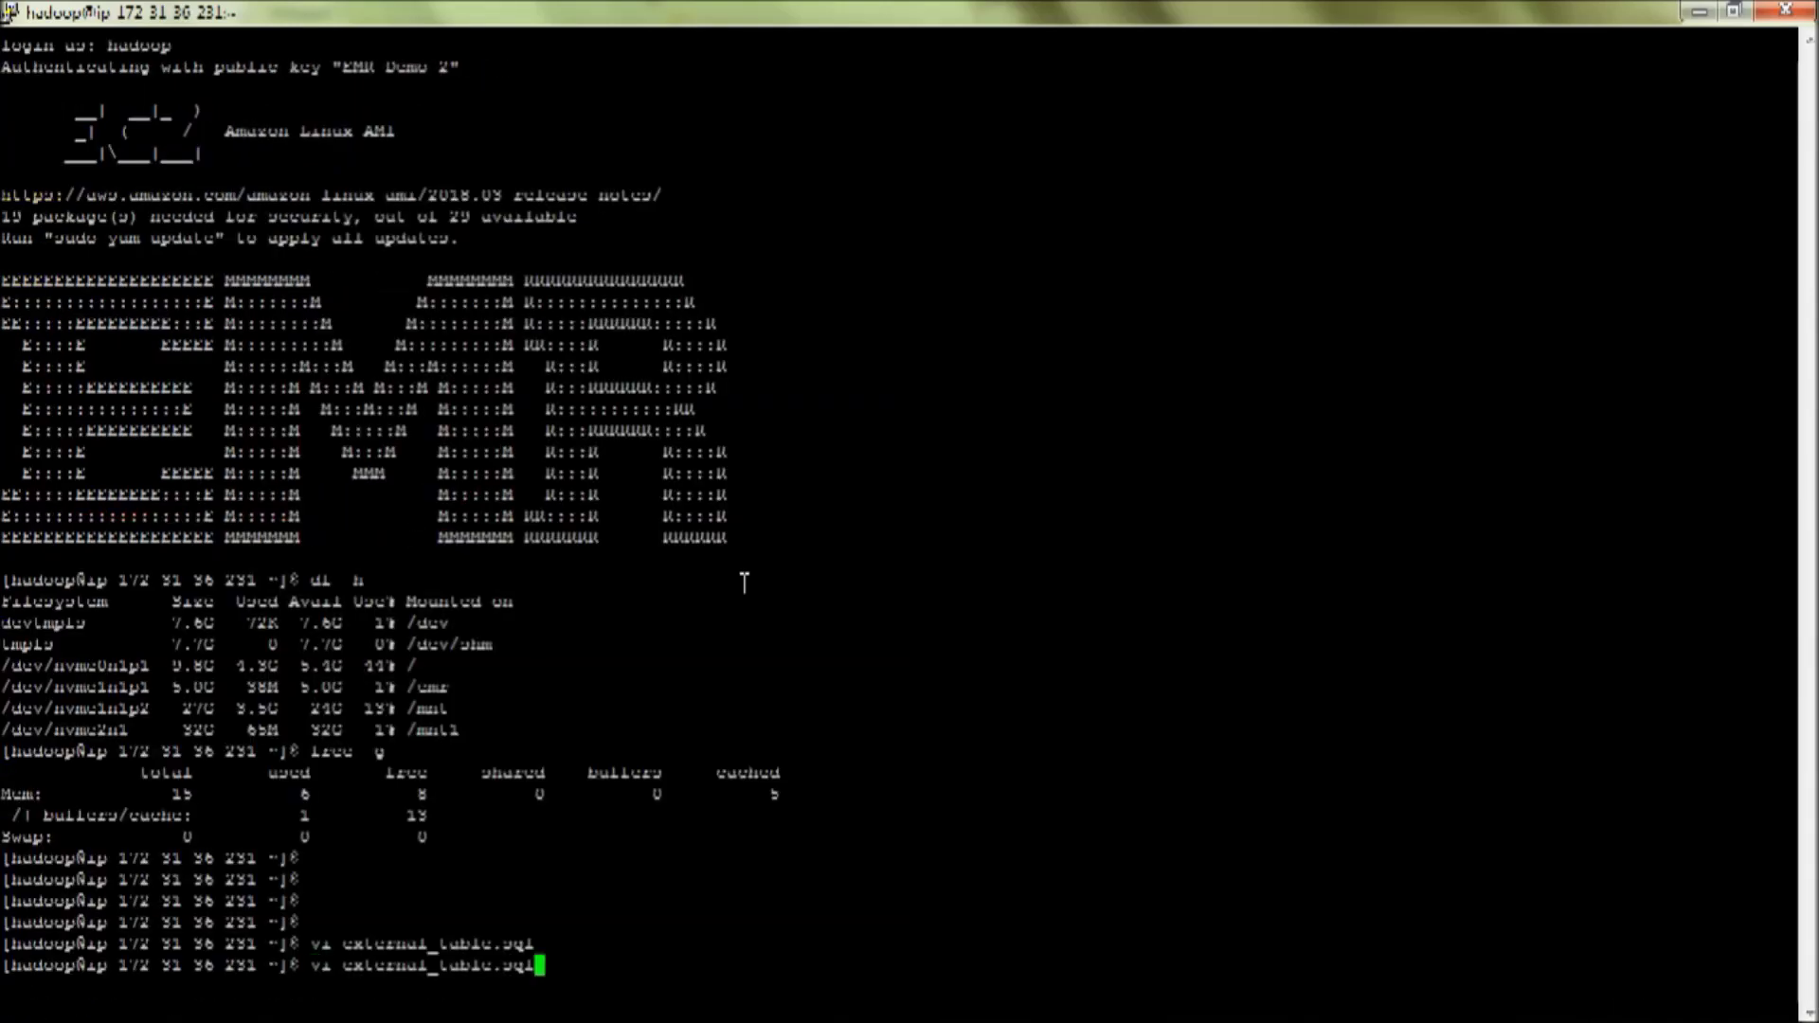
pyautogui.hotkey('alt', 'Tab')
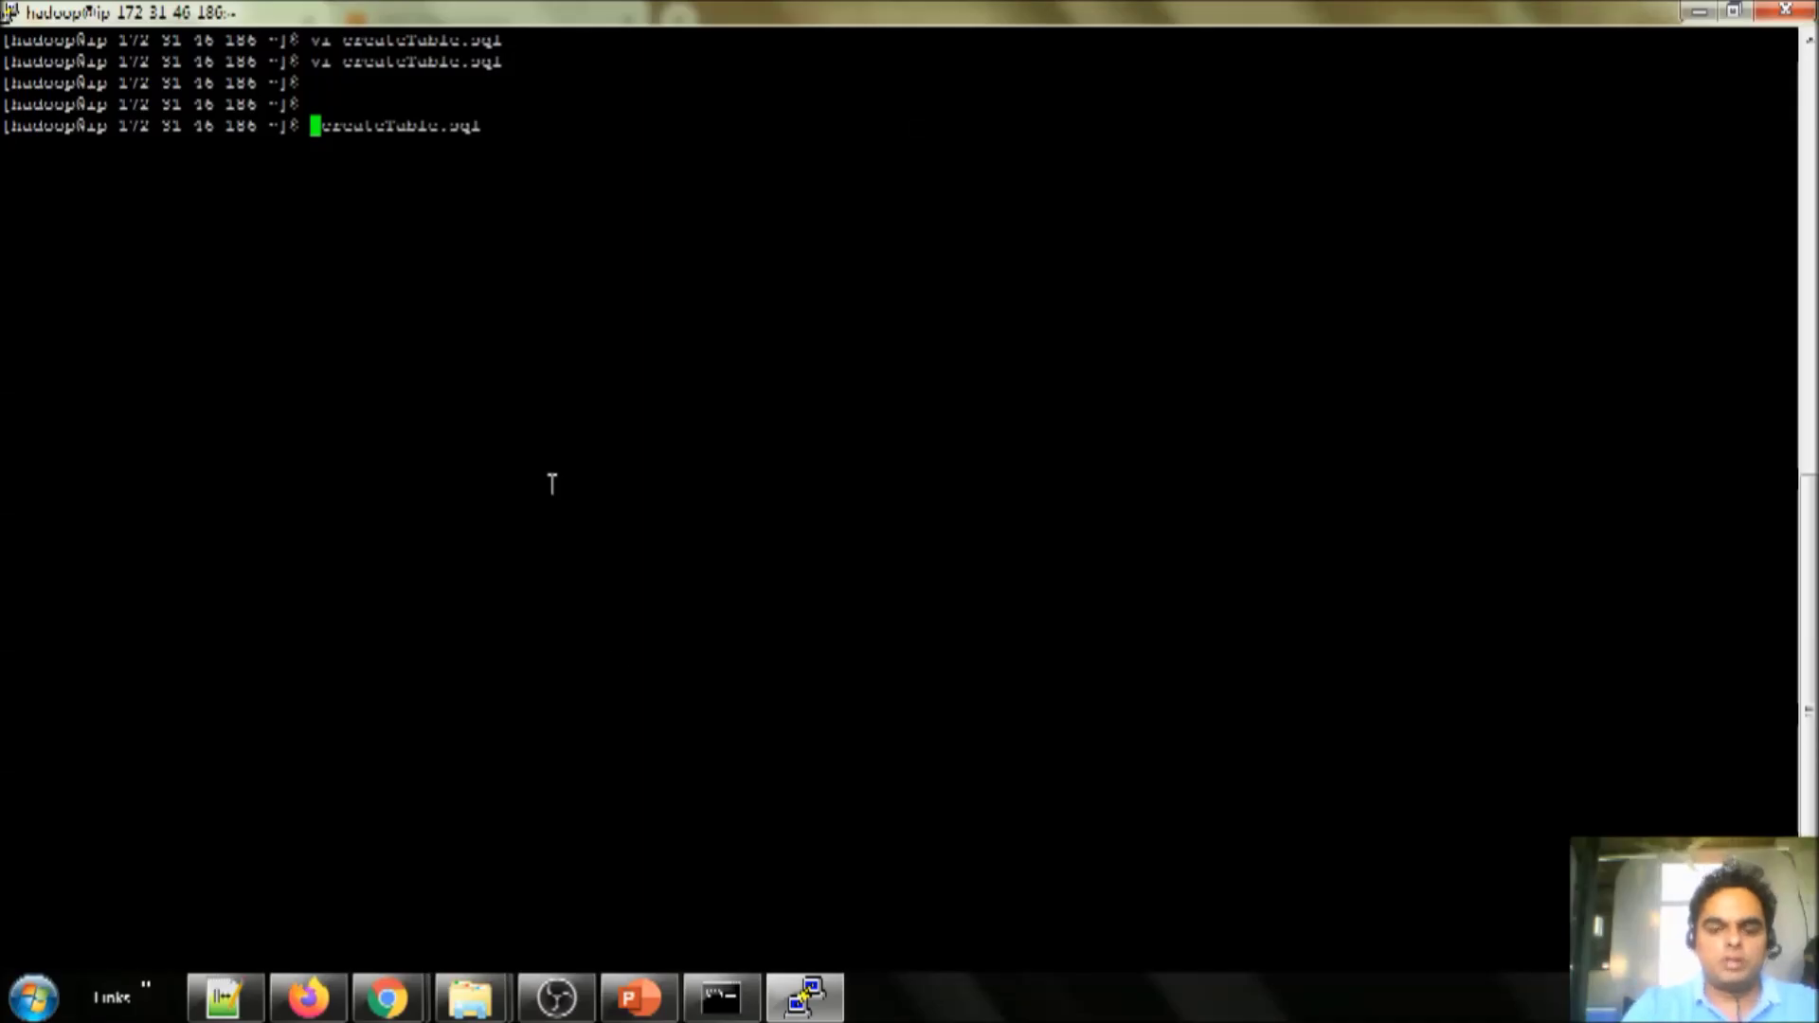
# - Run 'hive -f createTable.sql' to create the table, then clear the terminal
pyautogui.write('hive -f')
pyautogui.press('Return')
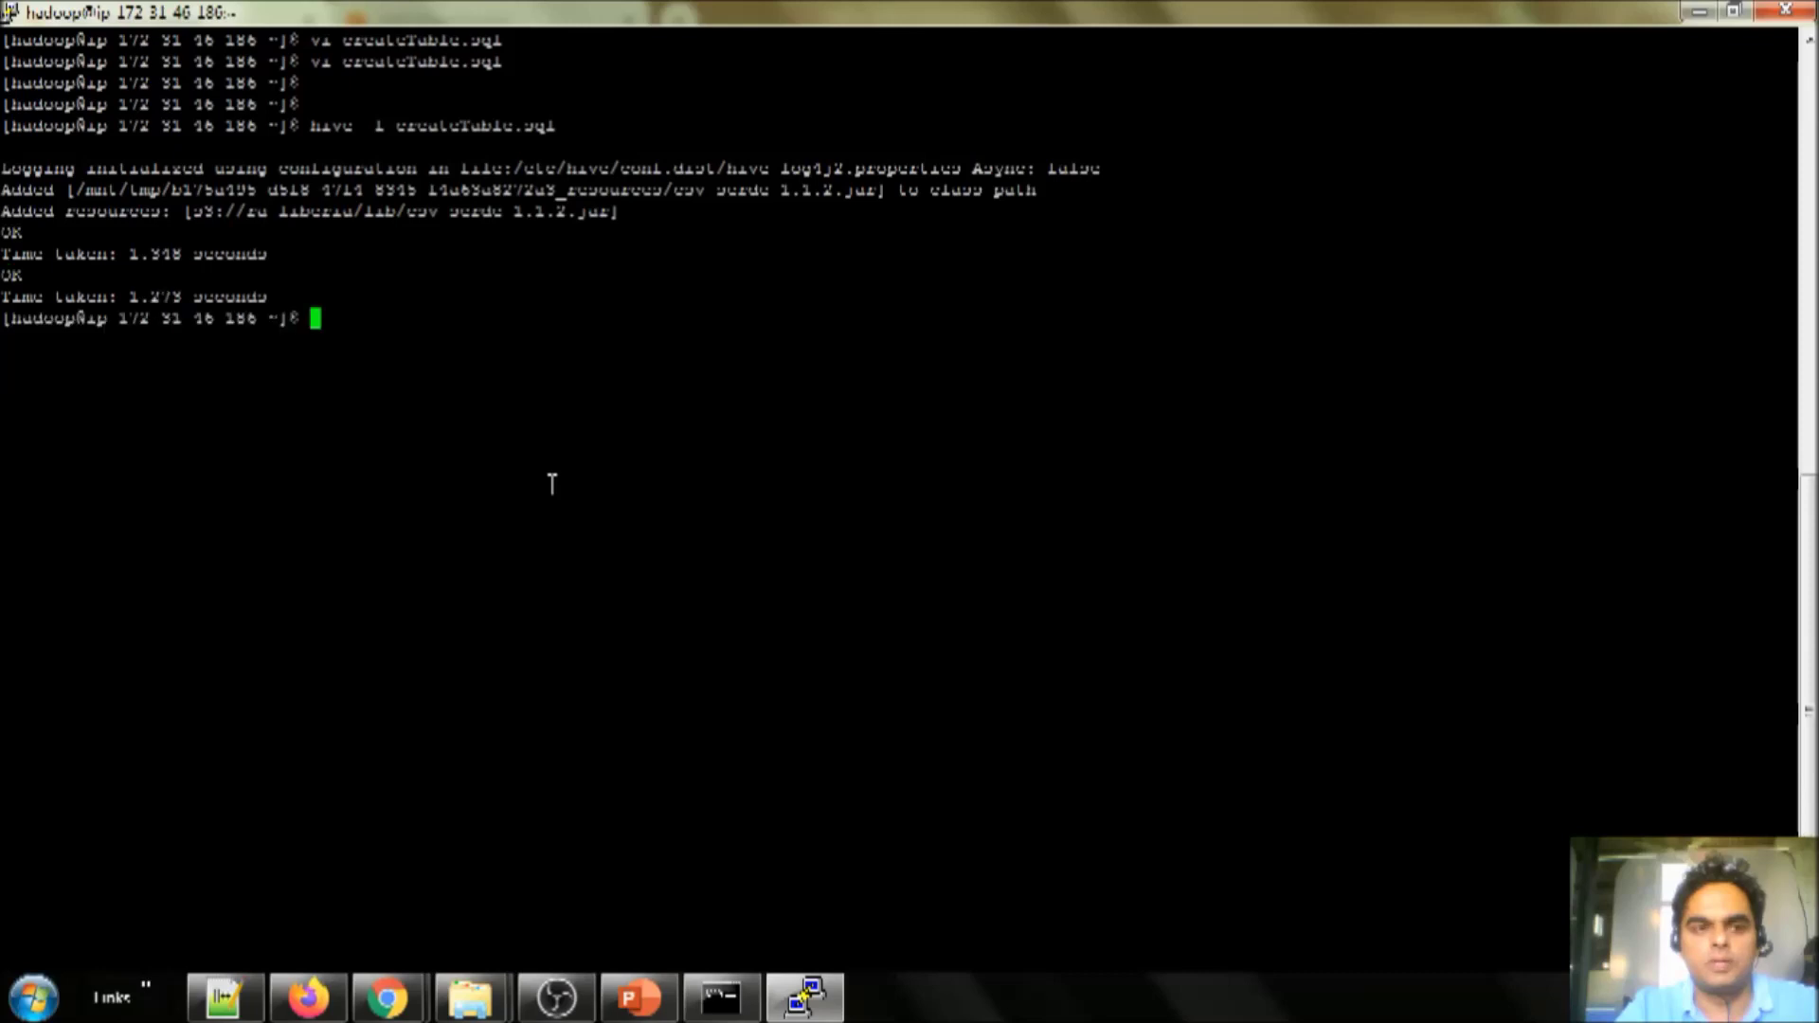
pyautogui.write('clear')
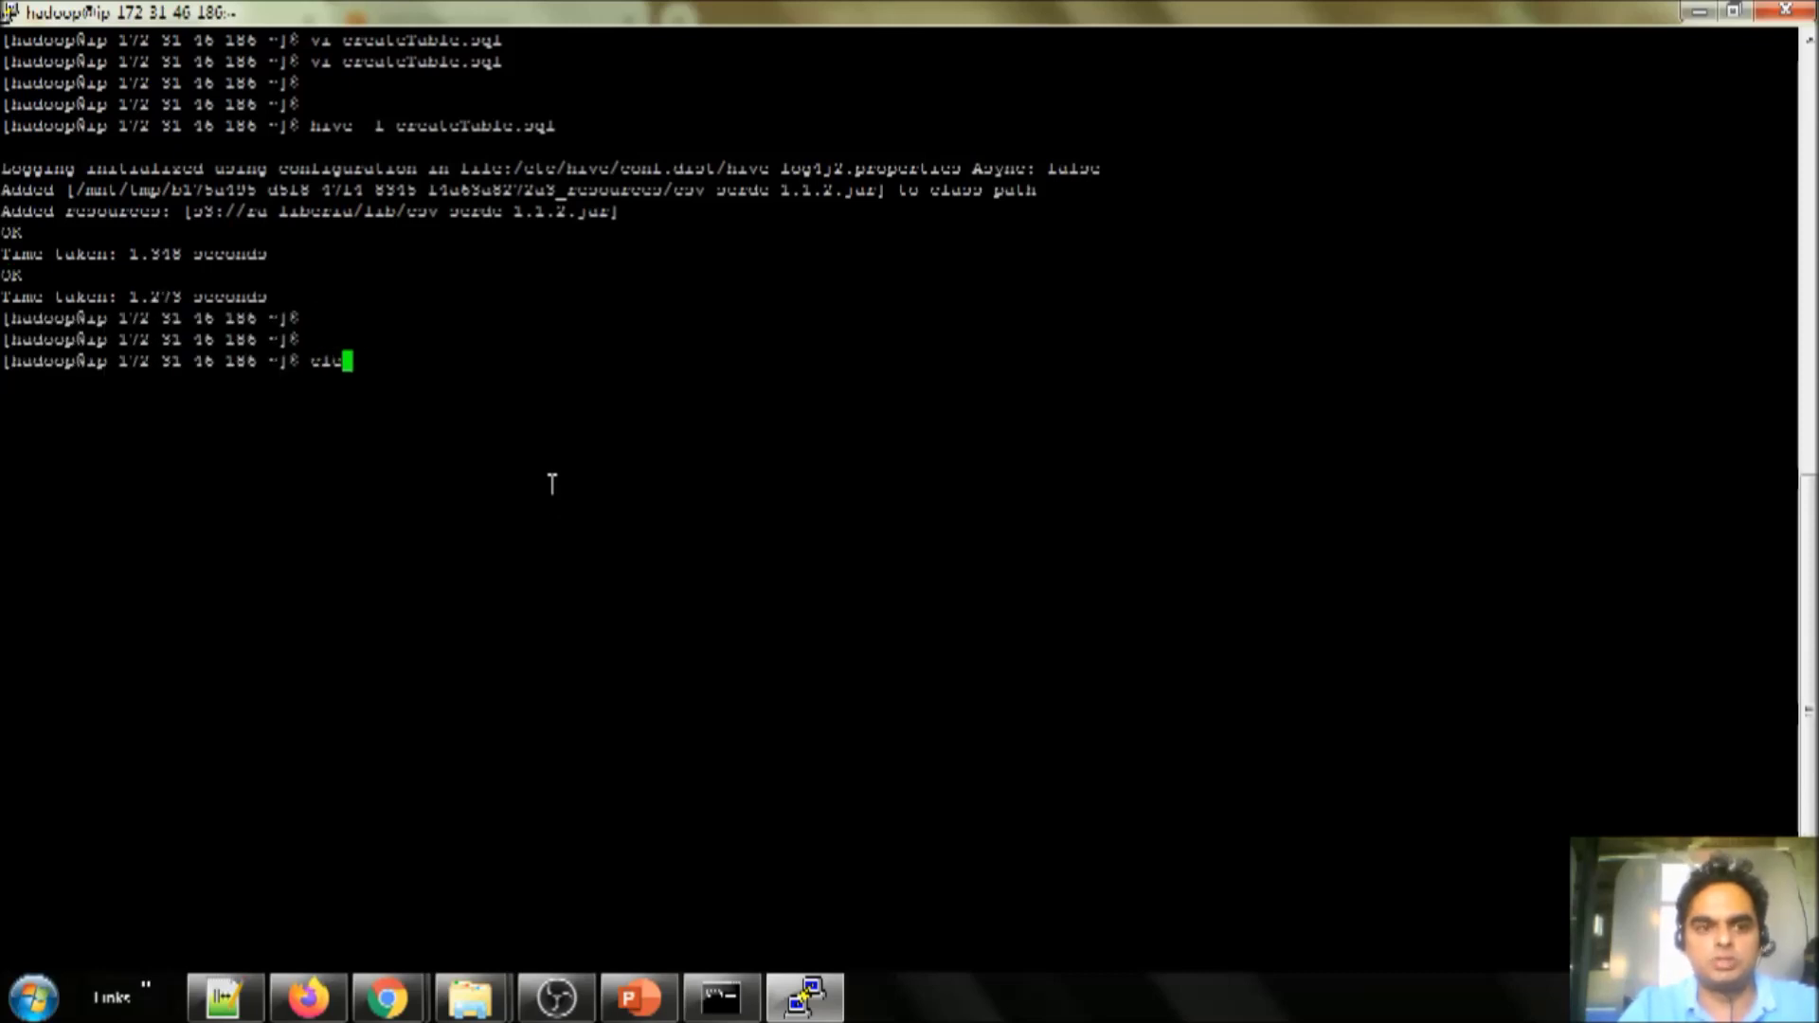
pyautogui.press('Return')
pyautogui.hotkey('alt', 'Tab')
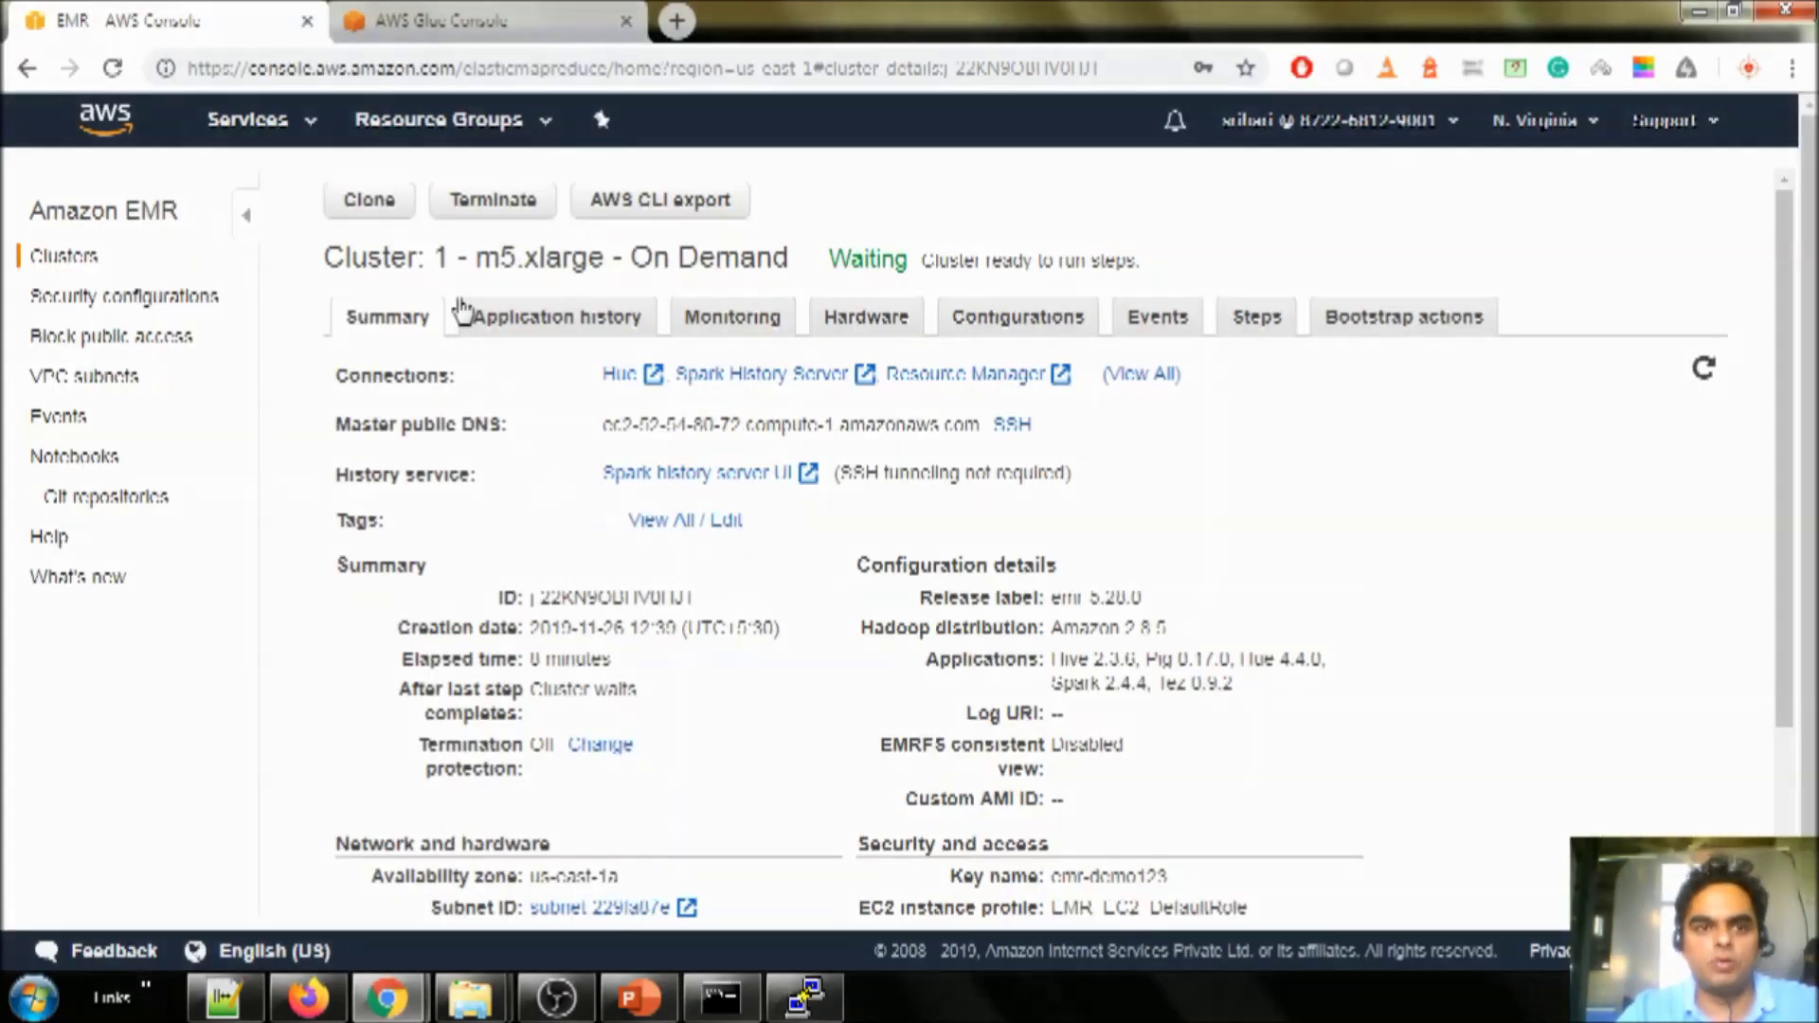
# - Refresh Glue tables and verify test_series_stats in database demo at s3://emr-demo123/input, then return to EMR
pyautogui.click(469, 21)
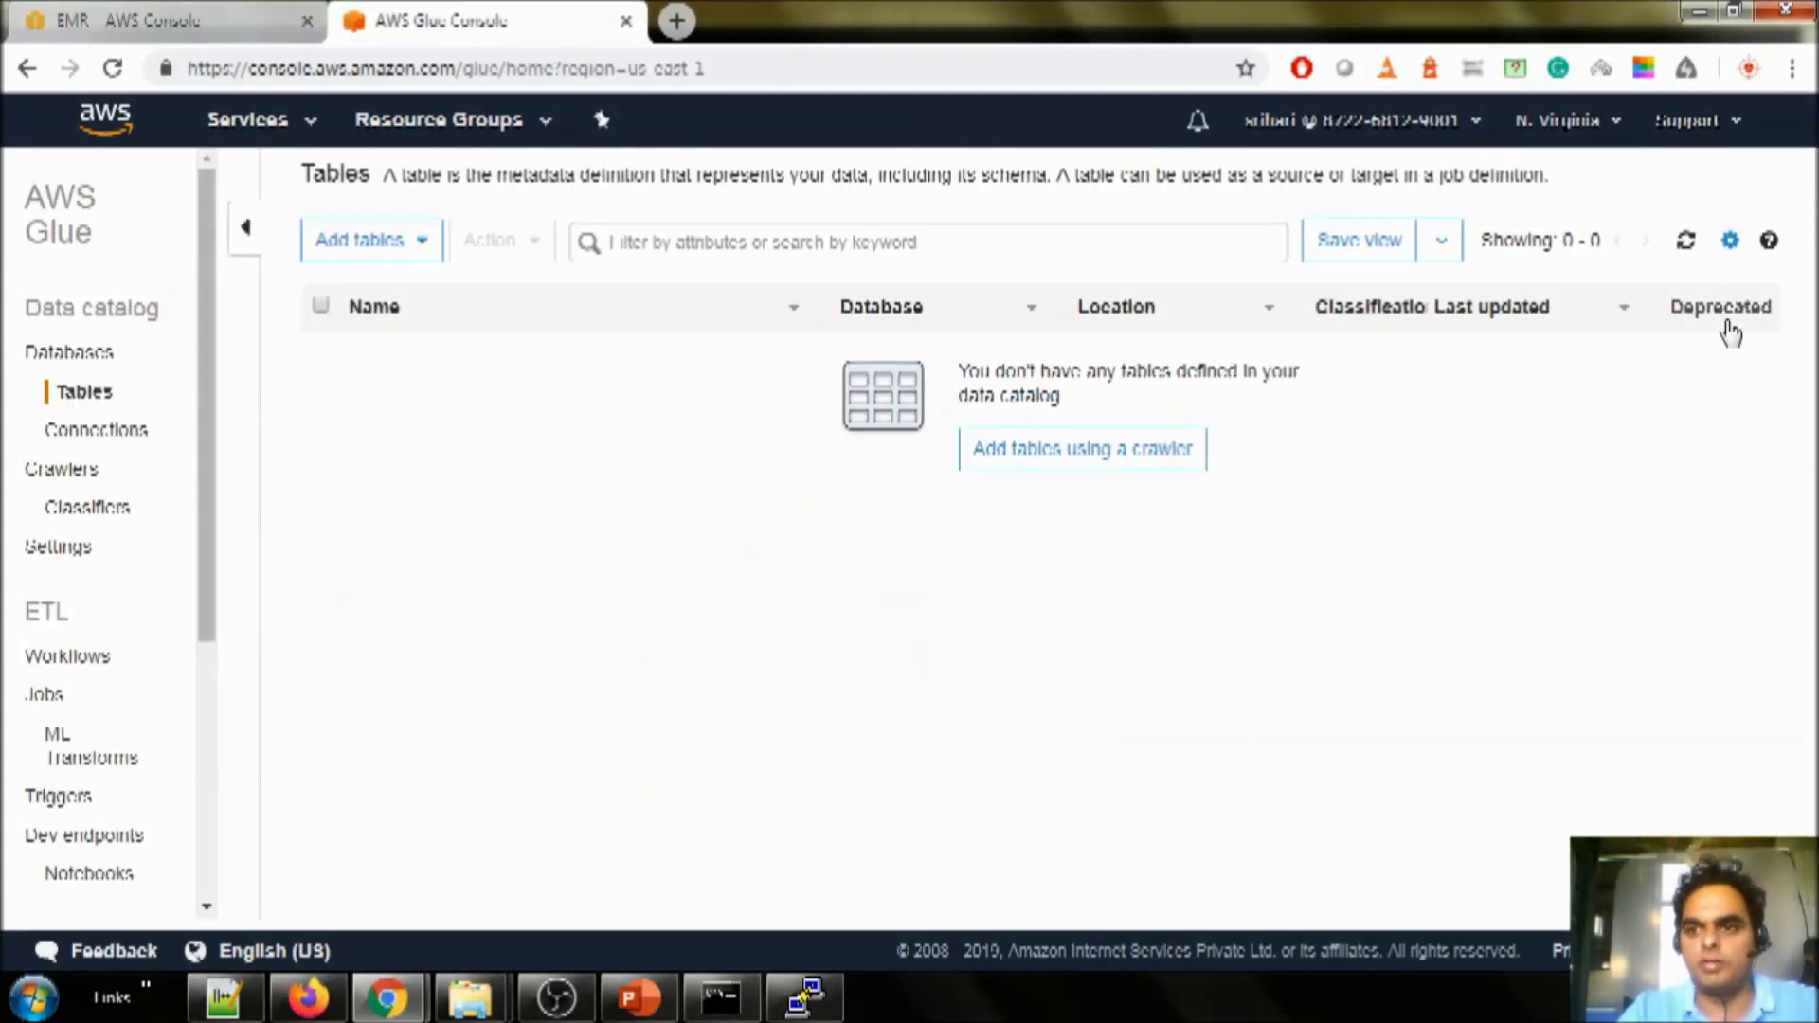
pyautogui.click(1686, 240)
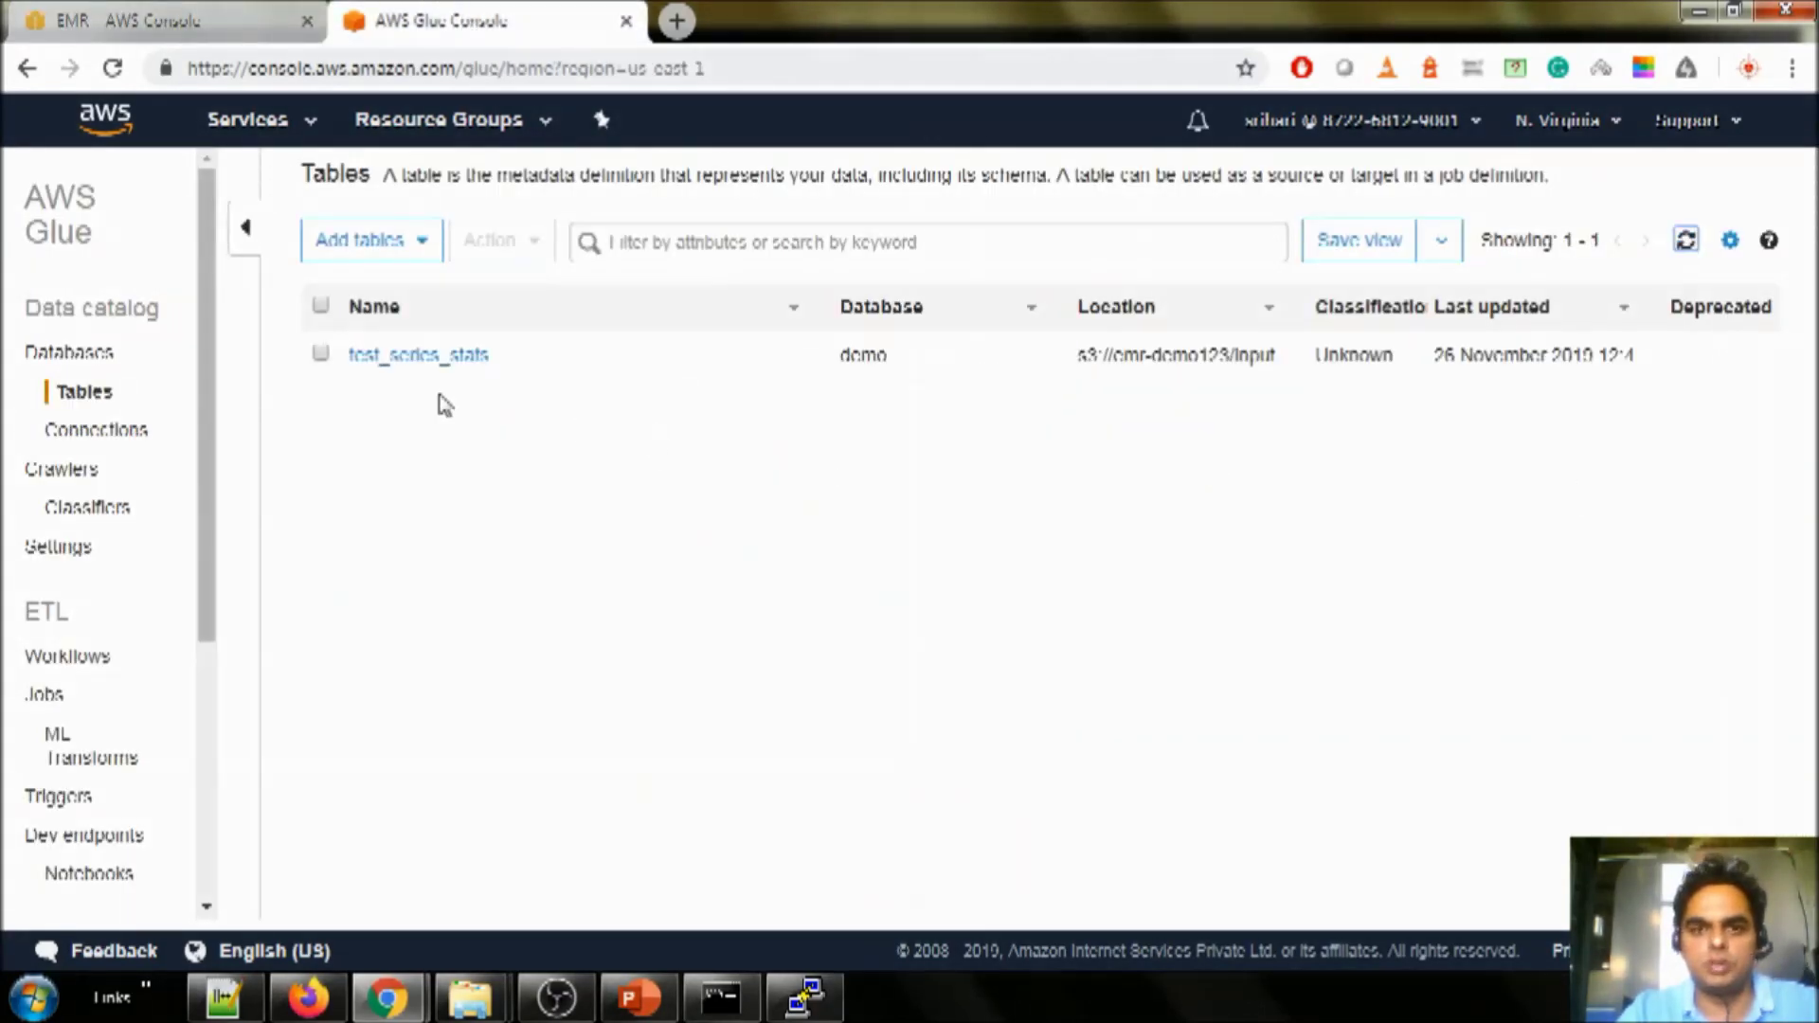
pyautogui.moveTo(820, 369); pyautogui.dragTo(918, 369)
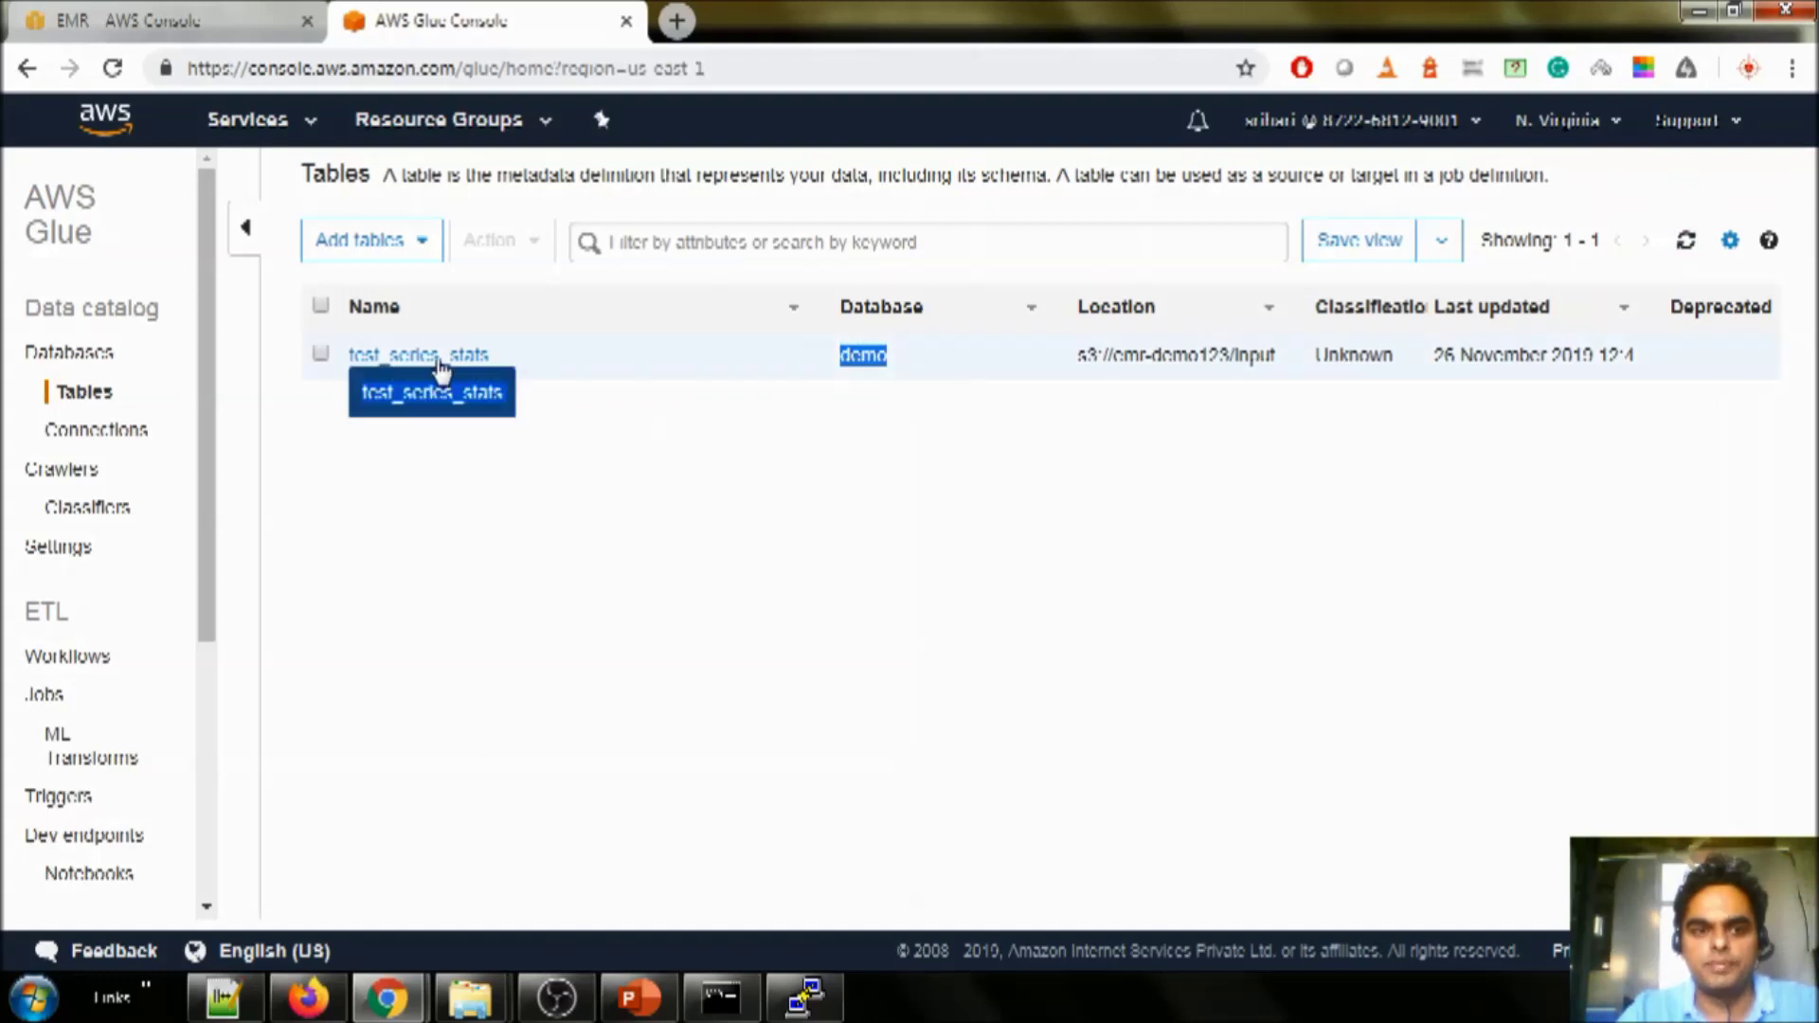
pyautogui.click(496, 553)
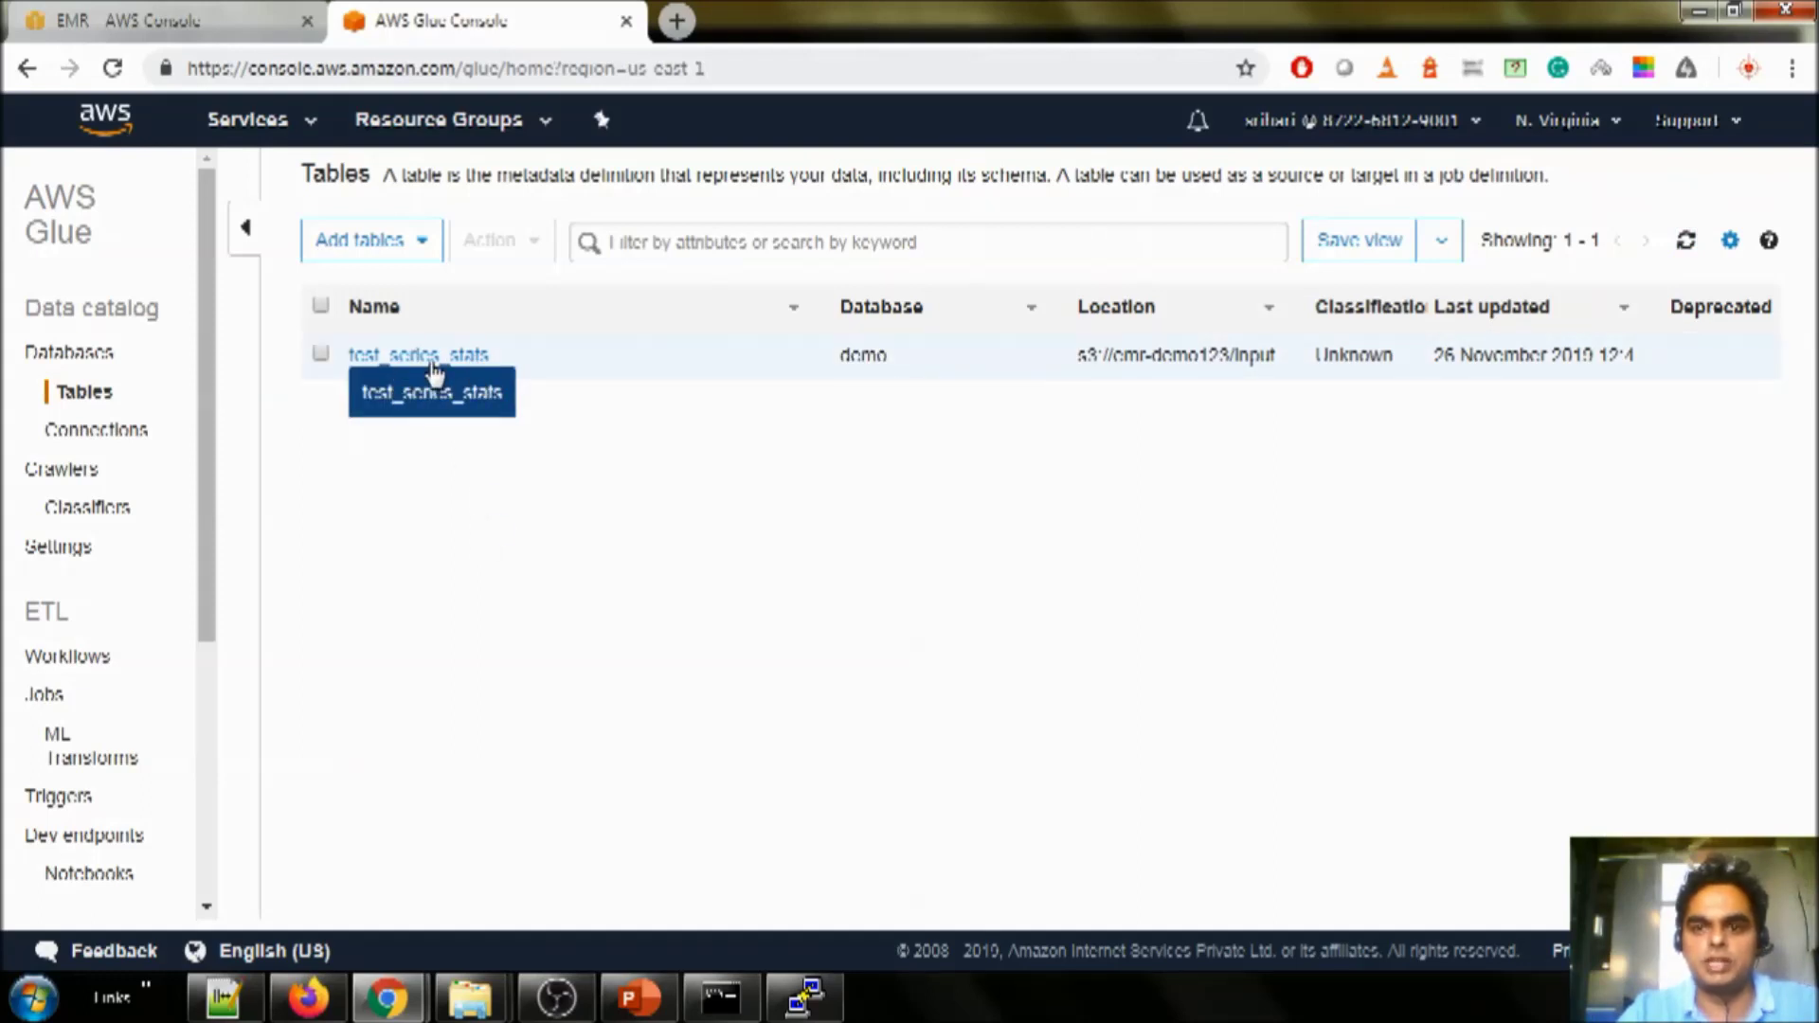
pyautogui.moveTo(1077, 356); pyautogui.dragTo(1313, 362)
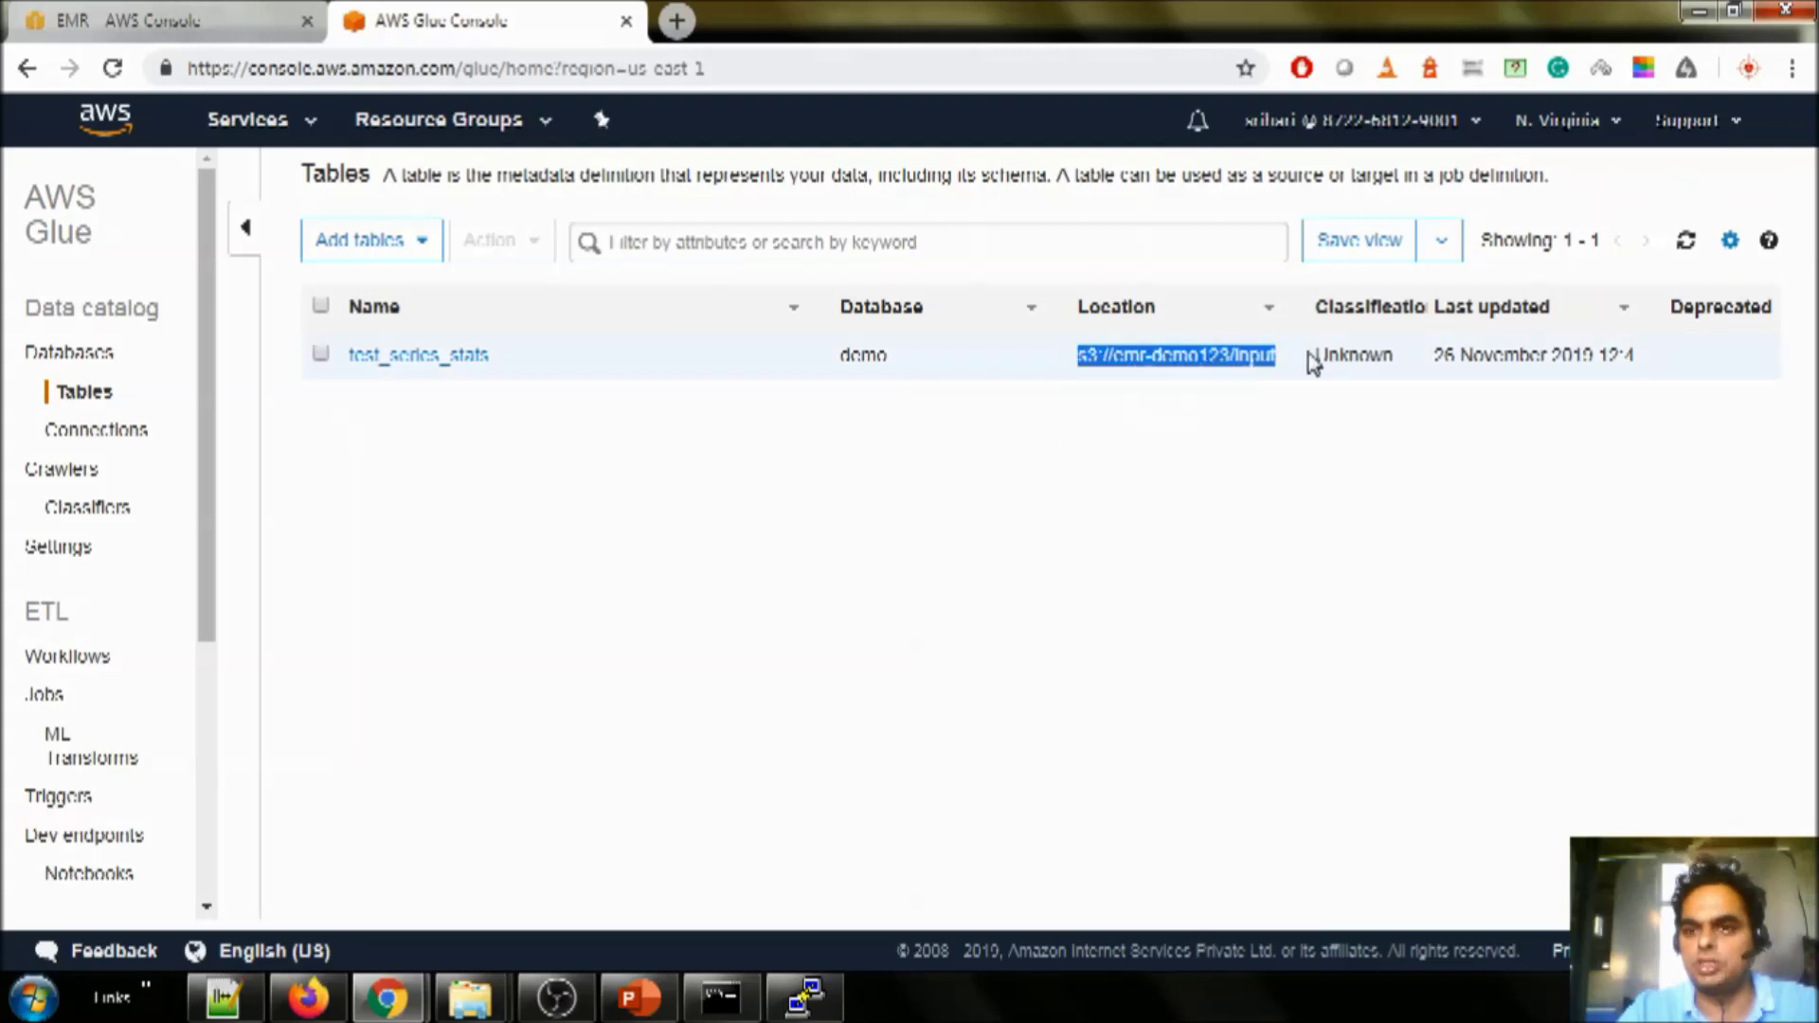
pyautogui.click(1312, 363)
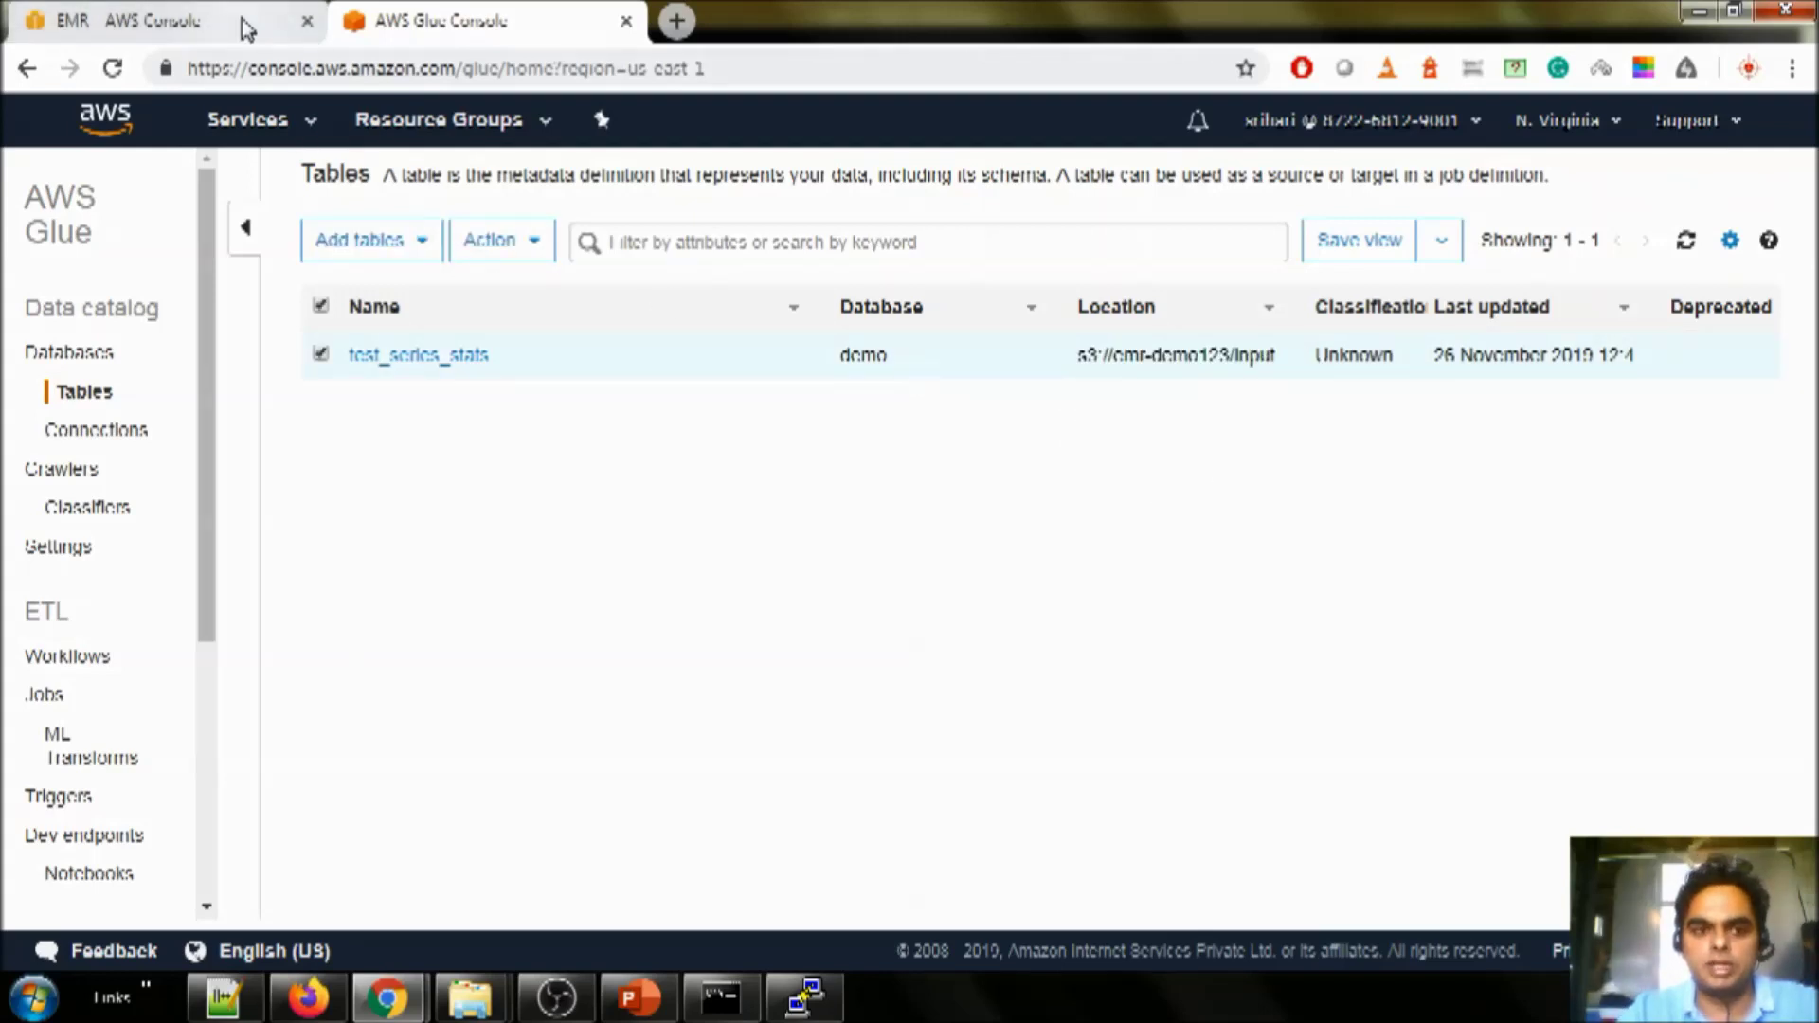
pyautogui.click(180, 17)
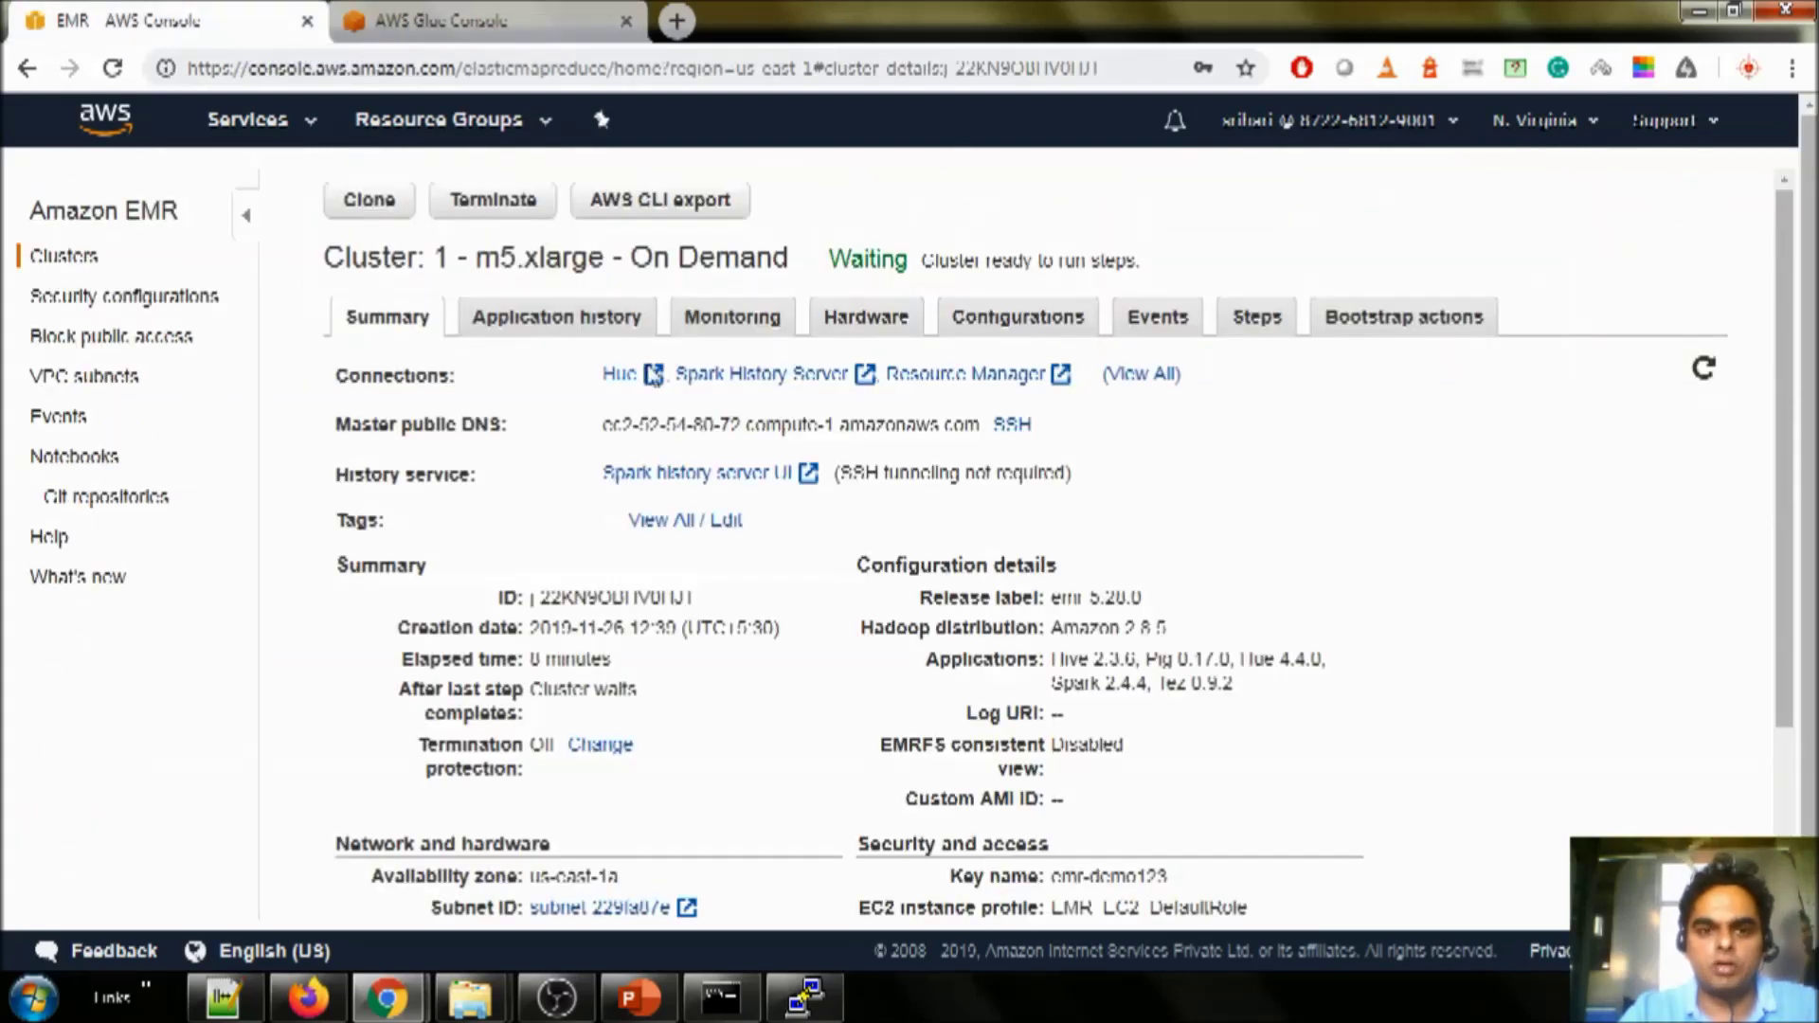
# - Open Hue on port 8888 from the cluster page and enter the new superuser's credentials
pyautogui.click(633, 371)
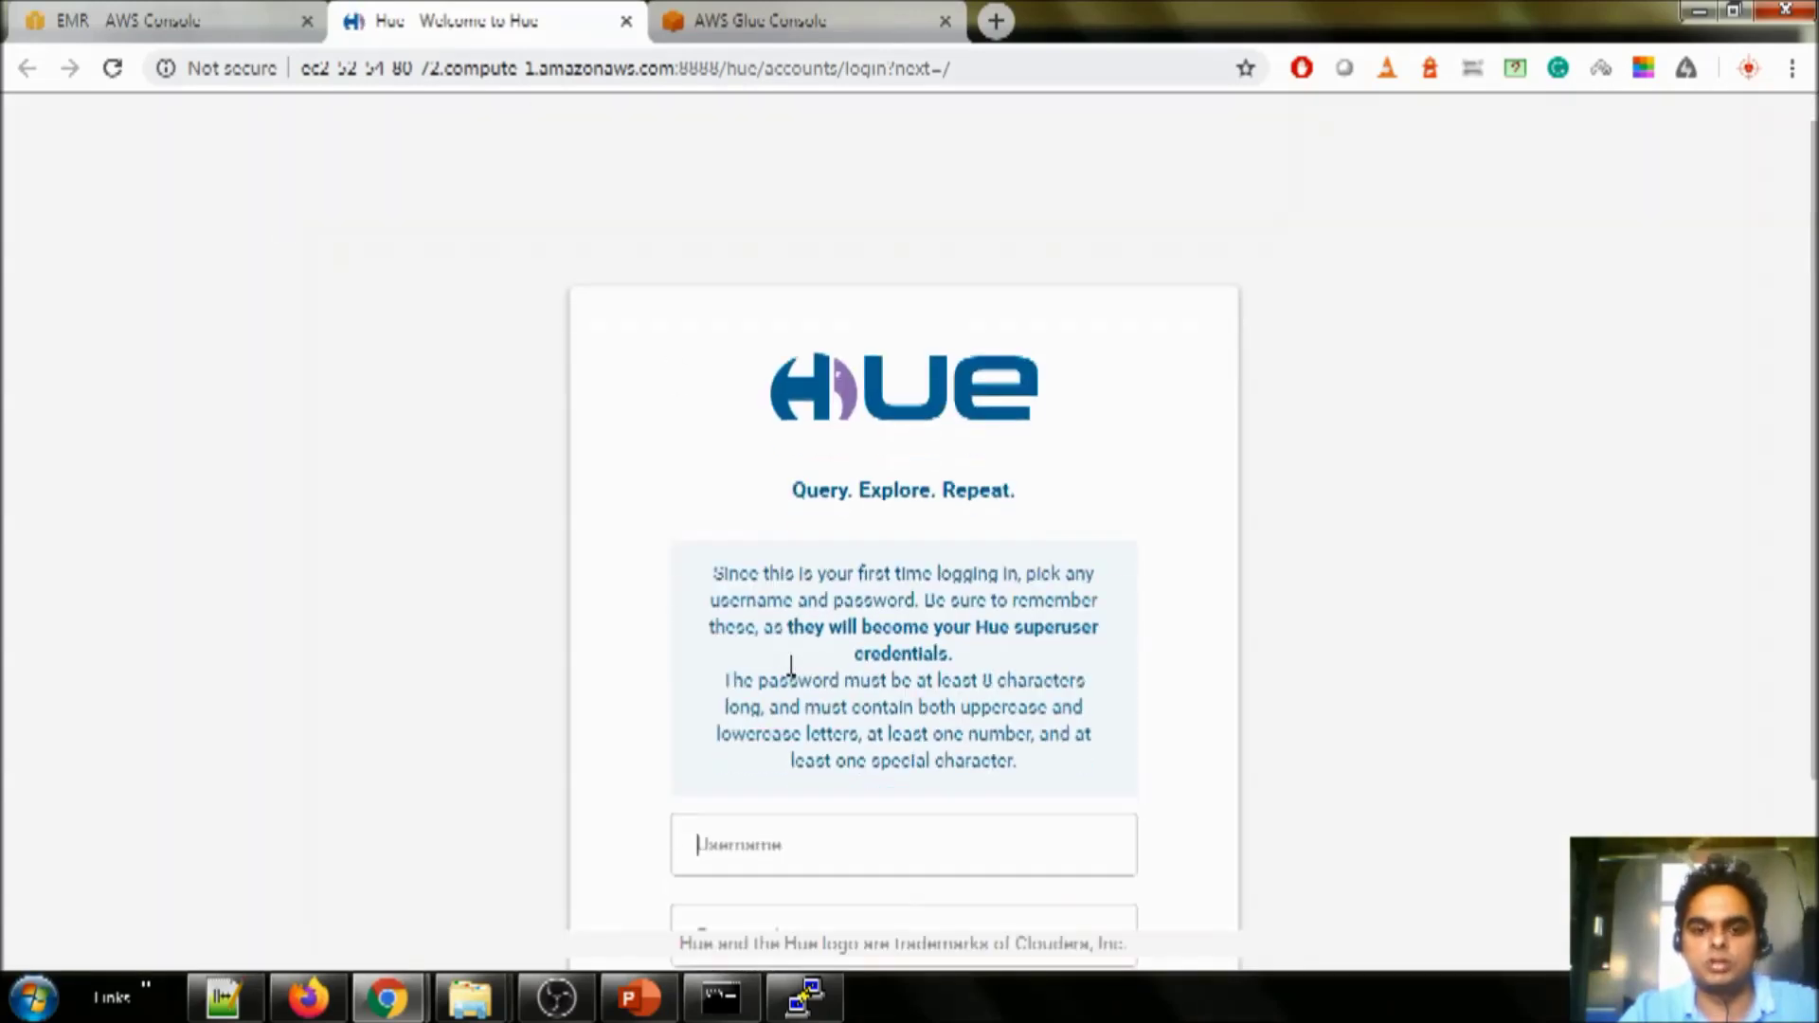
pyautogui.scroll(-3, 753, 620)
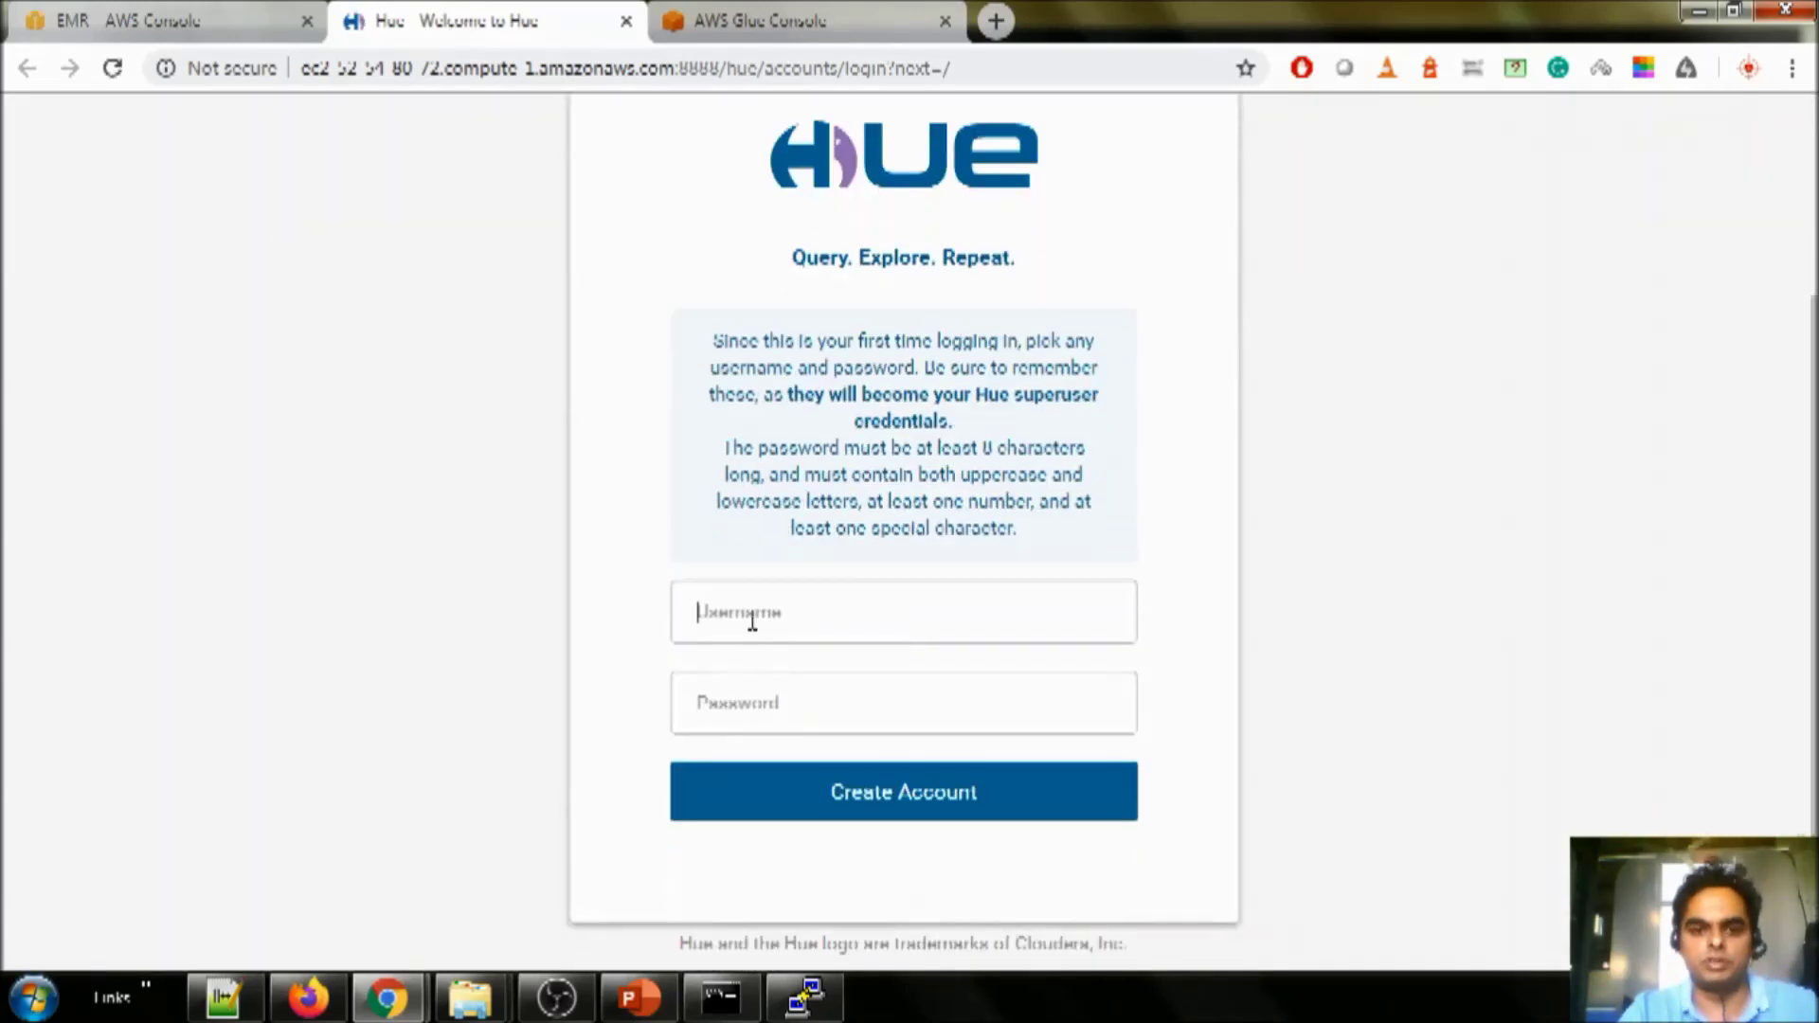
pyautogui.write('h')
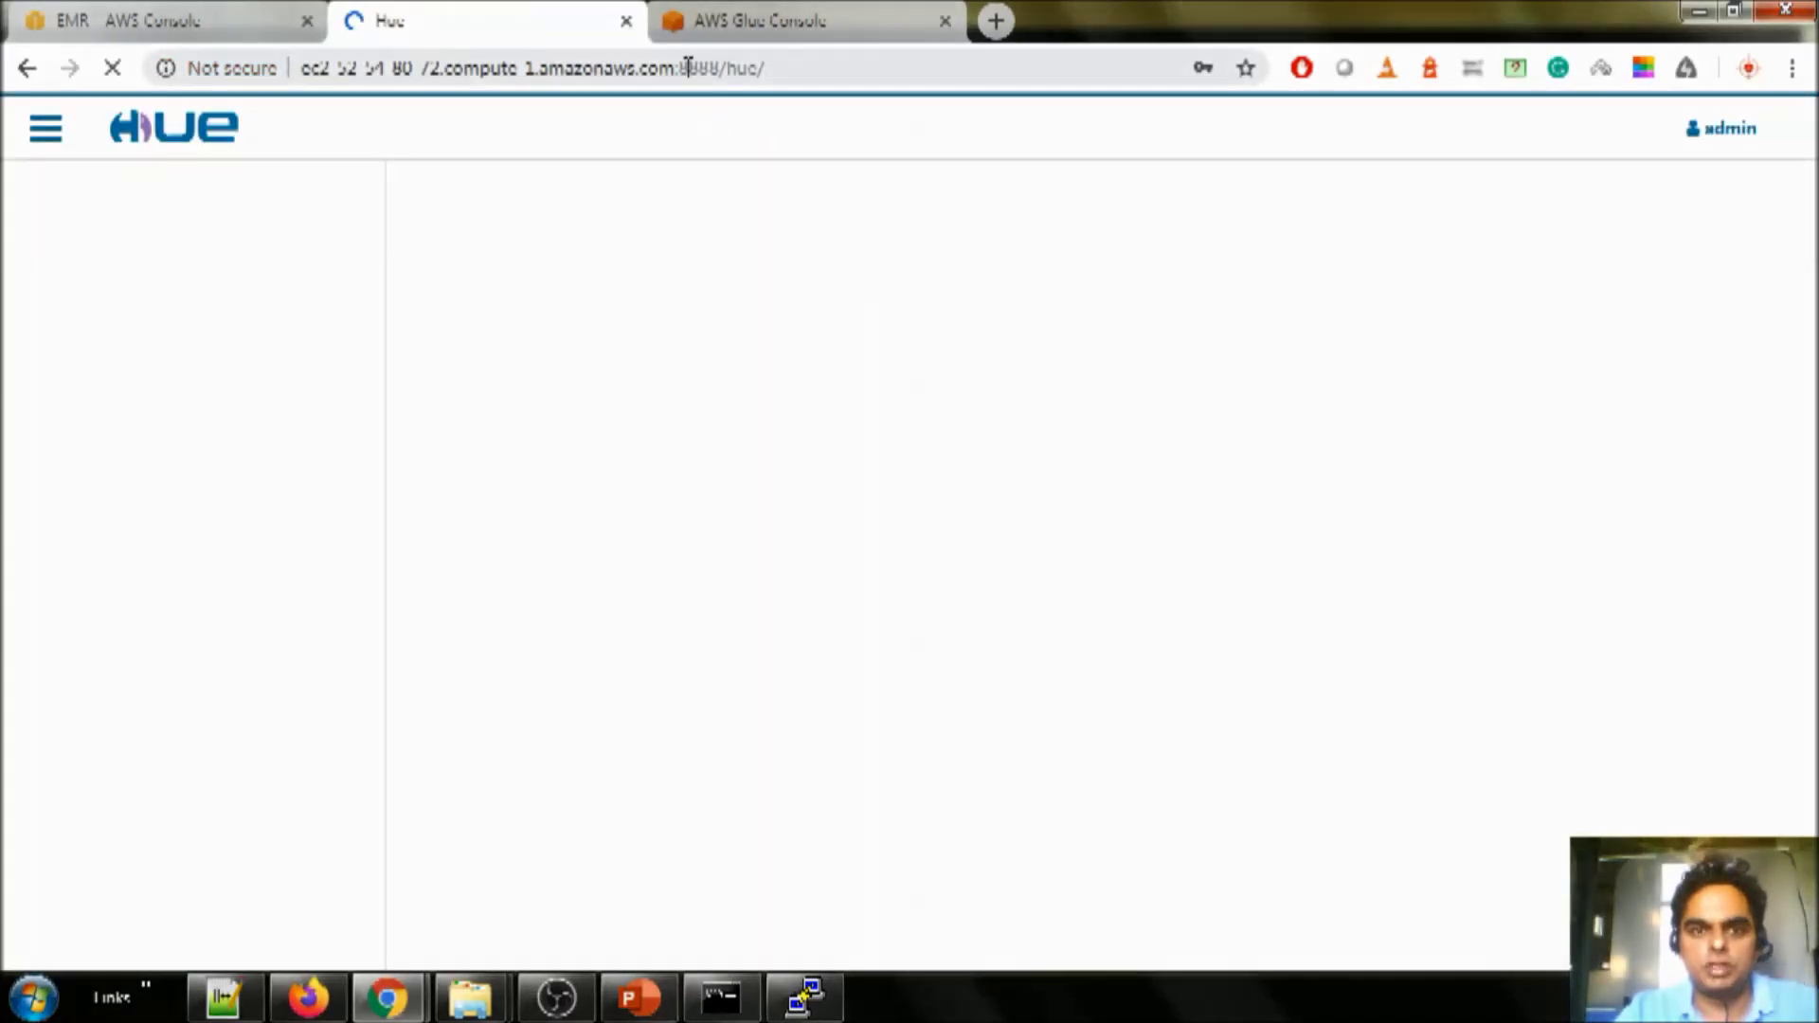
pyautogui.moveTo(680, 66); pyautogui.dragTo(721, 60)
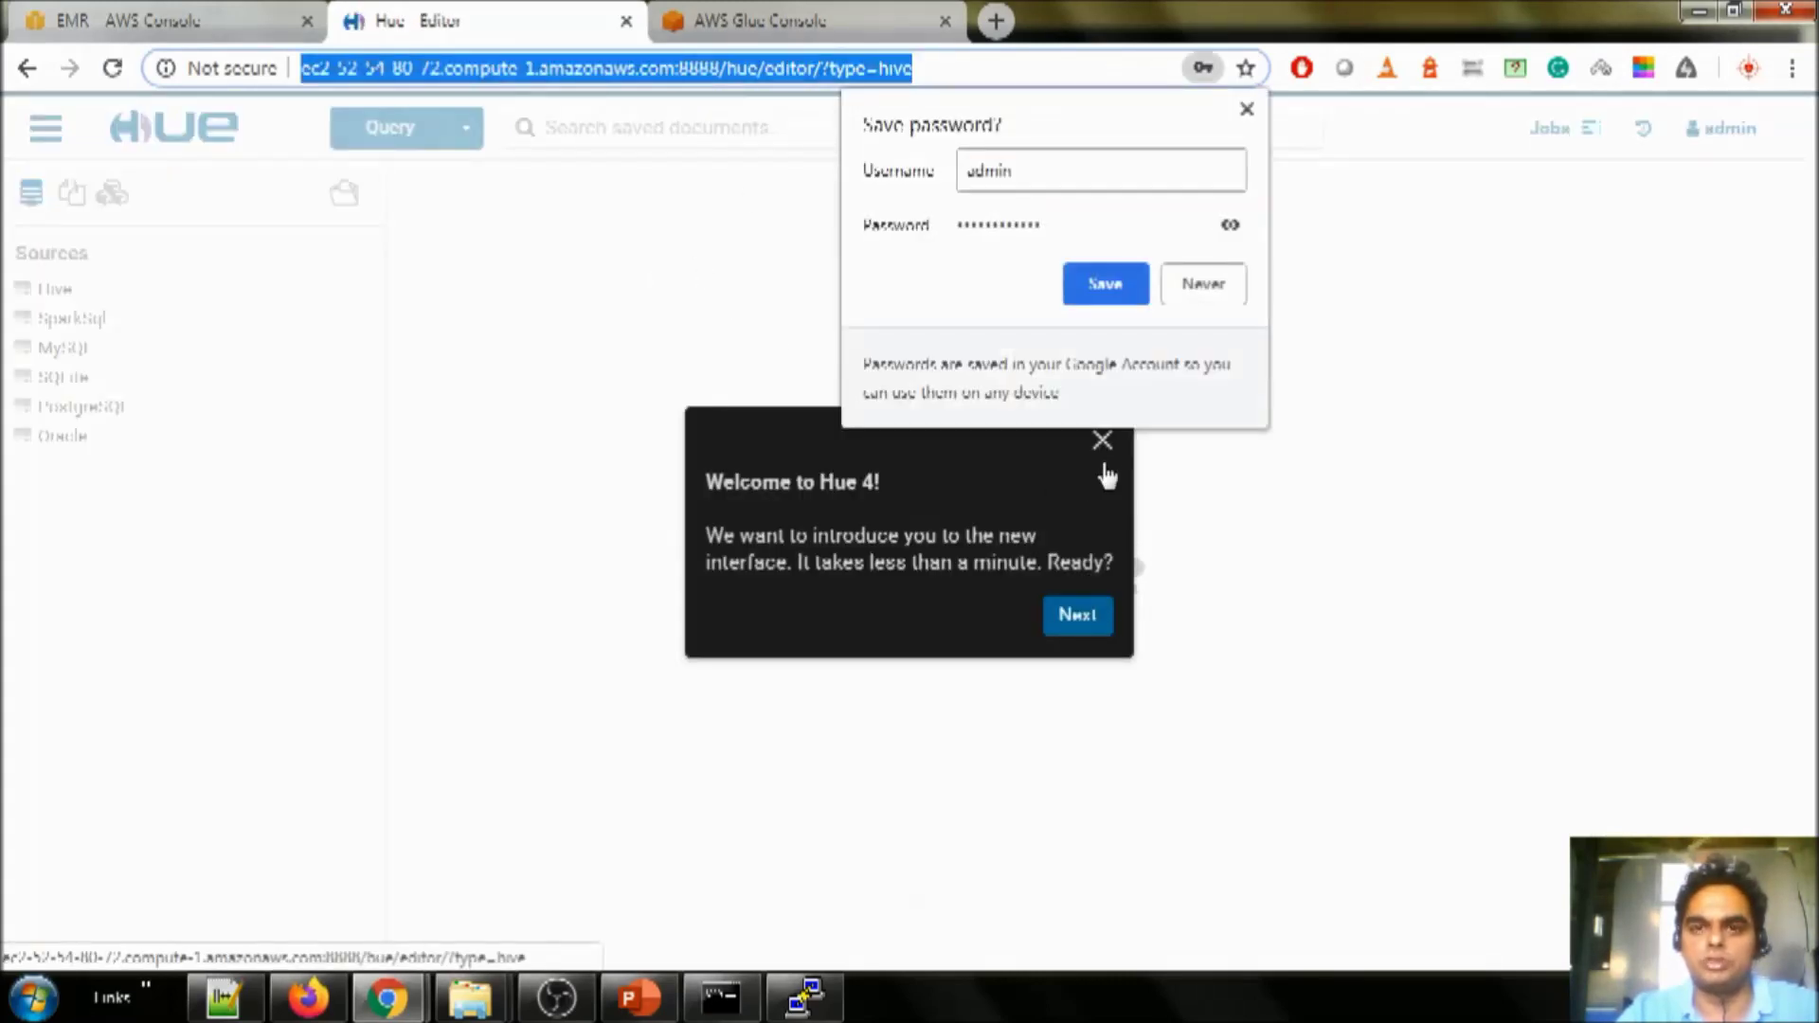
# - Run a SELECT * FROM demo.test_series_stats LIMIT 100 preview query in Hue
pyautogui.click(1105, 445)
pyautogui.click(1102, 441)
pyautogui.click(86, 372)
pyautogui.moveTo(89, 371); pyautogui.dragTo(659, 311)
pyautogui.click(784, 413)
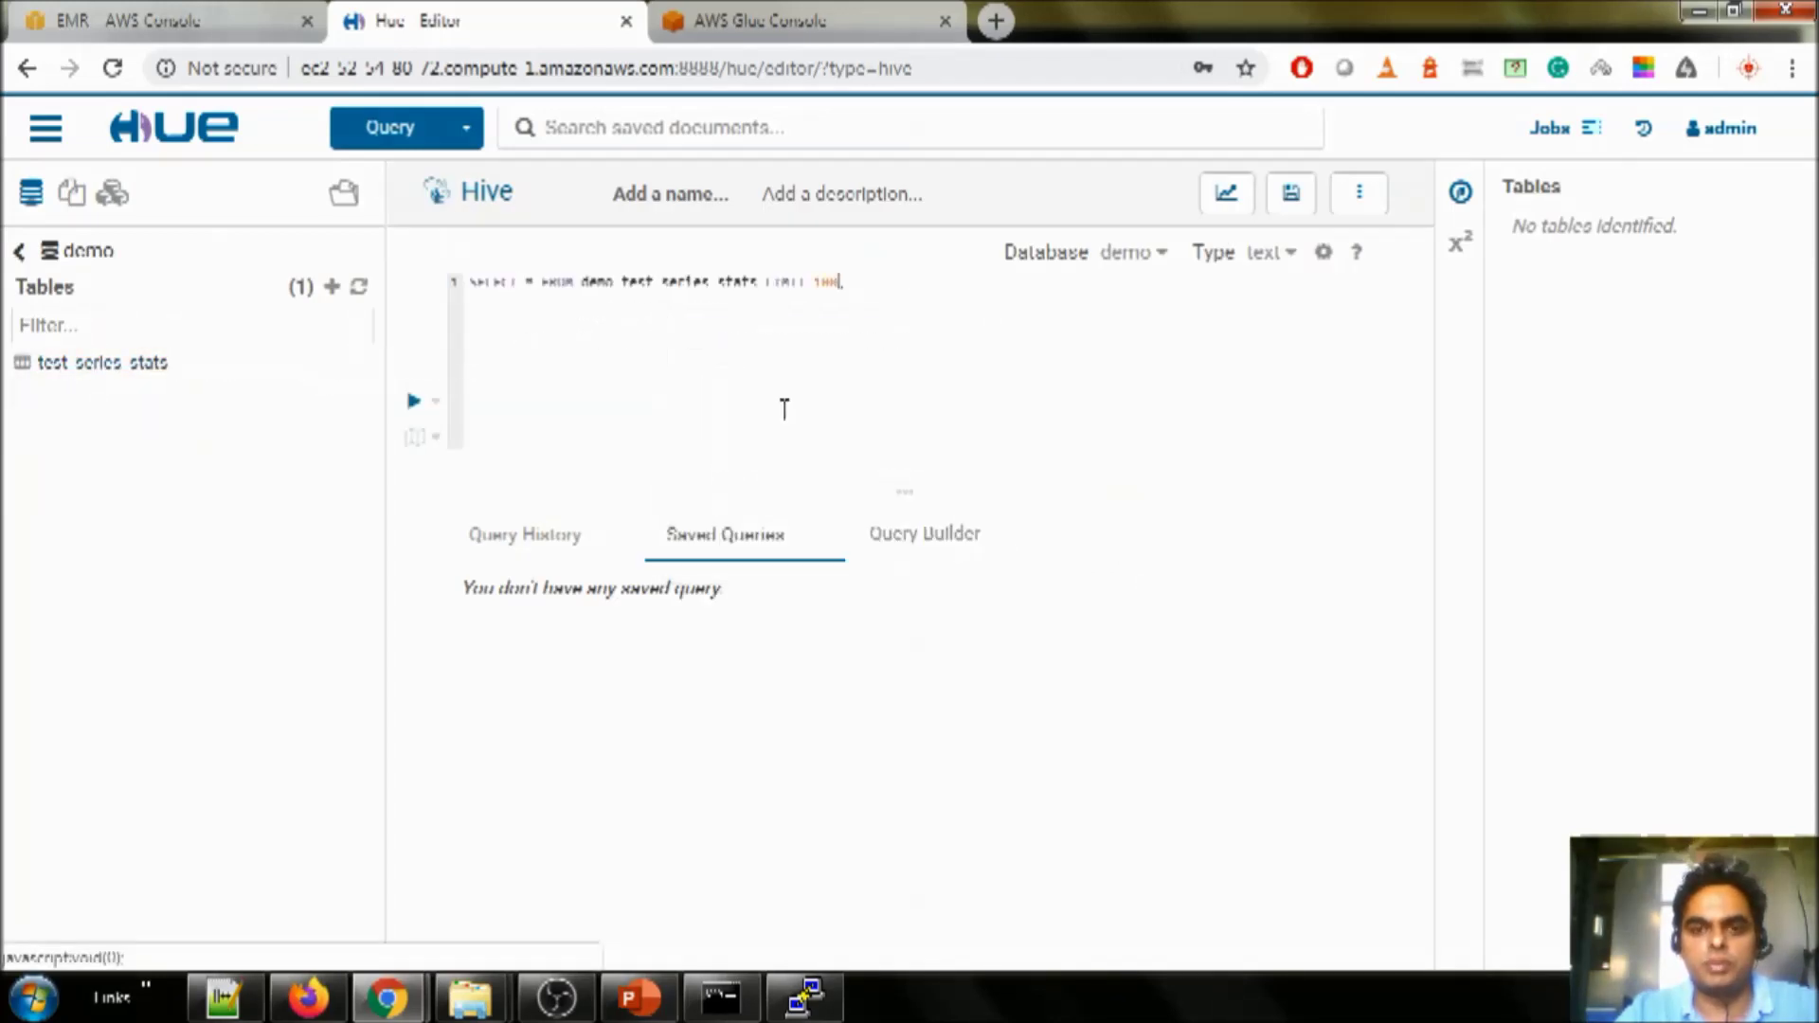
pyautogui.click(413, 401)
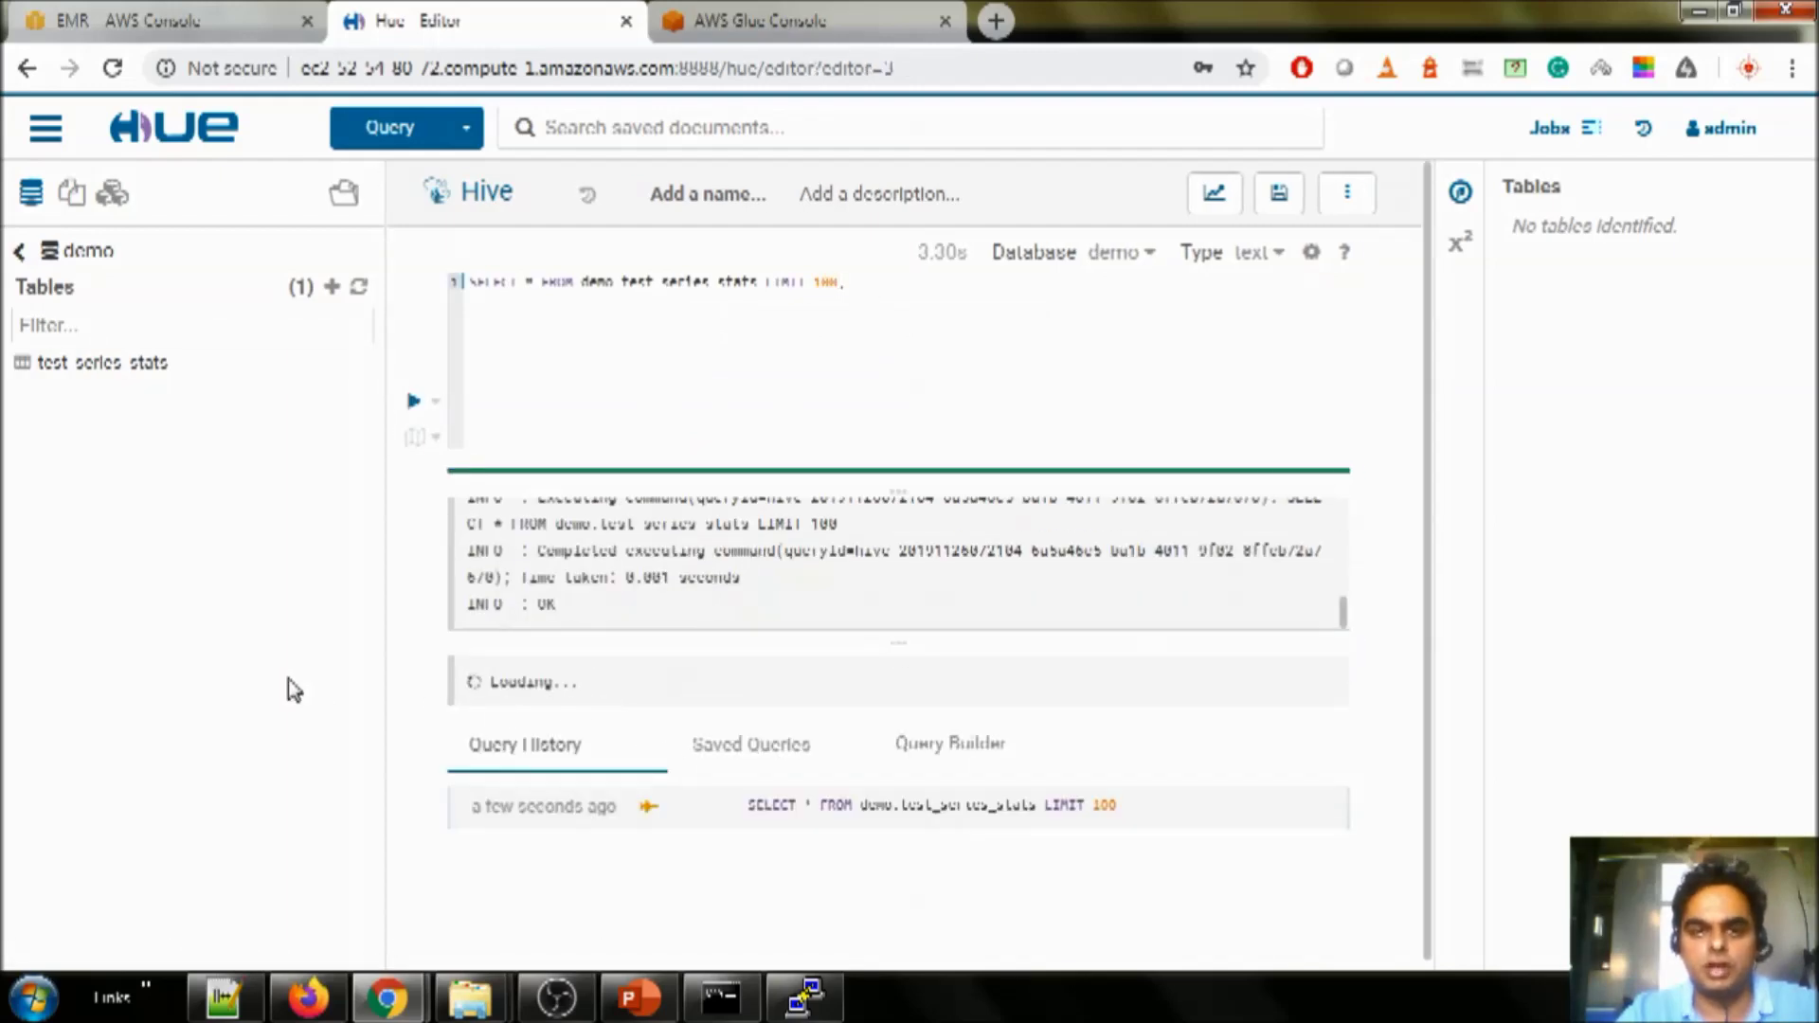
# - Review the 100 returned rows, then delete the query from the Hive editor
pyautogui.scroll(-4, 548, 703)
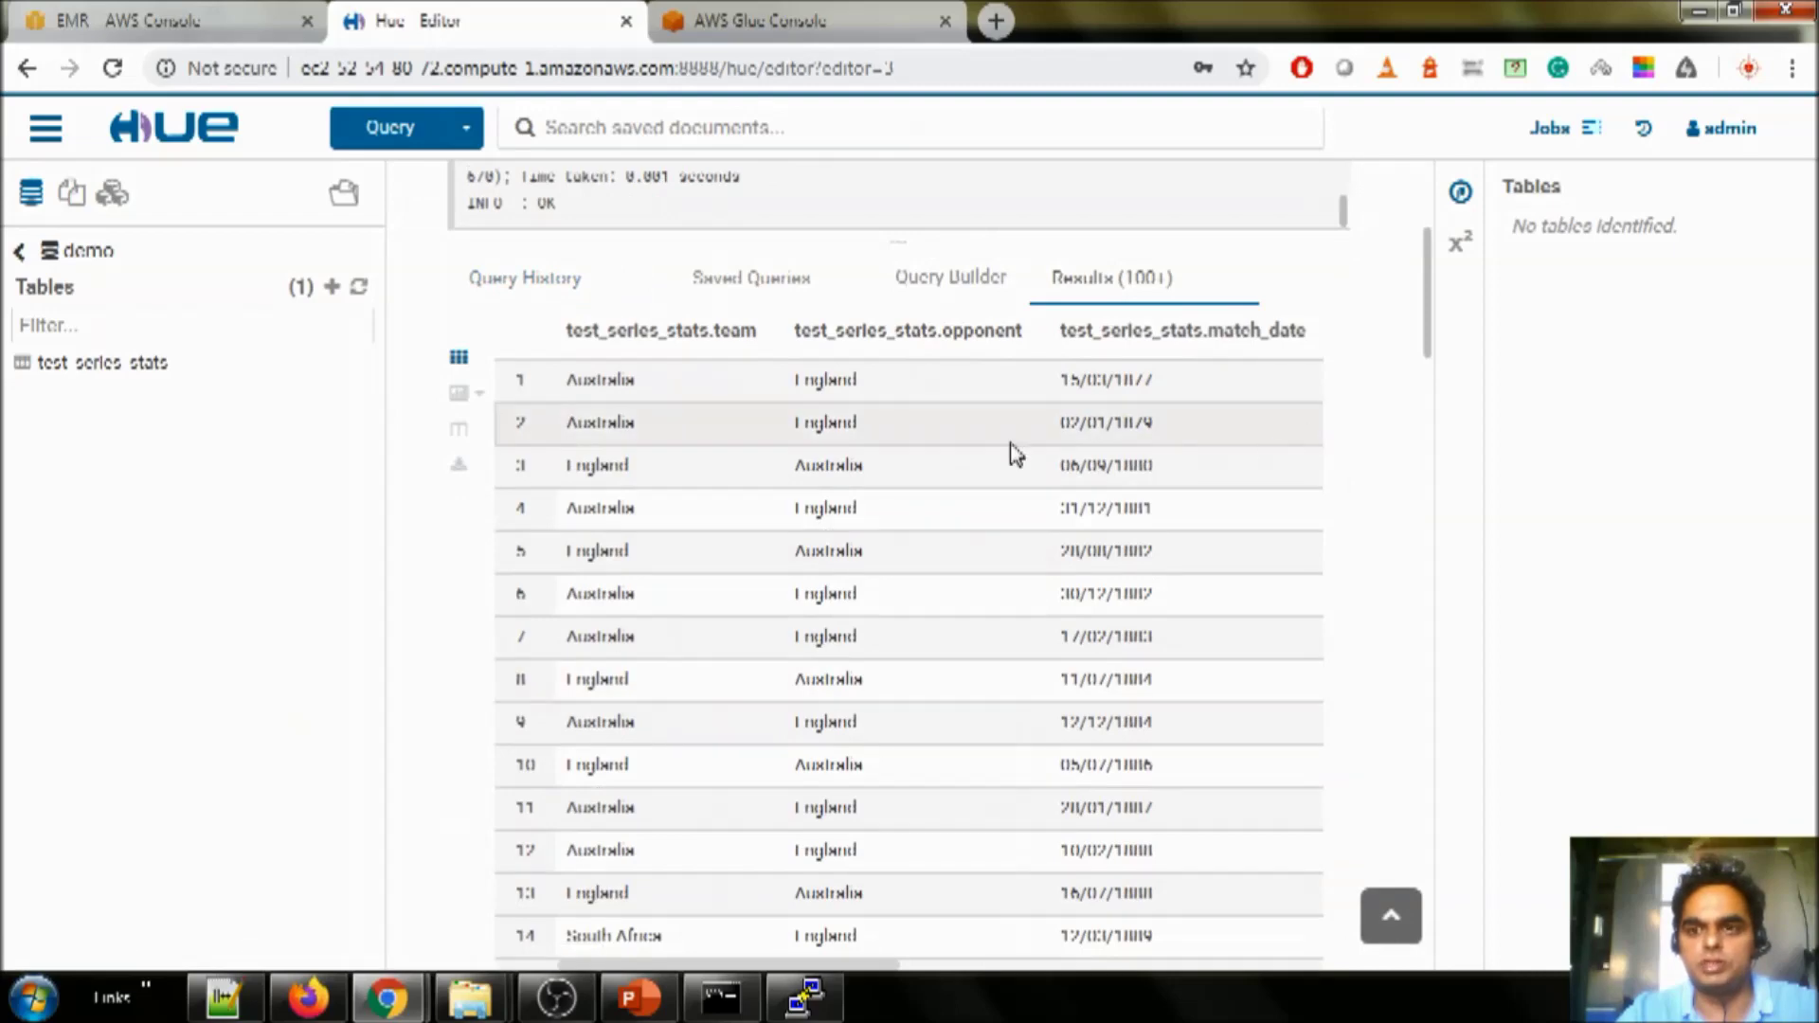
pyautogui.scroll(-6, 723, 731)
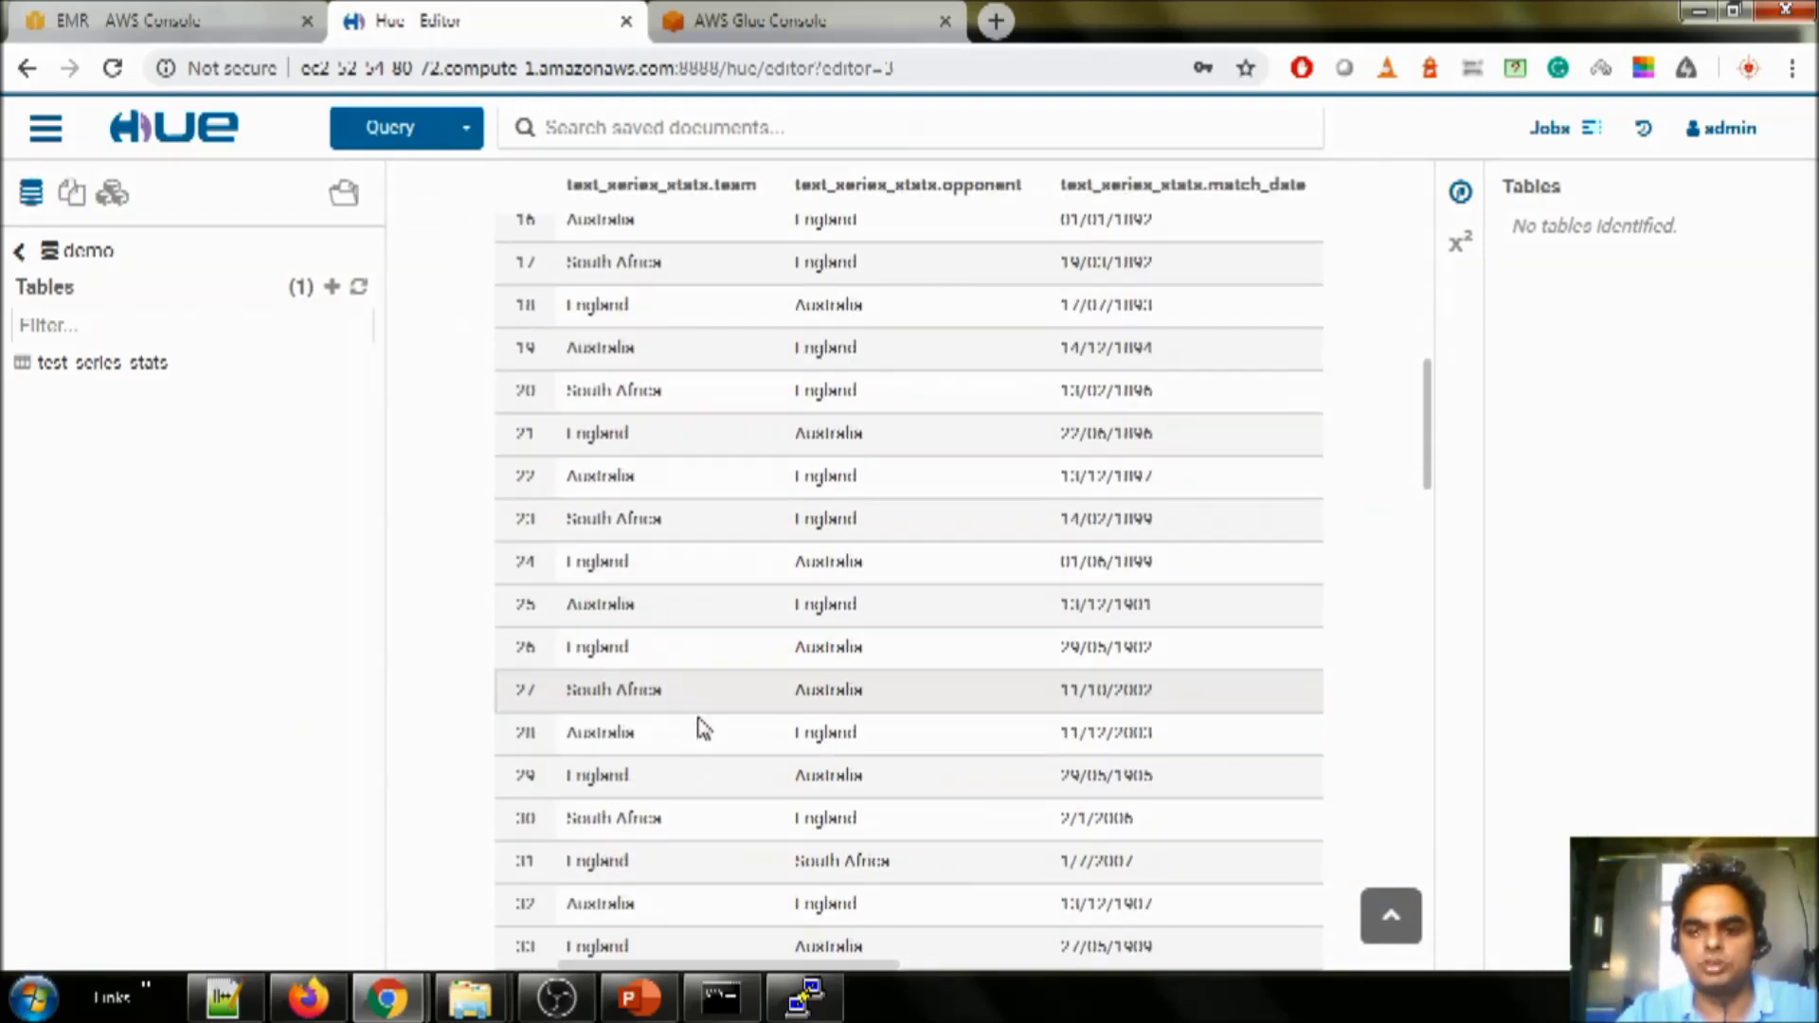
pyautogui.scroll(10, 703, 731)
pyautogui.moveTo(877, 285); pyautogui.dragTo(453, 261)
pyautogui.click(635, 364)
pyautogui.hotkey('ctrl', 'a')
pyautogui.press('BackSpace')
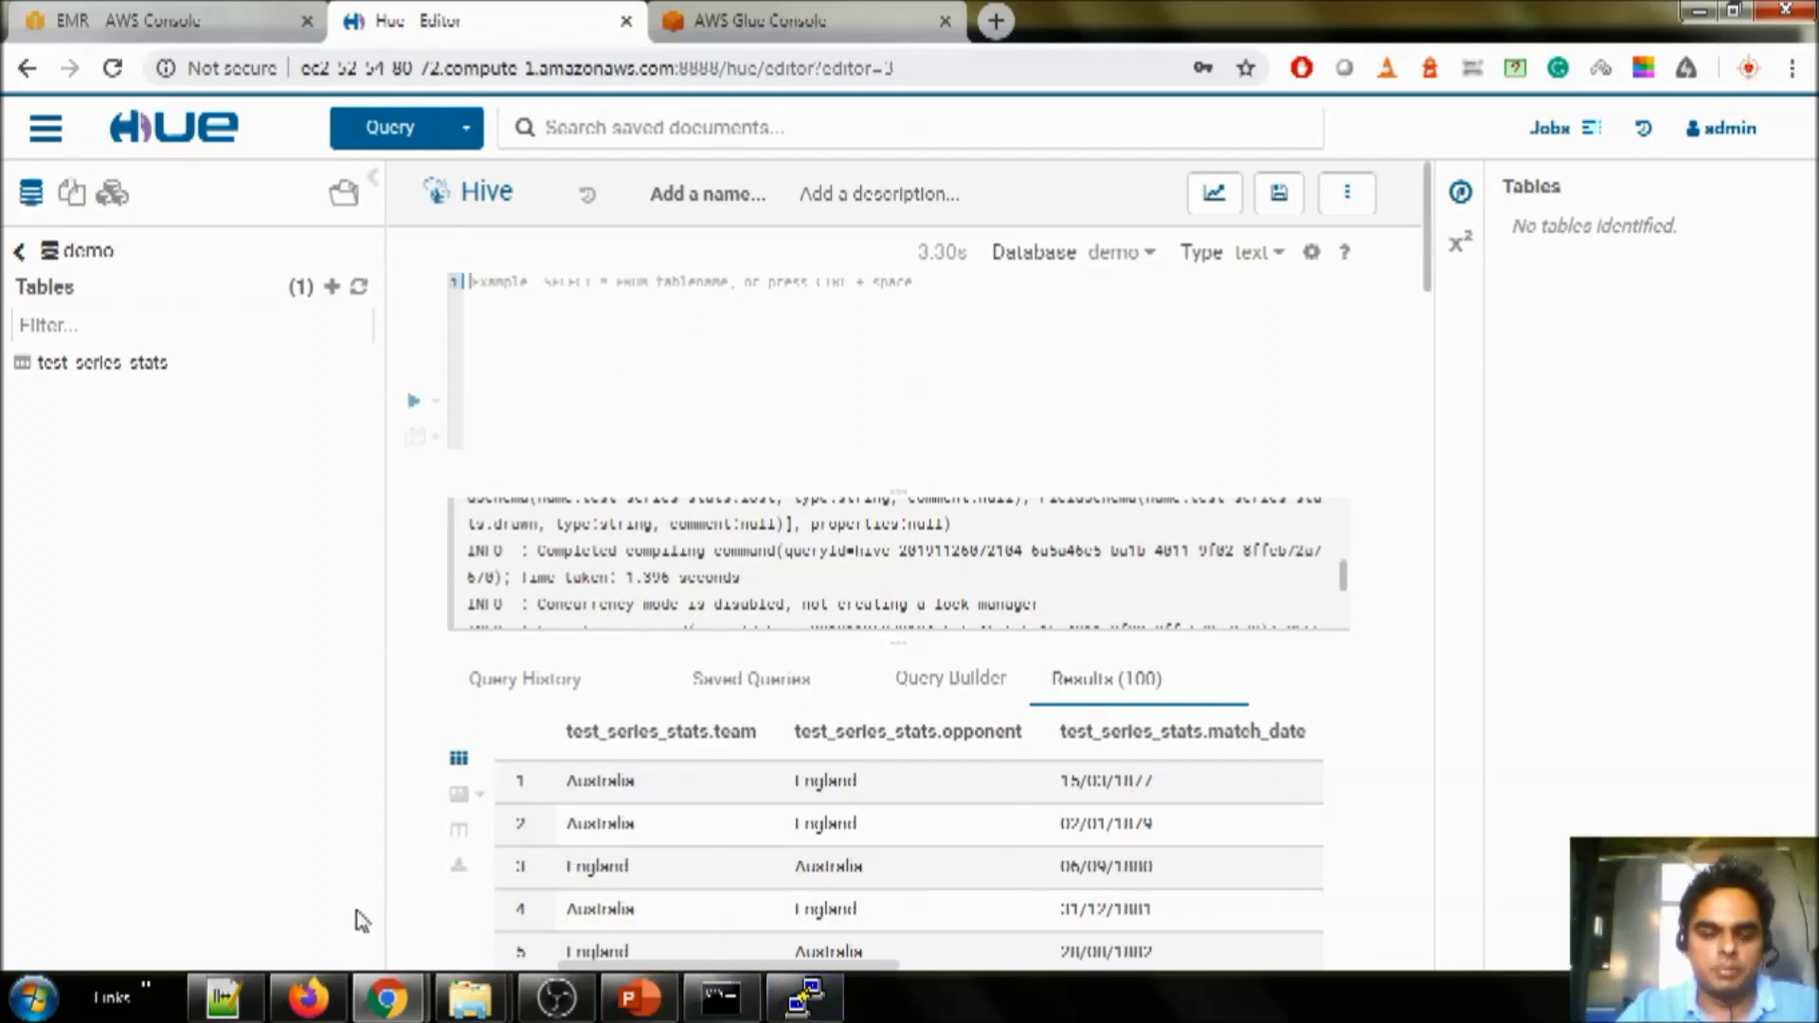
pyautogui.click(224, 997)
# - Point out the TEST_SERIES_AGG table name and its Matches and Result columns
pyautogui.scroll(-5, 287, 668)
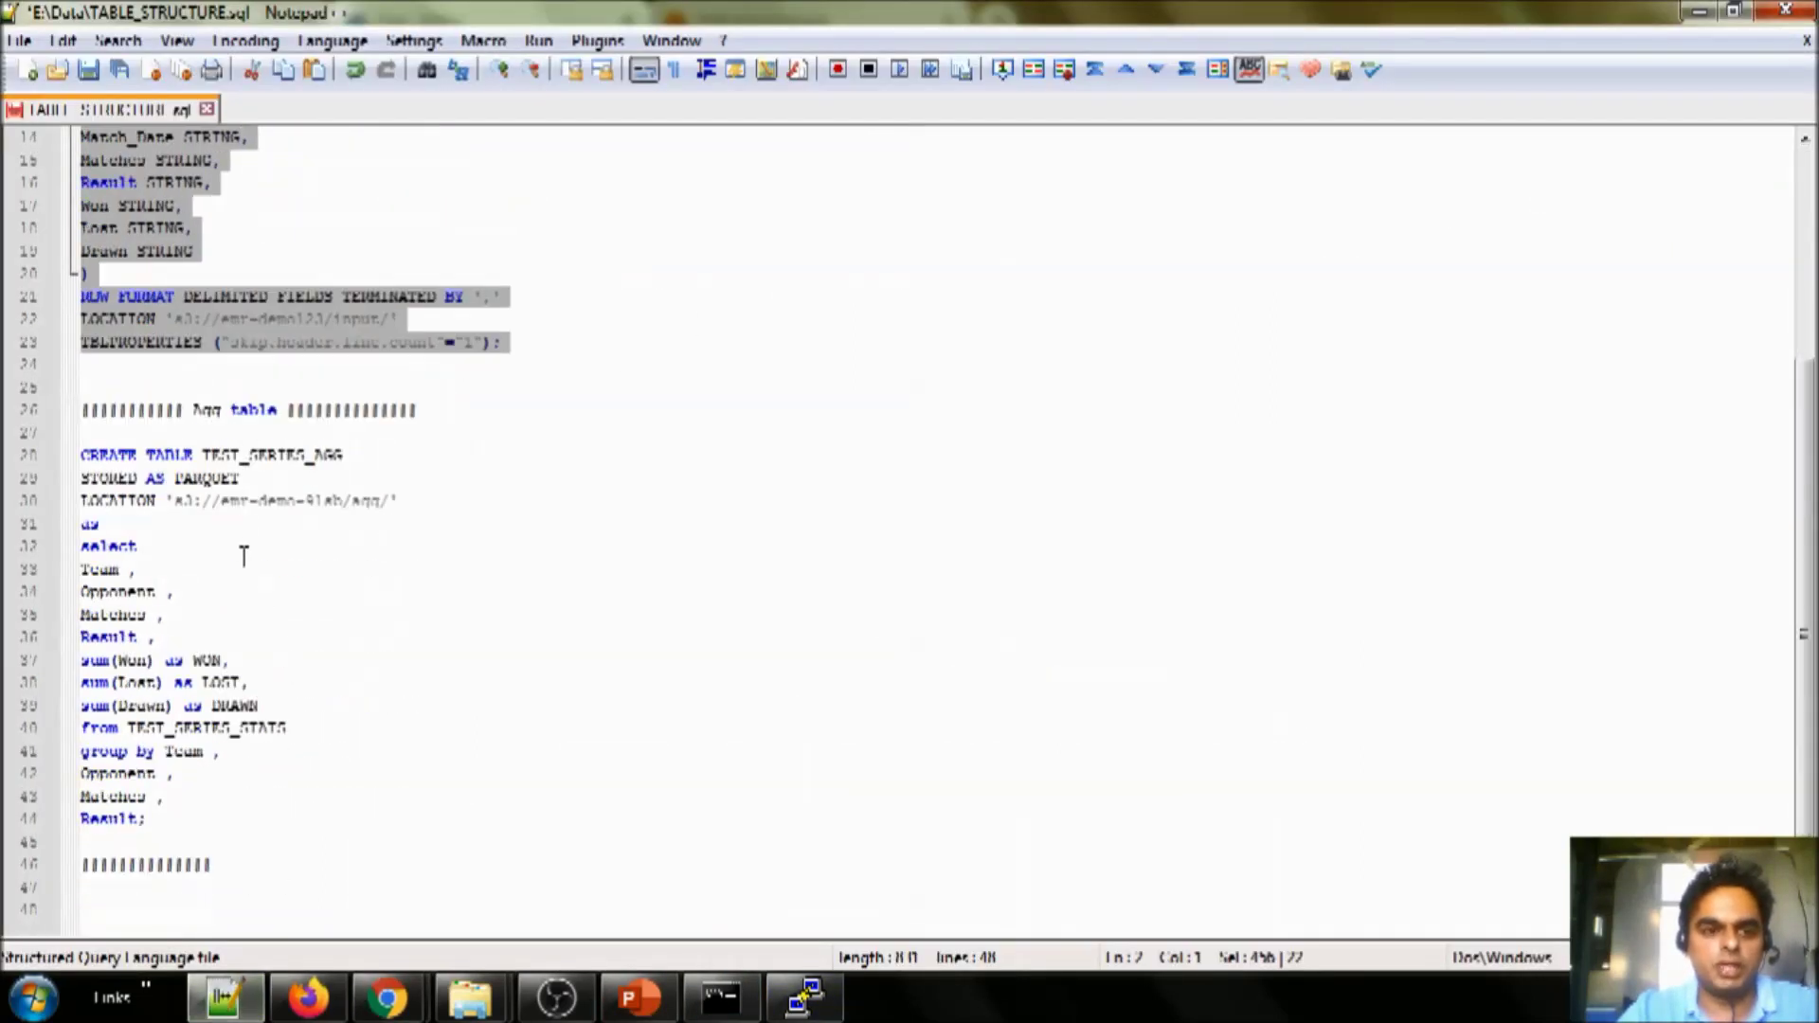
pyautogui.doubleClick(268, 455)
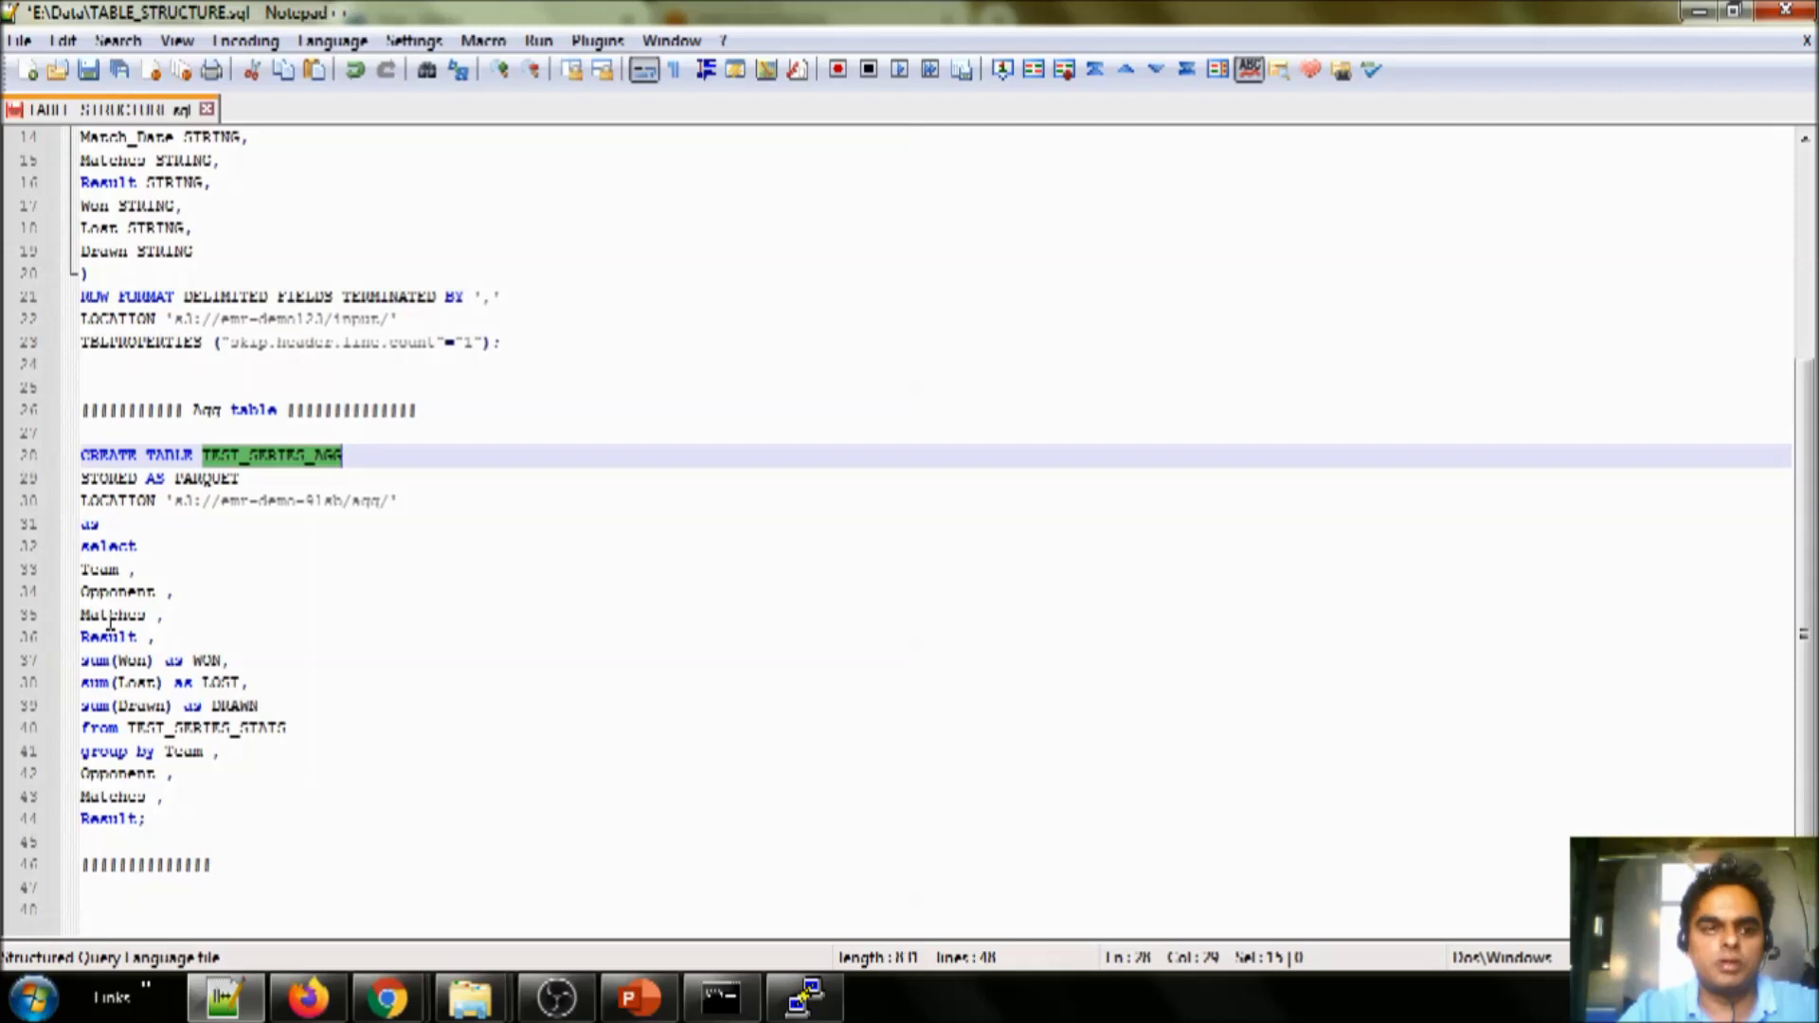
pyautogui.doubleClick(110, 616)
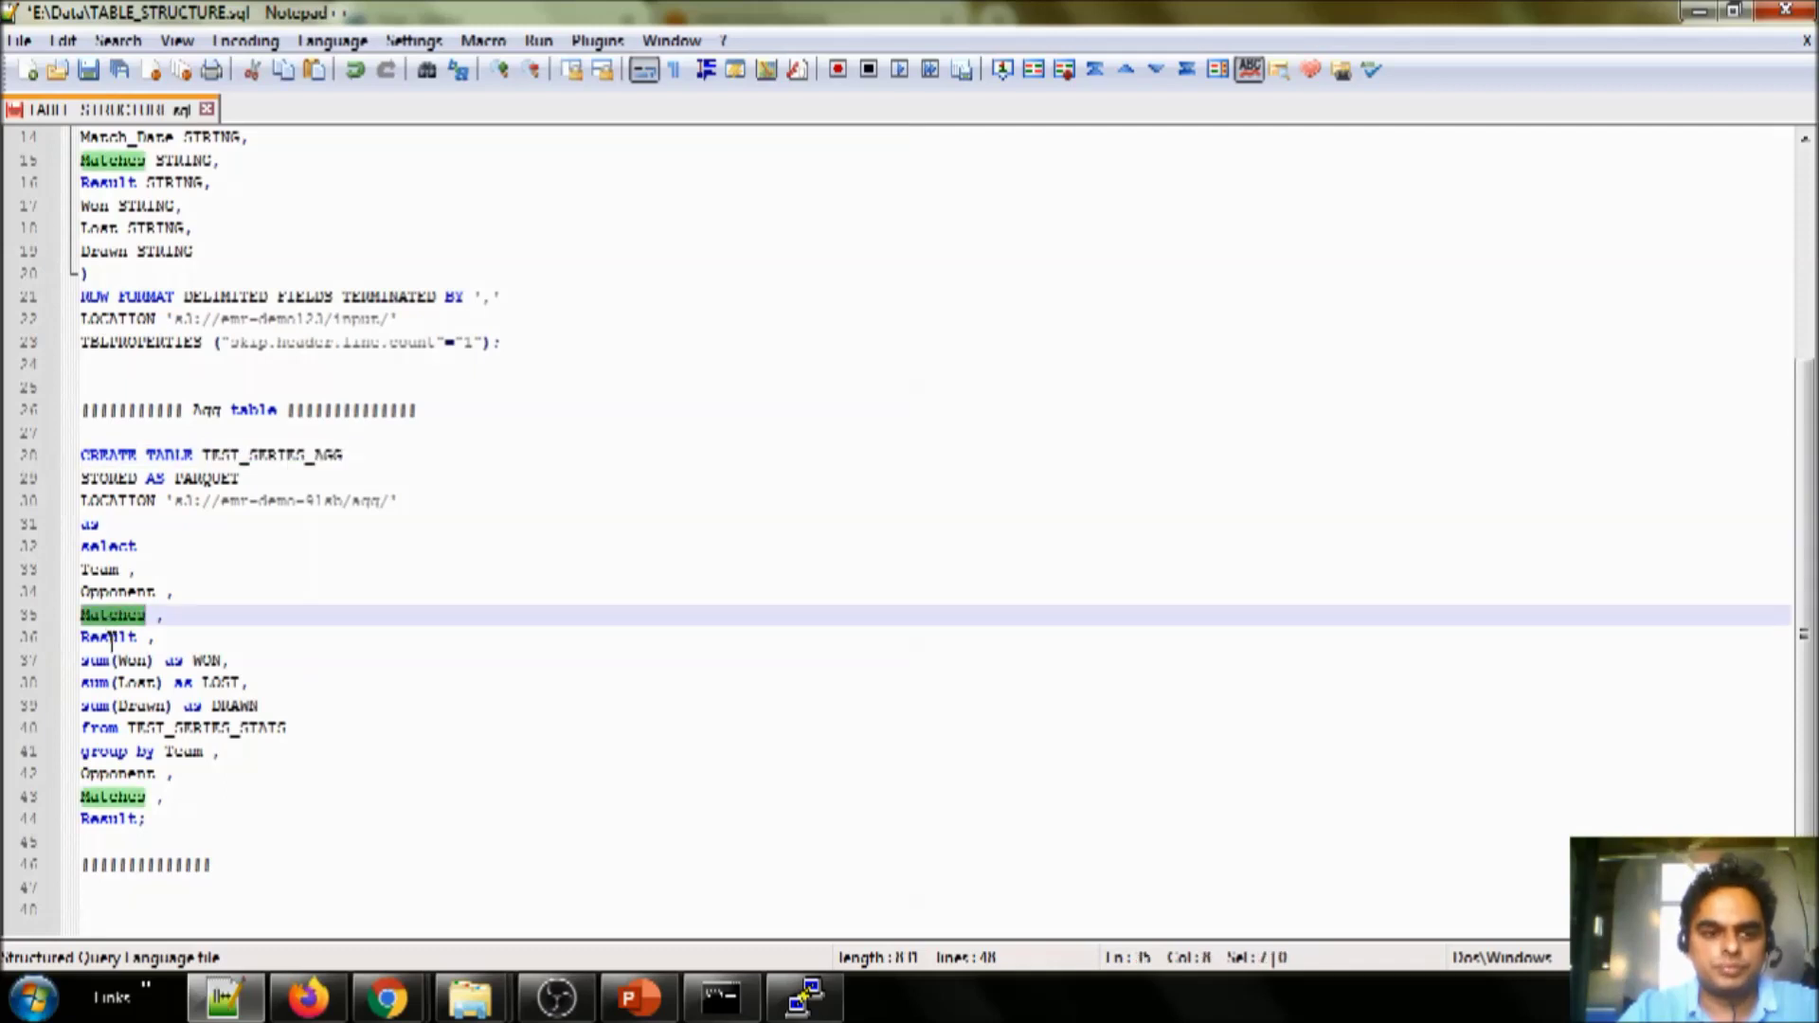
pyautogui.doubleClick(111, 637)
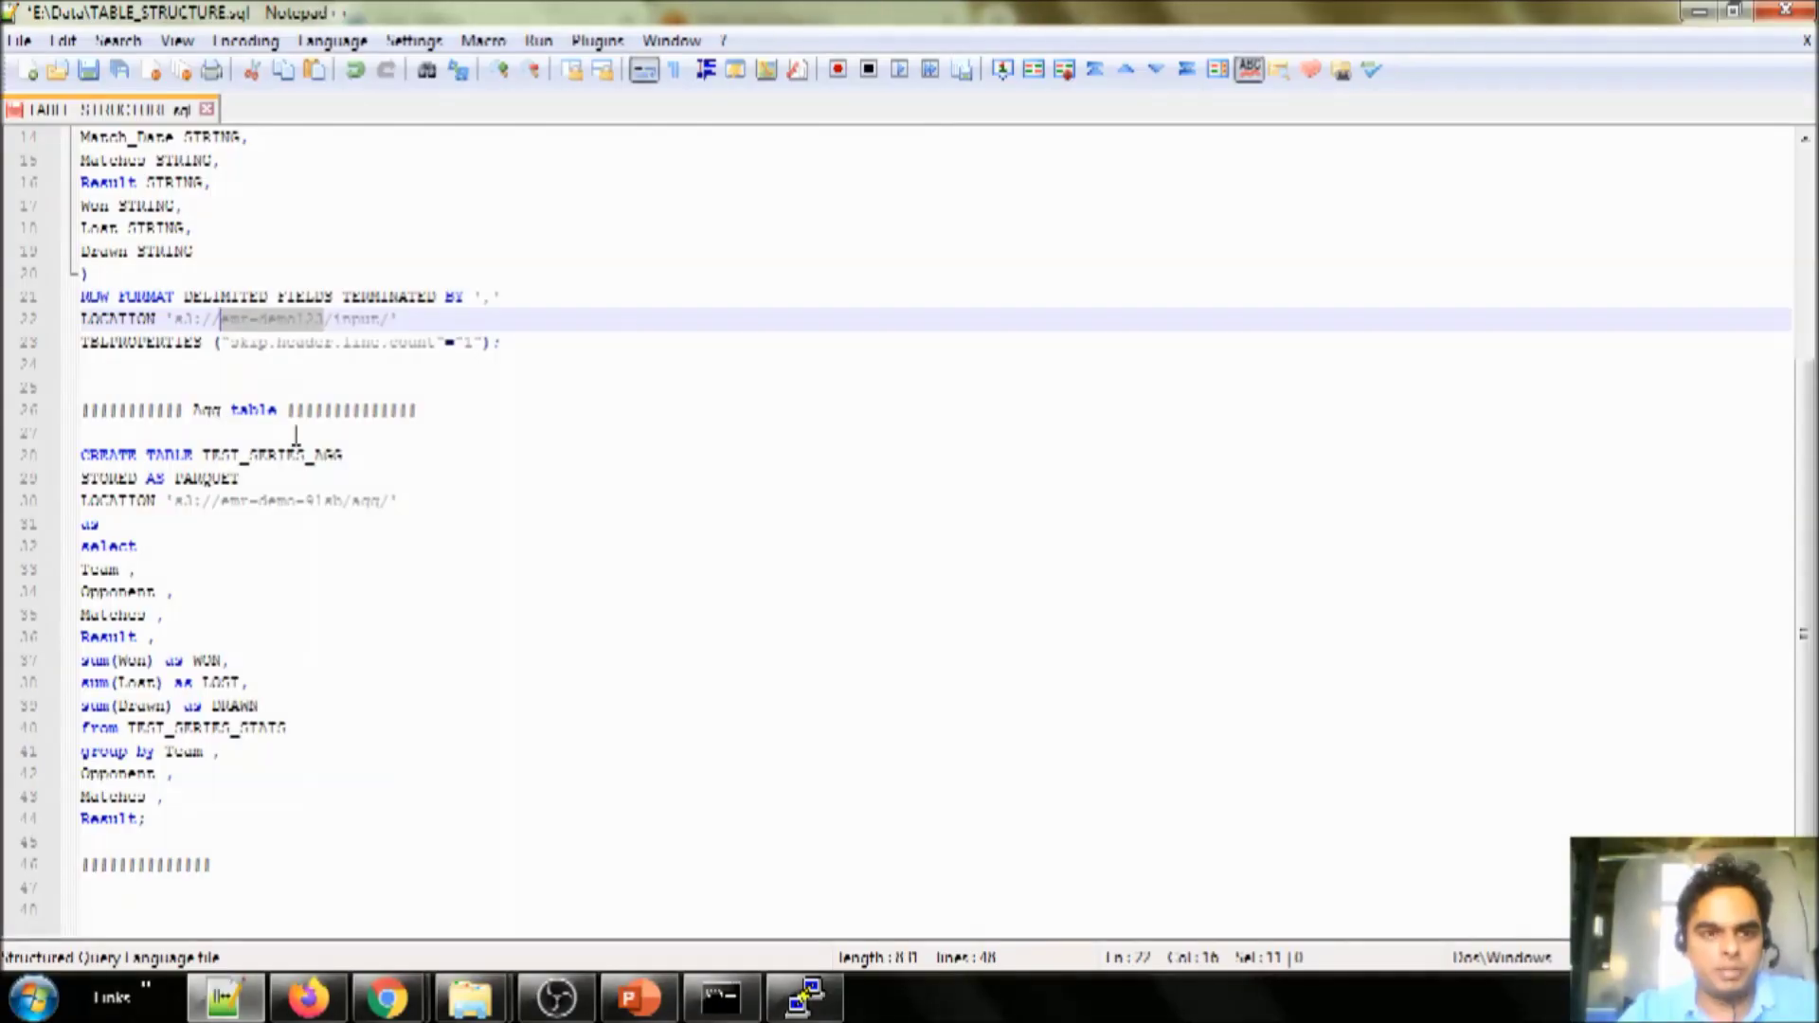
# - Change line 30's LOCATION to s3://emr-demo123/aggregation/
pyautogui.moveTo(222, 501); pyautogui.dragTo(336, 500)
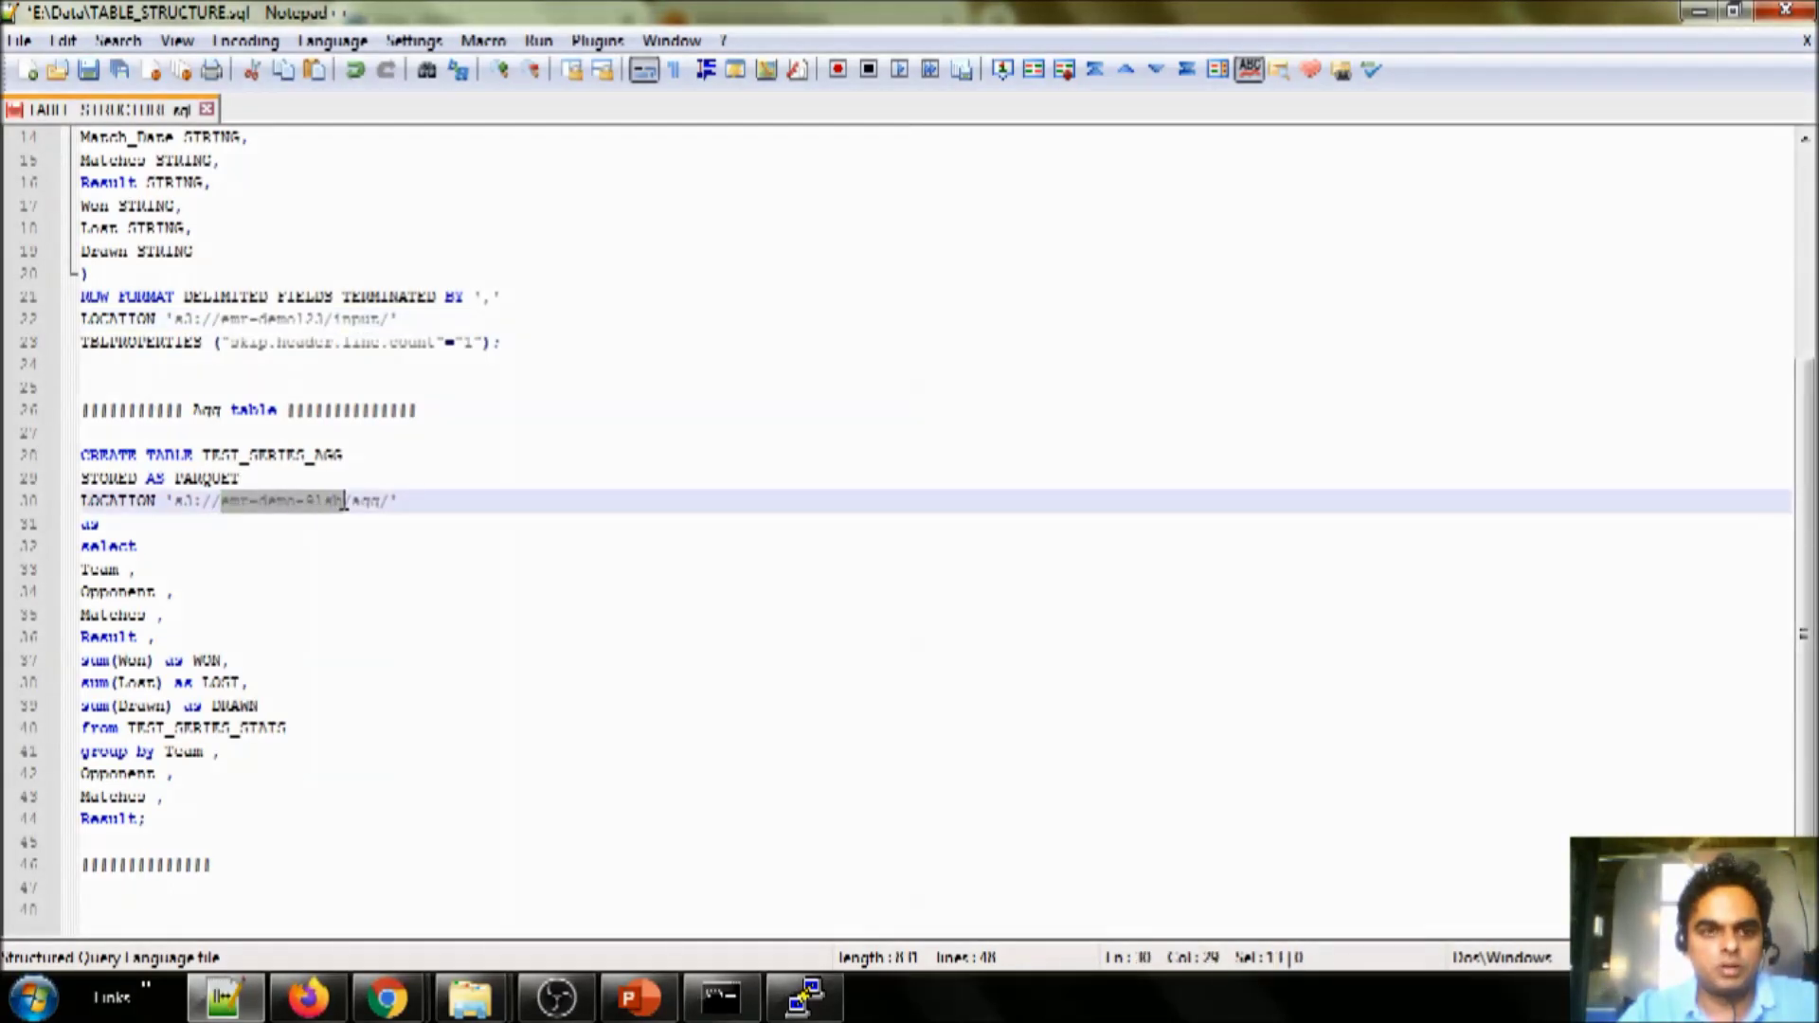
pyautogui.write('emr-demo123')
pyautogui.doubleClick(349, 501)
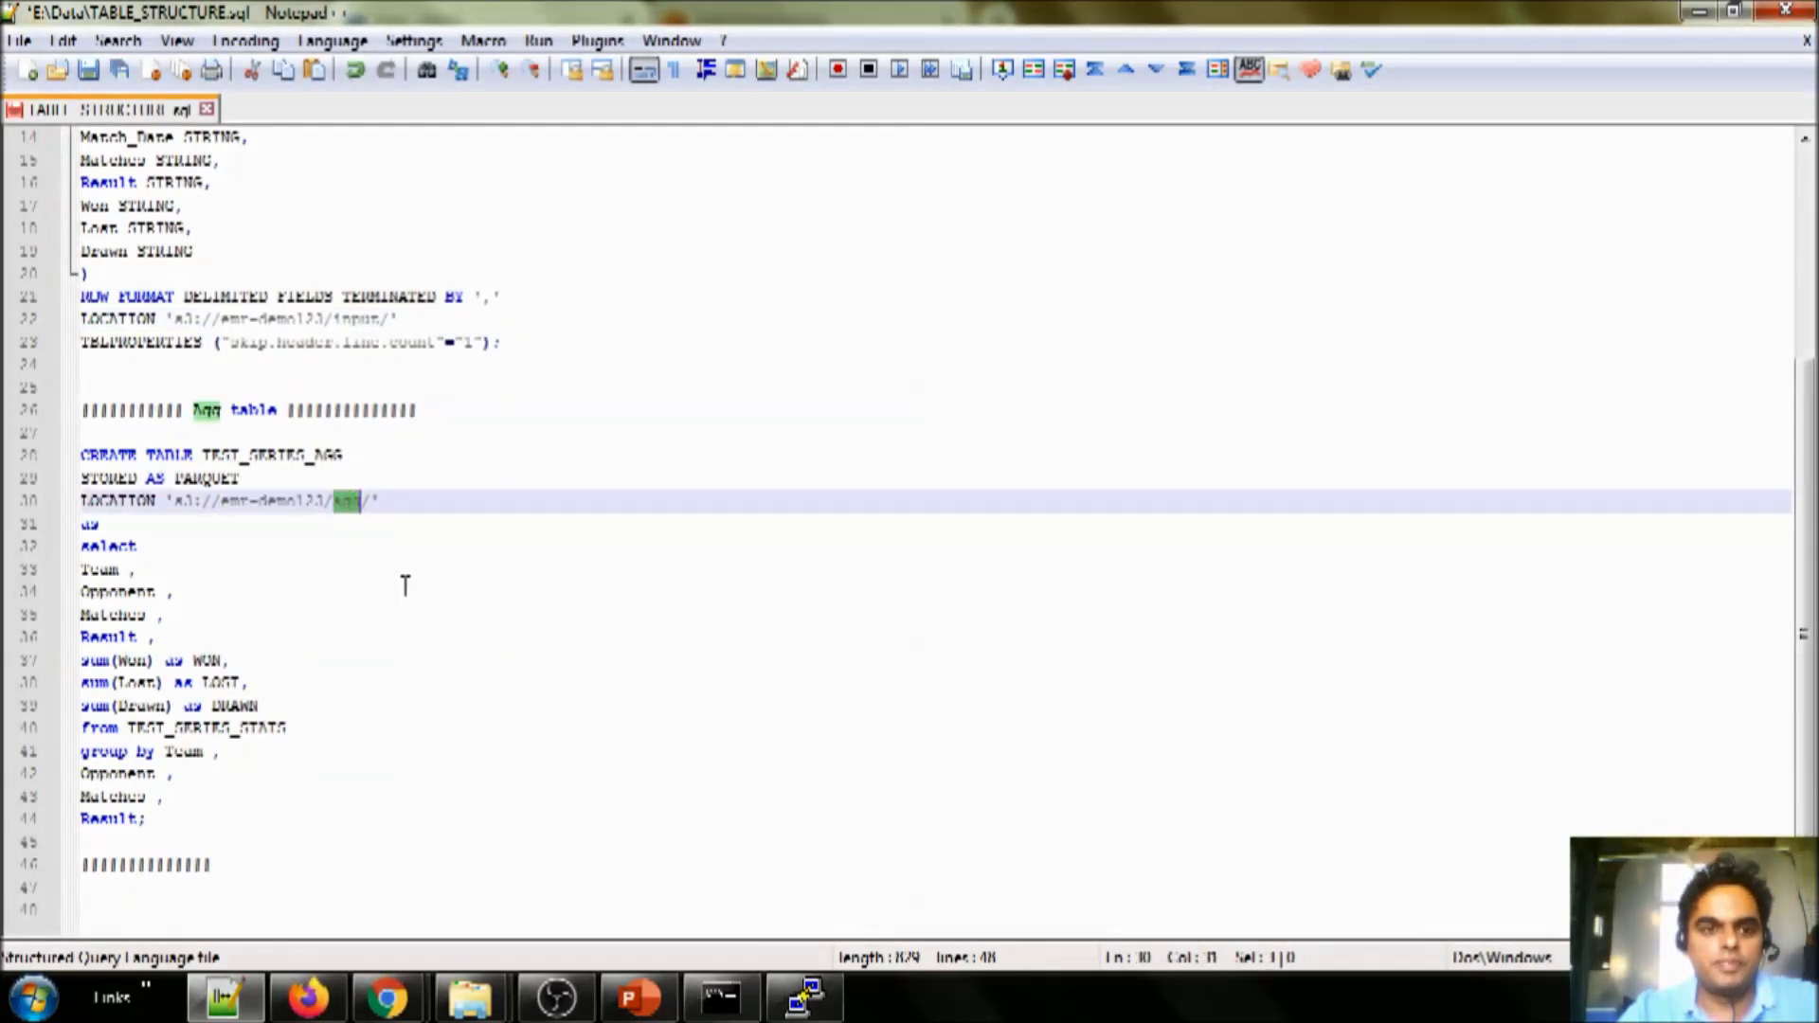
pyautogui.write('aggrega')
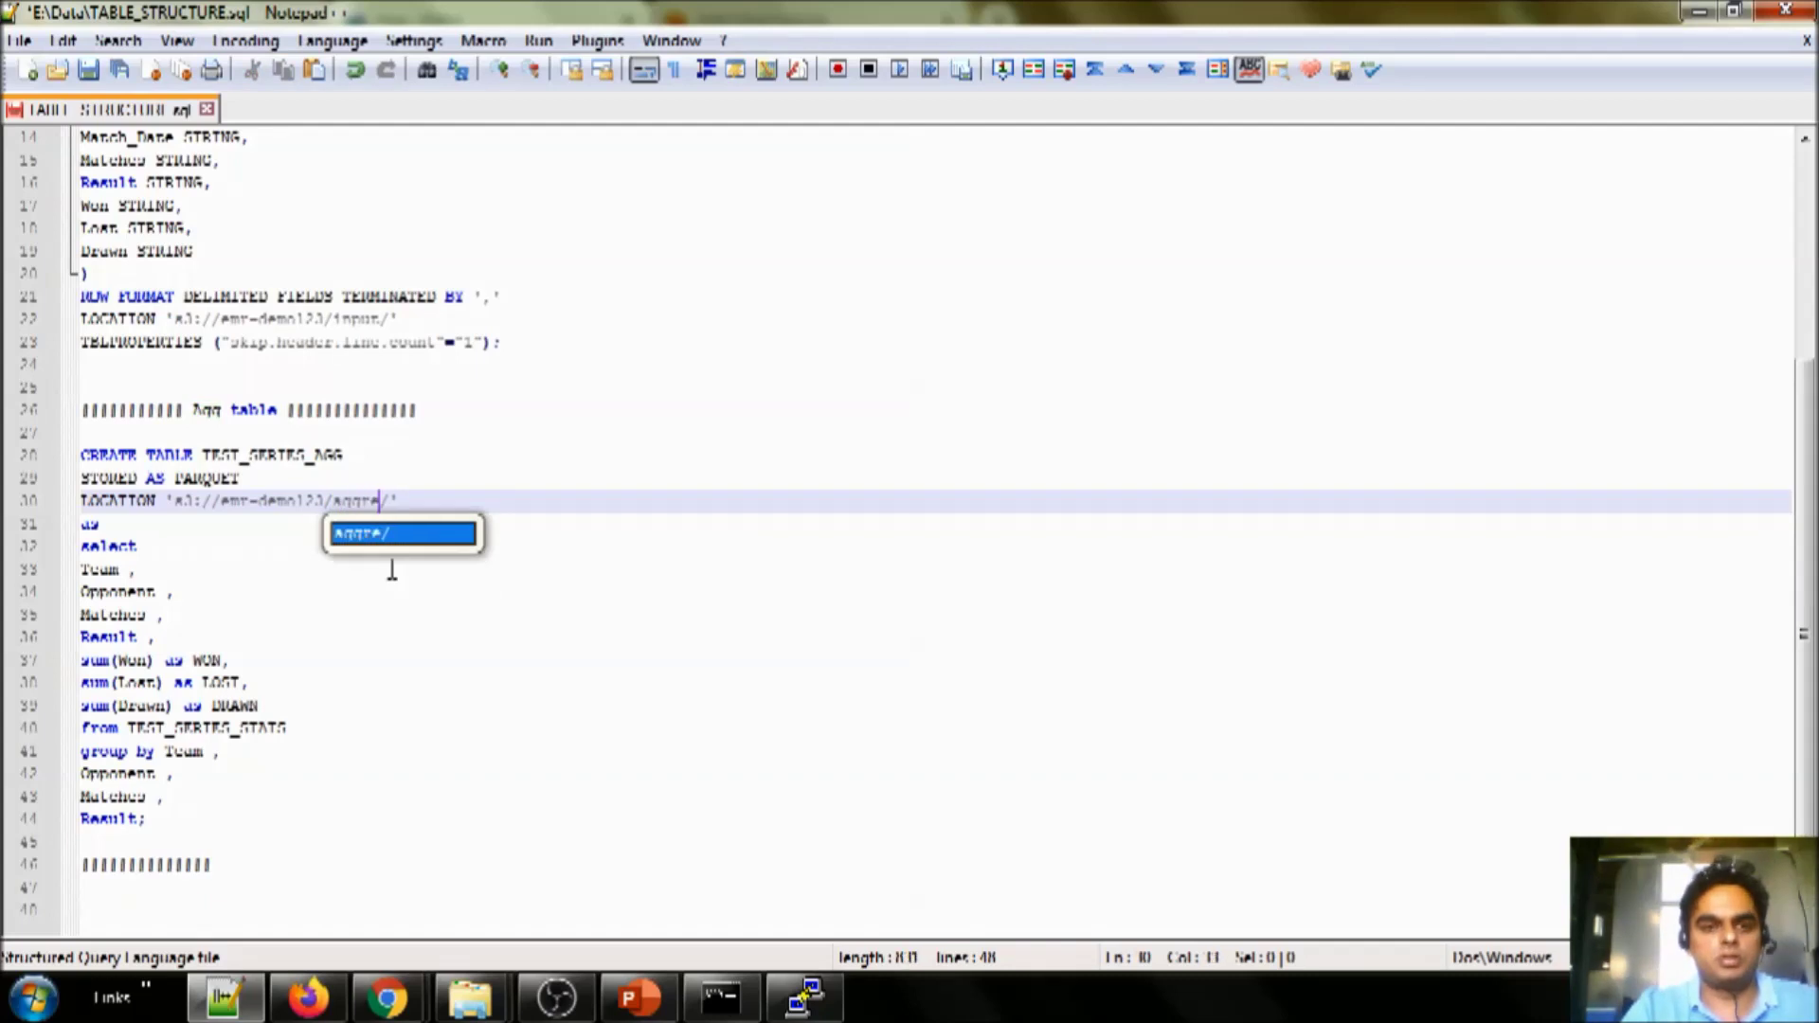
pyautogui.write('tion')
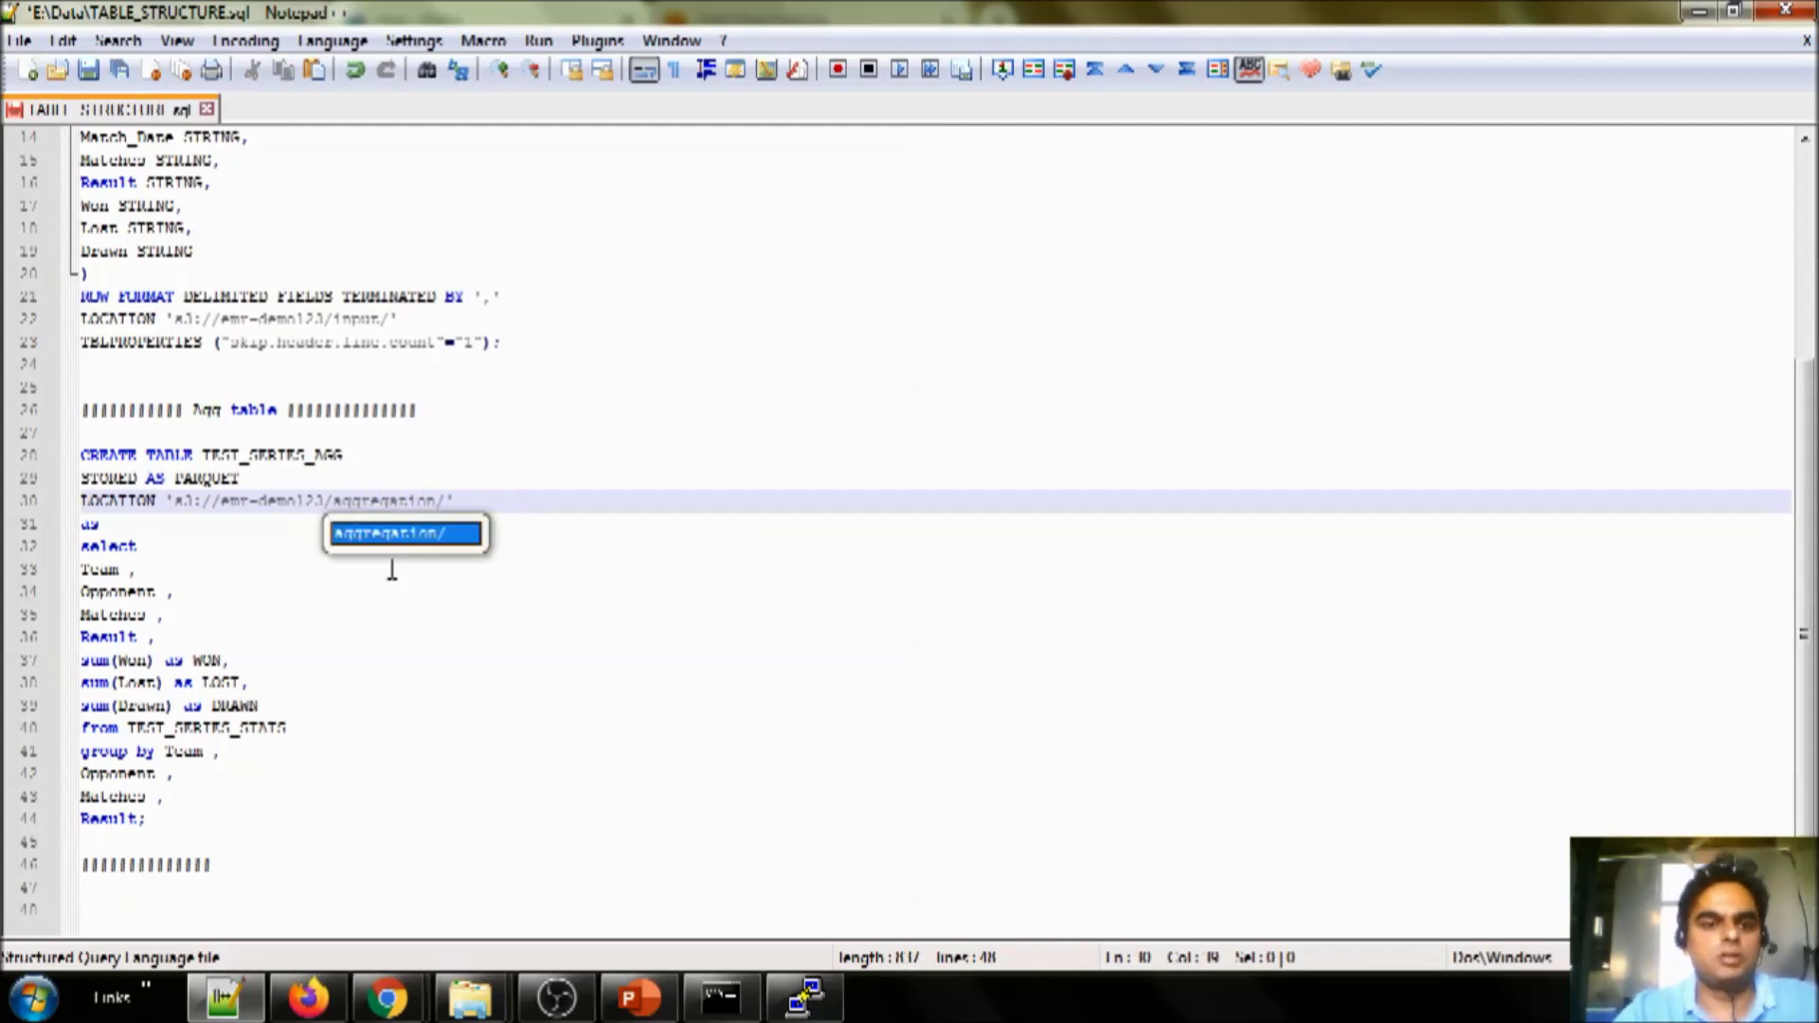
pyautogui.click(322, 755)
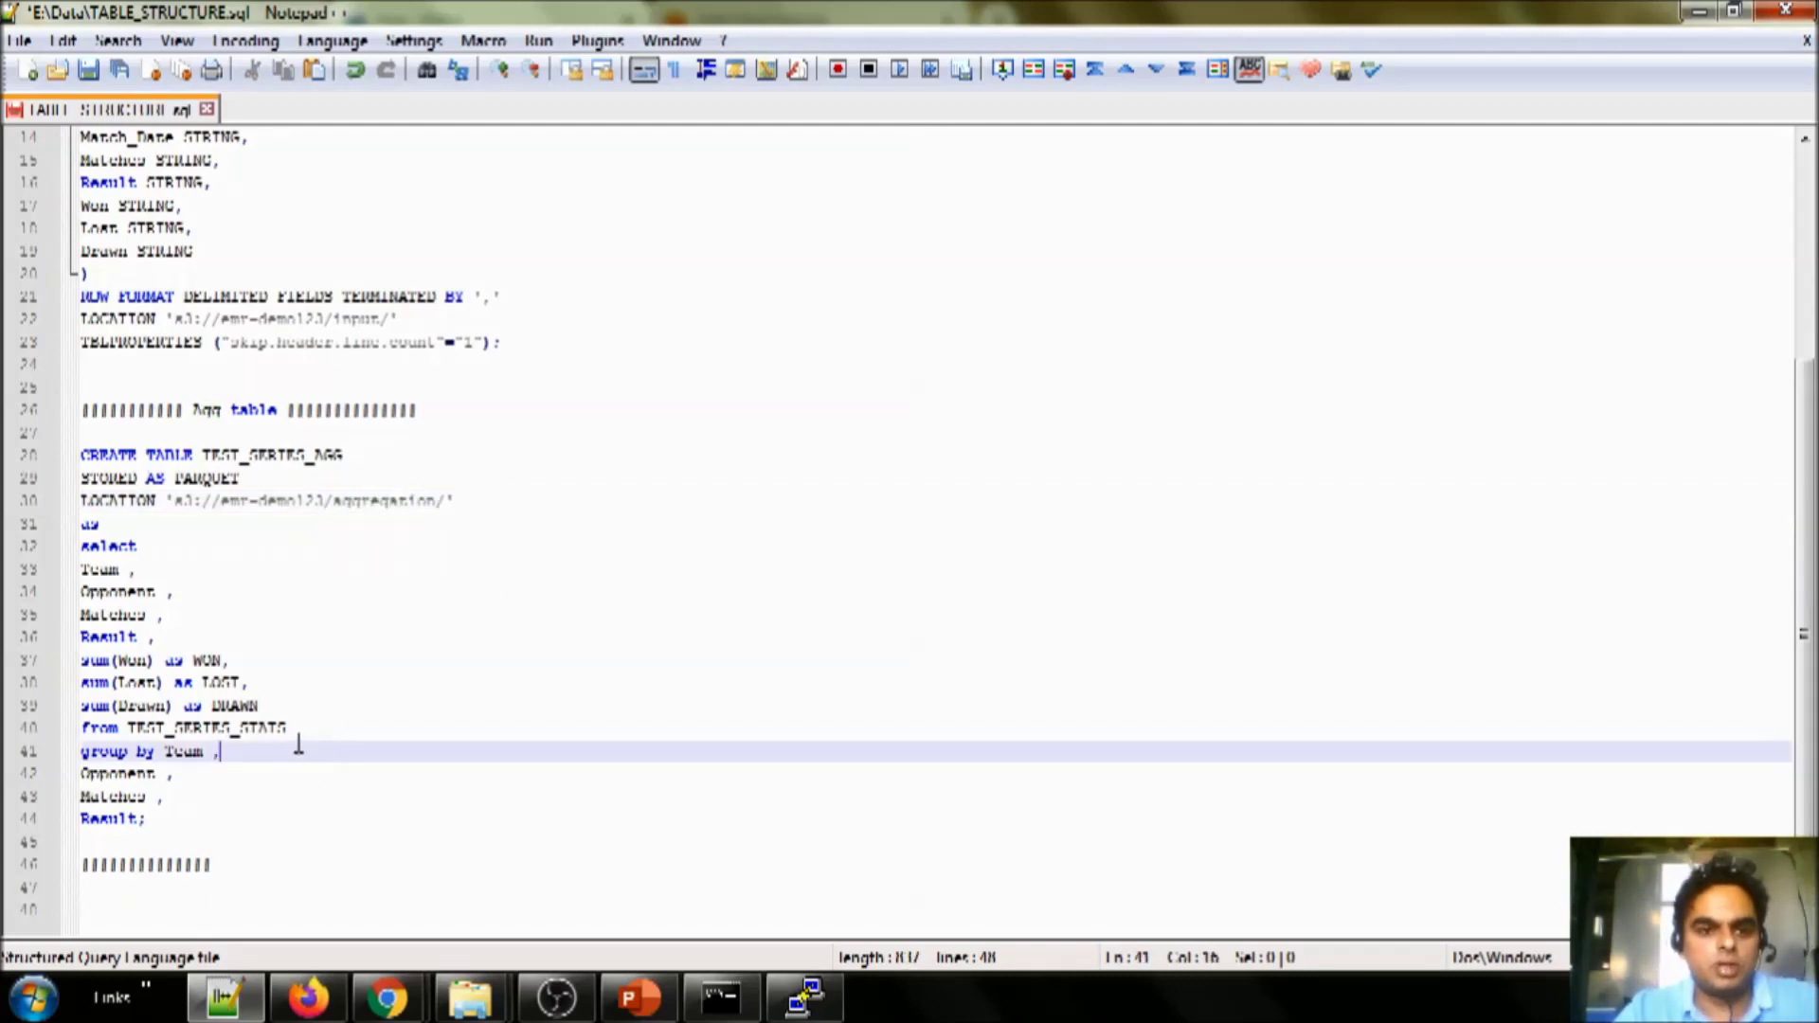
# - Copy the CREATE TABLE TEST_SERIES_AGG statement into Hue's Hive editor, replacing its contents
pyautogui.moveTo(221, 821); pyautogui.dragTo(43, 455)
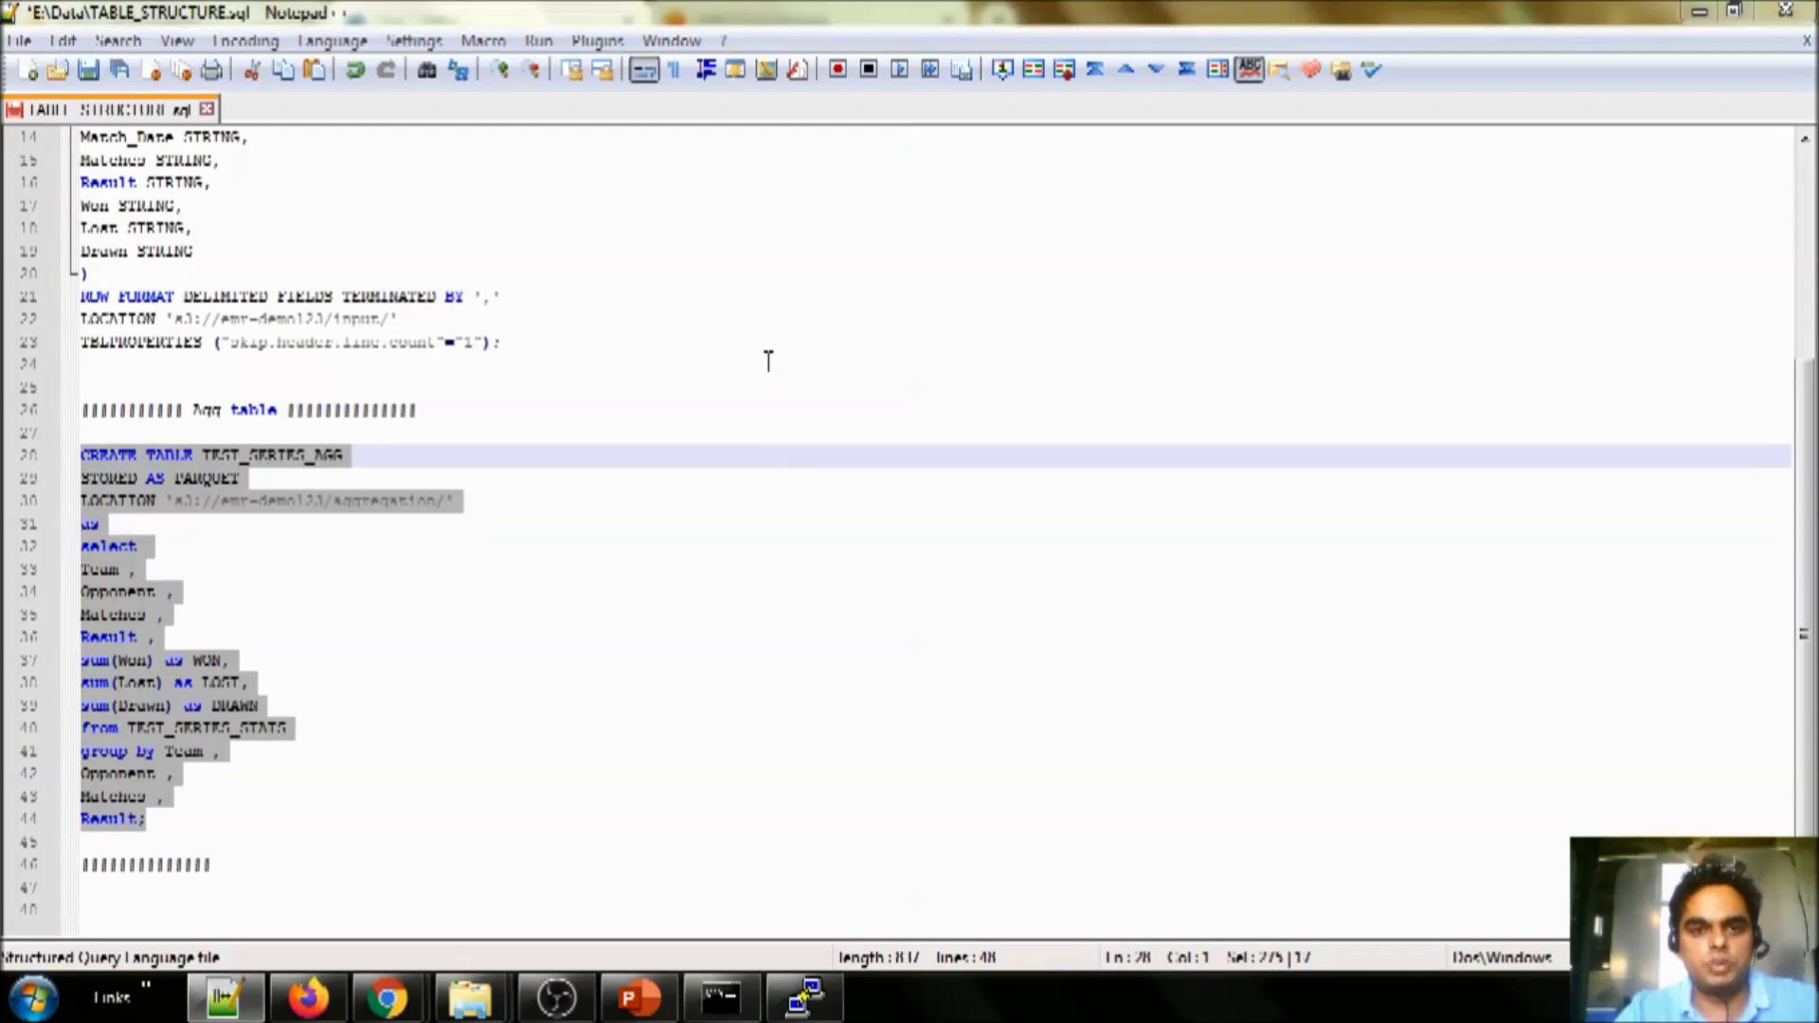
pyautogui.hotkey('alt', 'Tab')
pyautogui.write("CREATE TABLE TEST_SERIES_AGG STORED AS PARQUET LOCATION 's3://emr-demo123/aggregation/' as select team , opponent , matches , result , sum(won) AS WON, sum(lost) AS LOST, sum(drawn) AS DRAWN from TEST_SERIES_STATS group by team , opponent , matches , result;")
pyautogui.hotkey('ctrl', 'a')
pyautogui.write("CREATE TABLE TEST_SERIES_AGG STORED AS PARQUET LOCATION 's3://emr-demo123/aggregation/' as select team , opponent , matches , result , sum(won) AS WON, sum(lost) AS LOST, sum(drawn) AS DRAWN from TEST_SERIES_STATS group by team , opponent , matches , result;")
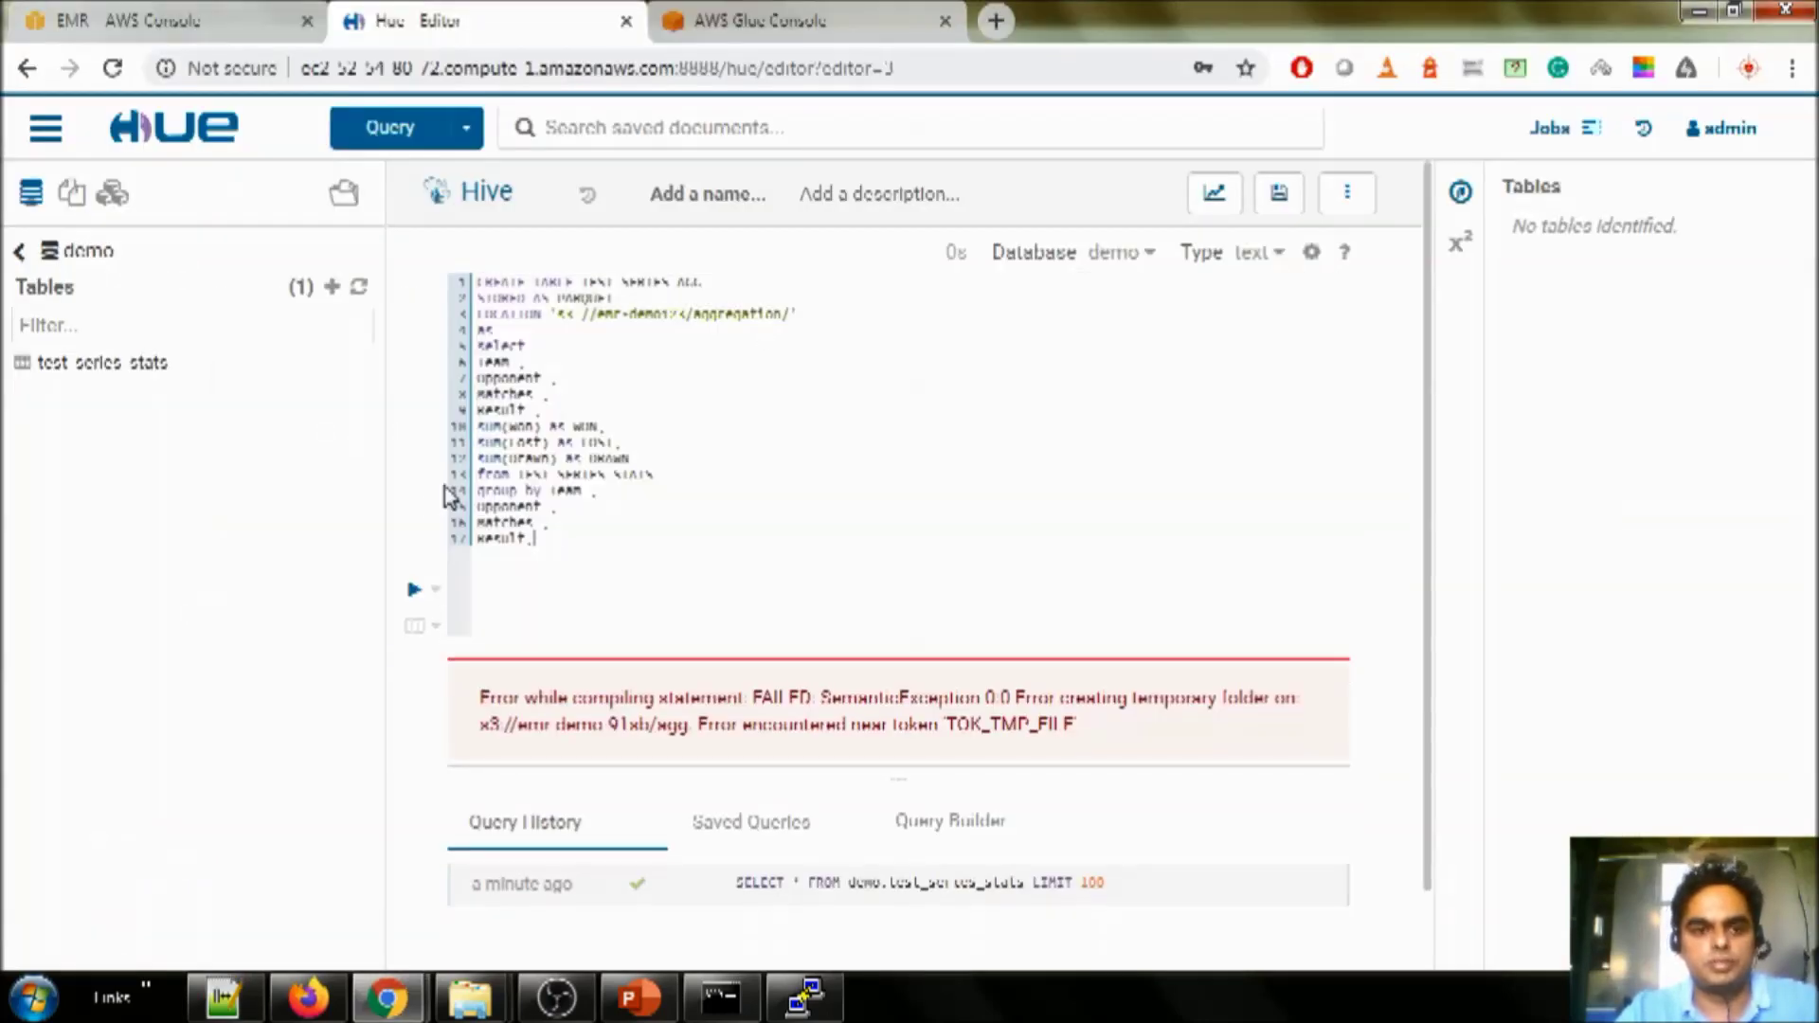
# - Run the CREATE TABLE statement and refresh the table list to show test_series_agg
pyautogui.click(413, 596)
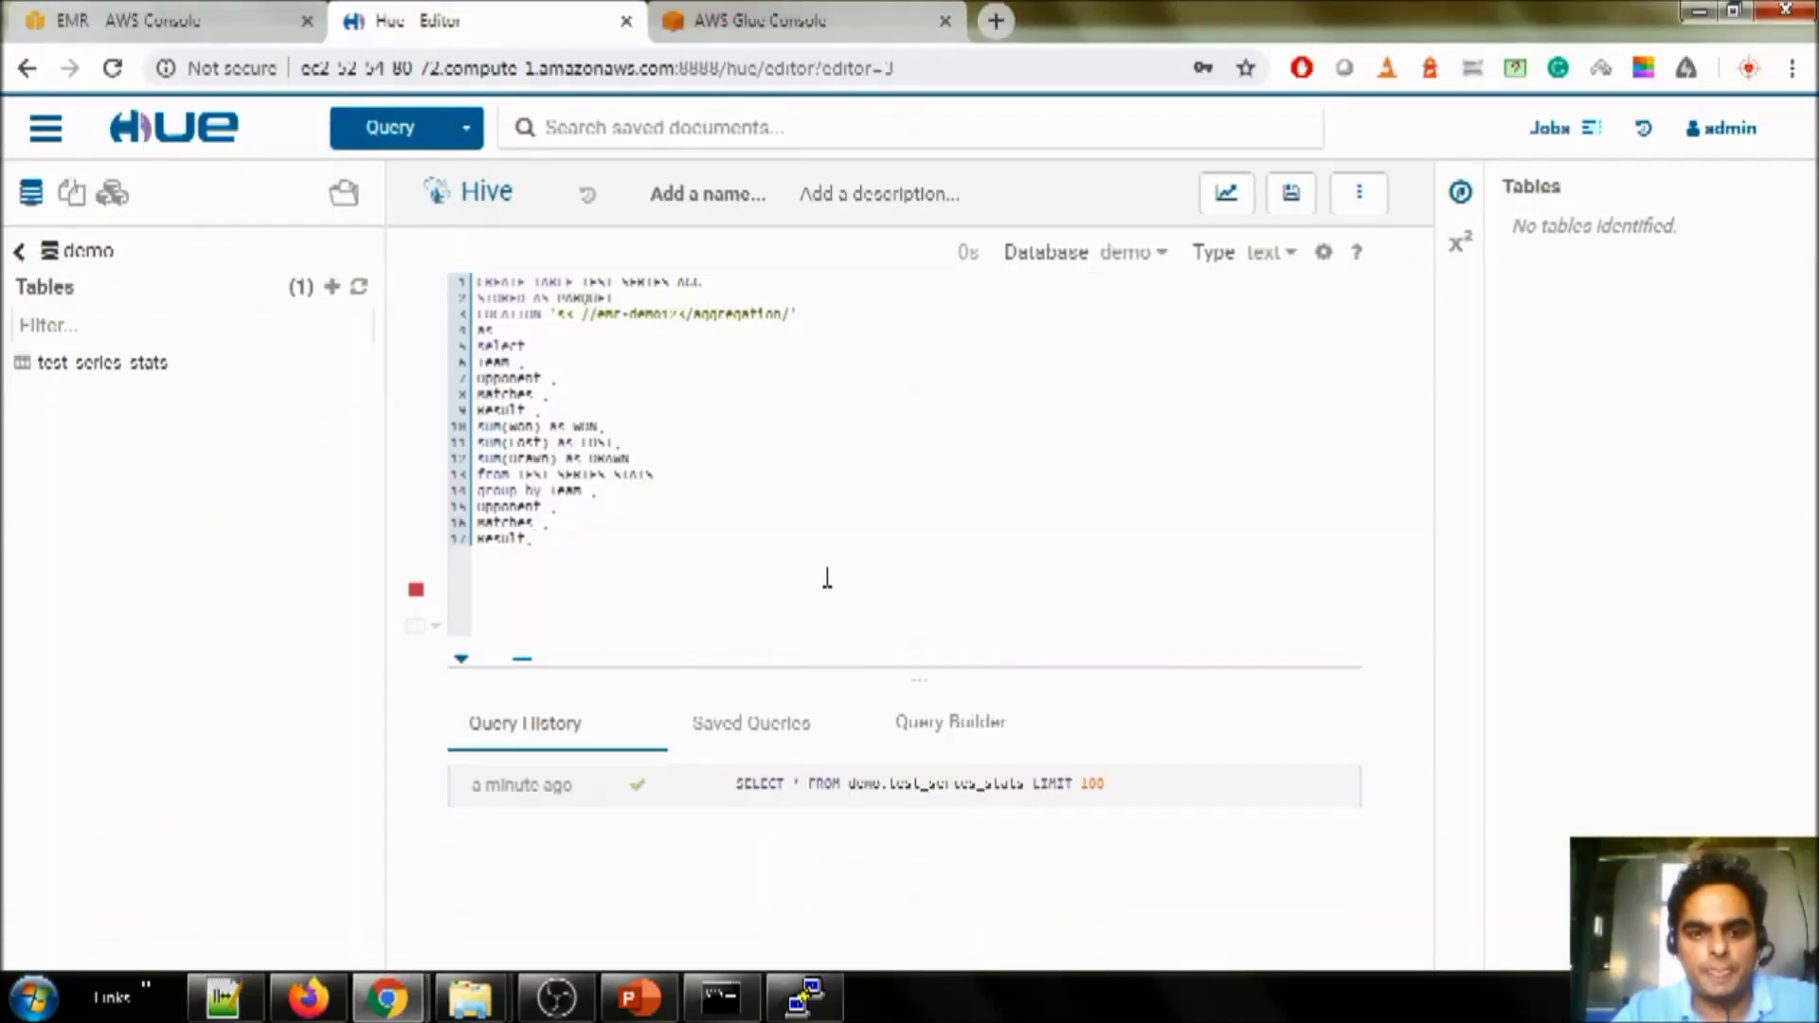
pyautogui.moveTo(480, 606); pyautogui.dragTo(572, 609)
pyautogui.click(360, 287)
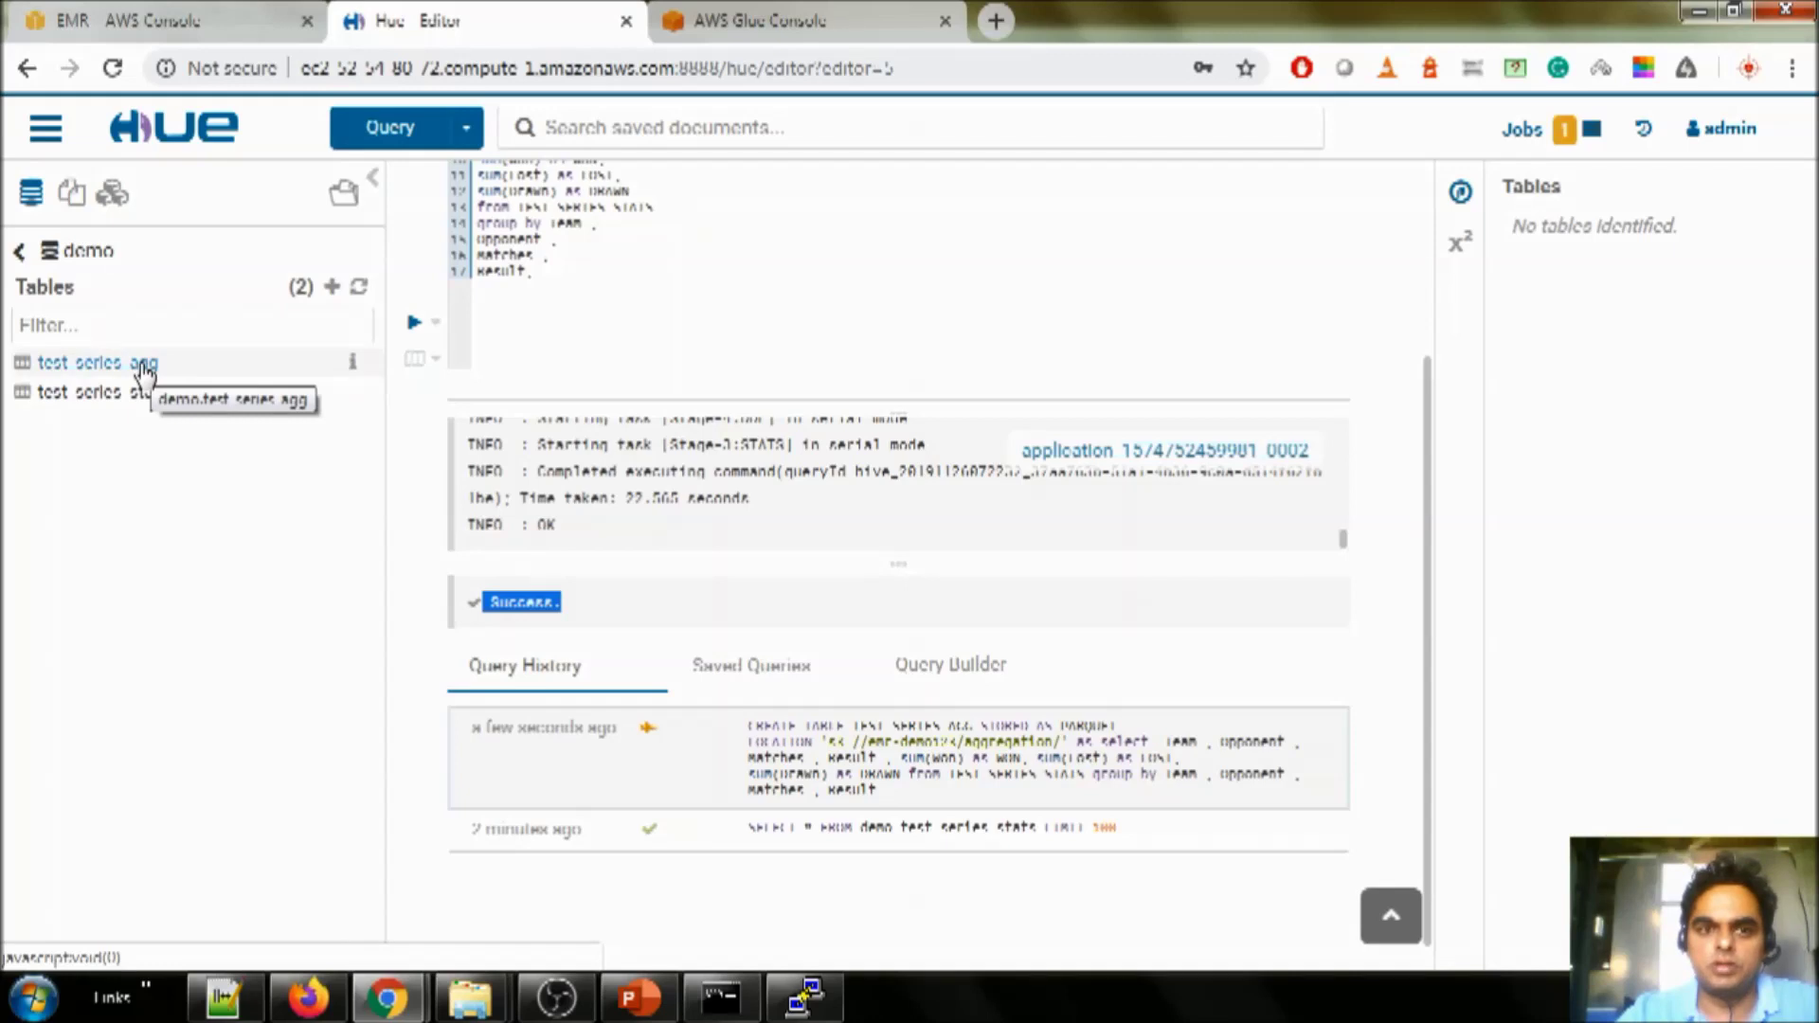
# - Replace the query with SELECT * FROM demo.test_series_agg LIMIT 10 and run it
pyautogui.click(691, 313)
pyautogui.scroll(3, 691, 351)
pyautogui.hotkey('ctrl', 'a')
pyautogui.moveTo(95, 362); pyautogui.dragTo(749, 343)
pyautogui.click(910, 442)
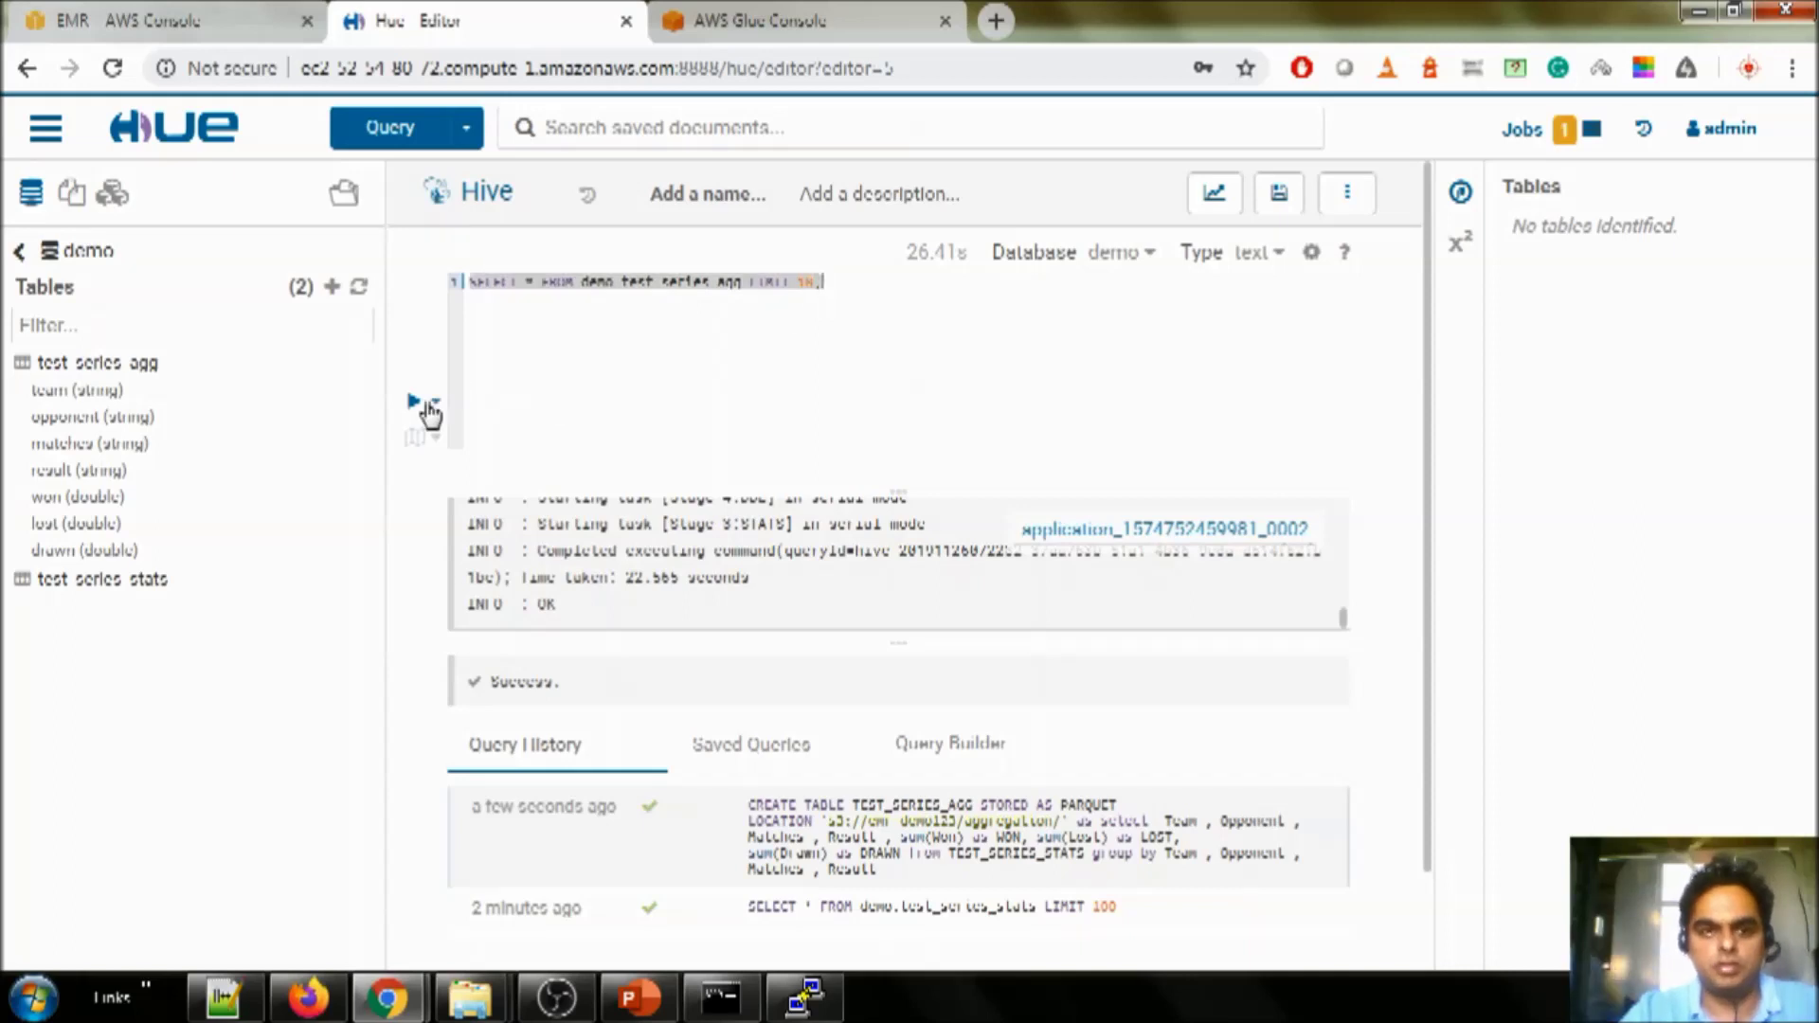
pyautogui.click(417, 401)
pyautogui.moveTo(663, 973); pyautogui.dragTo(1088, 971)
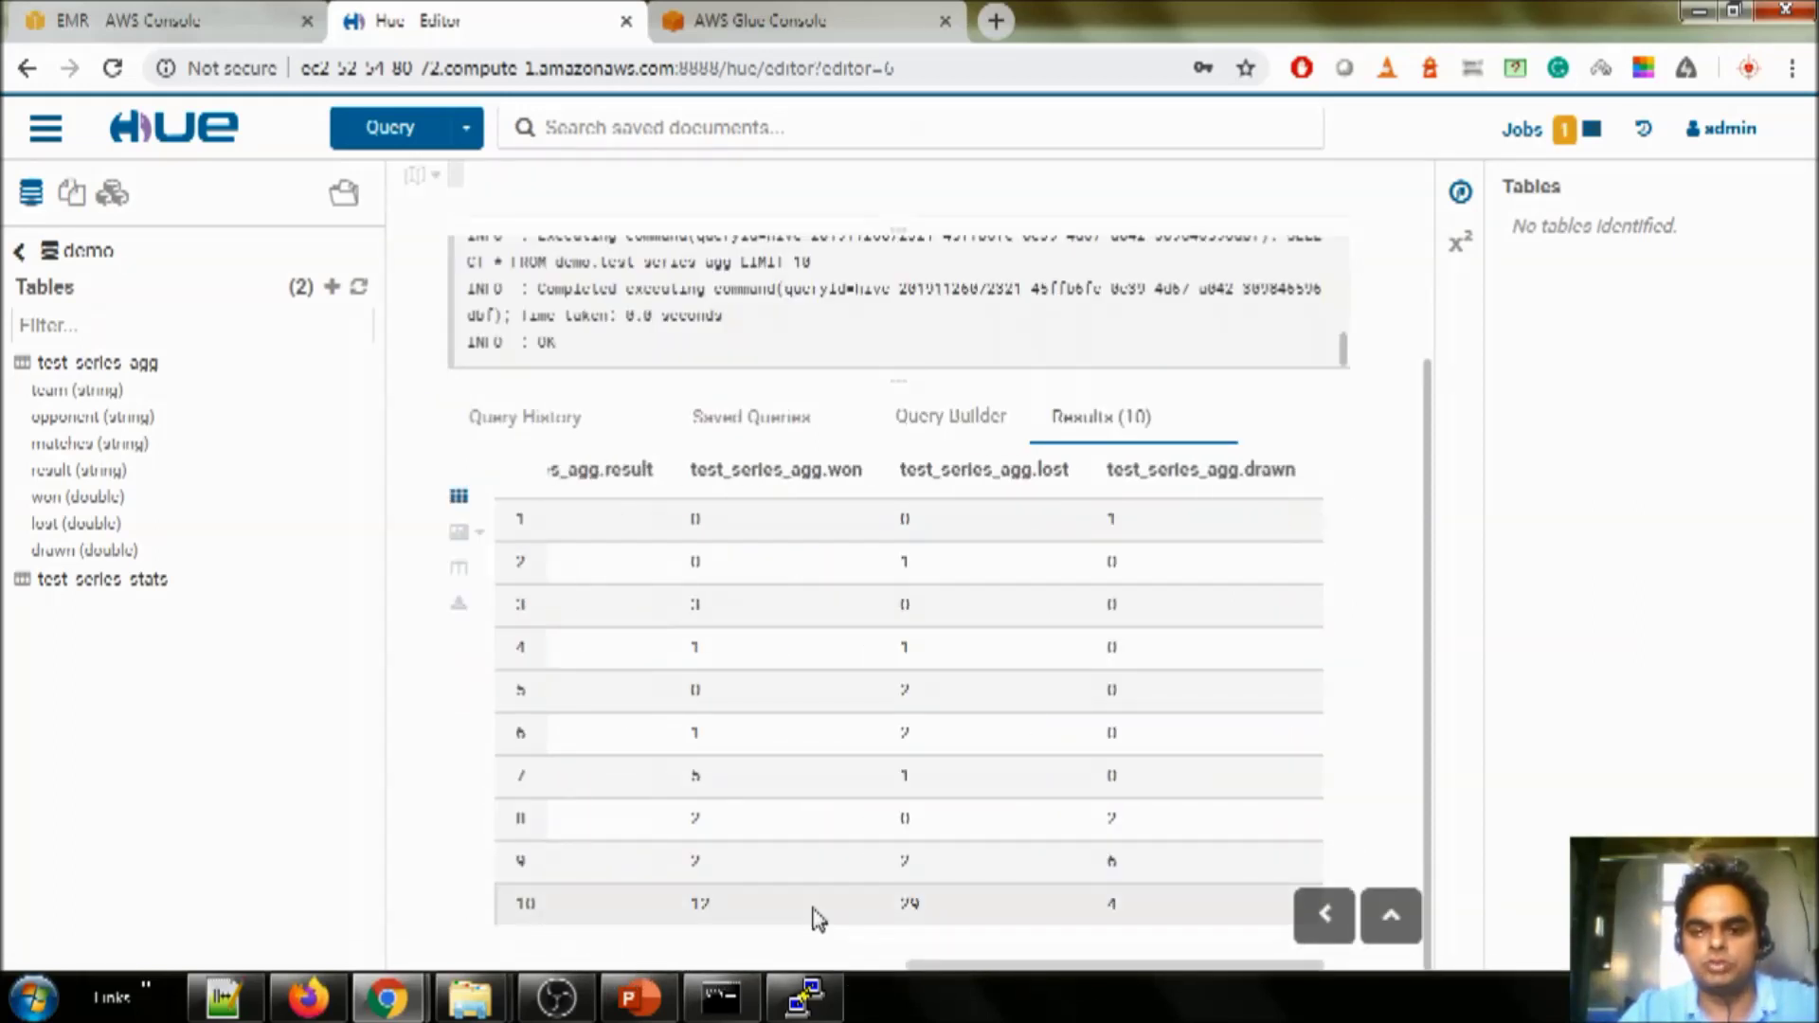
pyautogui.scroll(3, 818, 332)
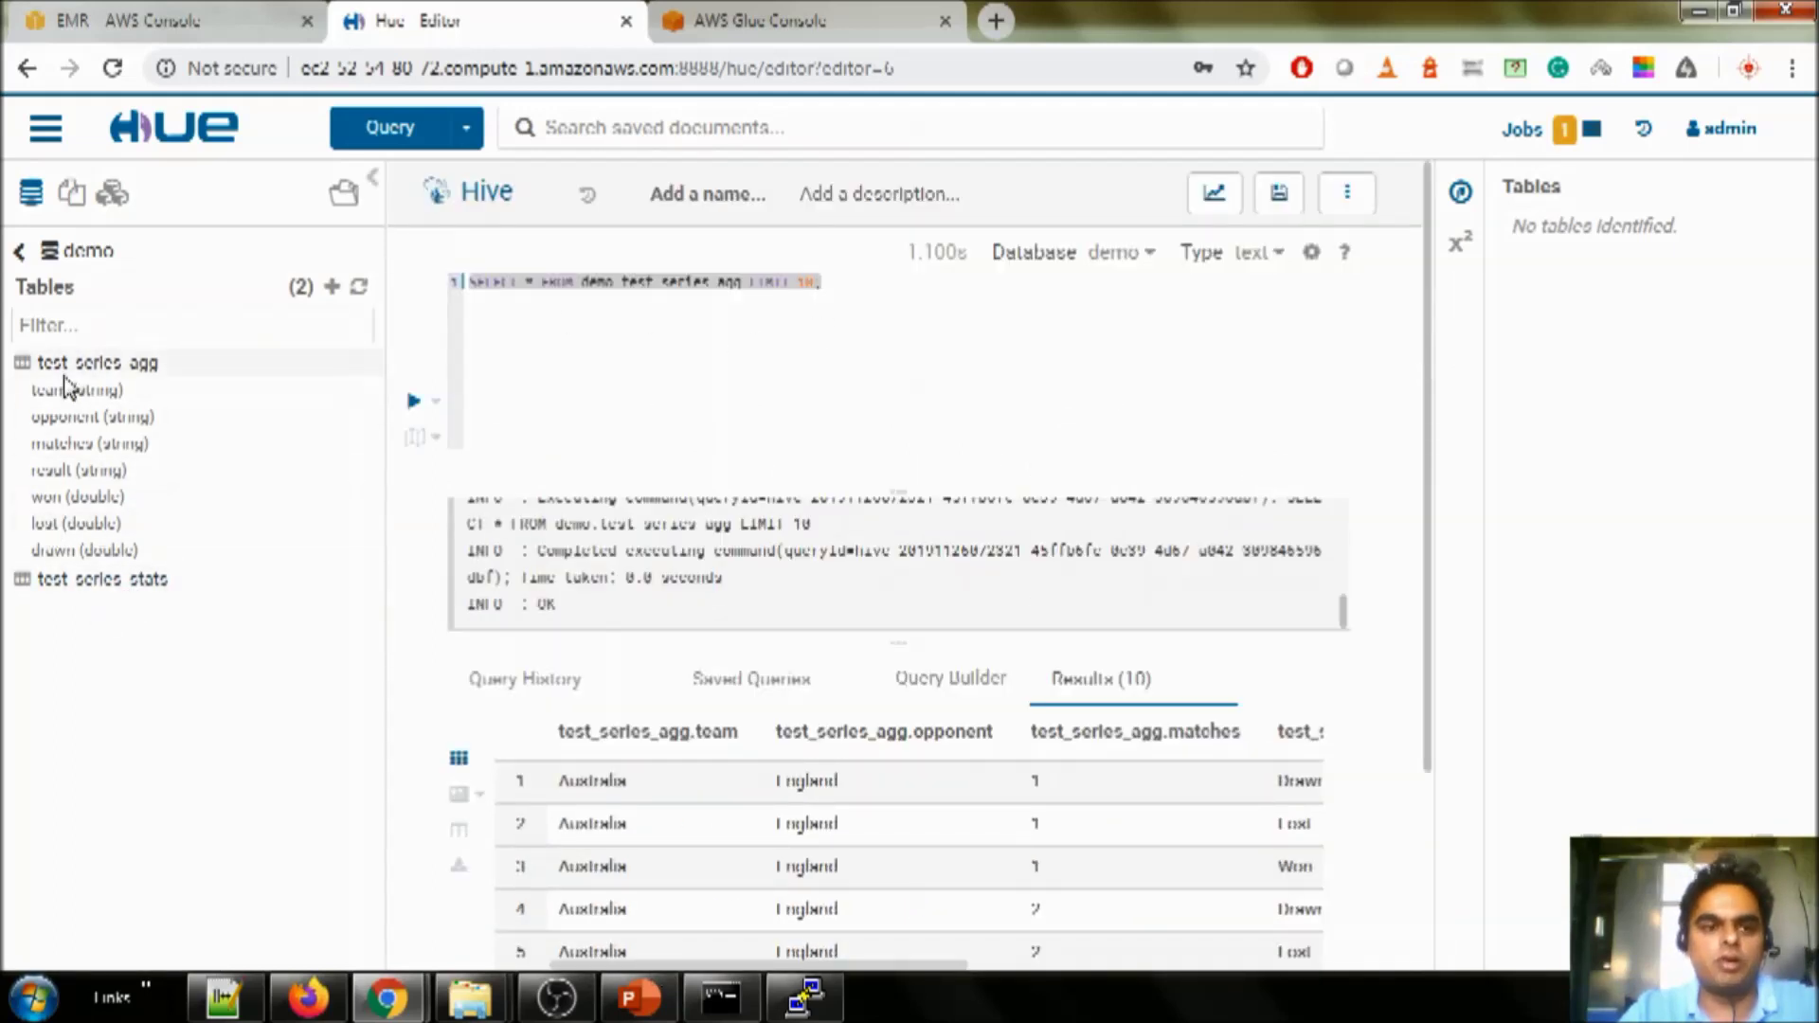
# - Terminate the EMR cluster, then select it in the Clusters list and start a clone
pyautogui.click(151, 21)
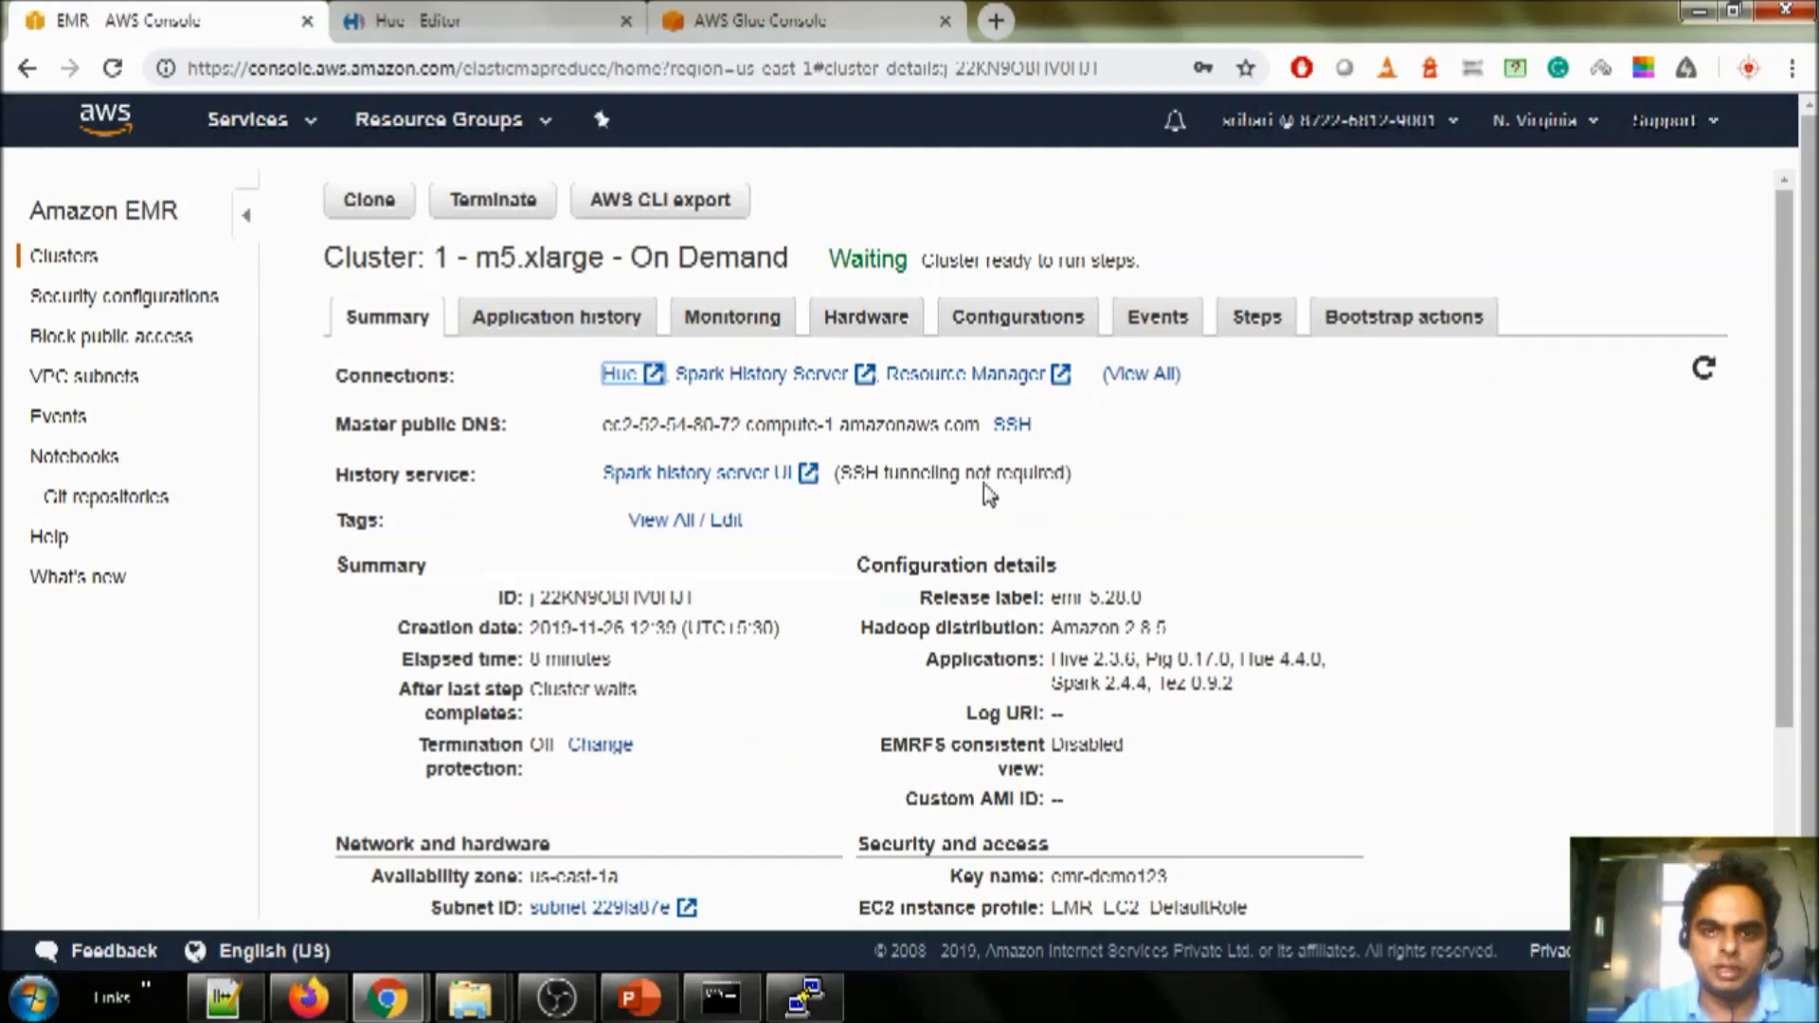
pyautogui.click(516, 211)
pyautogui.click(1318, 605)
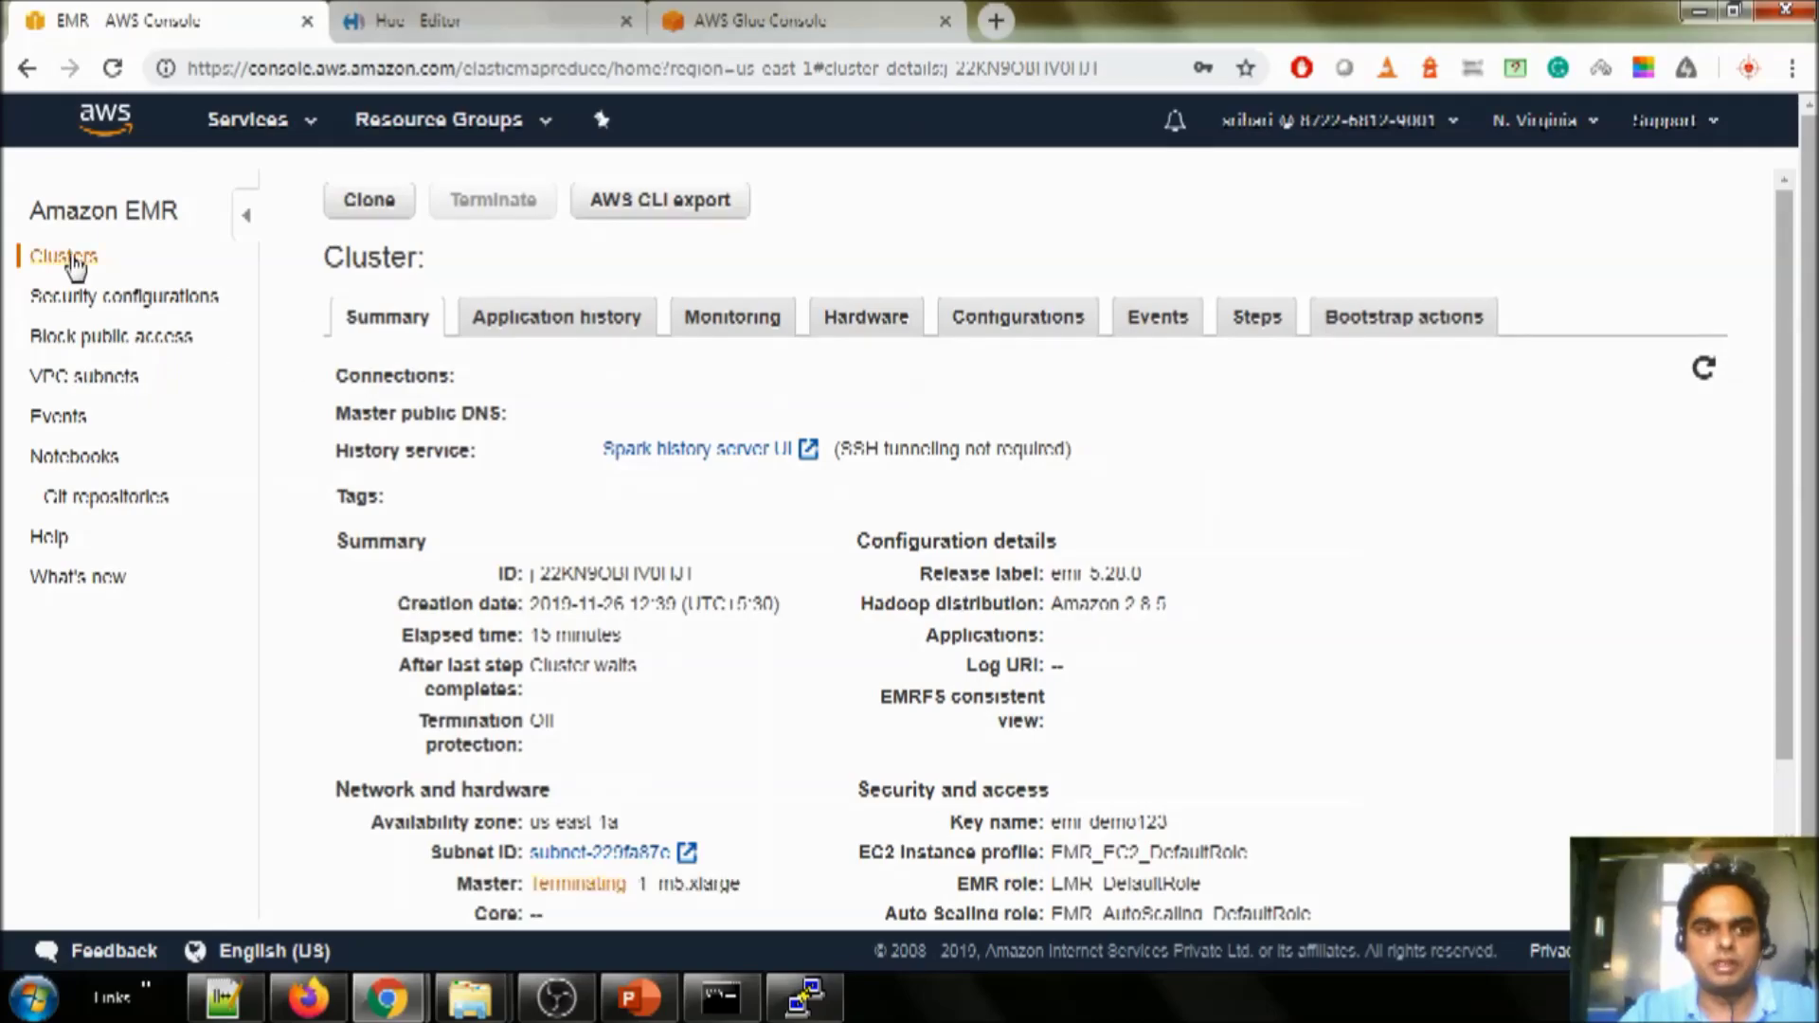
pyautogui.click(62, 256)
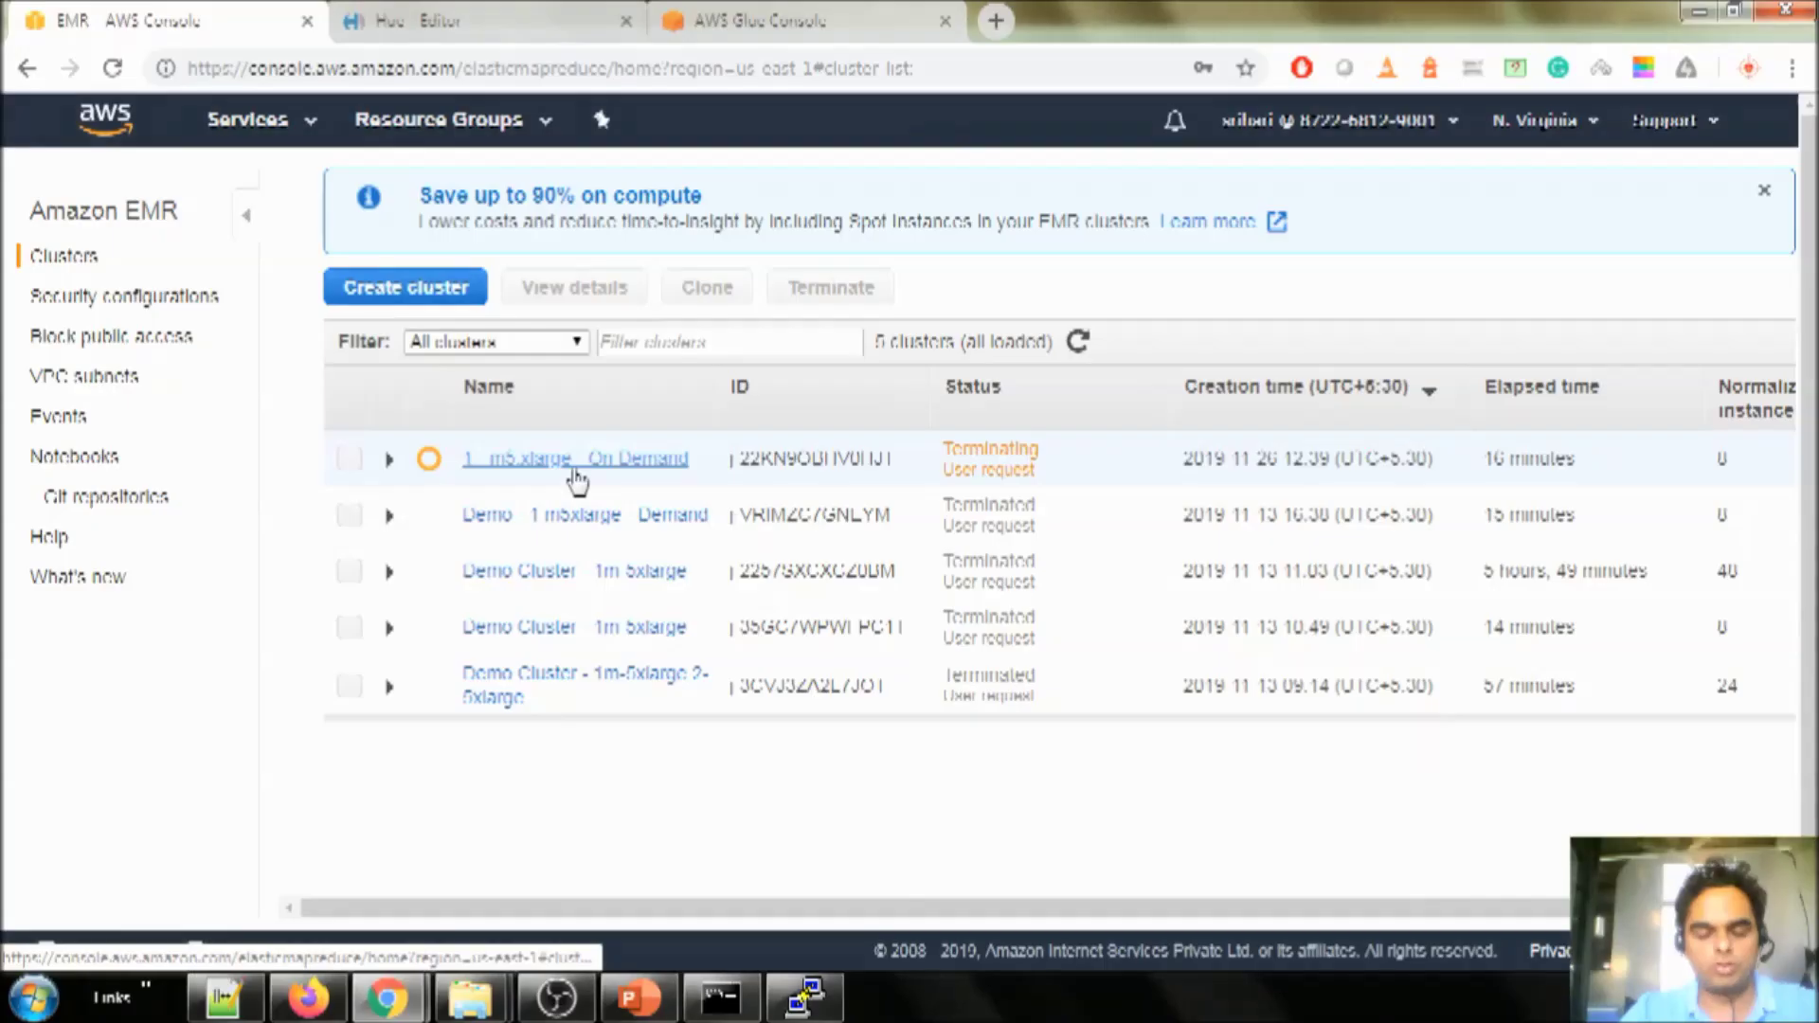
pyautogui.click(350, 461)
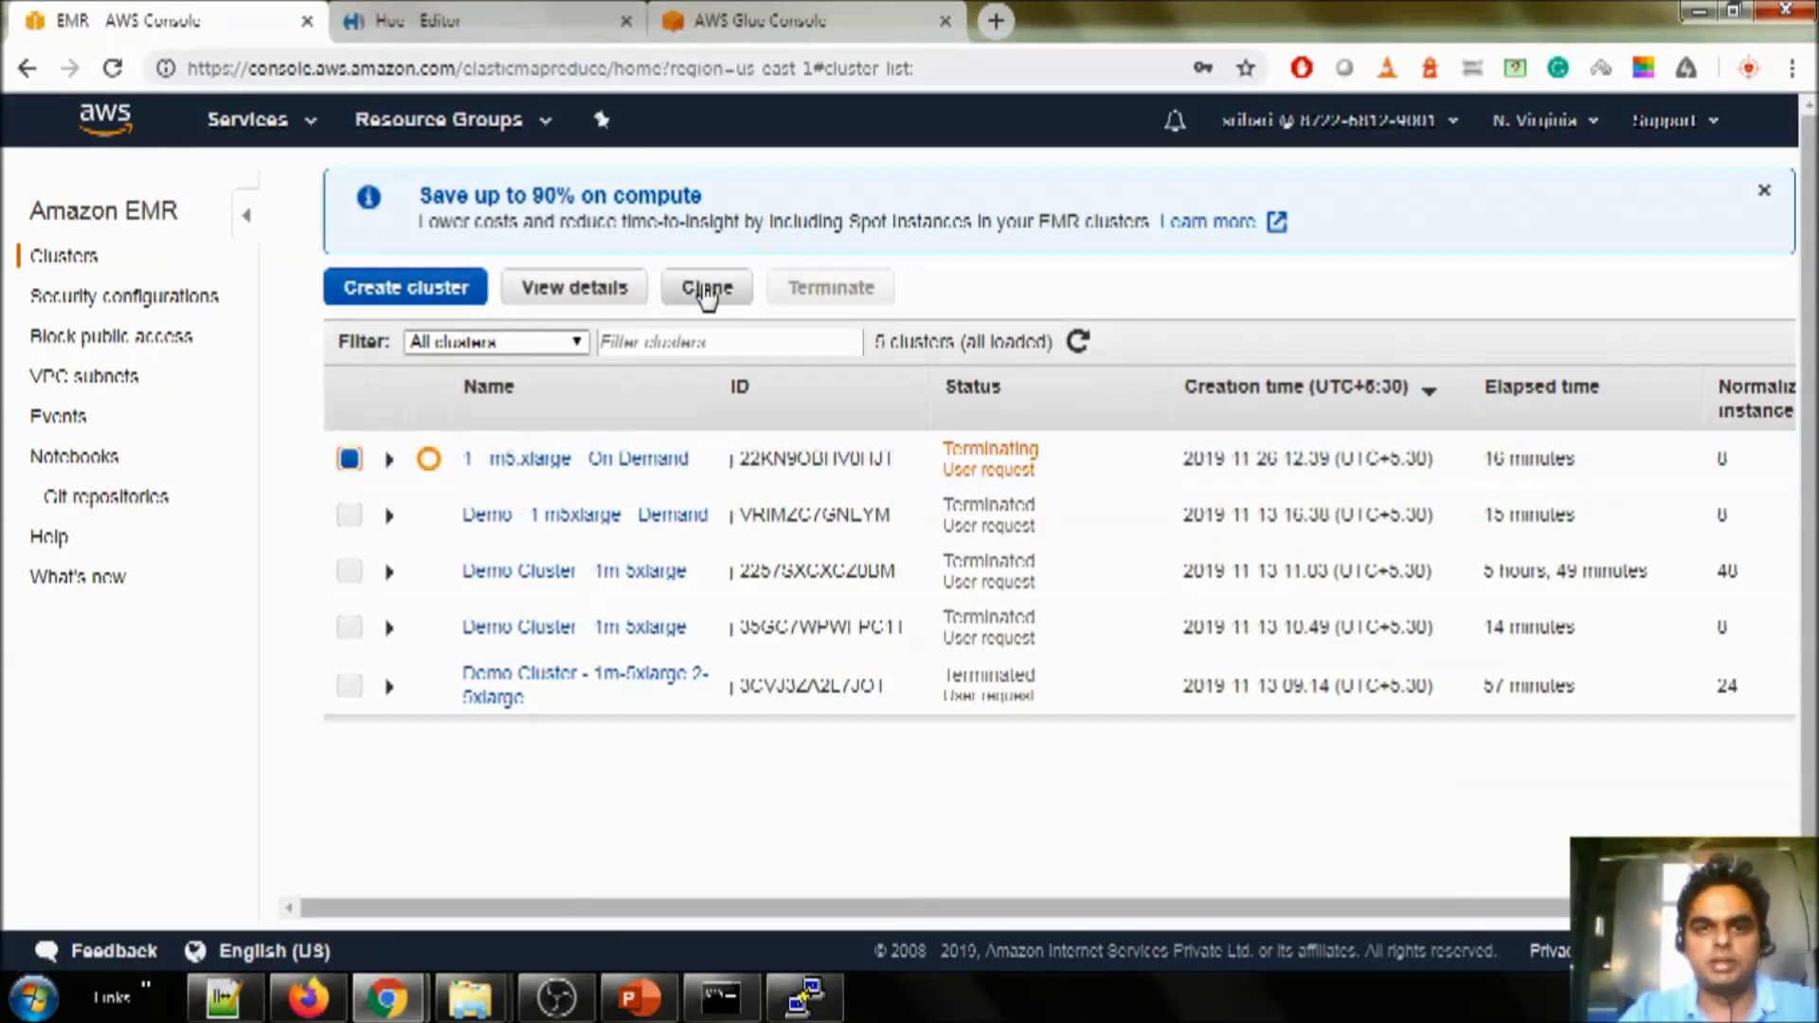
pyautogui.click(707, 290)
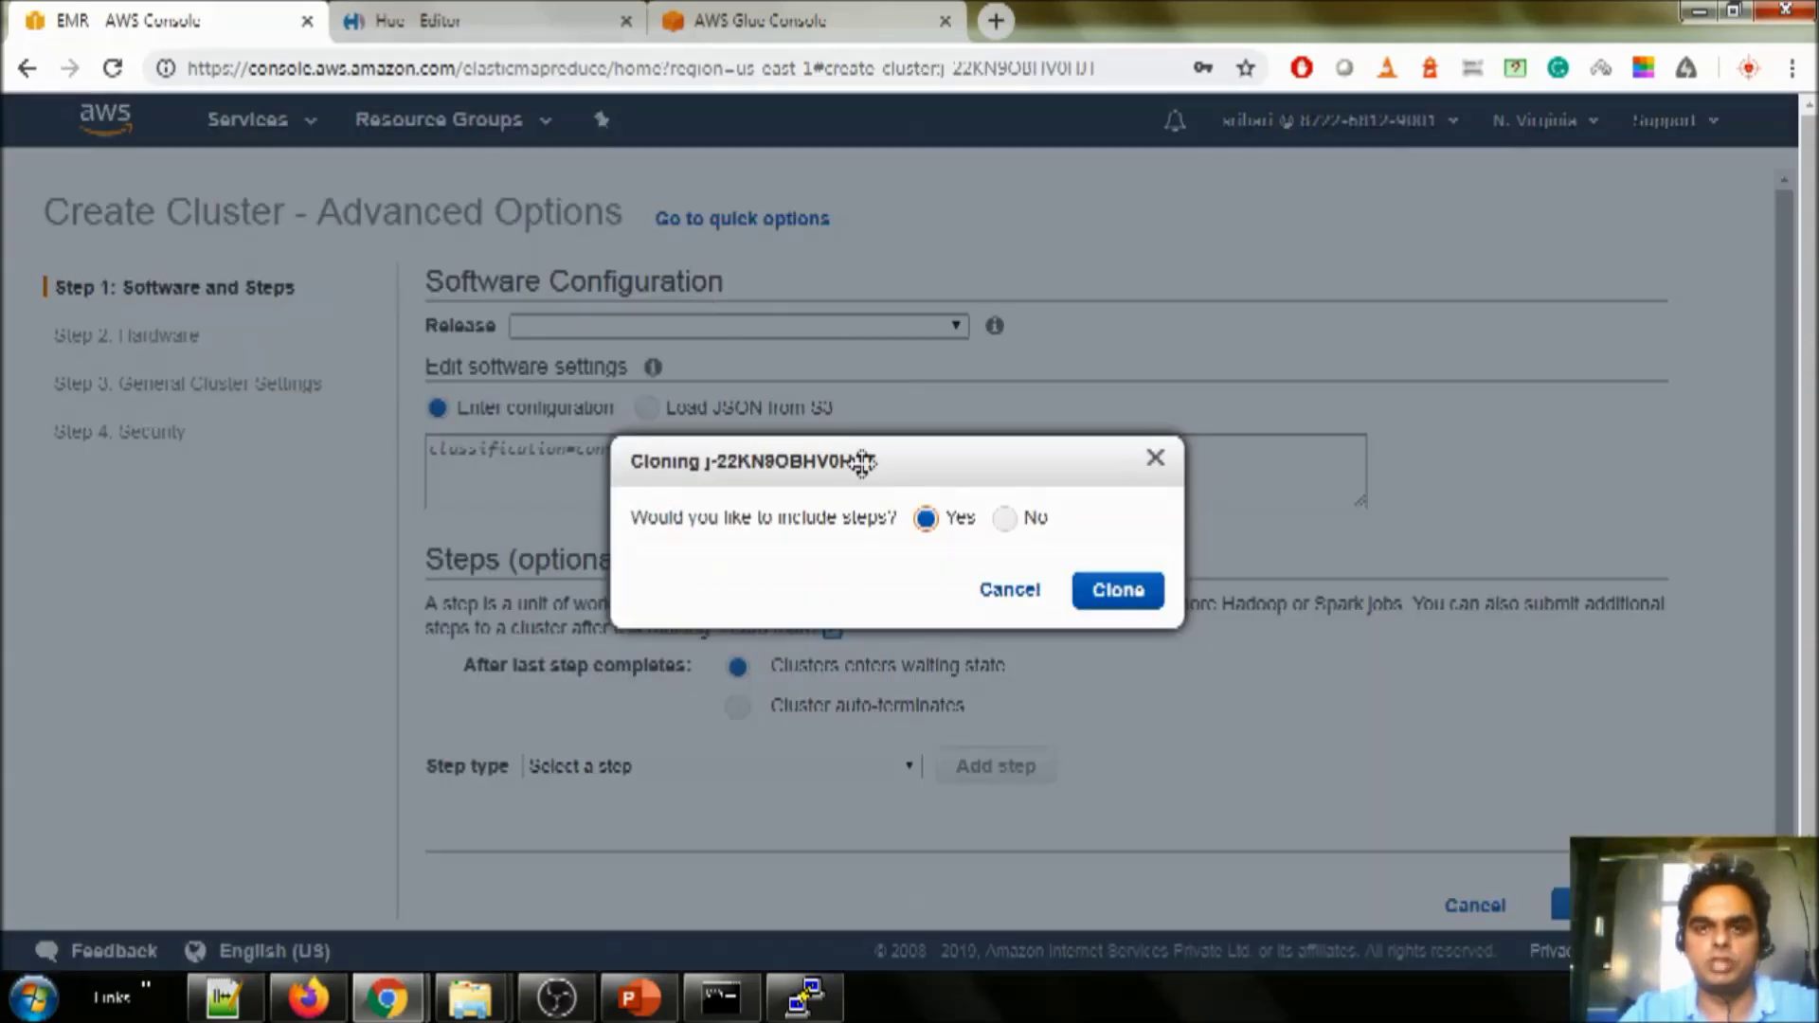
# - Close the Hue editor tab and return to the Glue tables page
pyautogui.click(444, 21)
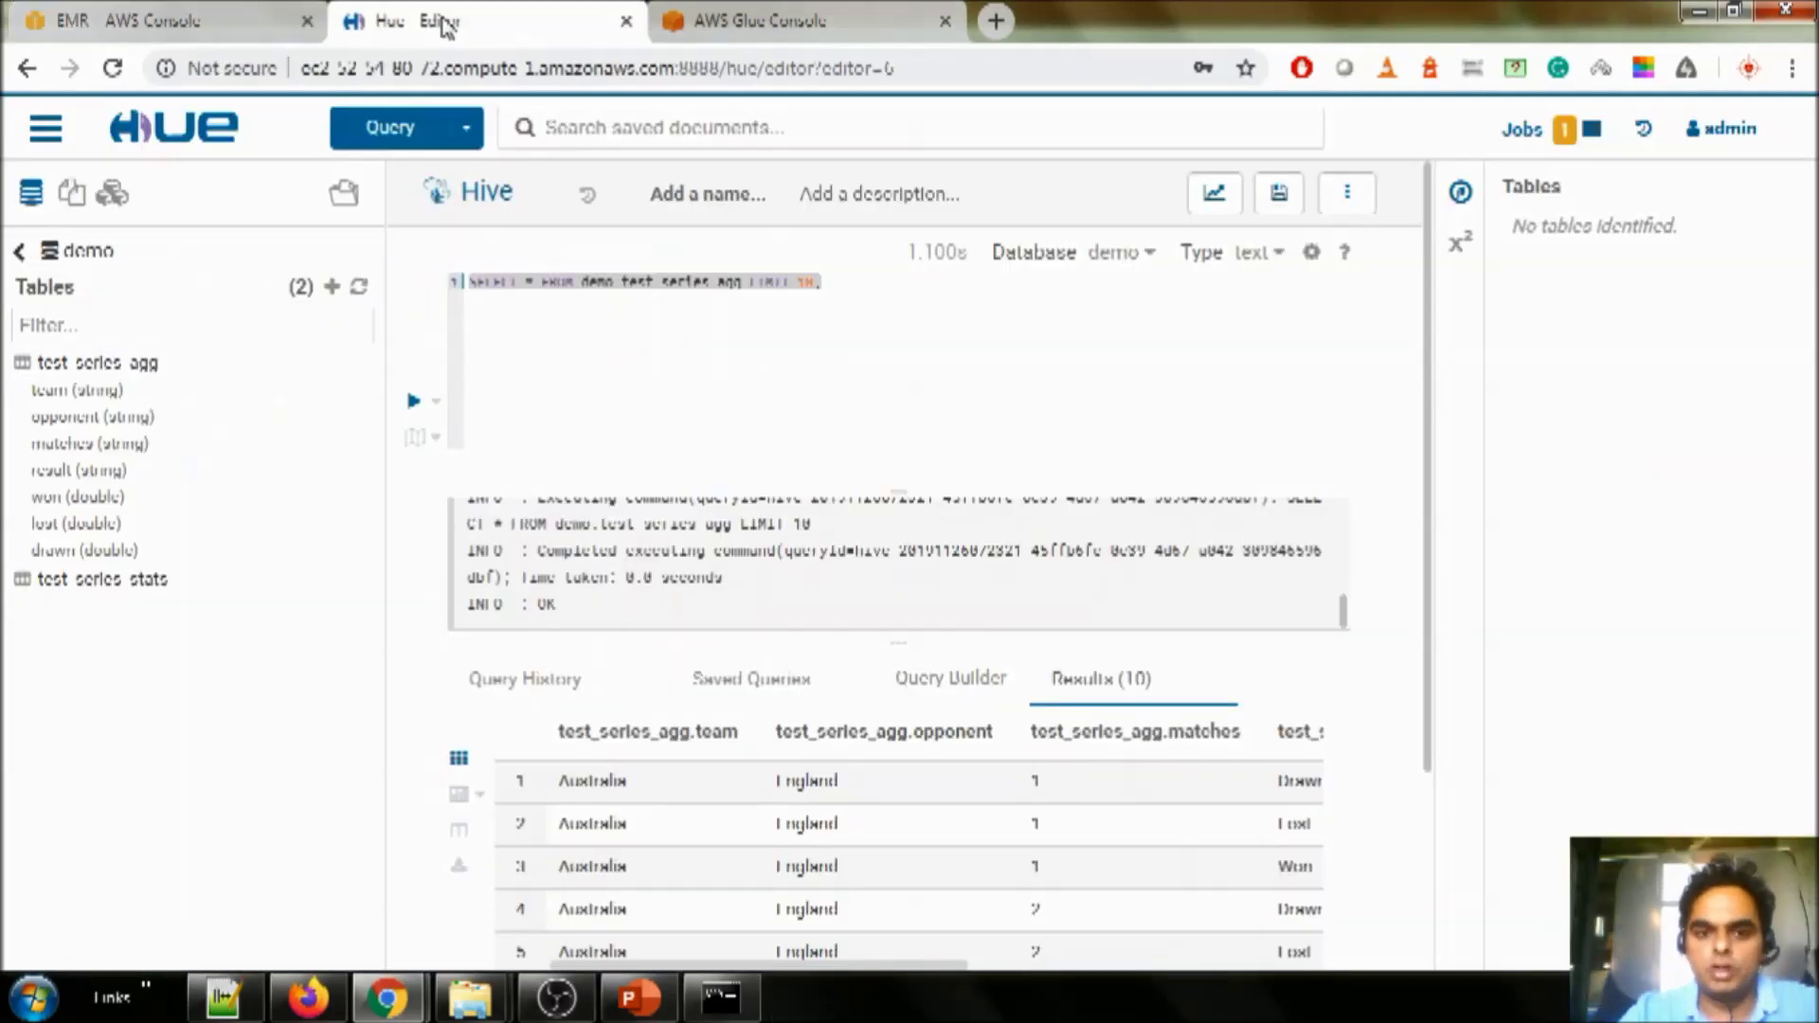
pyautogui.hotkey('ctrl', 'w')
pyautogui.click(444, 21)
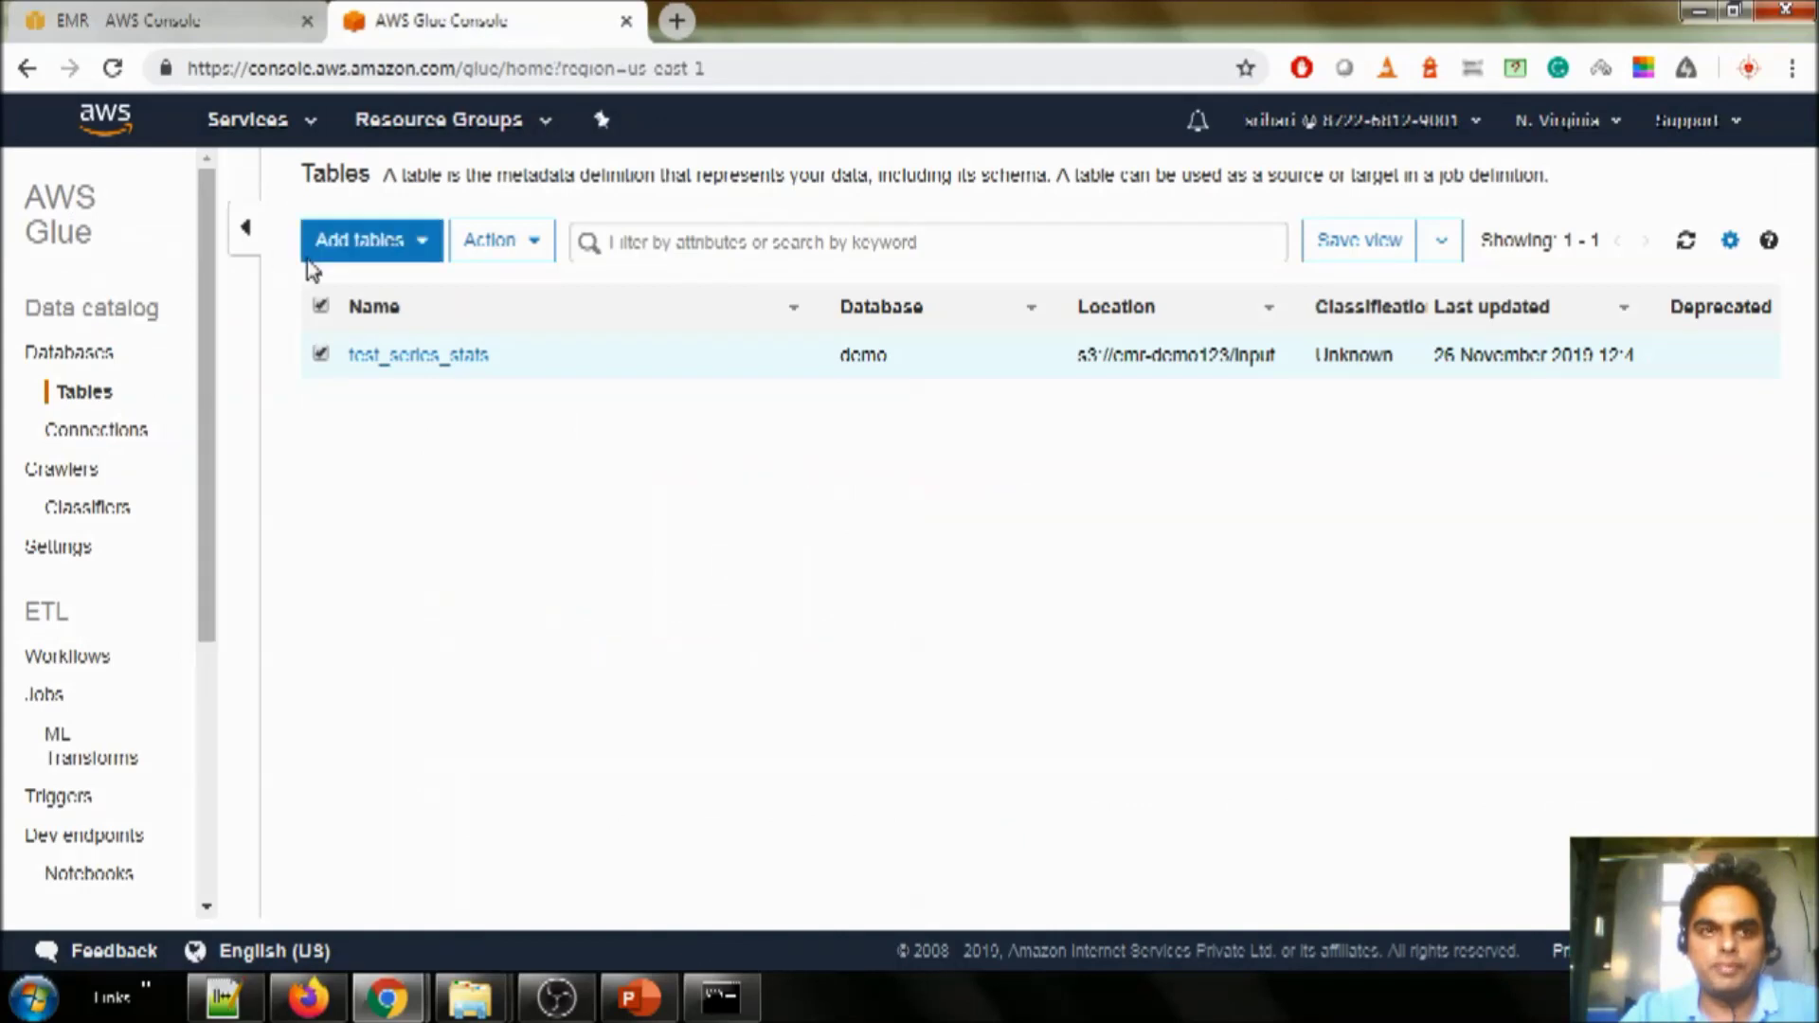
# - Open Athena under Analytics from the Services menu
pyautogui.click(249, 121)
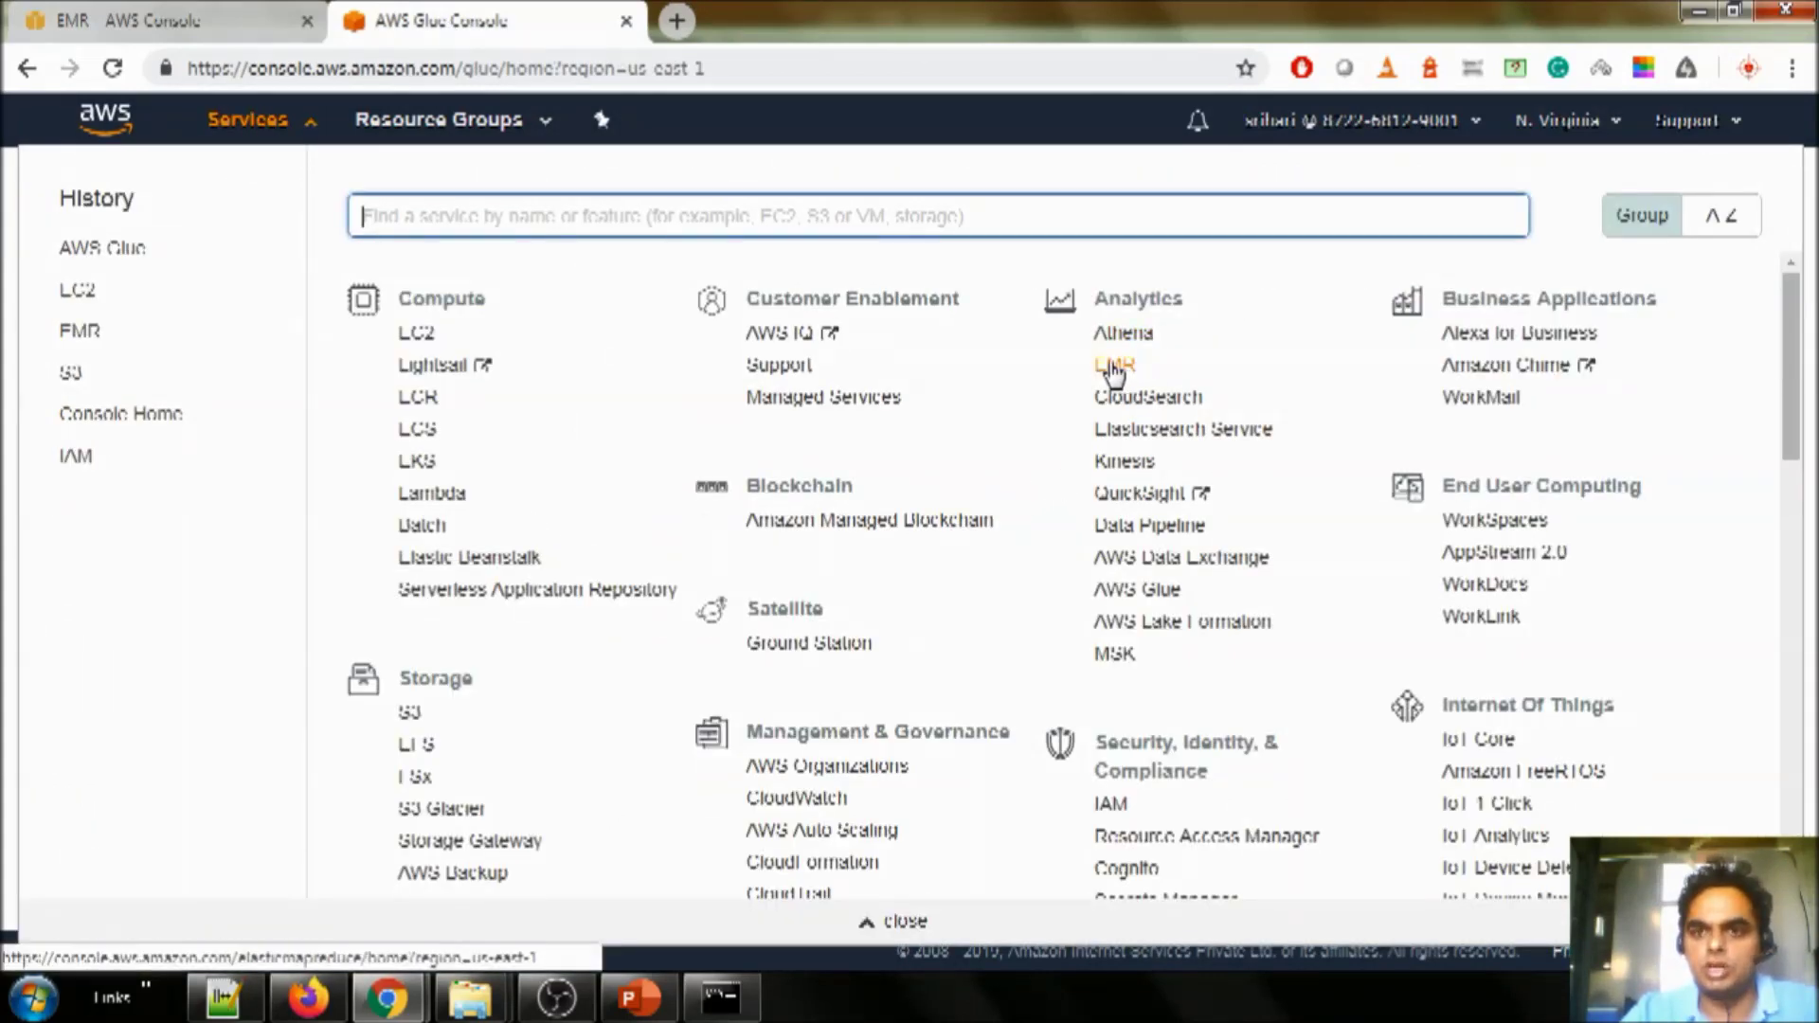
pyautogui.click(1143, 338)
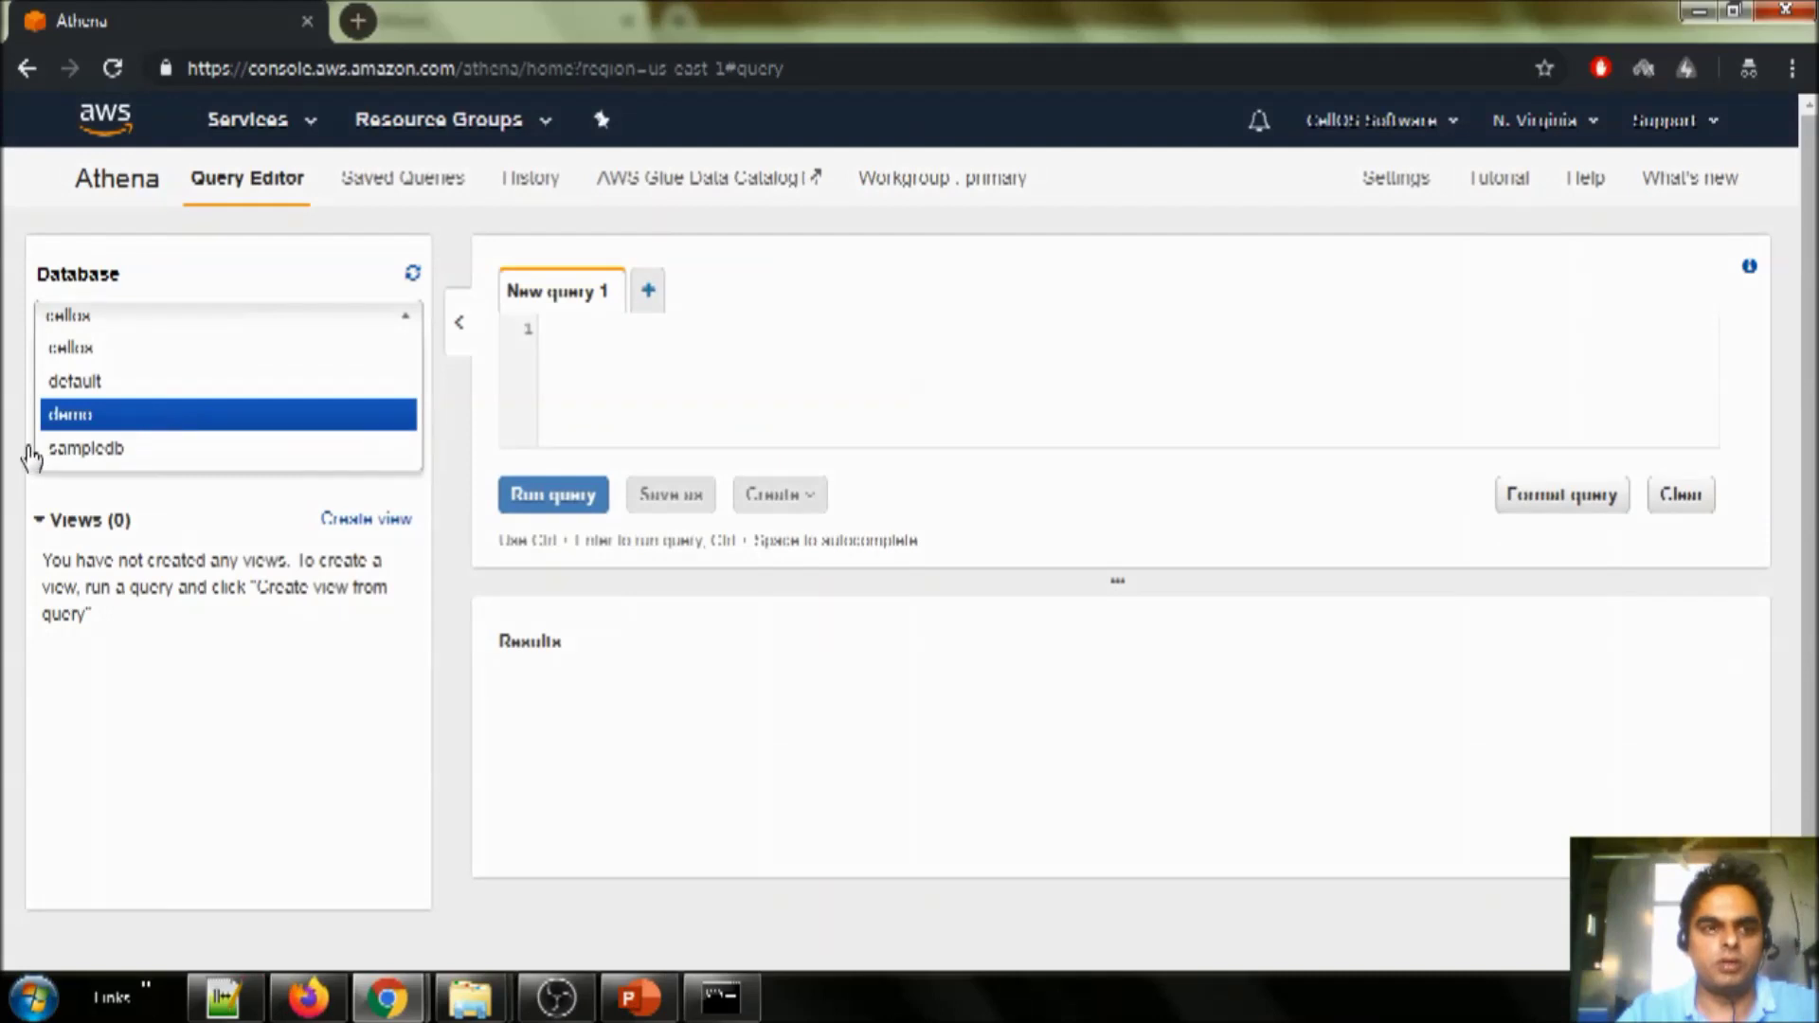
# - Run select * from test_series_agg limit 10 against the demo database
pyautogui.press('Return')
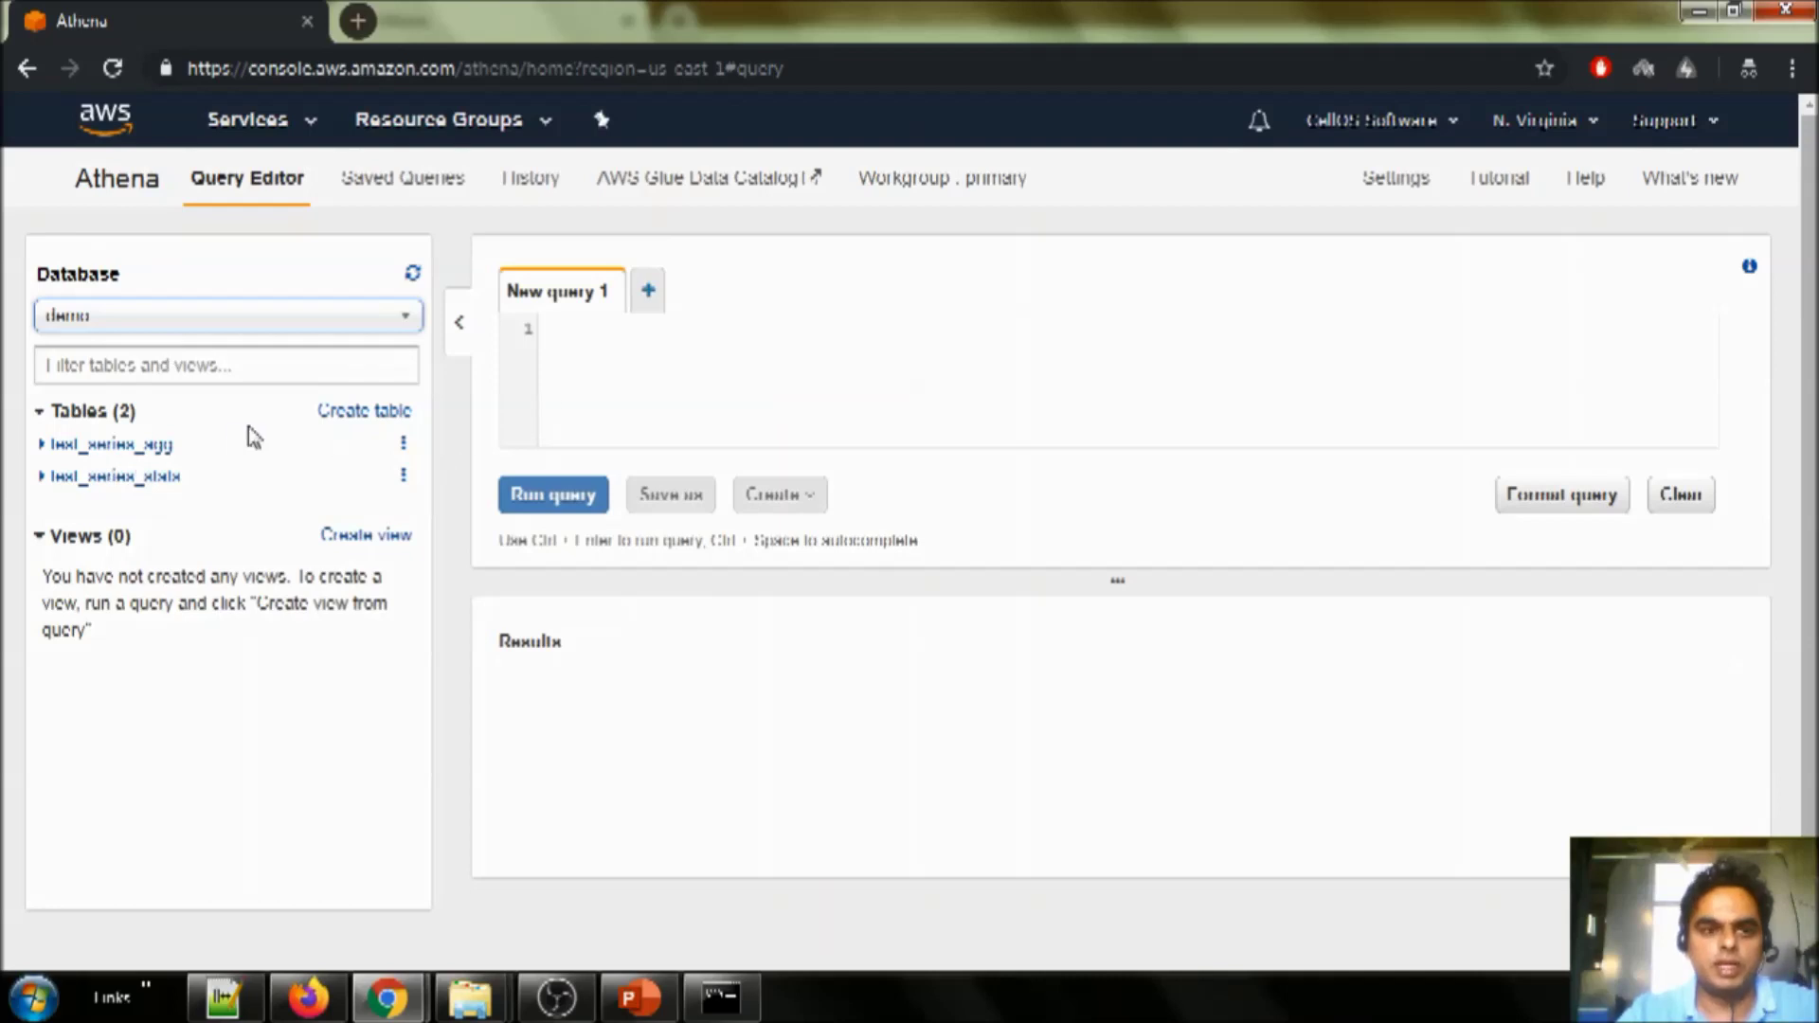
pyautogui.click(130, 452)
pyautogui.hotkey('ctrl', 'a')
pyautogui.write('select * from test_series_agg limit 10;')
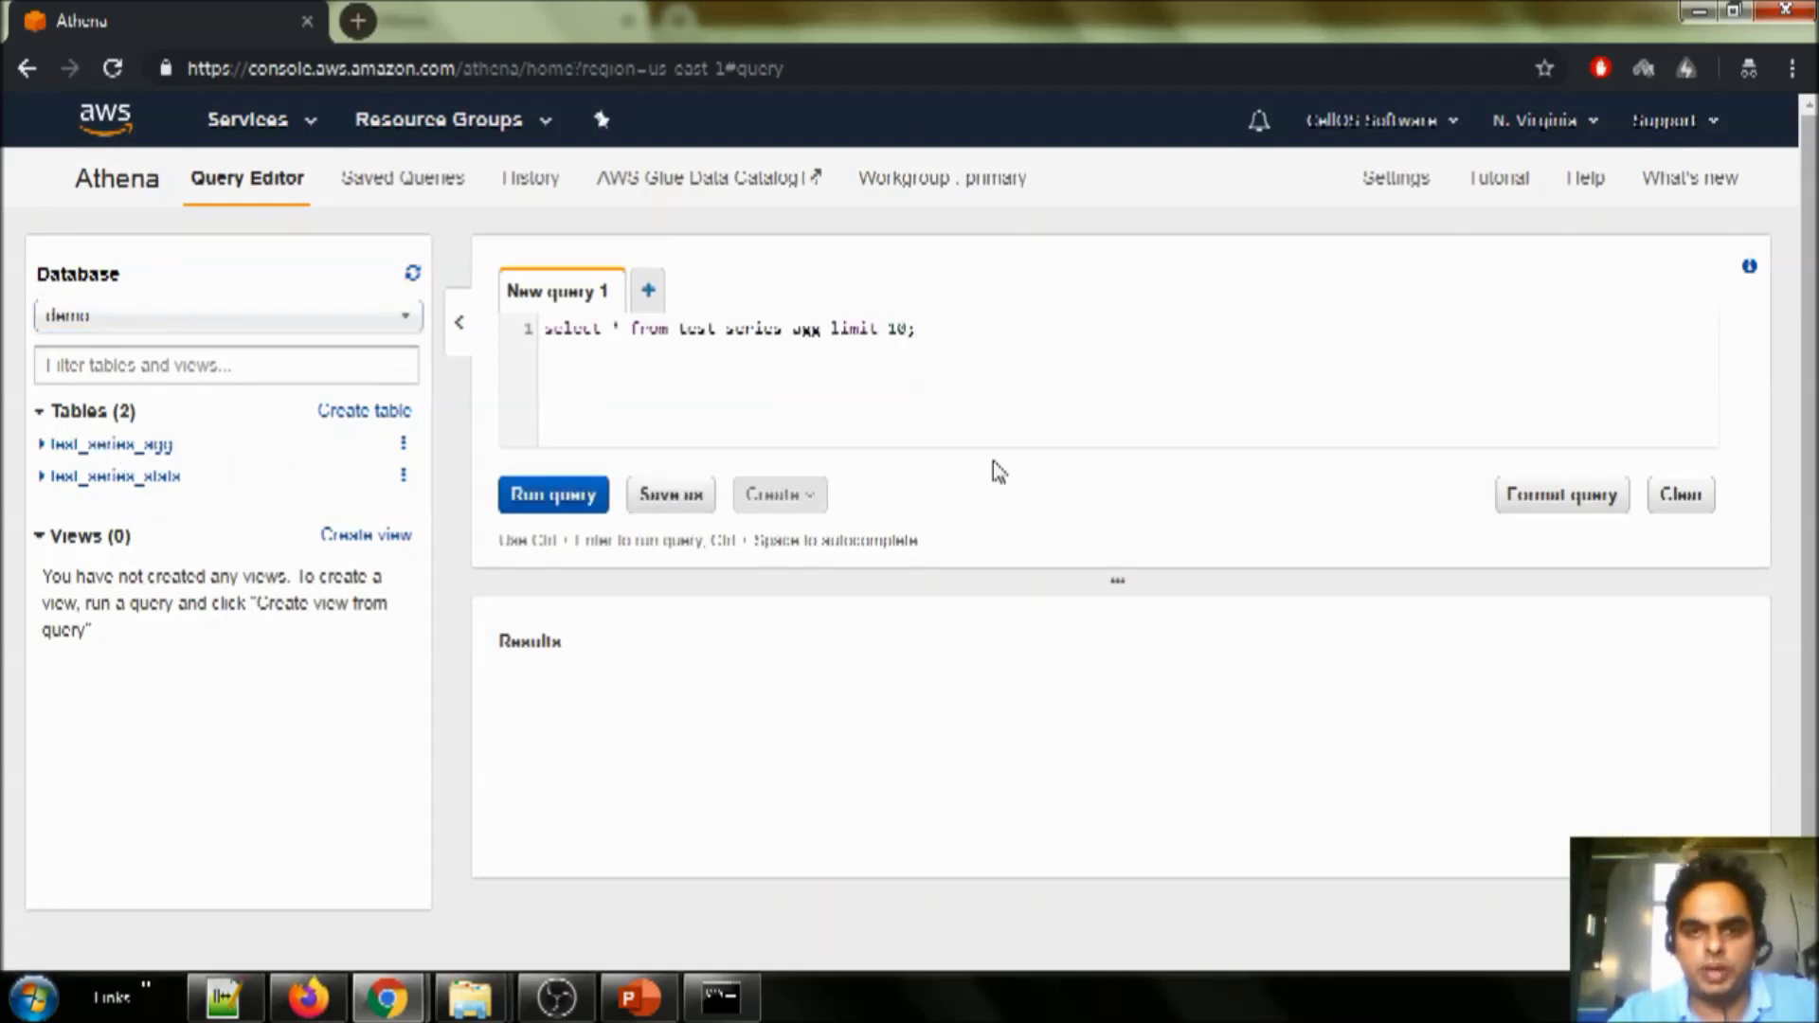
pyautogui.click(561, 492)
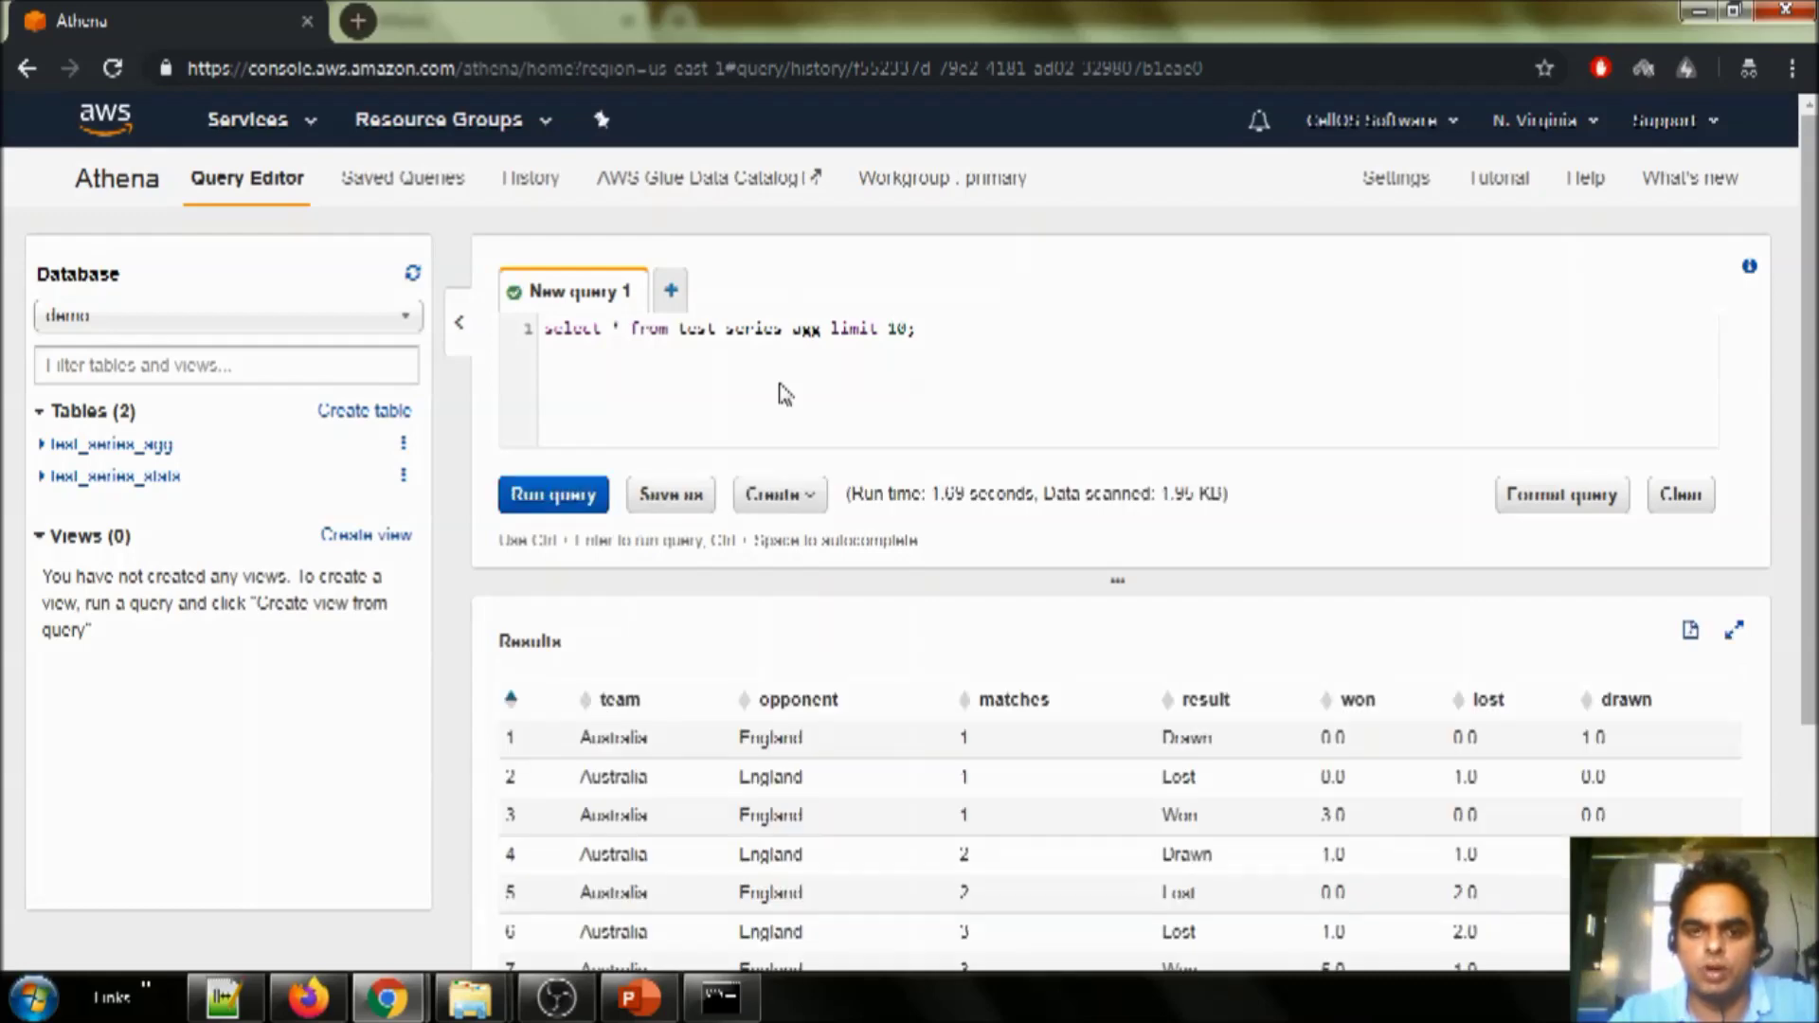
pyautogui.scroll(-3, 455, 756)
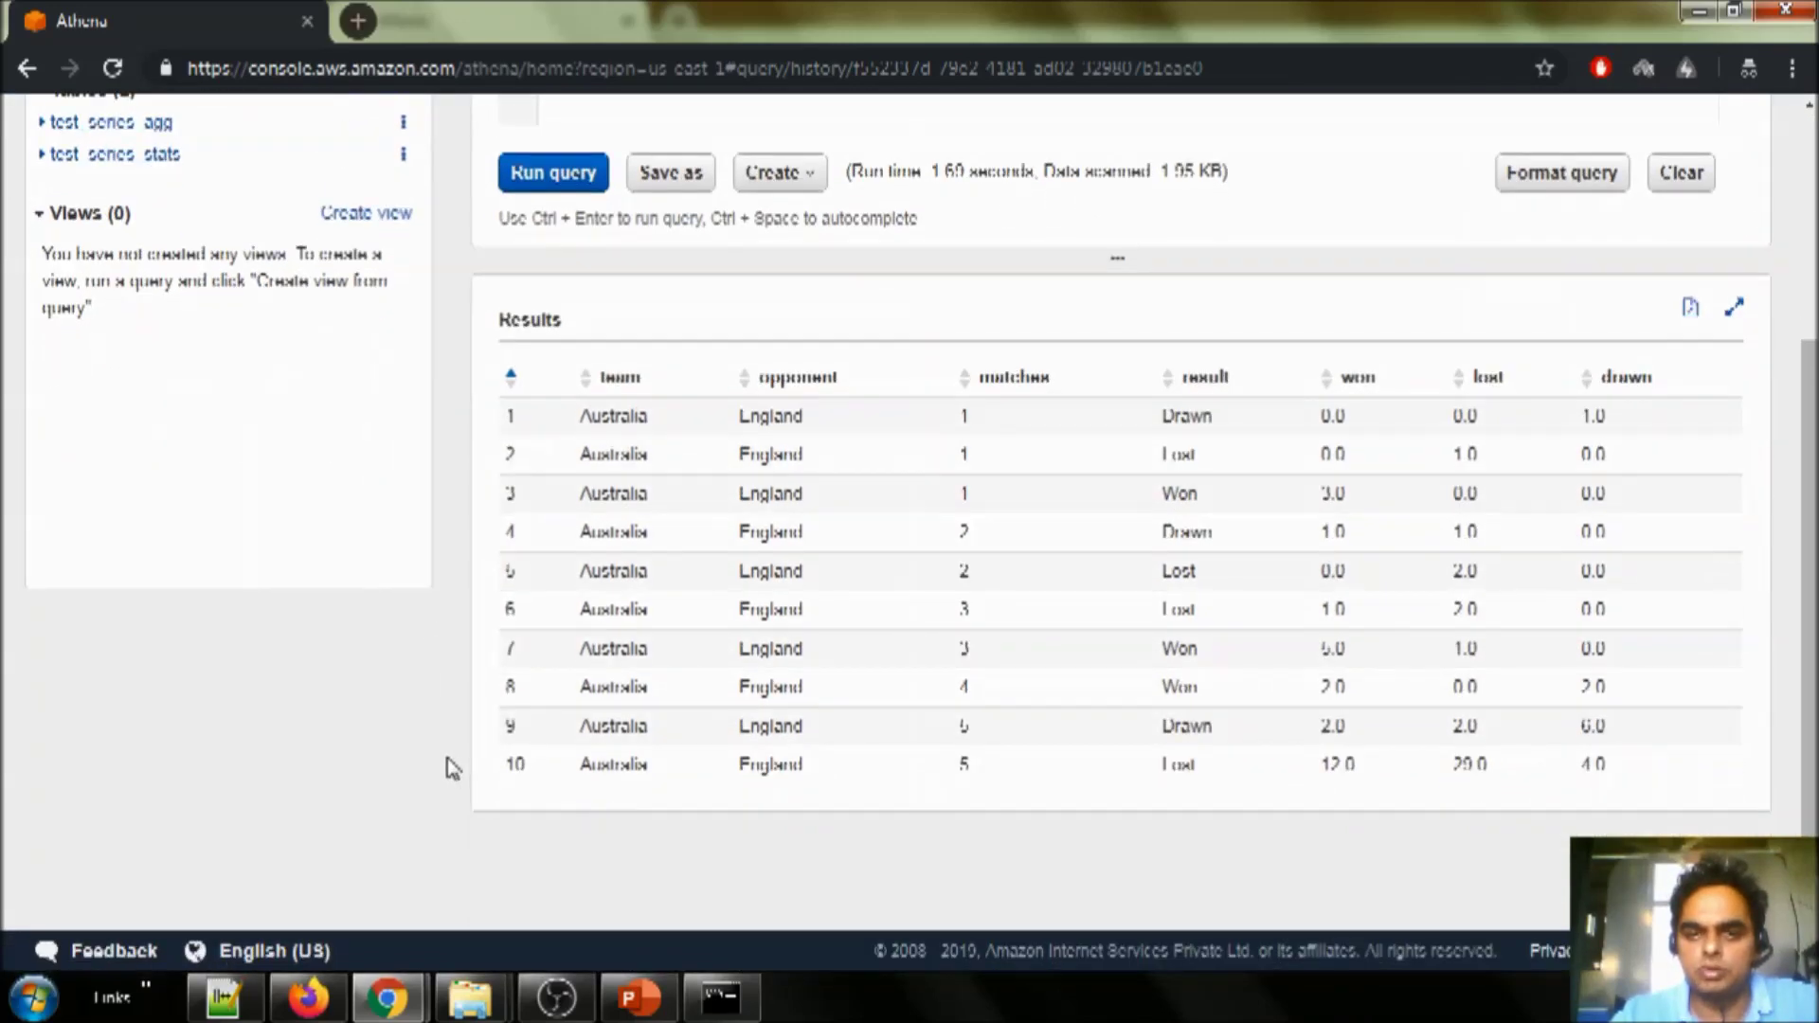
pyautogui.scroll(-1, 806, 616)
pyautogui.scroll(4, 878, 581)
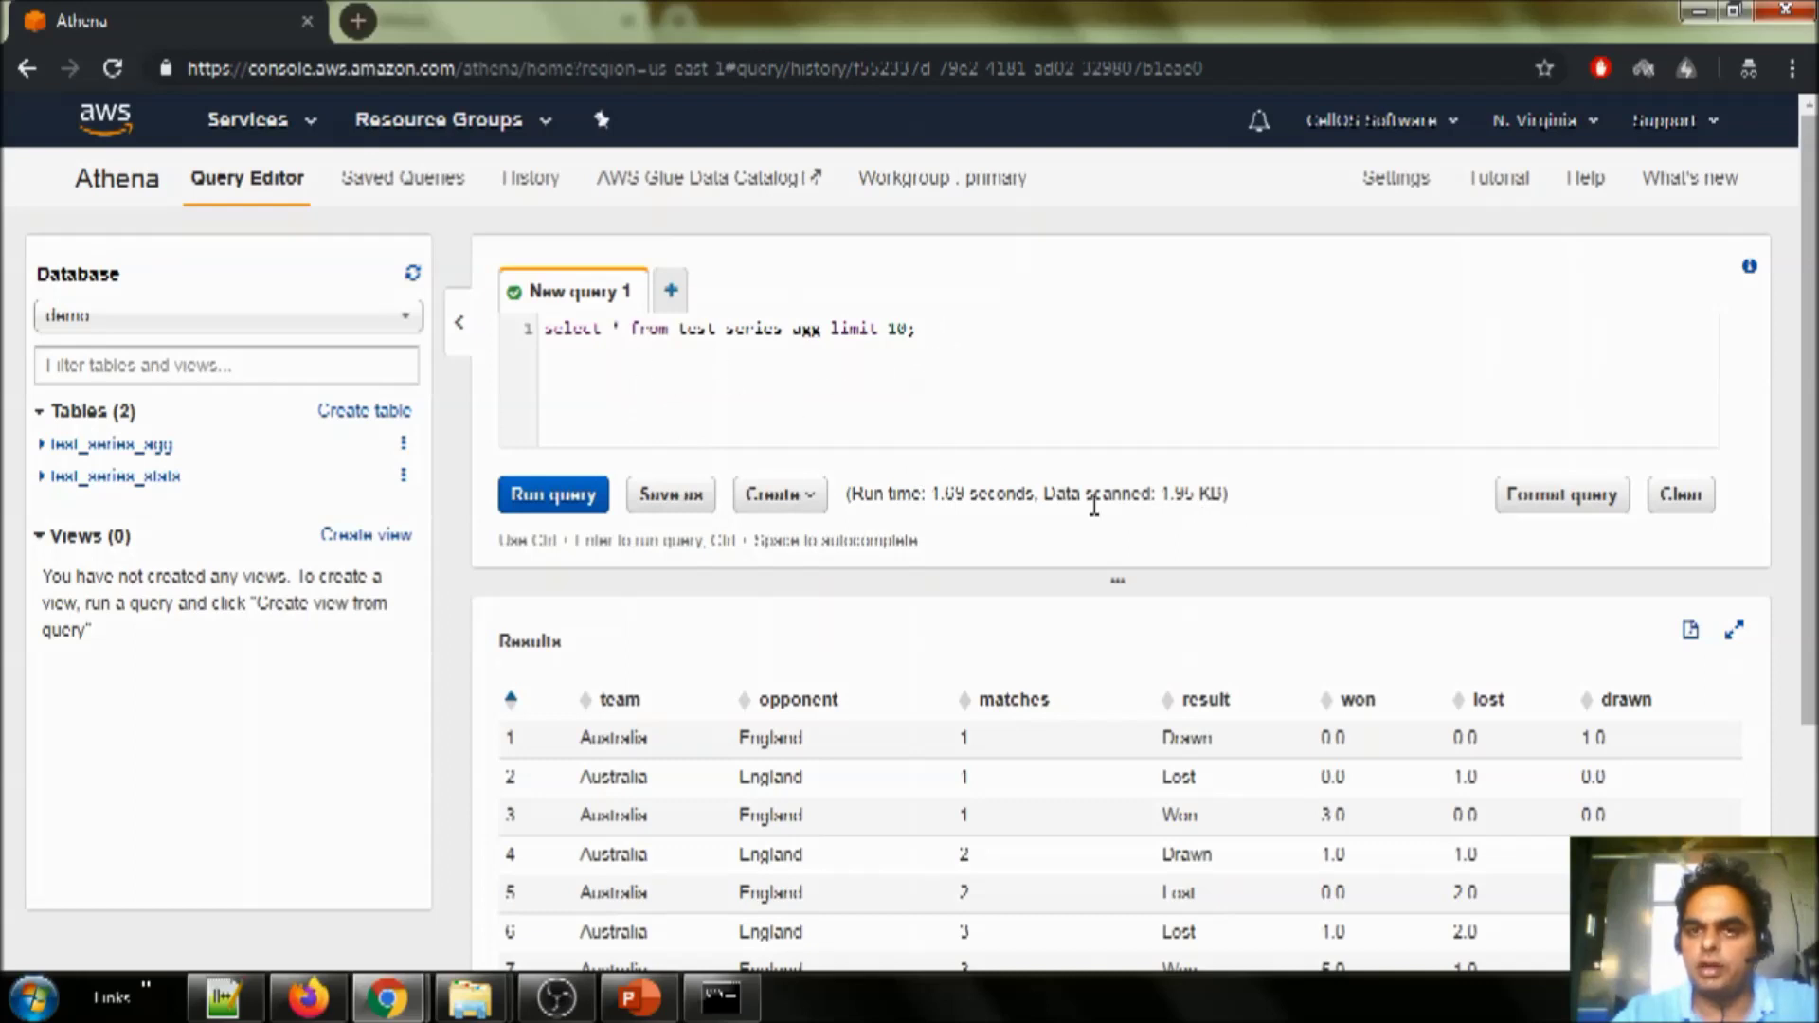
# - Point out the amount of data scanned, then bring up the Demo Details slide
pyautogui.moveTo(1163, 495); pyautogui.dragTo(1226, 493)
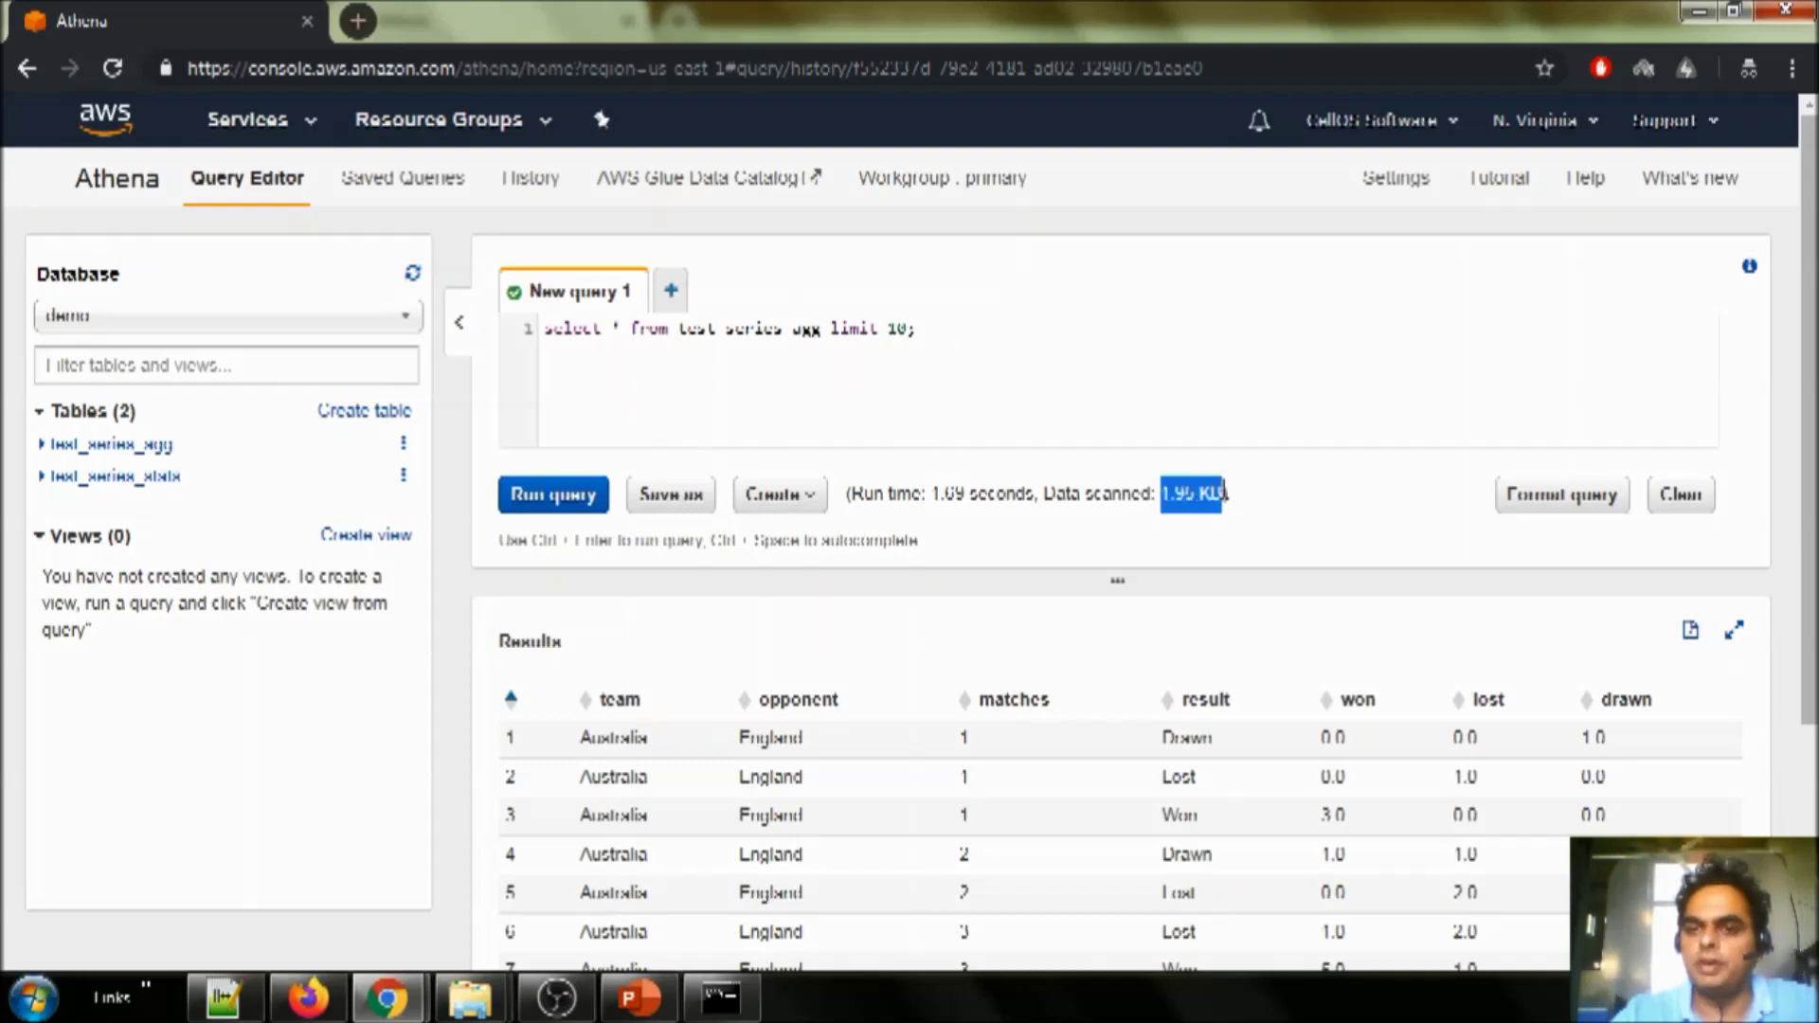
pyautogui.click(1059, 402)
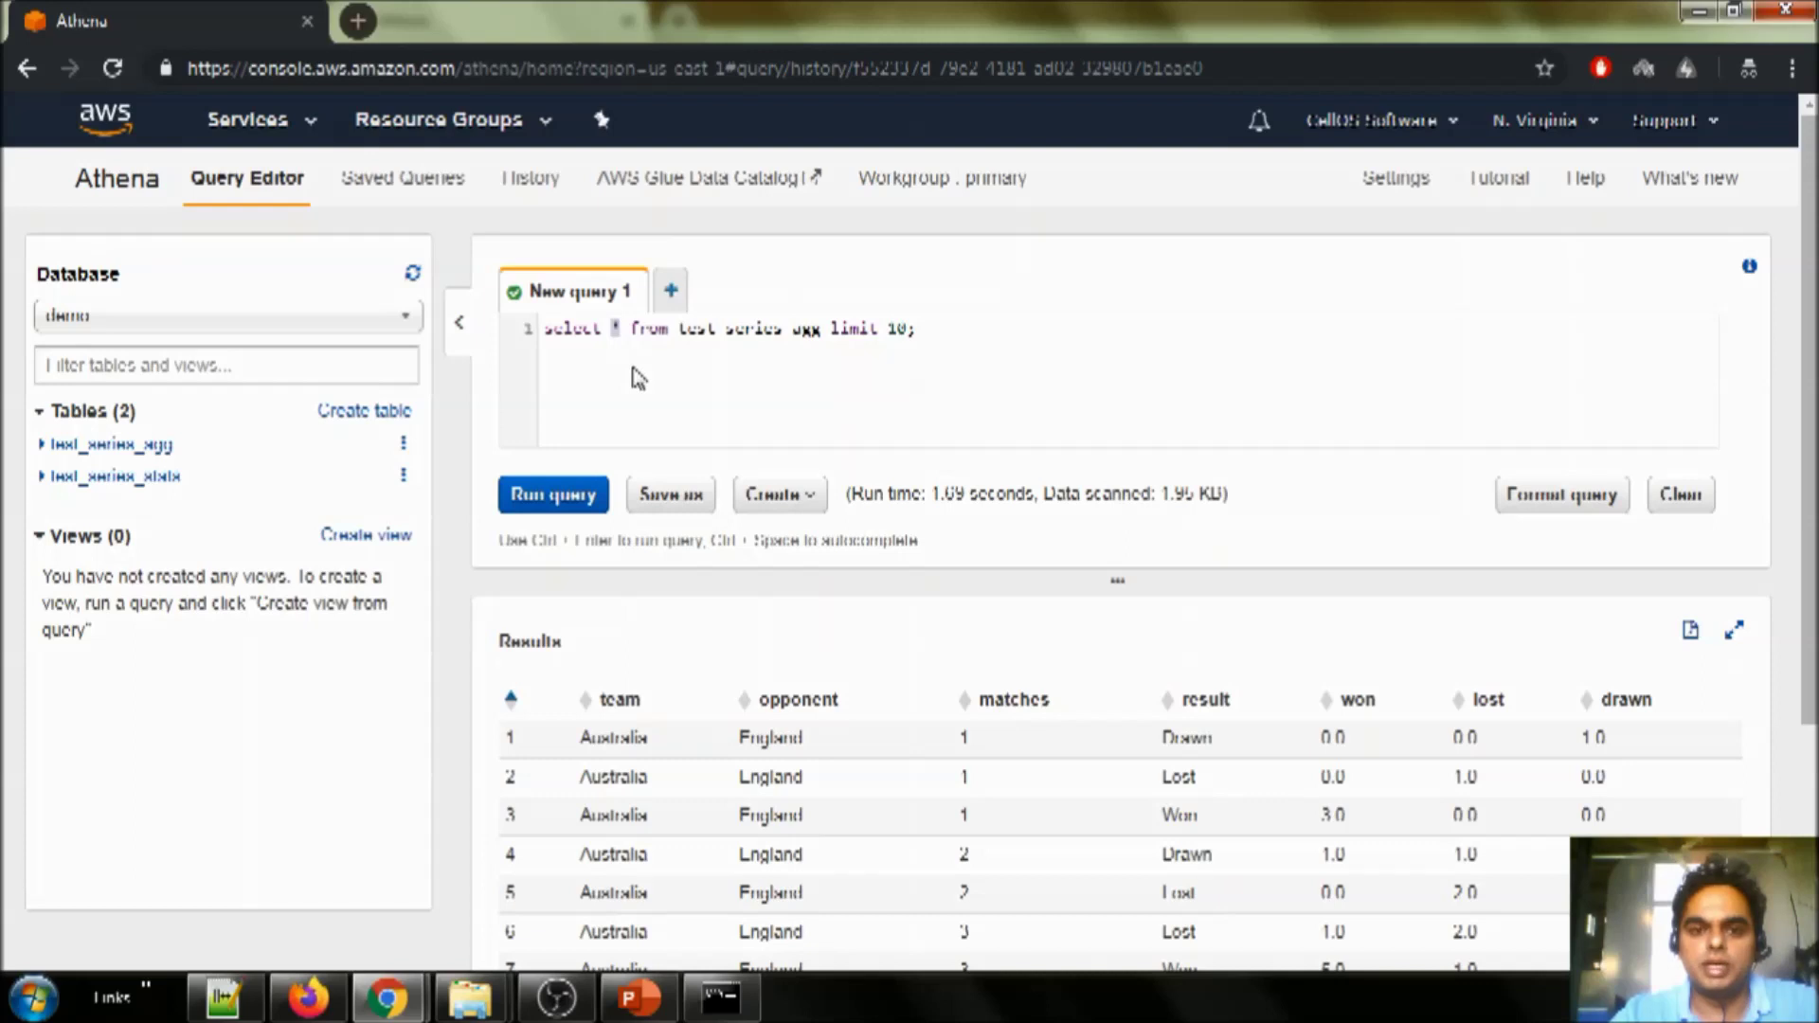
pyautogui.press('End')
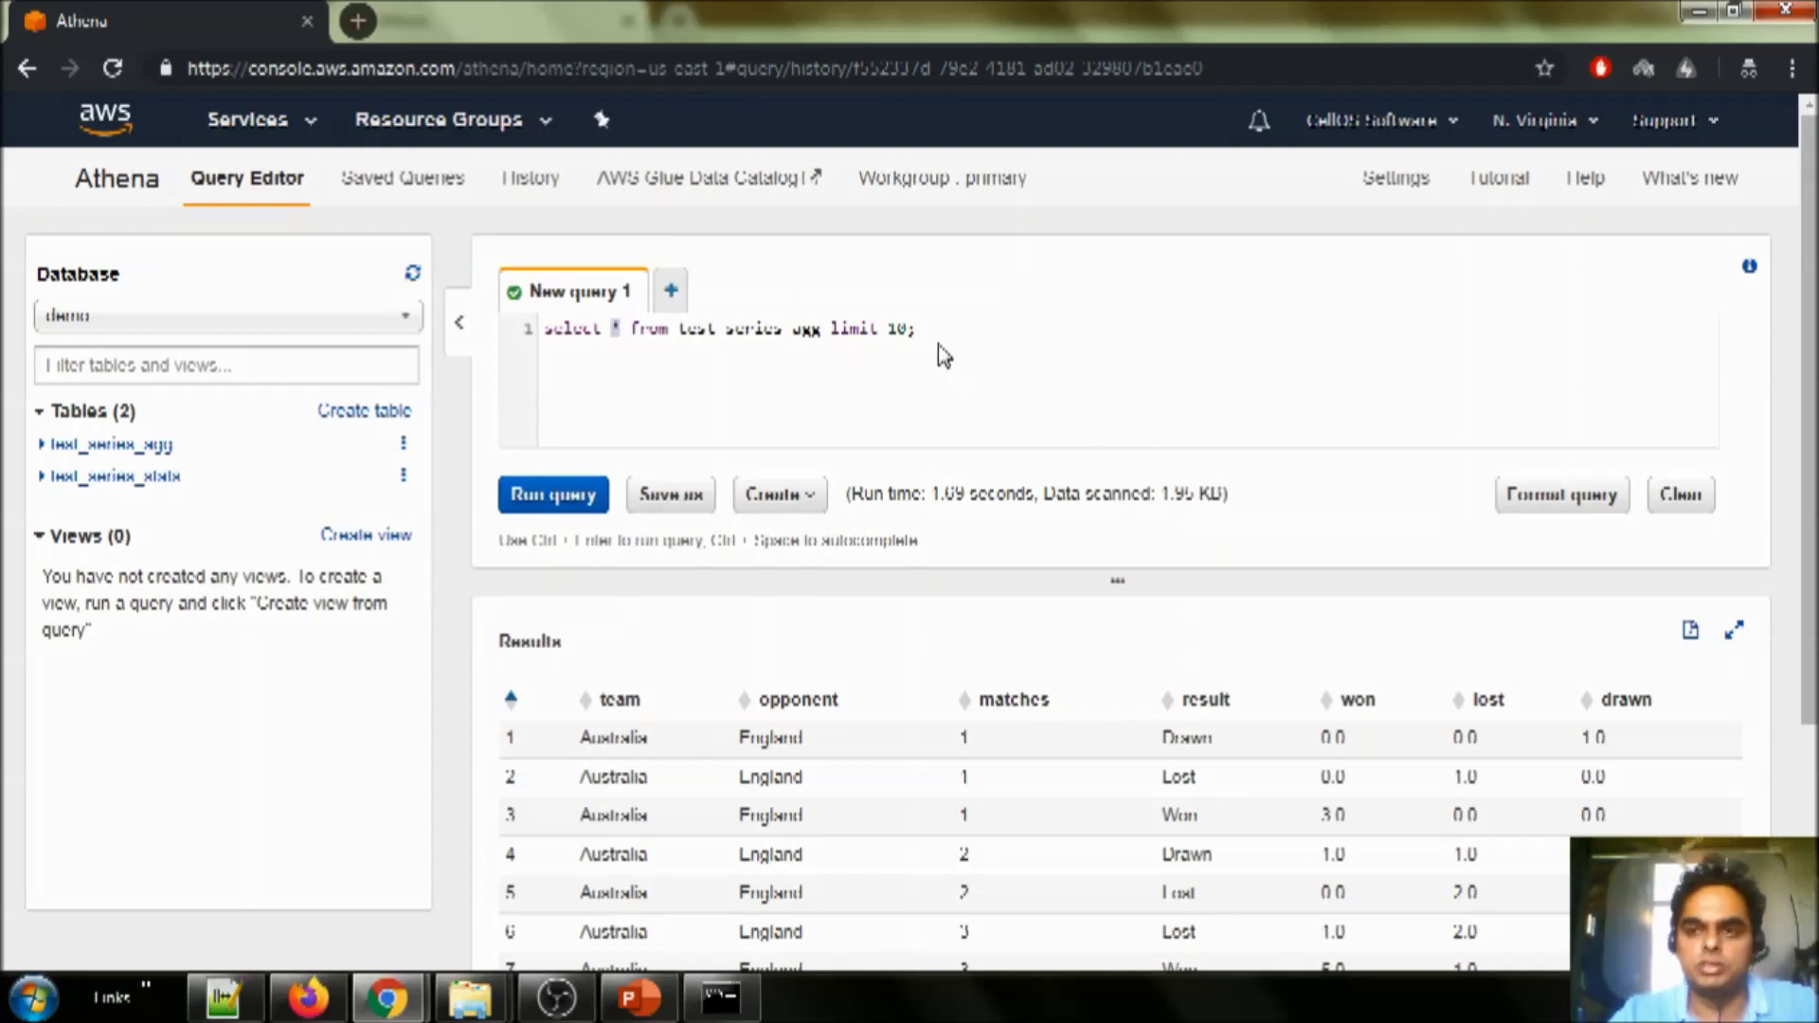
pyautogui.hotkey('alt', 'Tab')
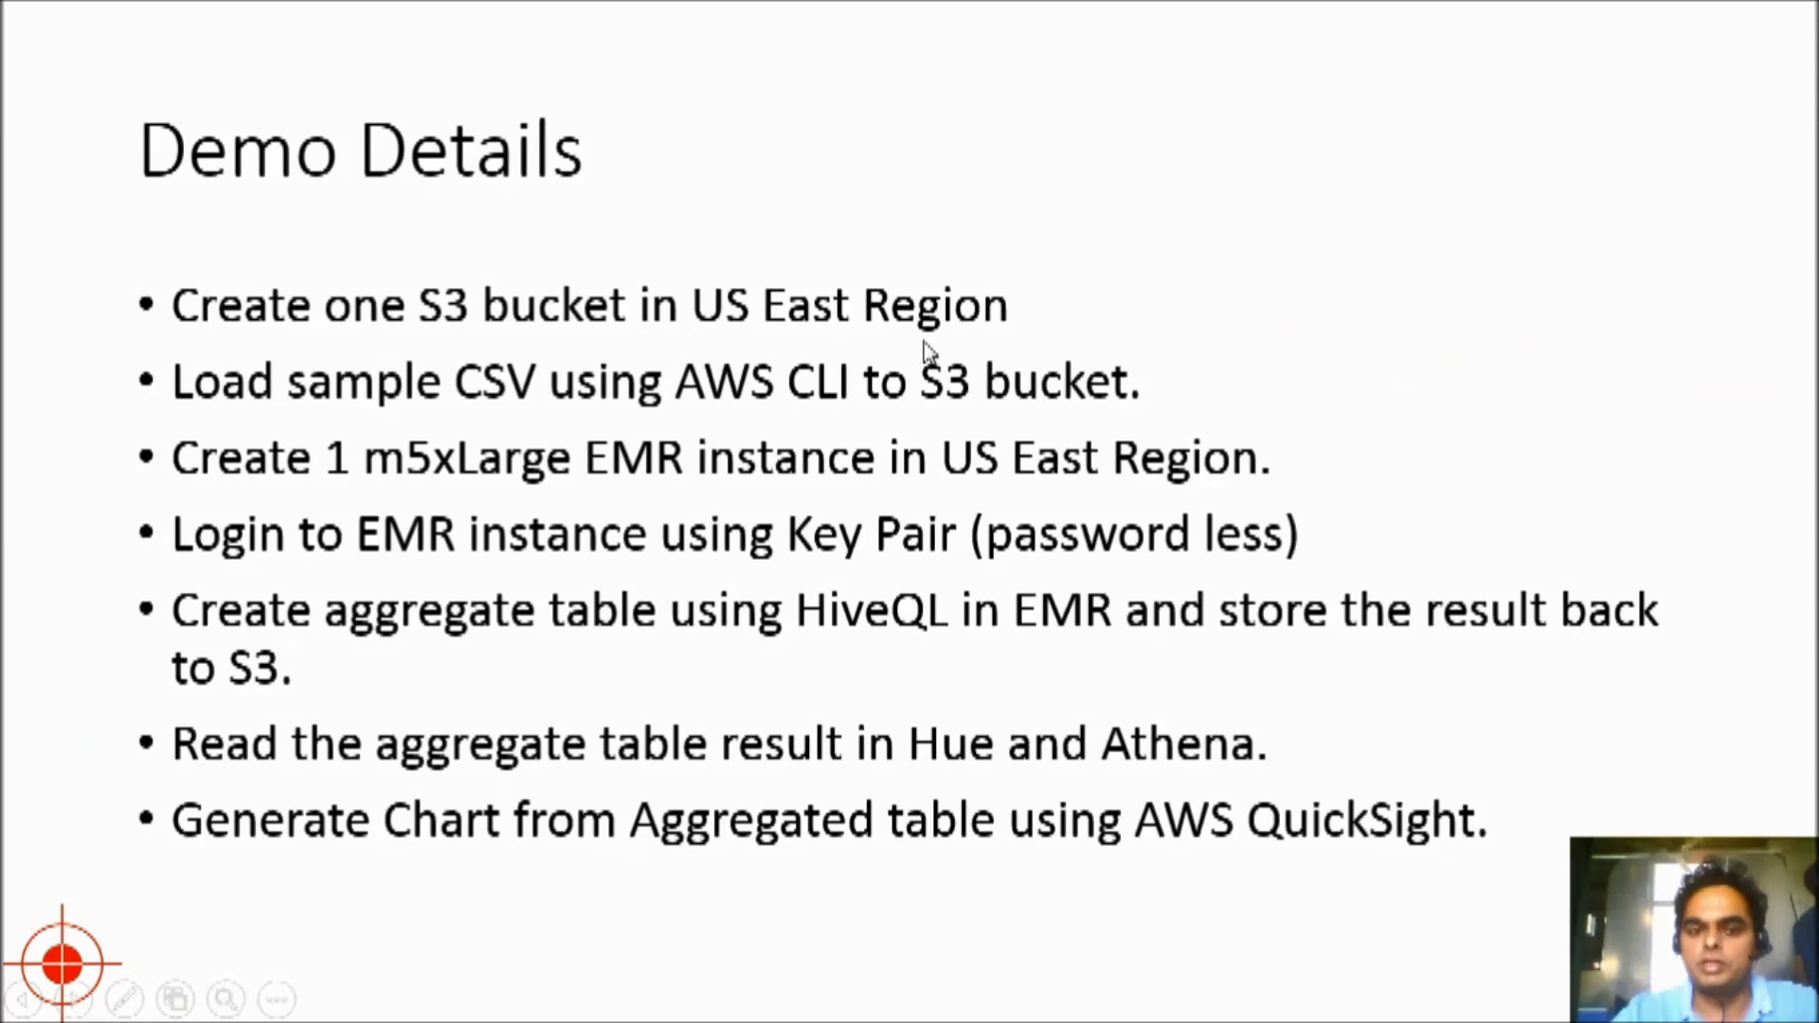
# - Step to the Demo Architecture slide and back to Demo Details, then return to Athena
pyautogui.press('Right')
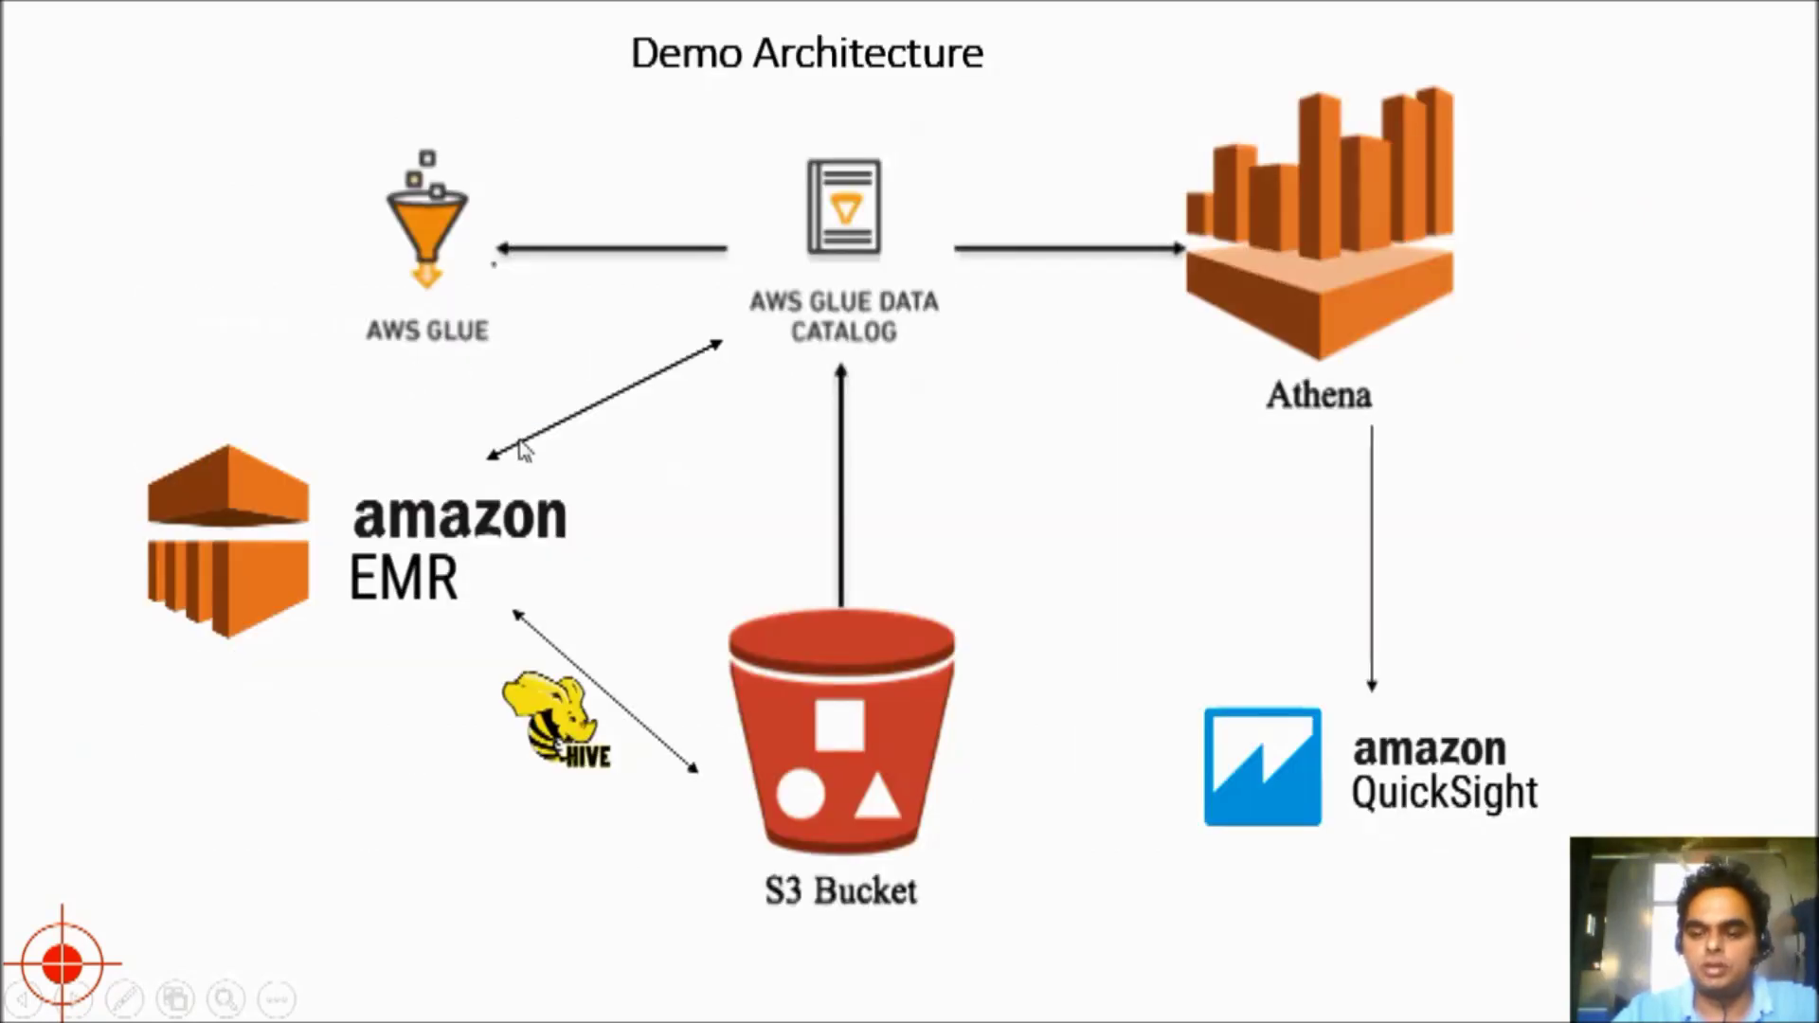
pyautogui.press('Left')
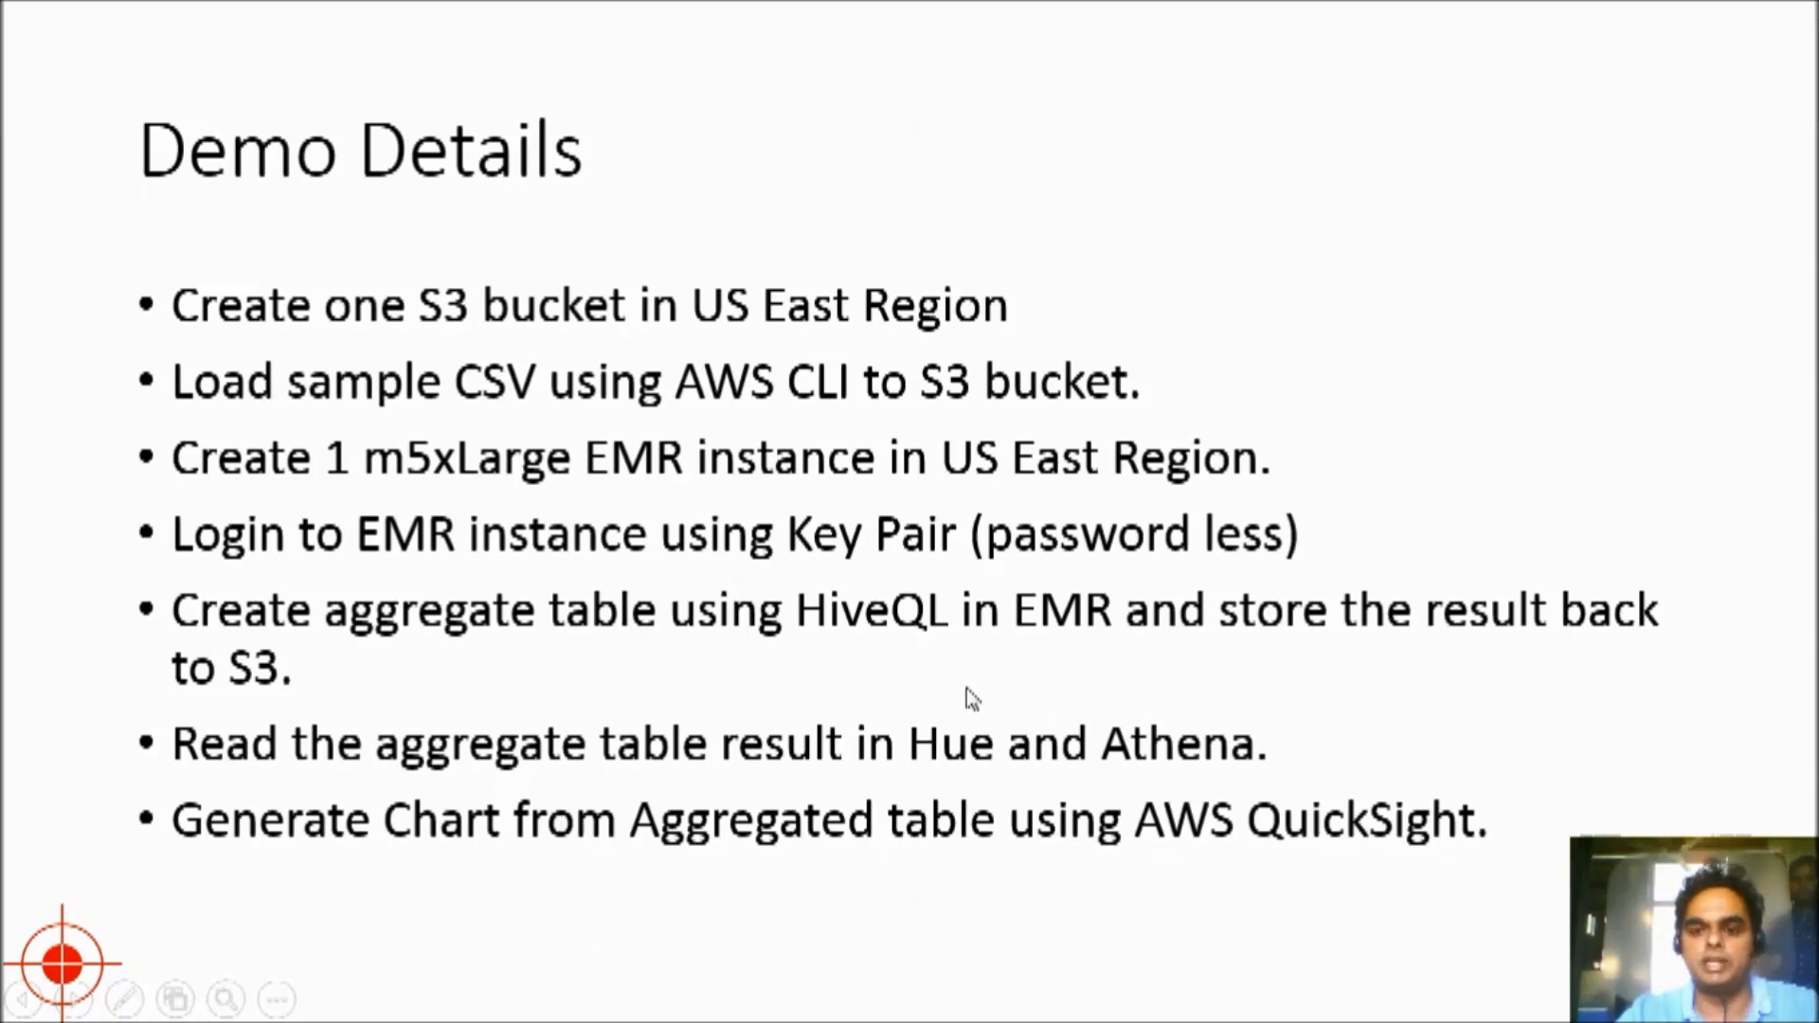
pyautogui.hotkey('alt', 'Tab')
# - Open QuickSight, switch to US East (N. Virginia), then choose New analysis and New data set
pyautogui.click(282, 133)
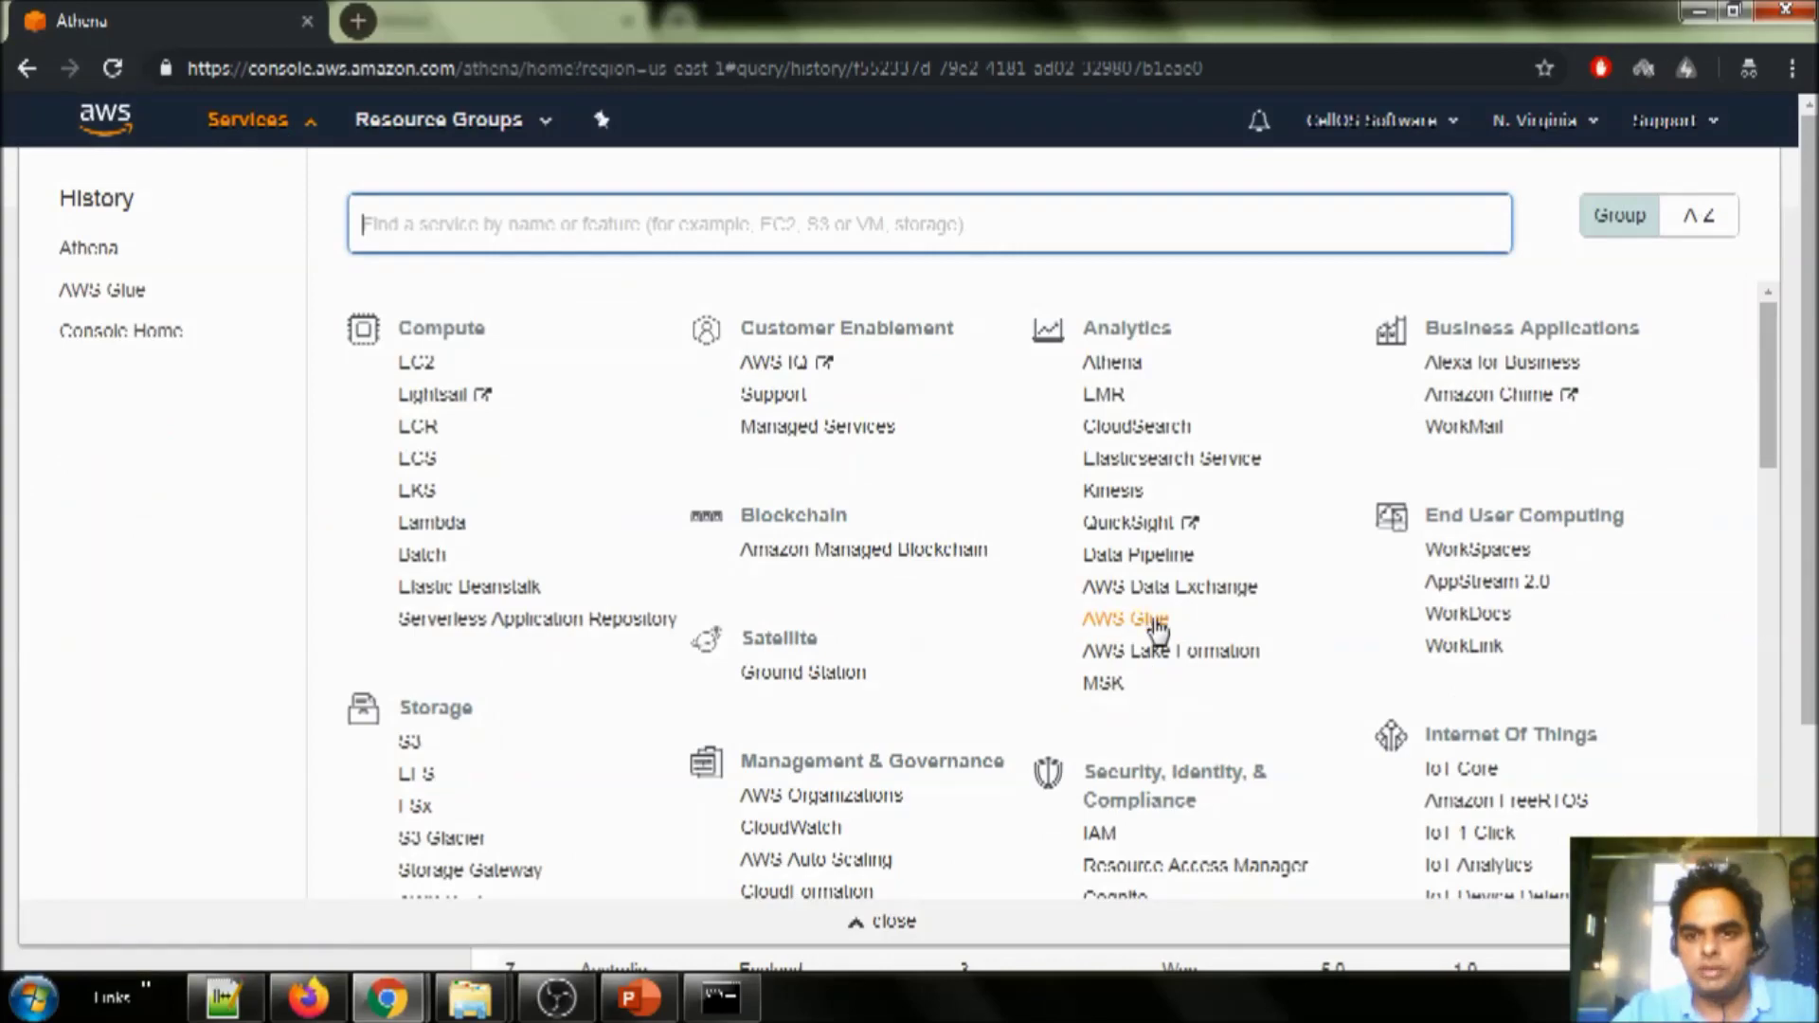
pyautogui.click(1128, 523)
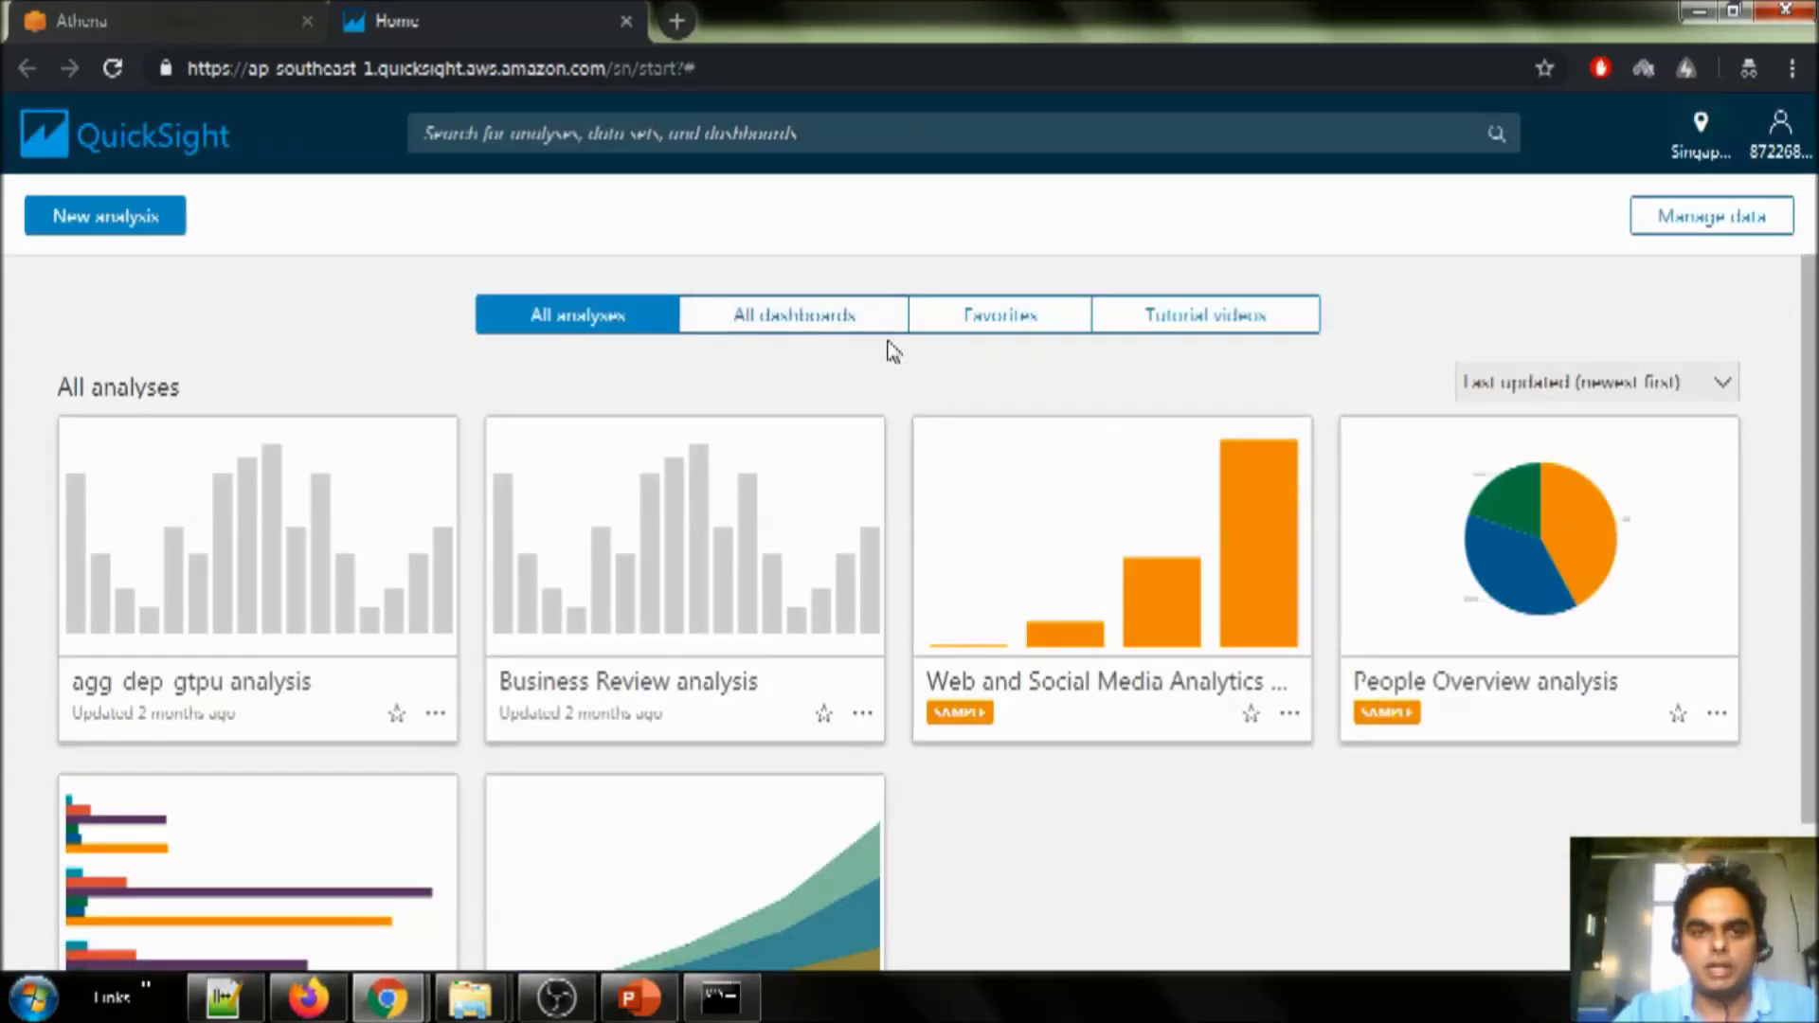
pyautogui.click(1708, 160)
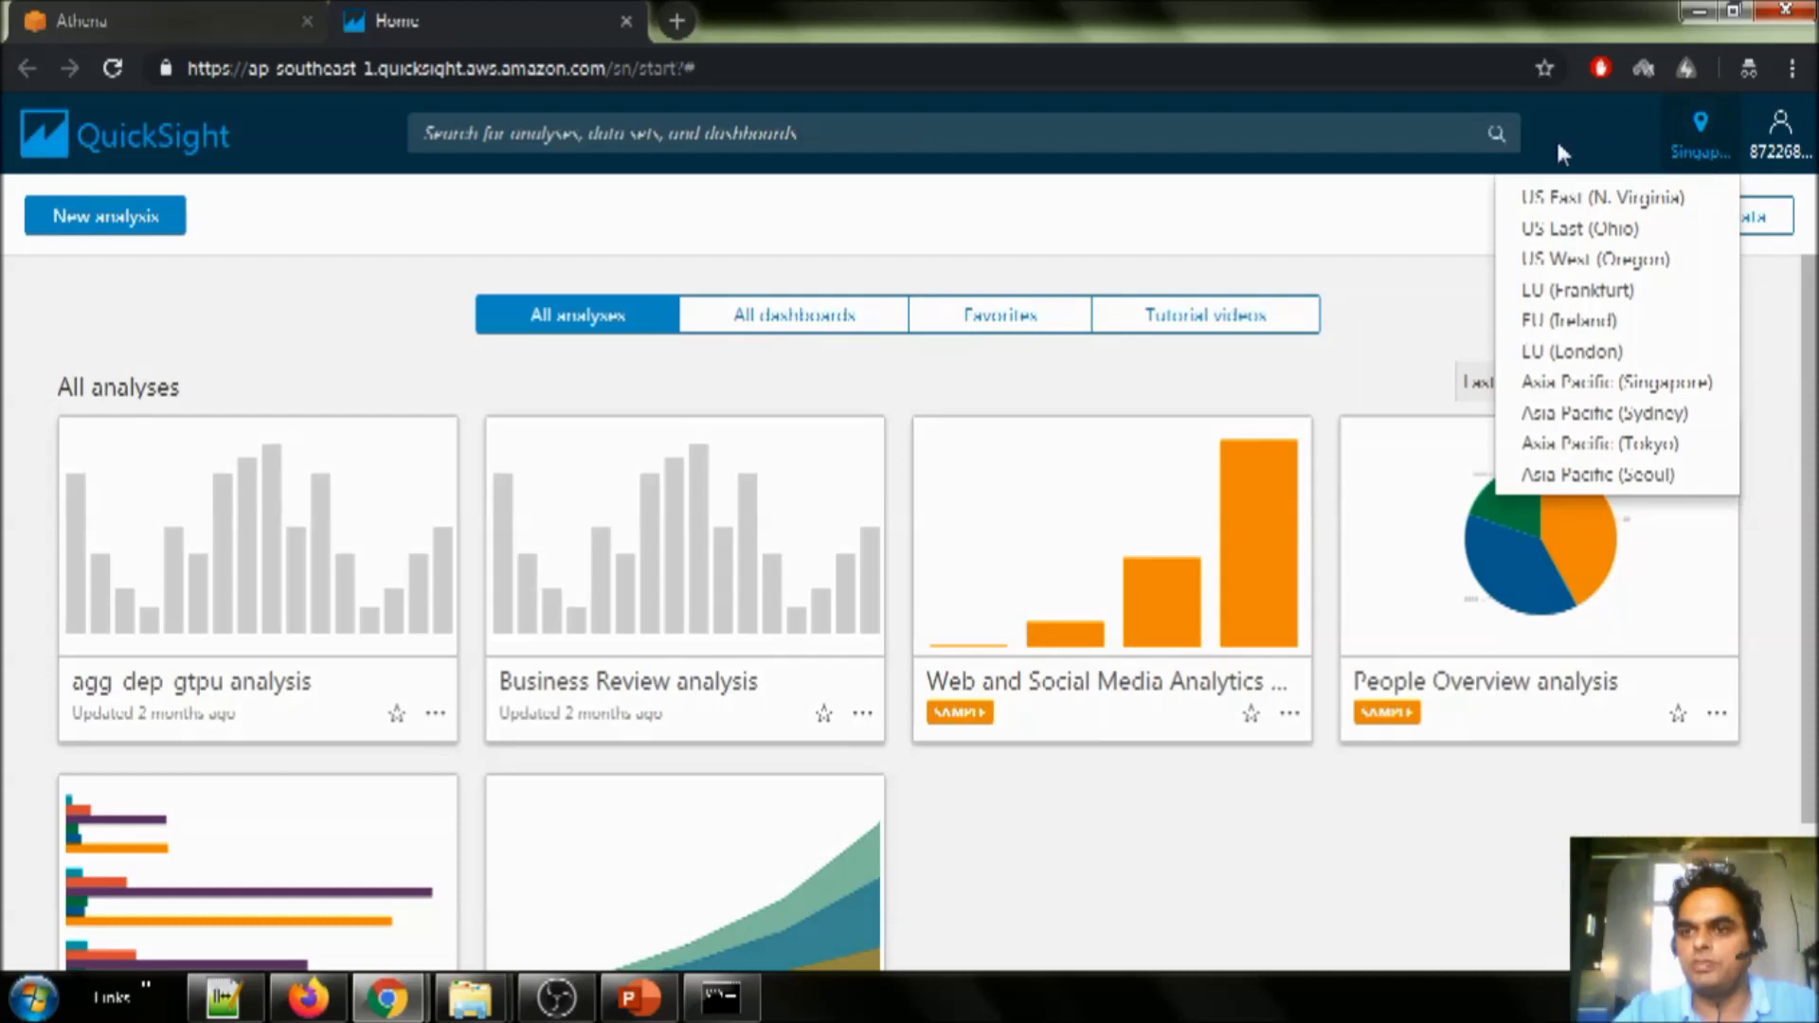
pyautogui.click(1672, 196)
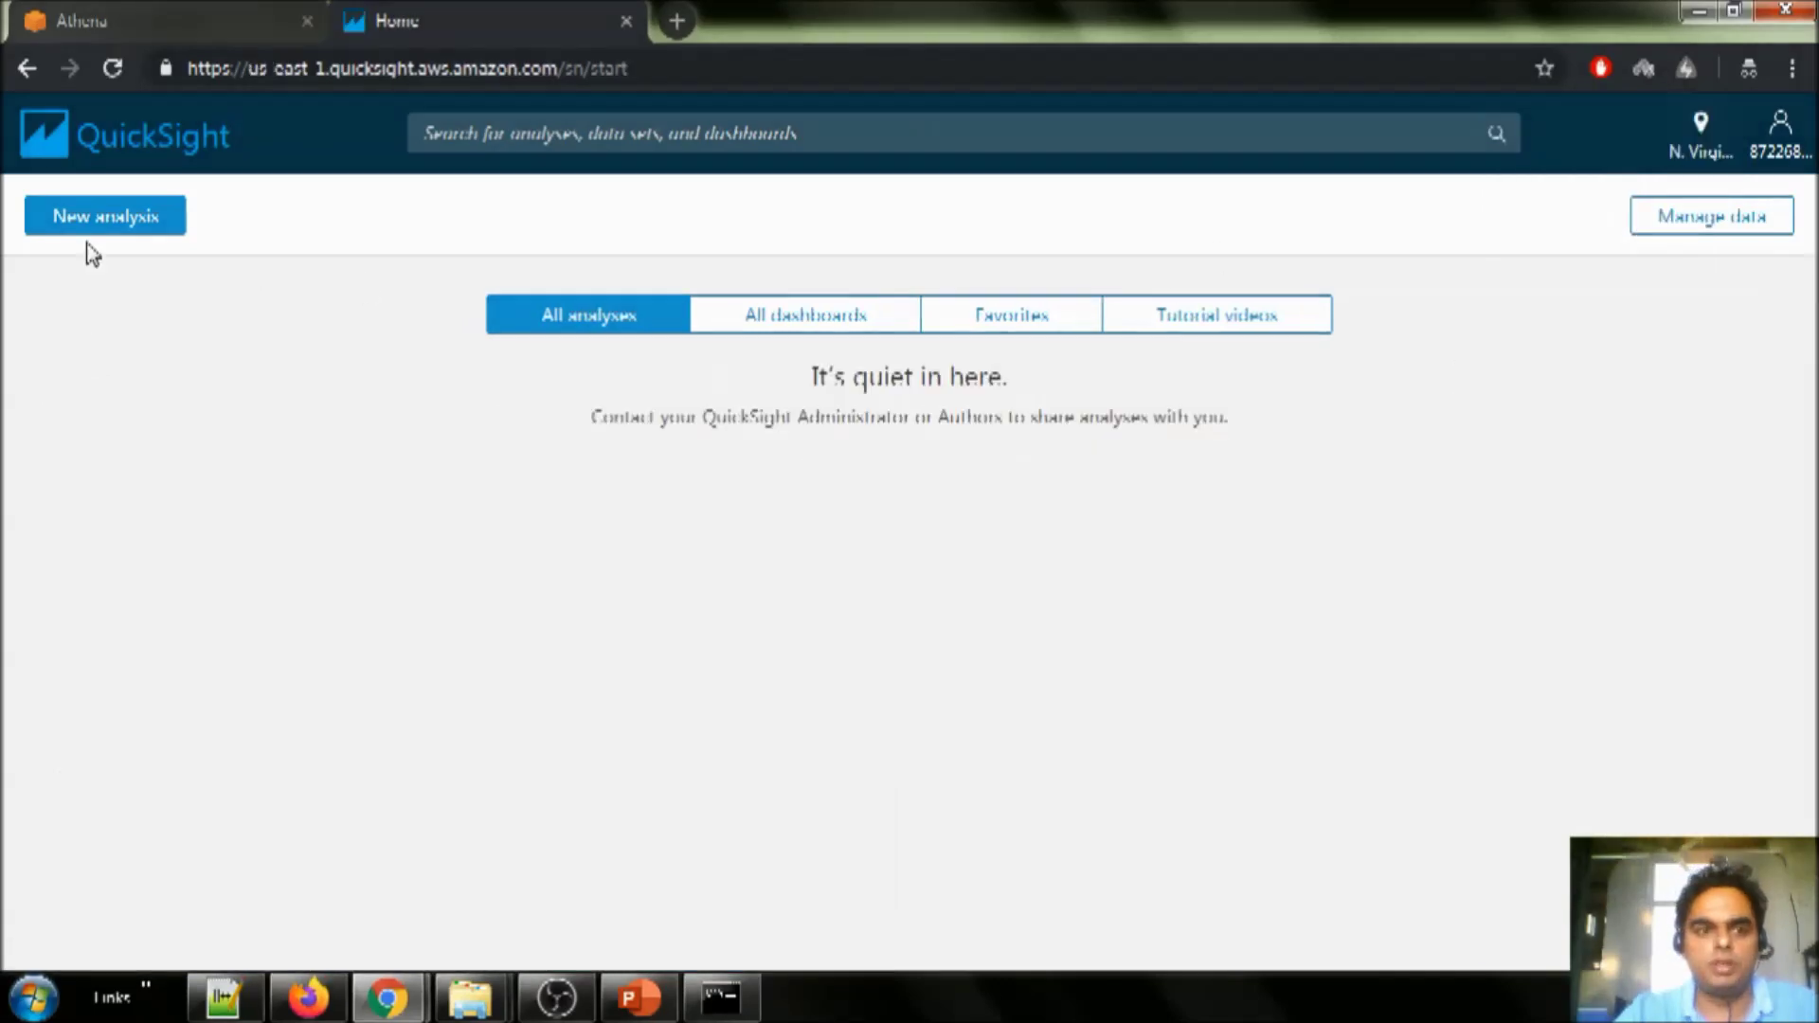
pyautogui.click(94, 224)
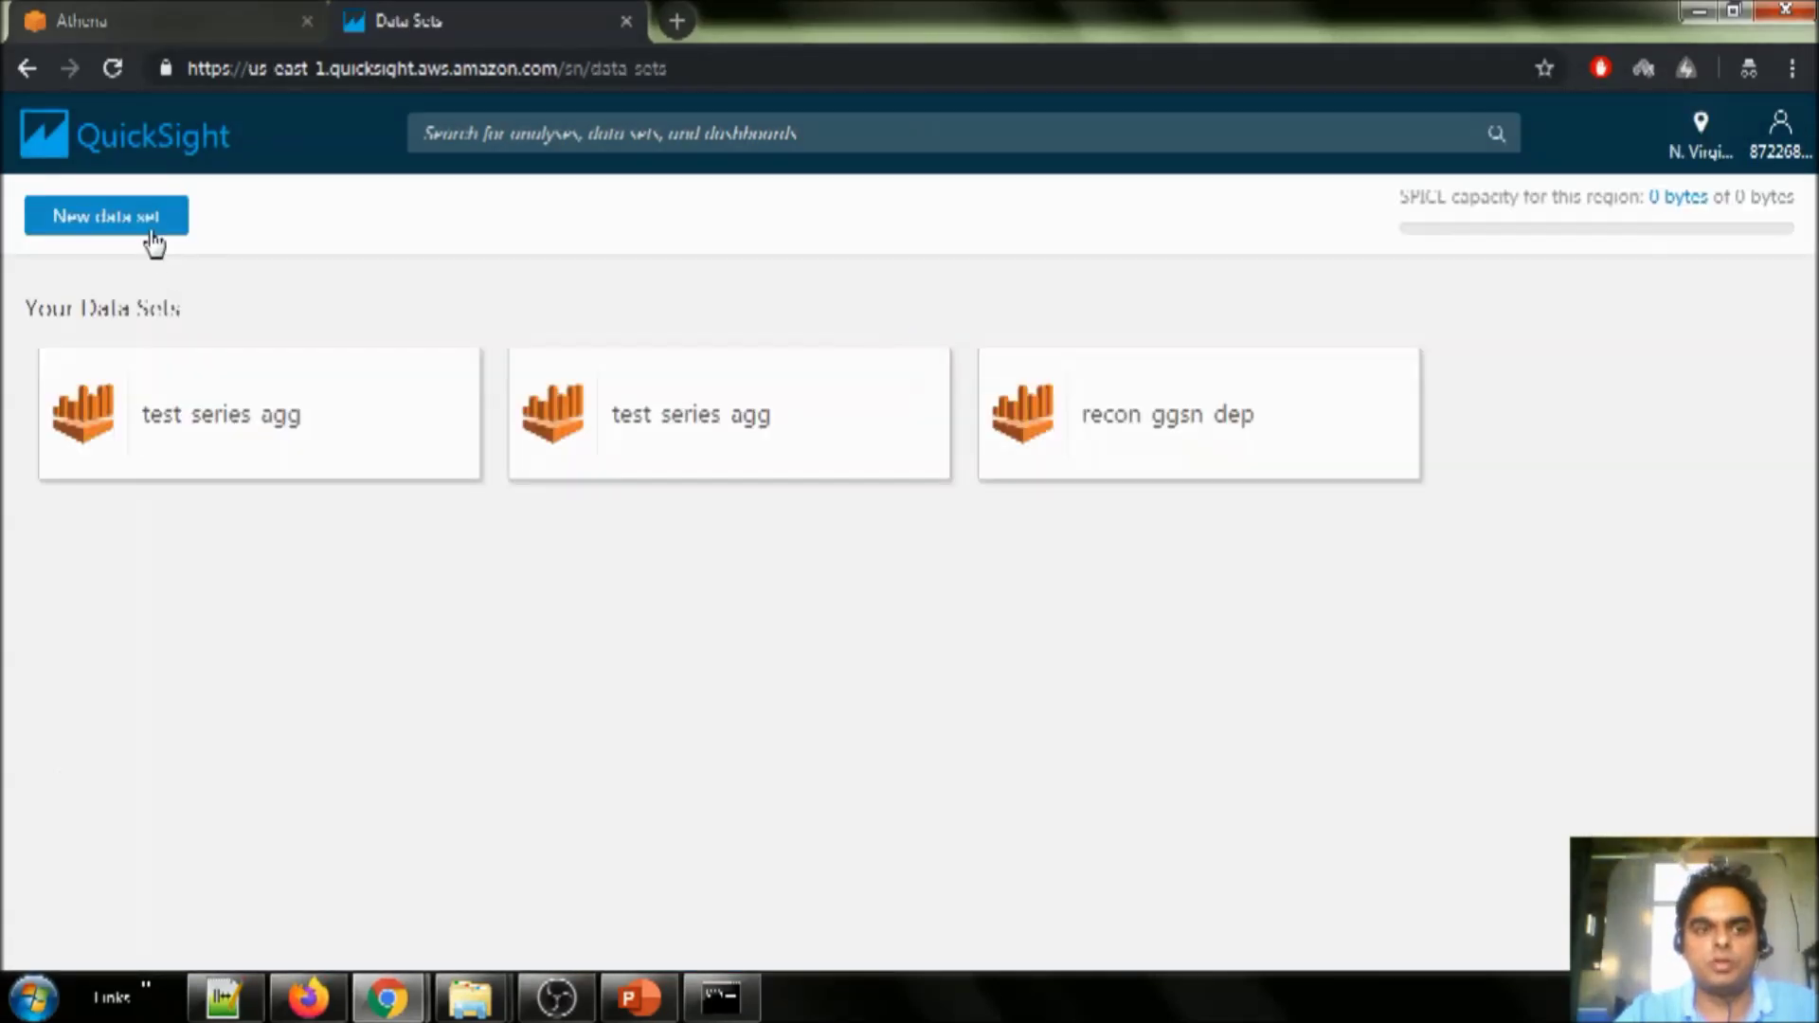
pyautogui.click(144, 225)
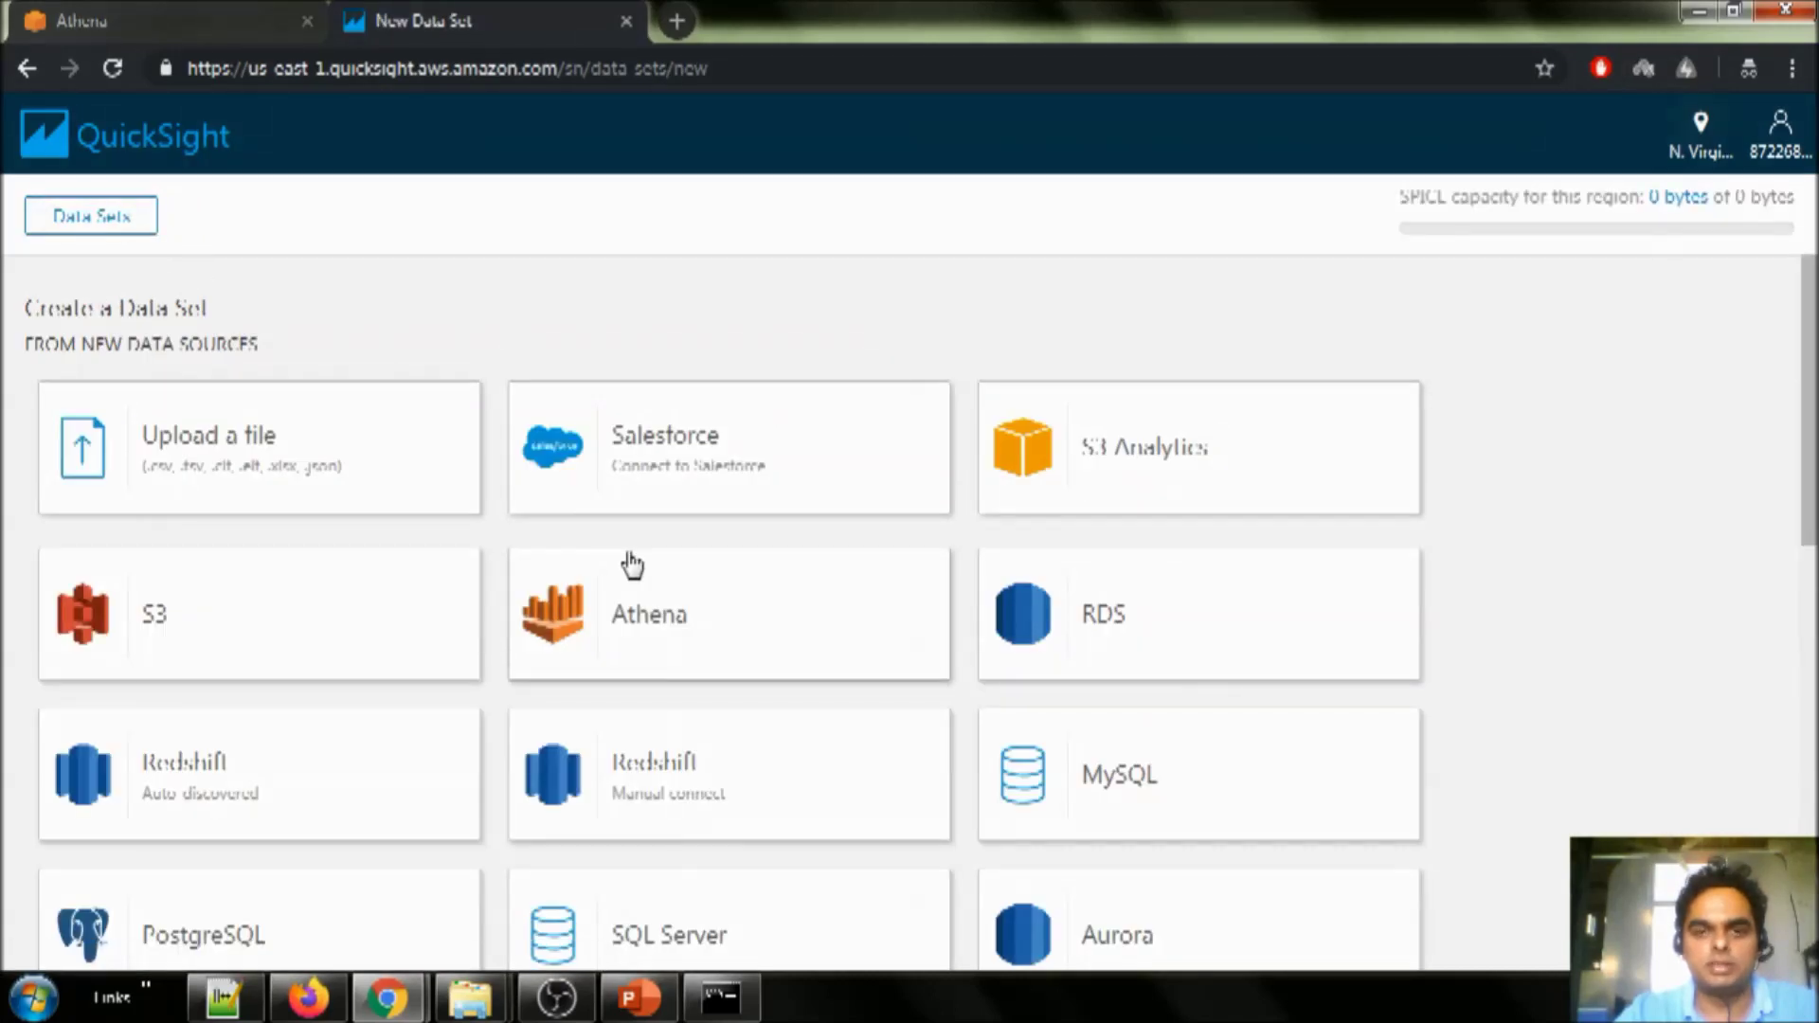
# - Create an Athena data source named demo after validating the connection
pyautogui.scroll(-1, 629, 565)
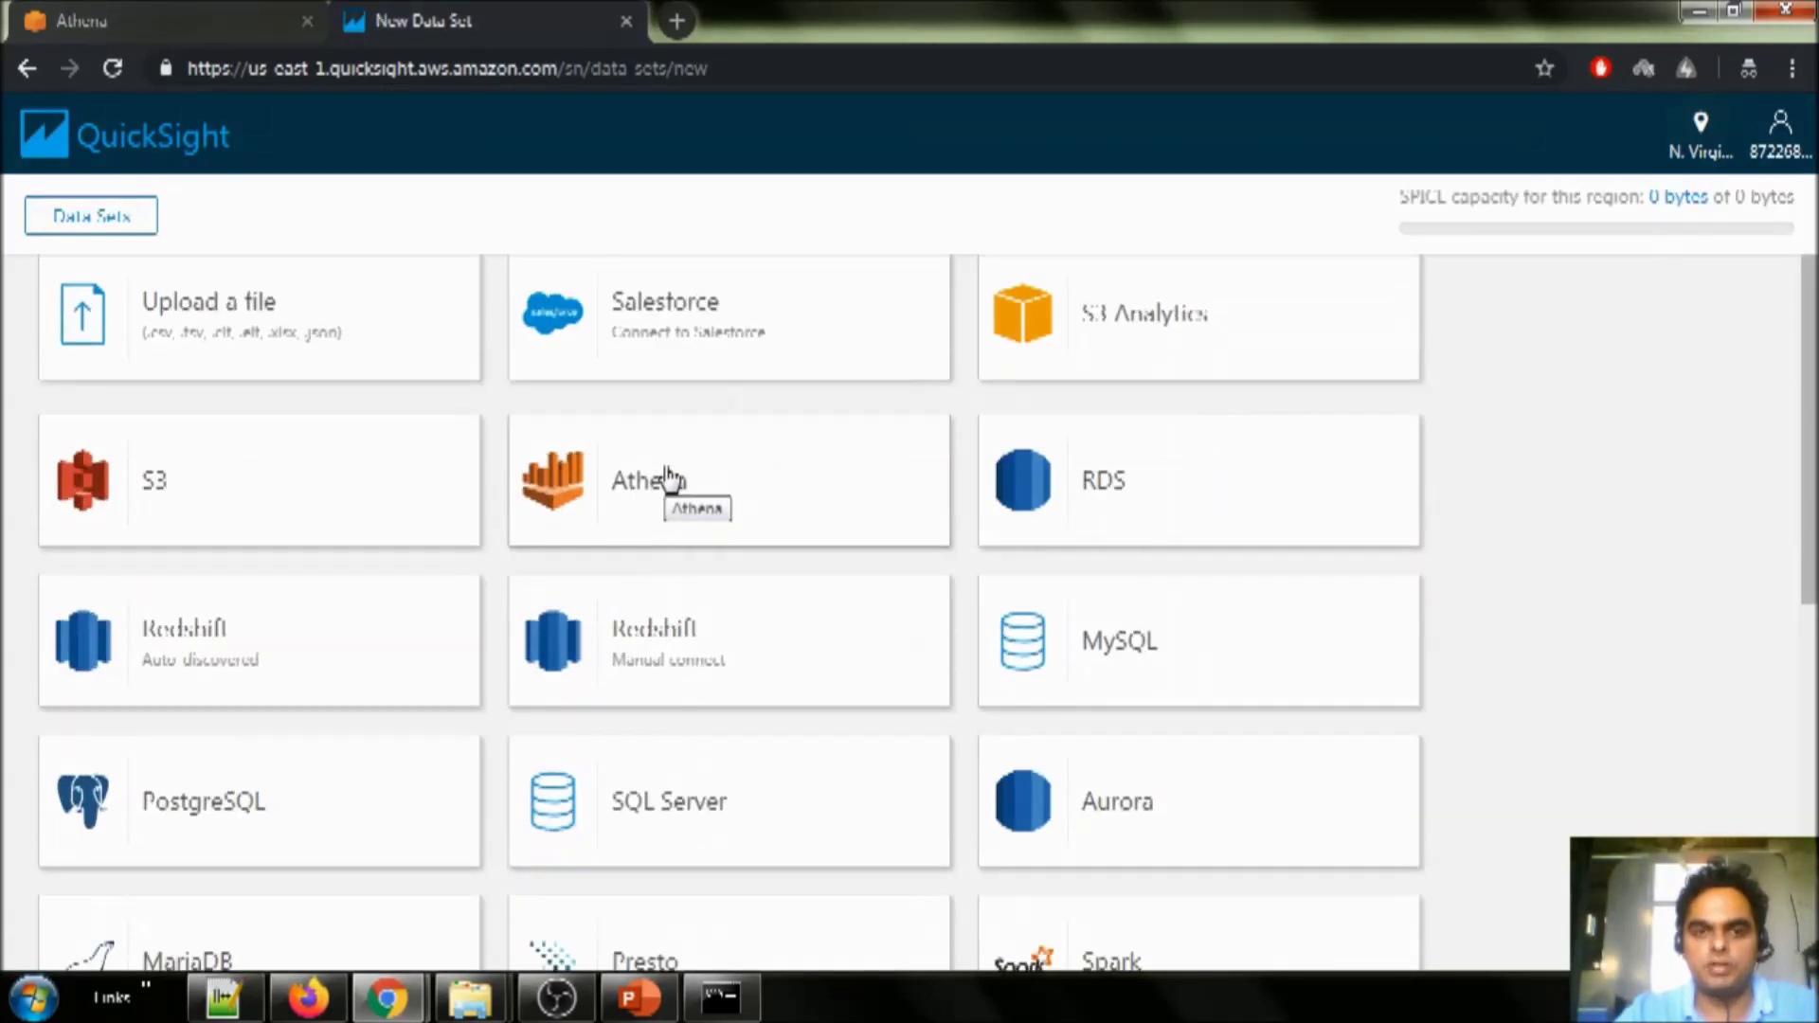
pyautogui.click(666, 478)
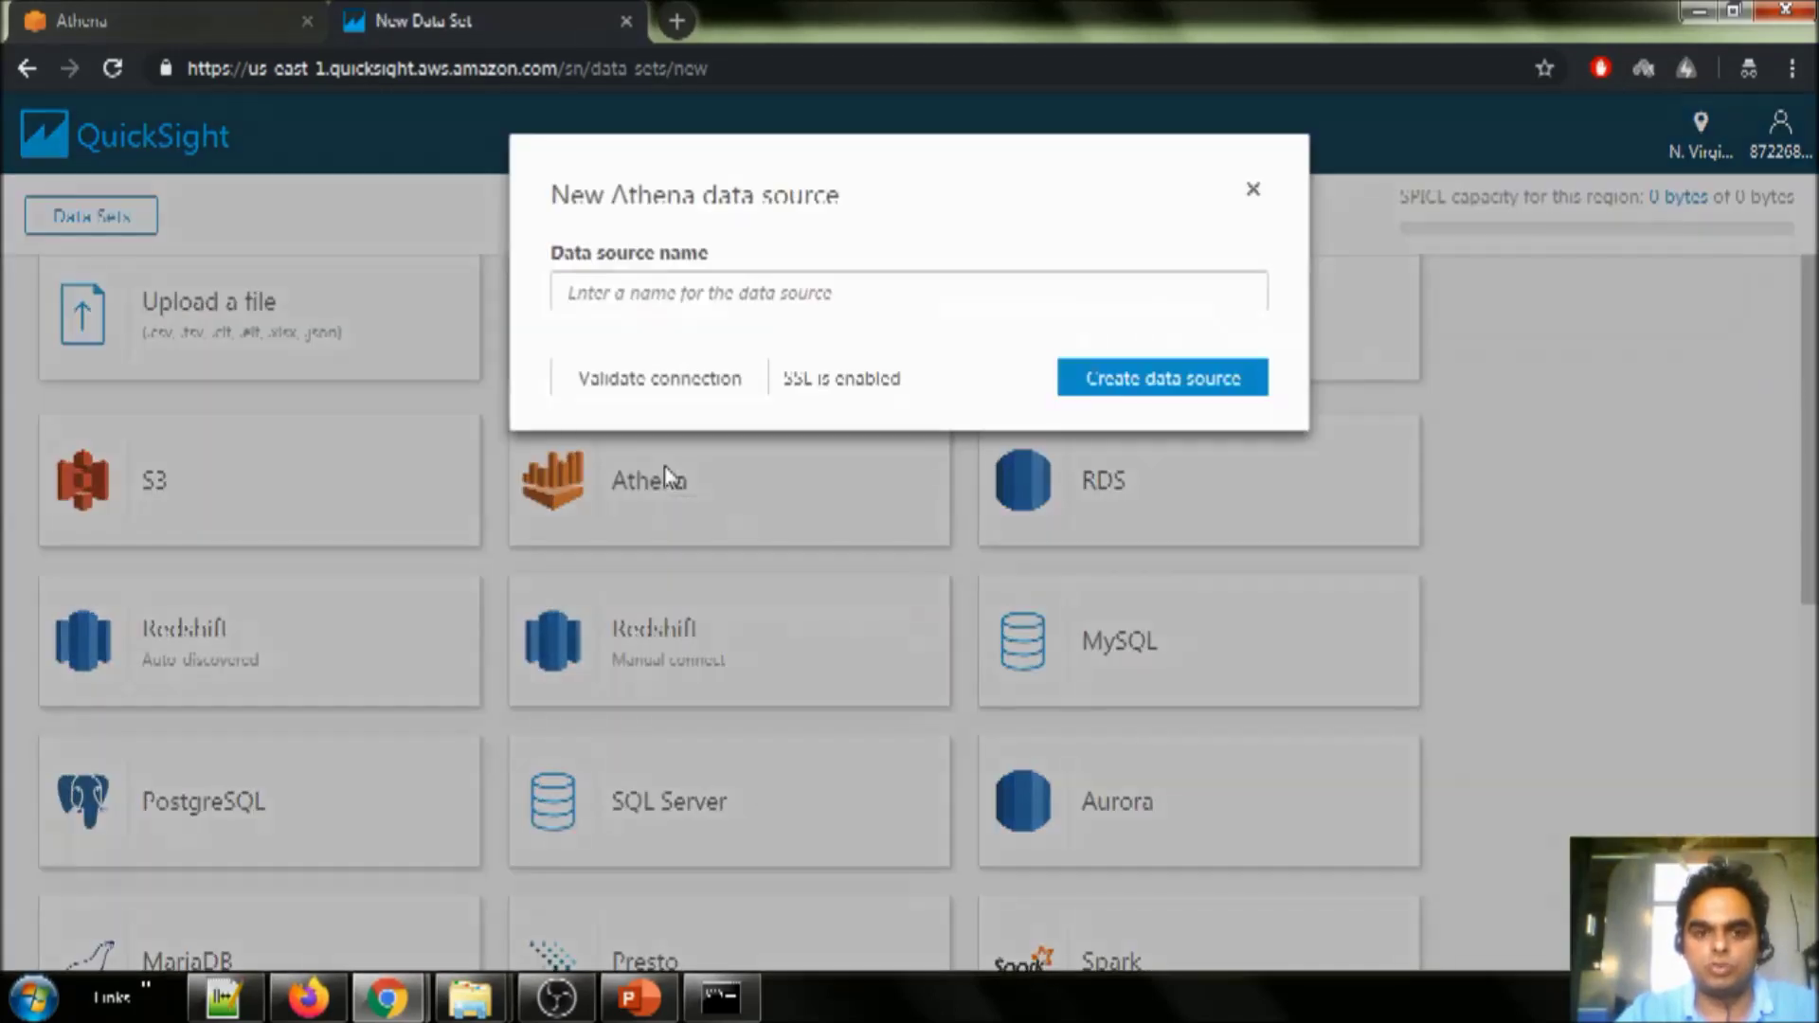
pyautogui.click(656, 289)
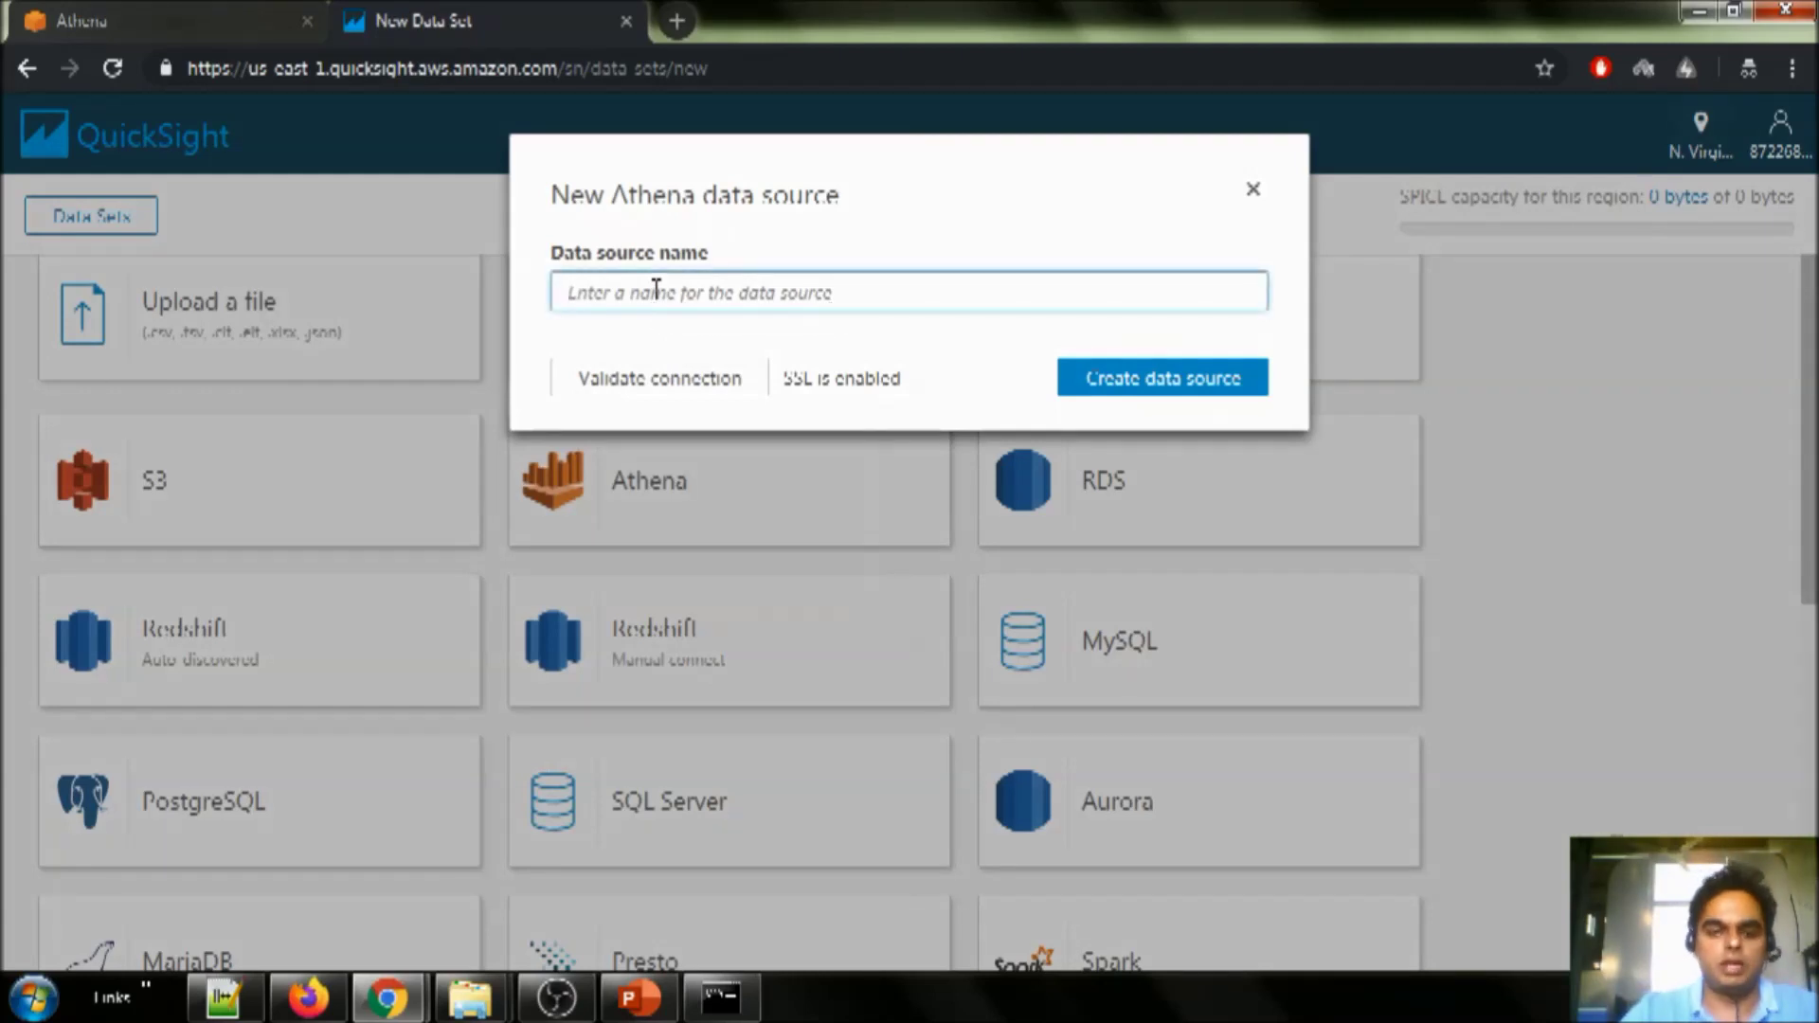
pyautogui.write('demo')
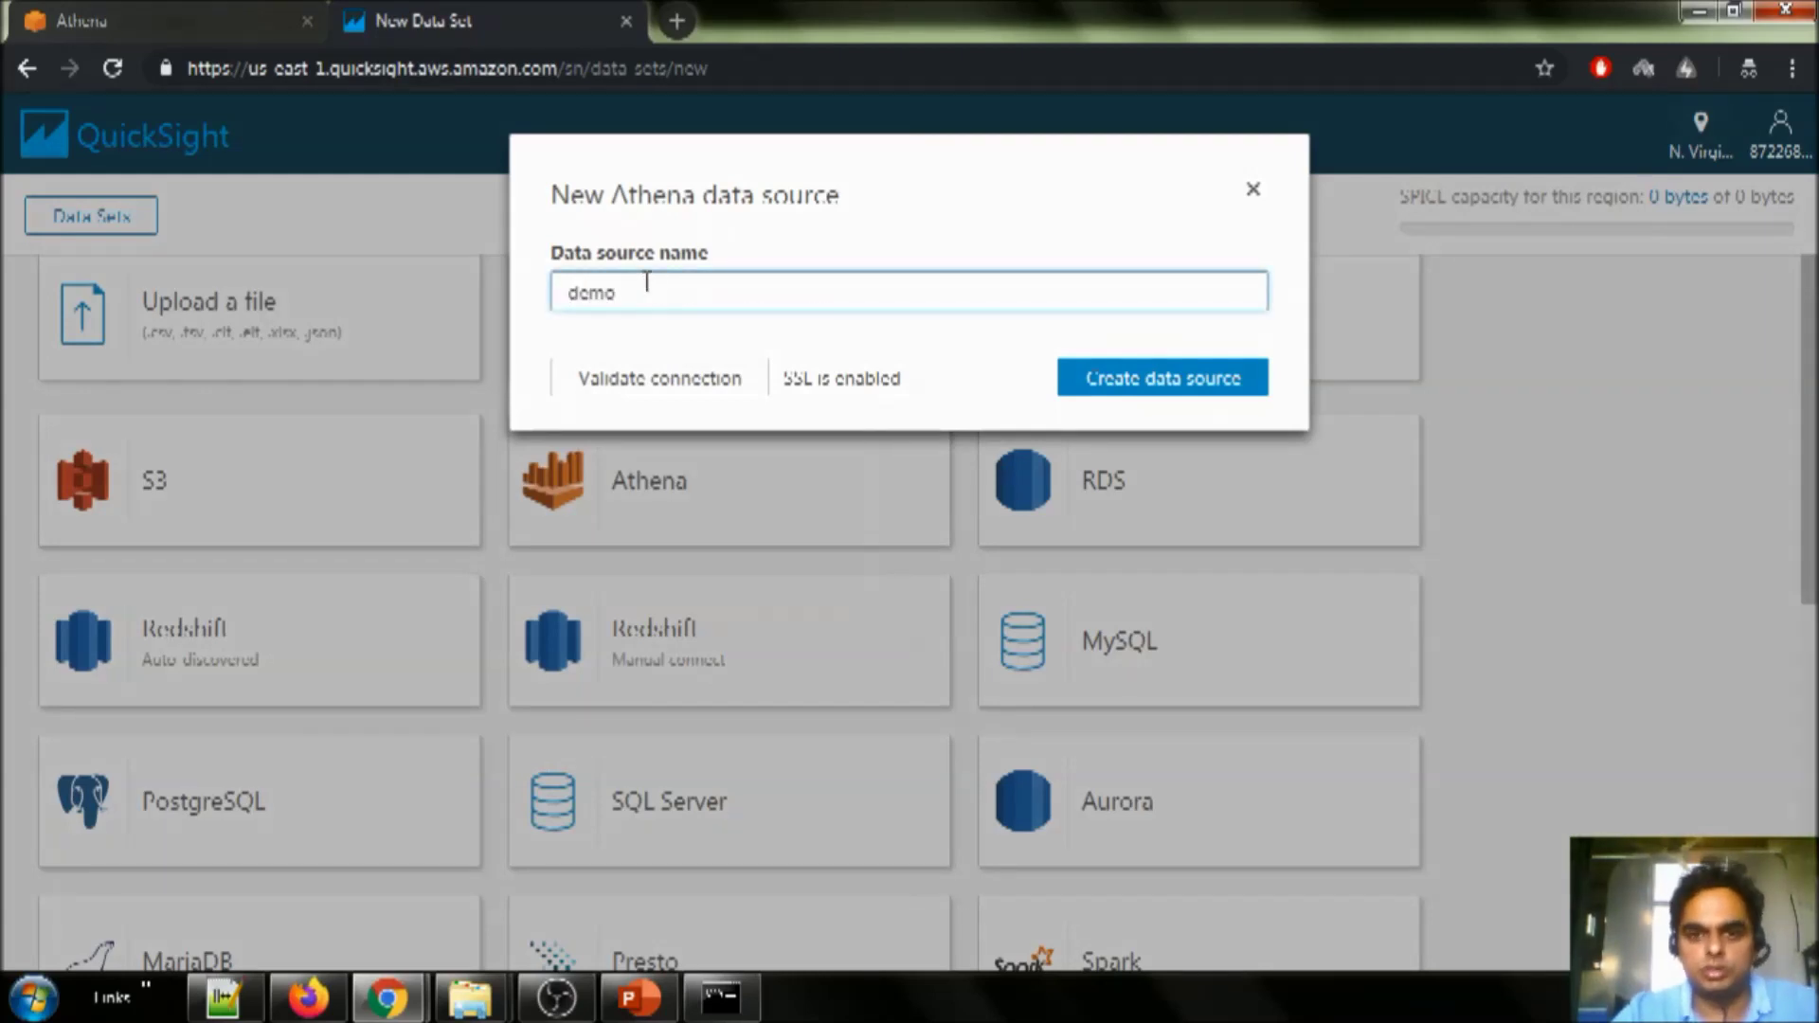
pyautogui.click(741, 404)
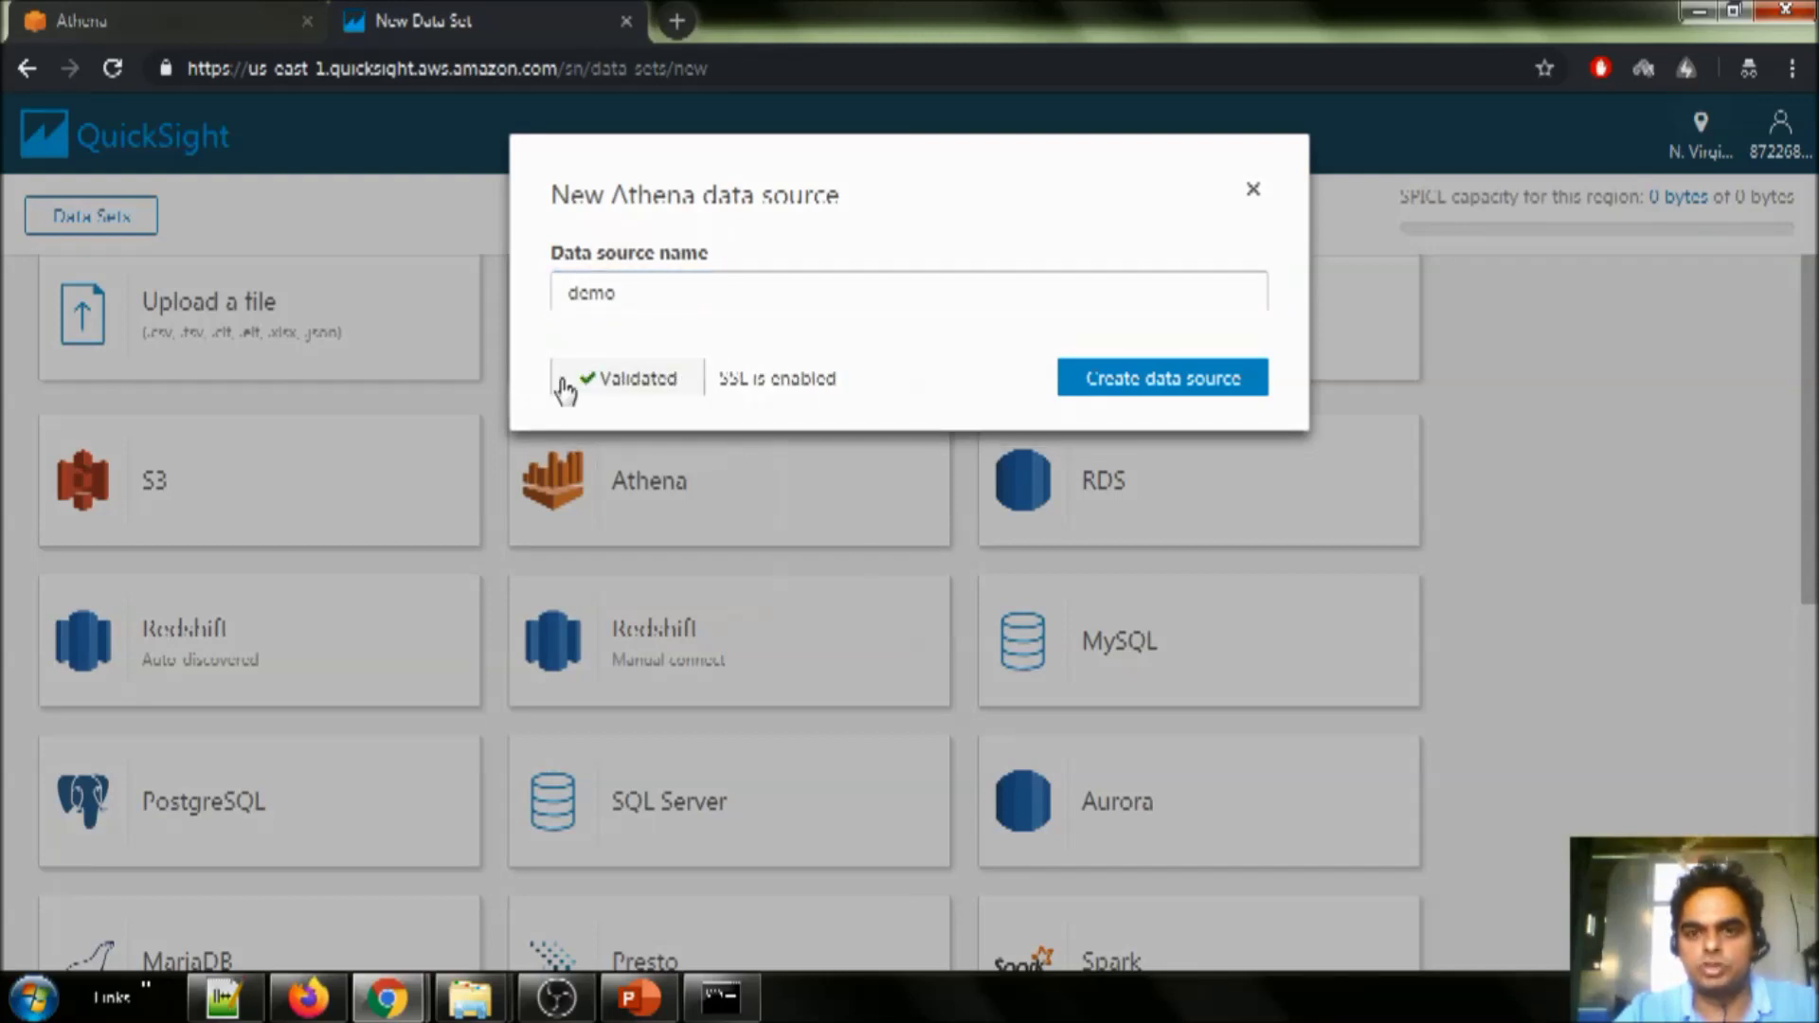
pyautogui.click(1204, 389)
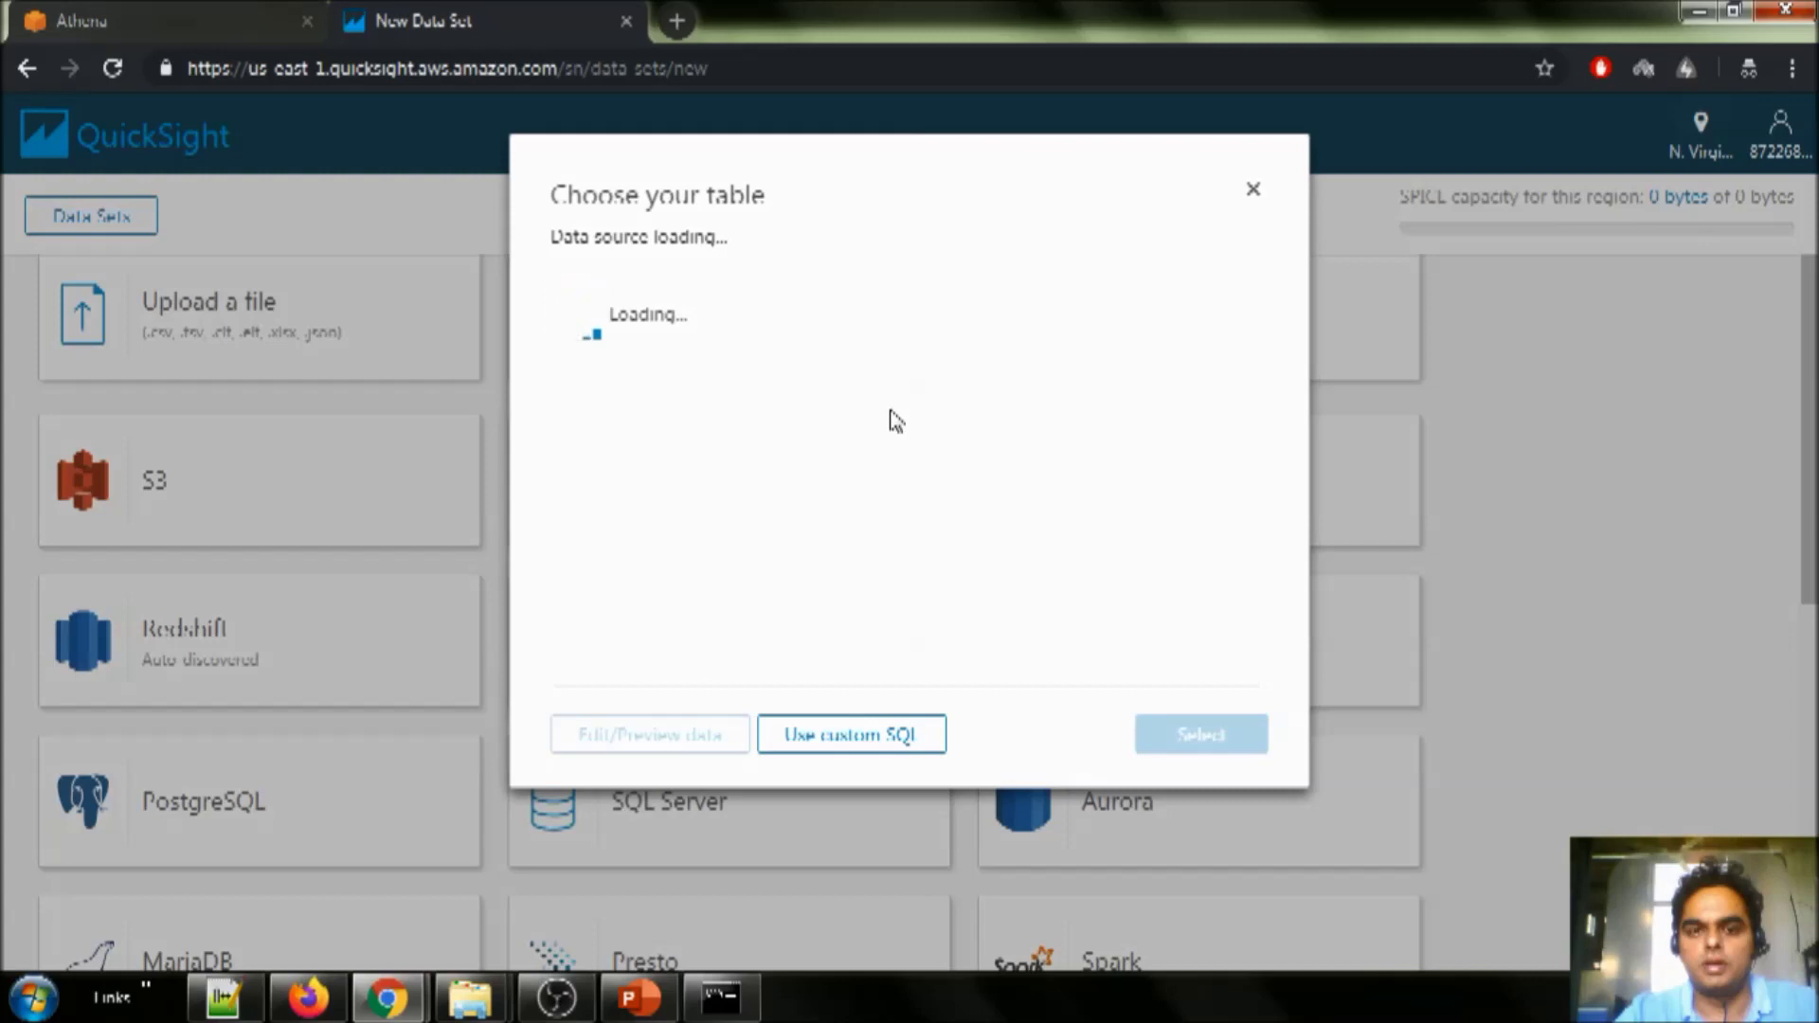
# - Choose the demo database's test_series_agg table with direct query and visualize it
pyautogui.click(725, 342)
pyautogui.click(654, 446)
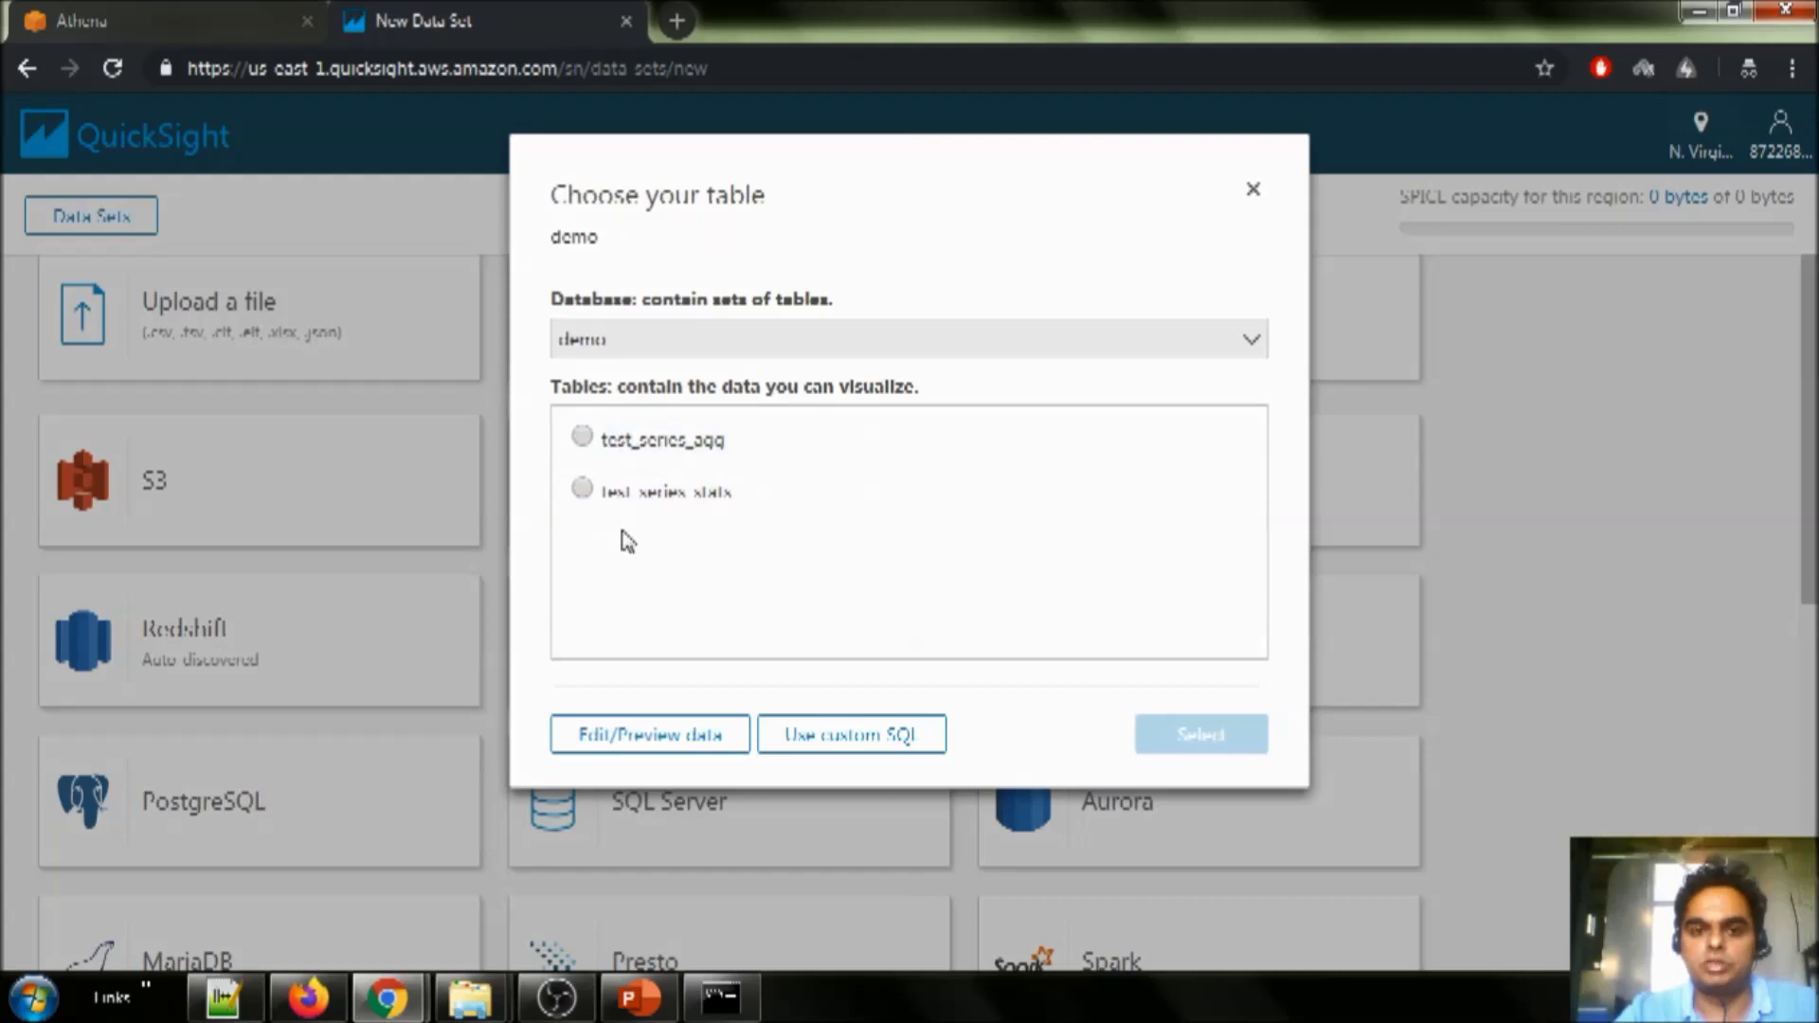
pyautogui.click(612, 453)
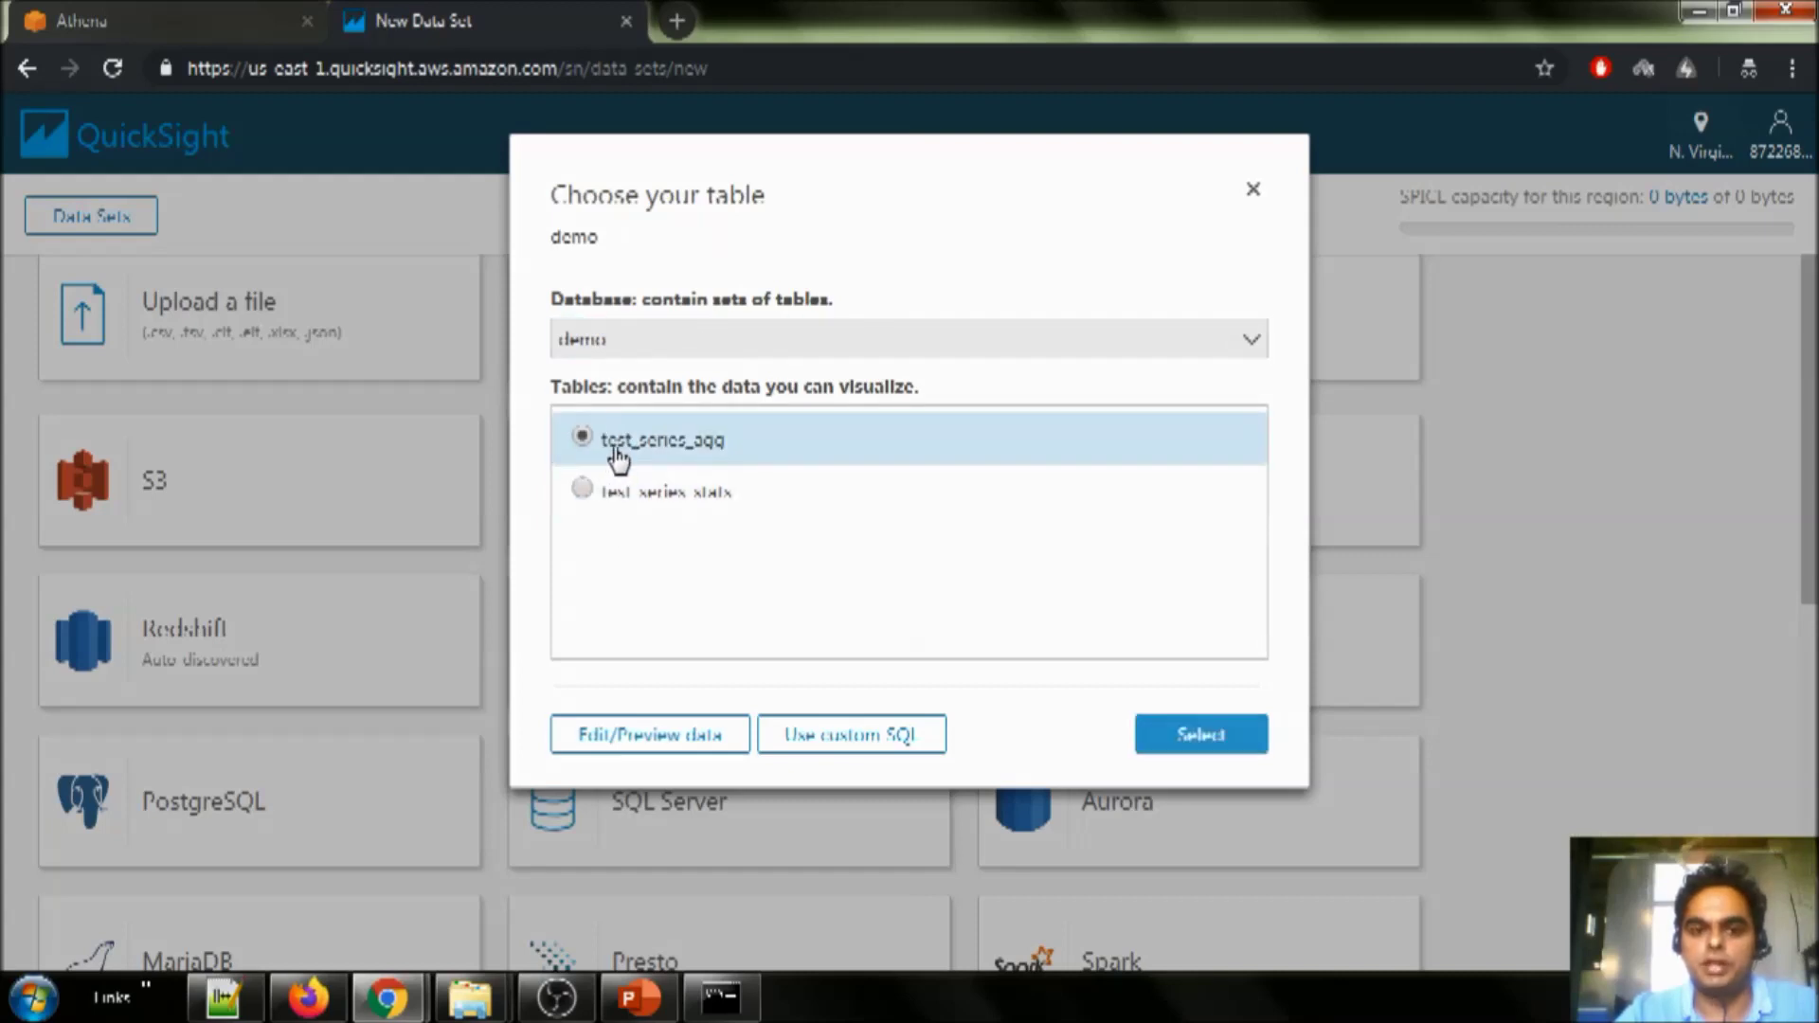
pyautogui.click(1199, 738)
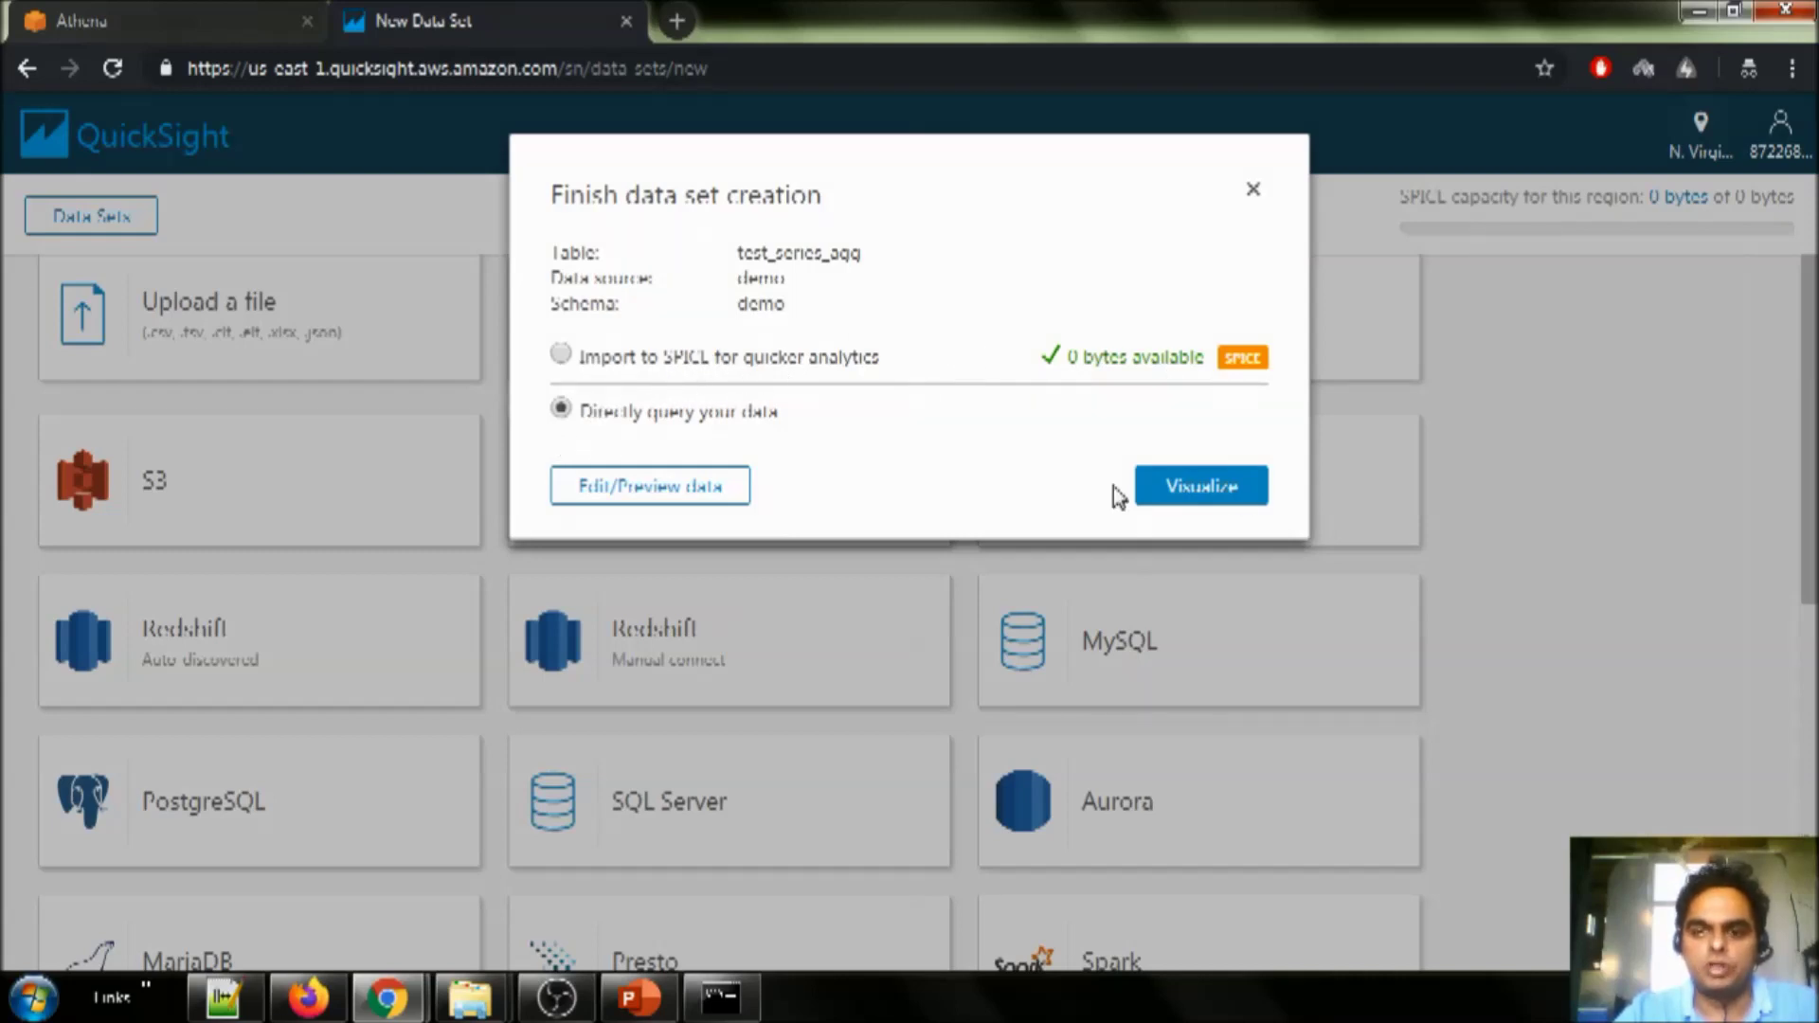
pyautogui.click(1239, 492)
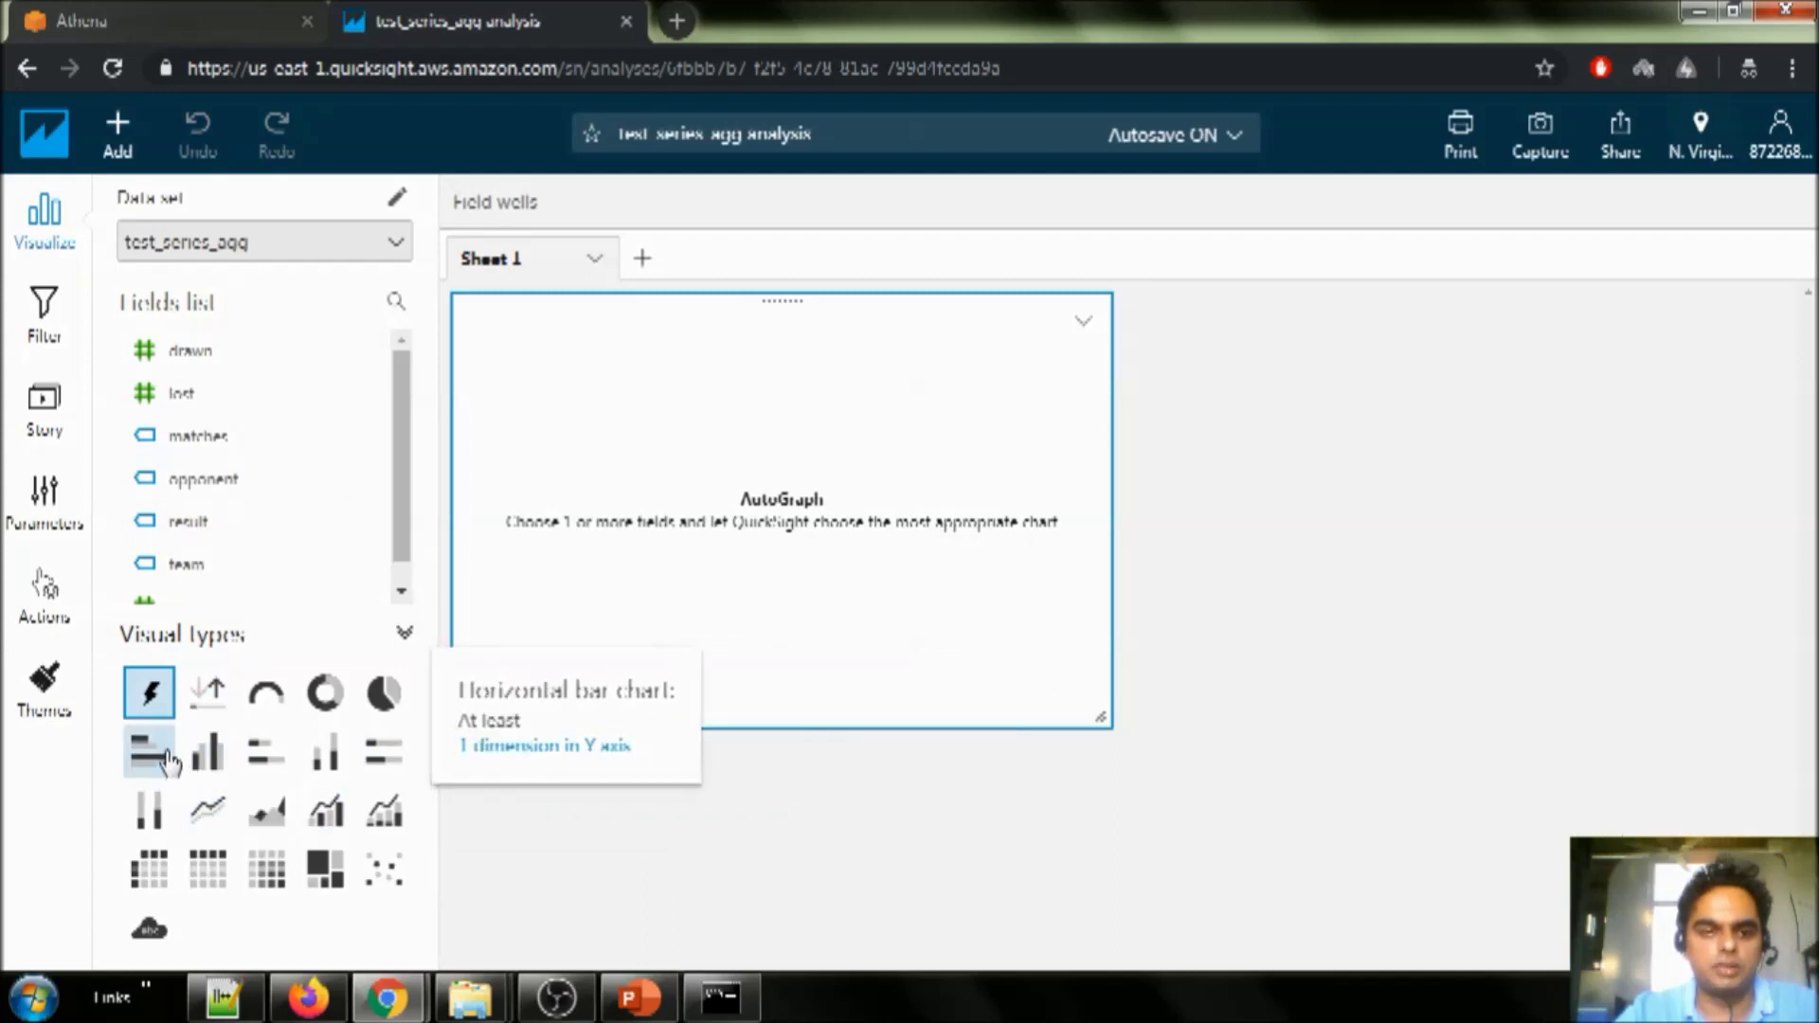
# - Make a horizontal bar chart with opponent on the Y axis and won and drawn as values
pyautogui.click(149, 753)
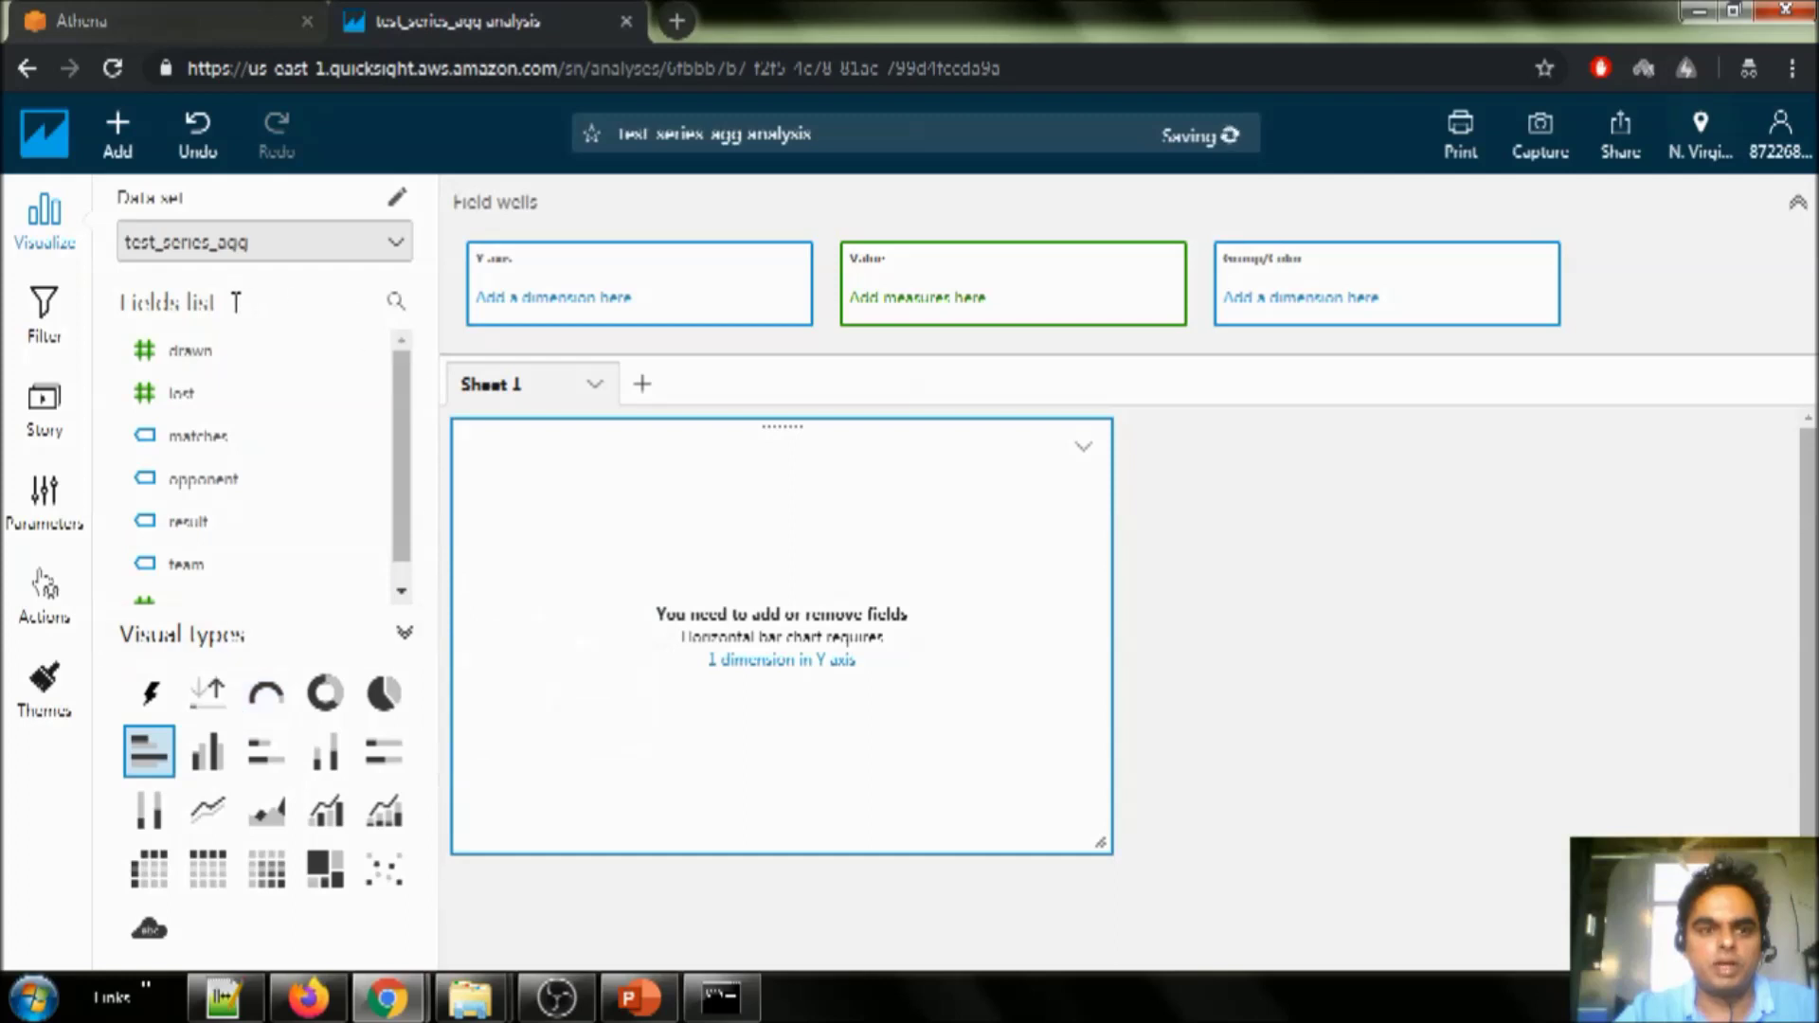
pyautogui.moveTo(223, 480)
pyautogui.mouseDown()
pyautogui.moveTo(607, 360)
pyautogui.moveTo(623, 324)
pyautogui.mouseUp()
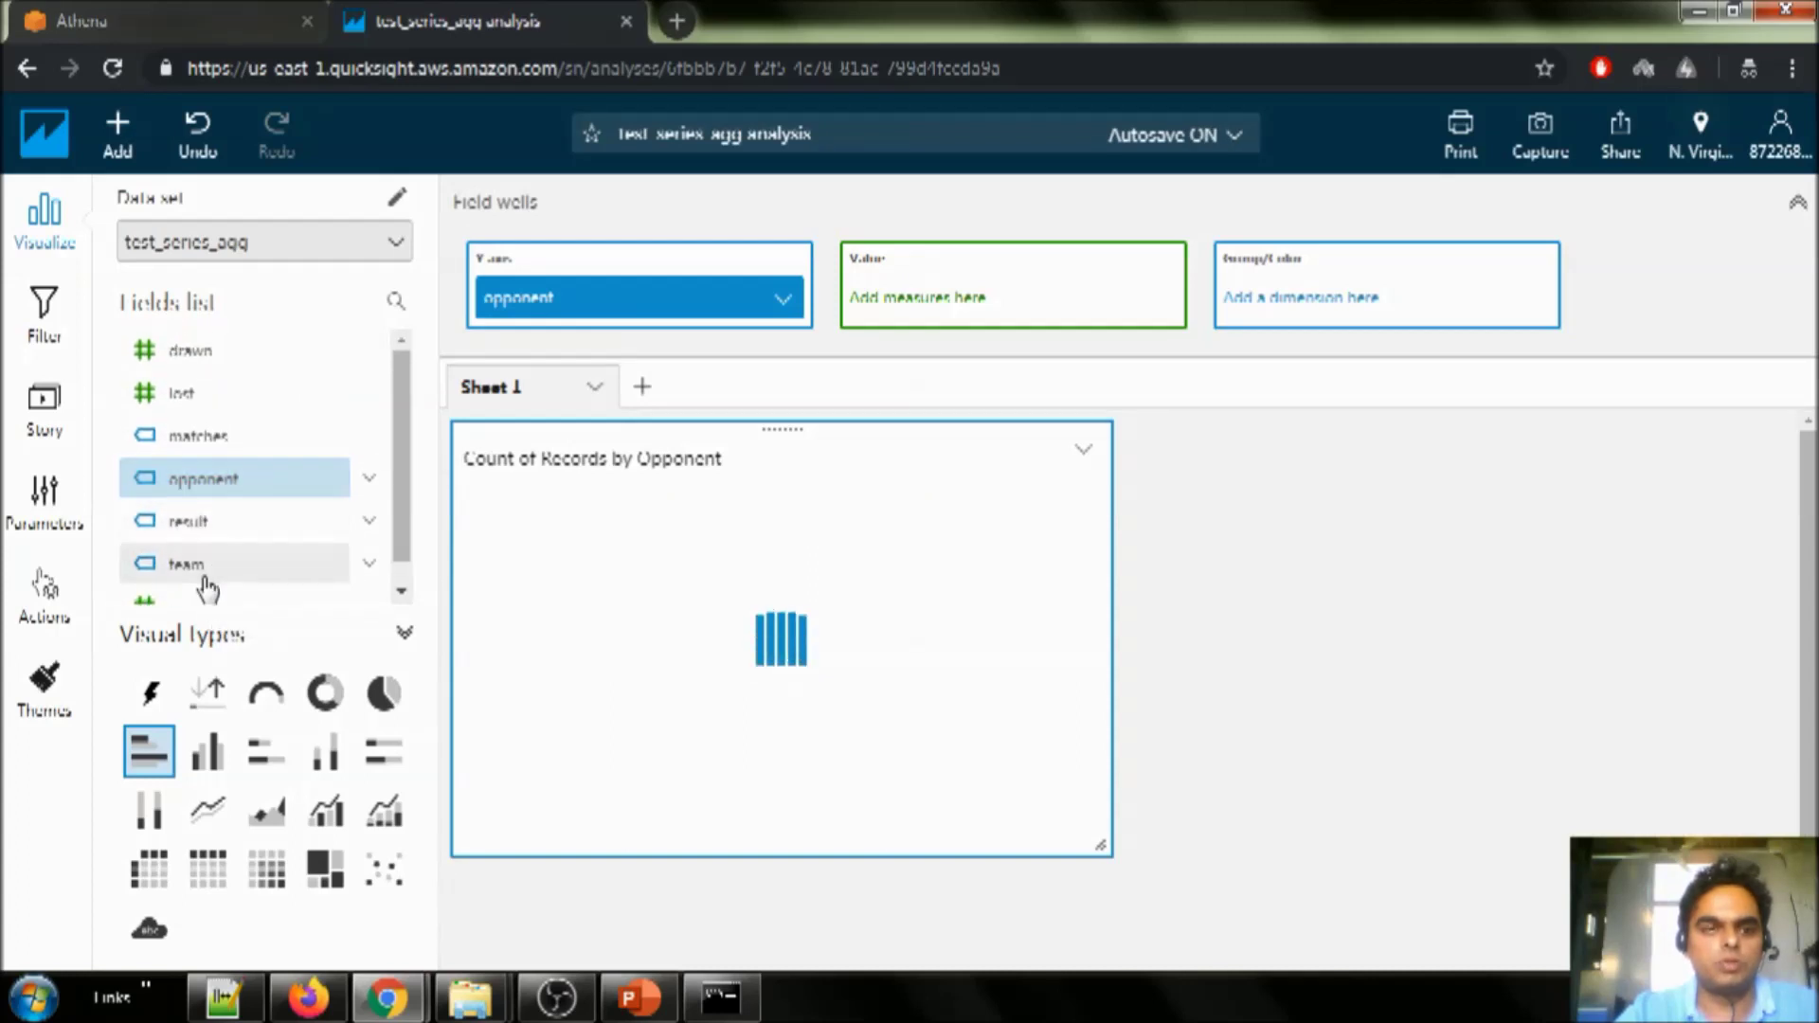
pyautogui.moveTo(210, 589); pyautogui.dragTo(933, 327)
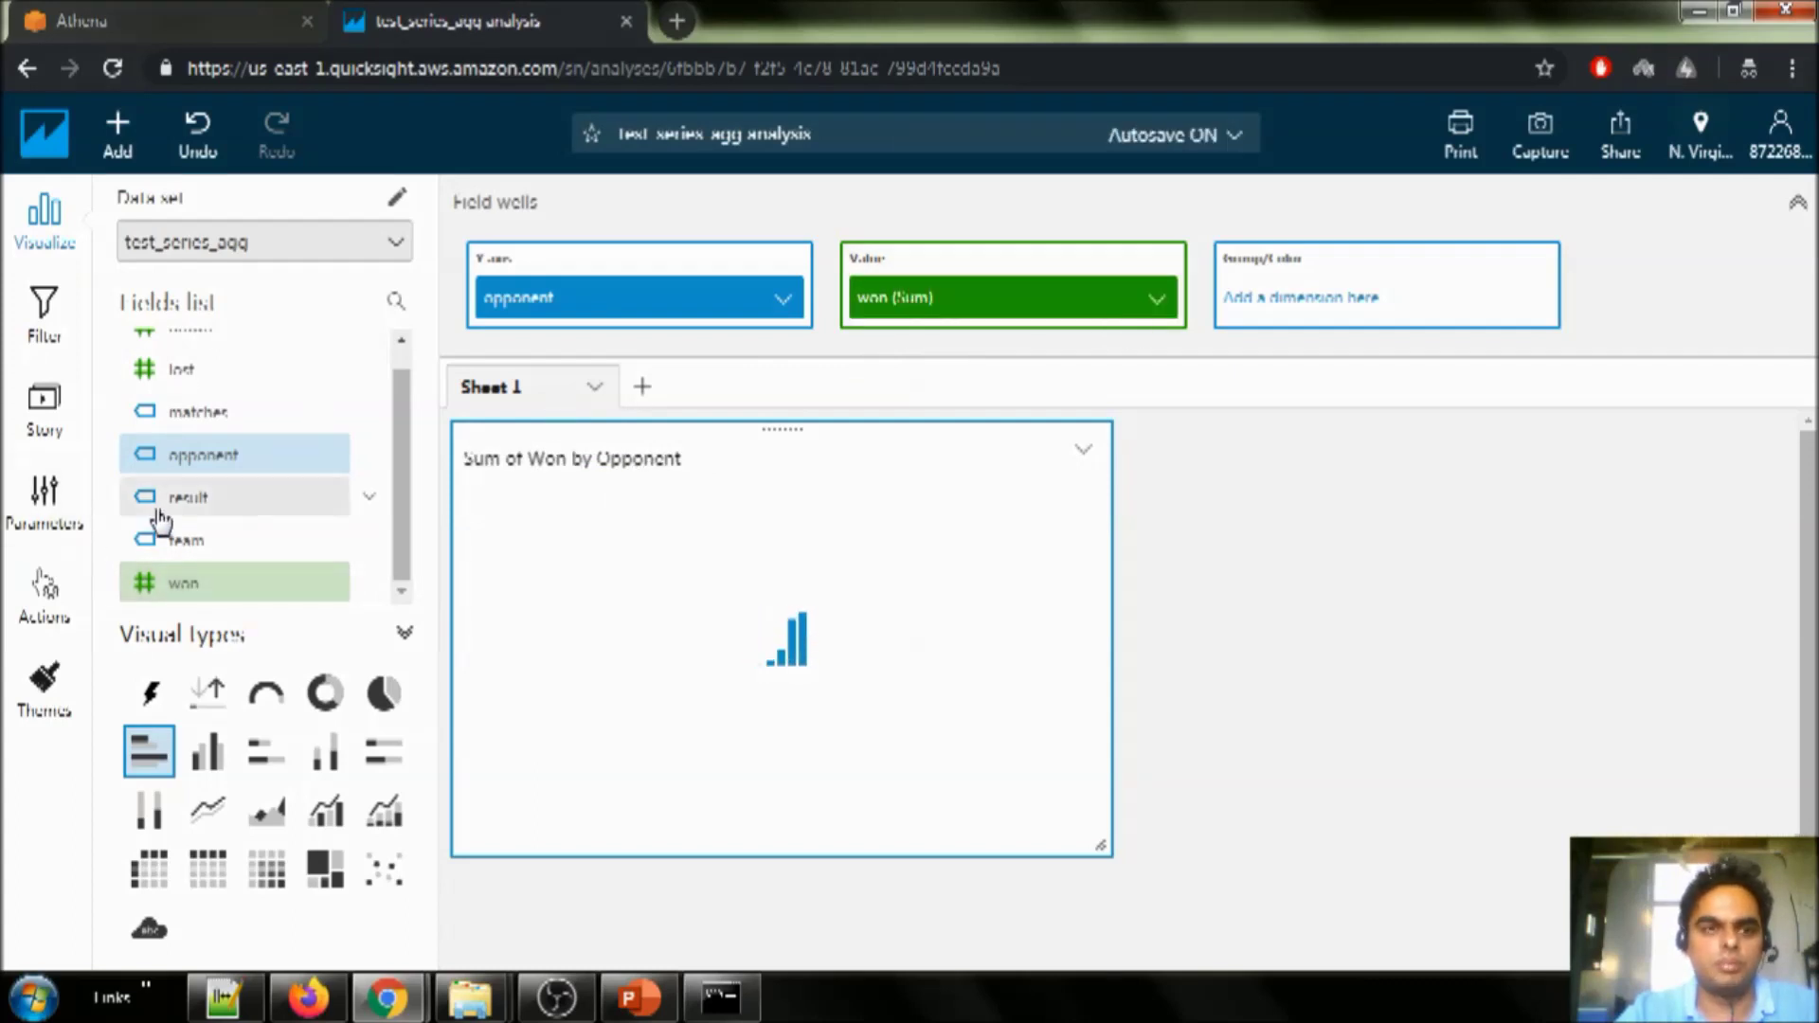
pyautogui.scroll(1, 157, 493)
pyautogui.moveTo(180, 392)
pyautogui.mouseDown()
pyautogui.moveTo(780, 358)
pyautogui.moveTo(995, 318)
pyautogui.mouseUp()
pyautogui.moveTo(321, 357)
pyautogui.mouseDown()
pyautogui.moveTo(254, 332)
pyautogui.moveTo(1024, 329)
pyautogui.mouseUp()
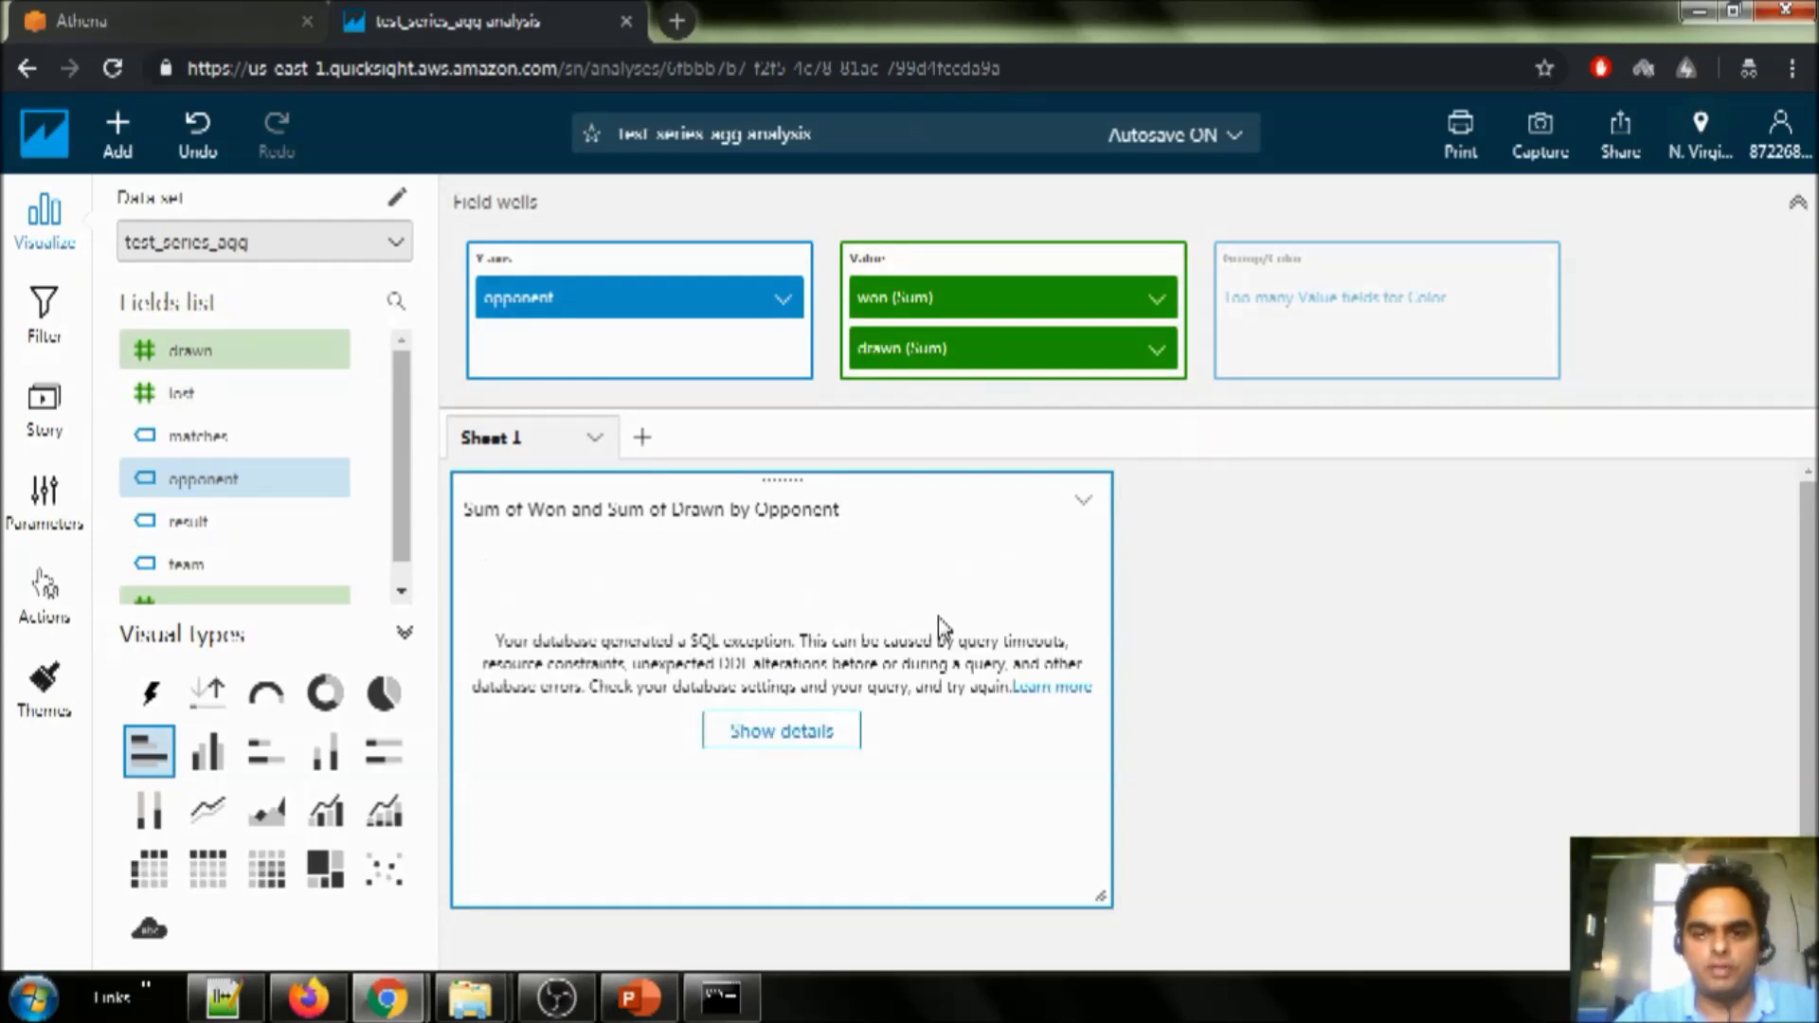
# - Inspect the query error details, highlighting the AccessDenied message, then close them
pyautogui.click(799, 737)
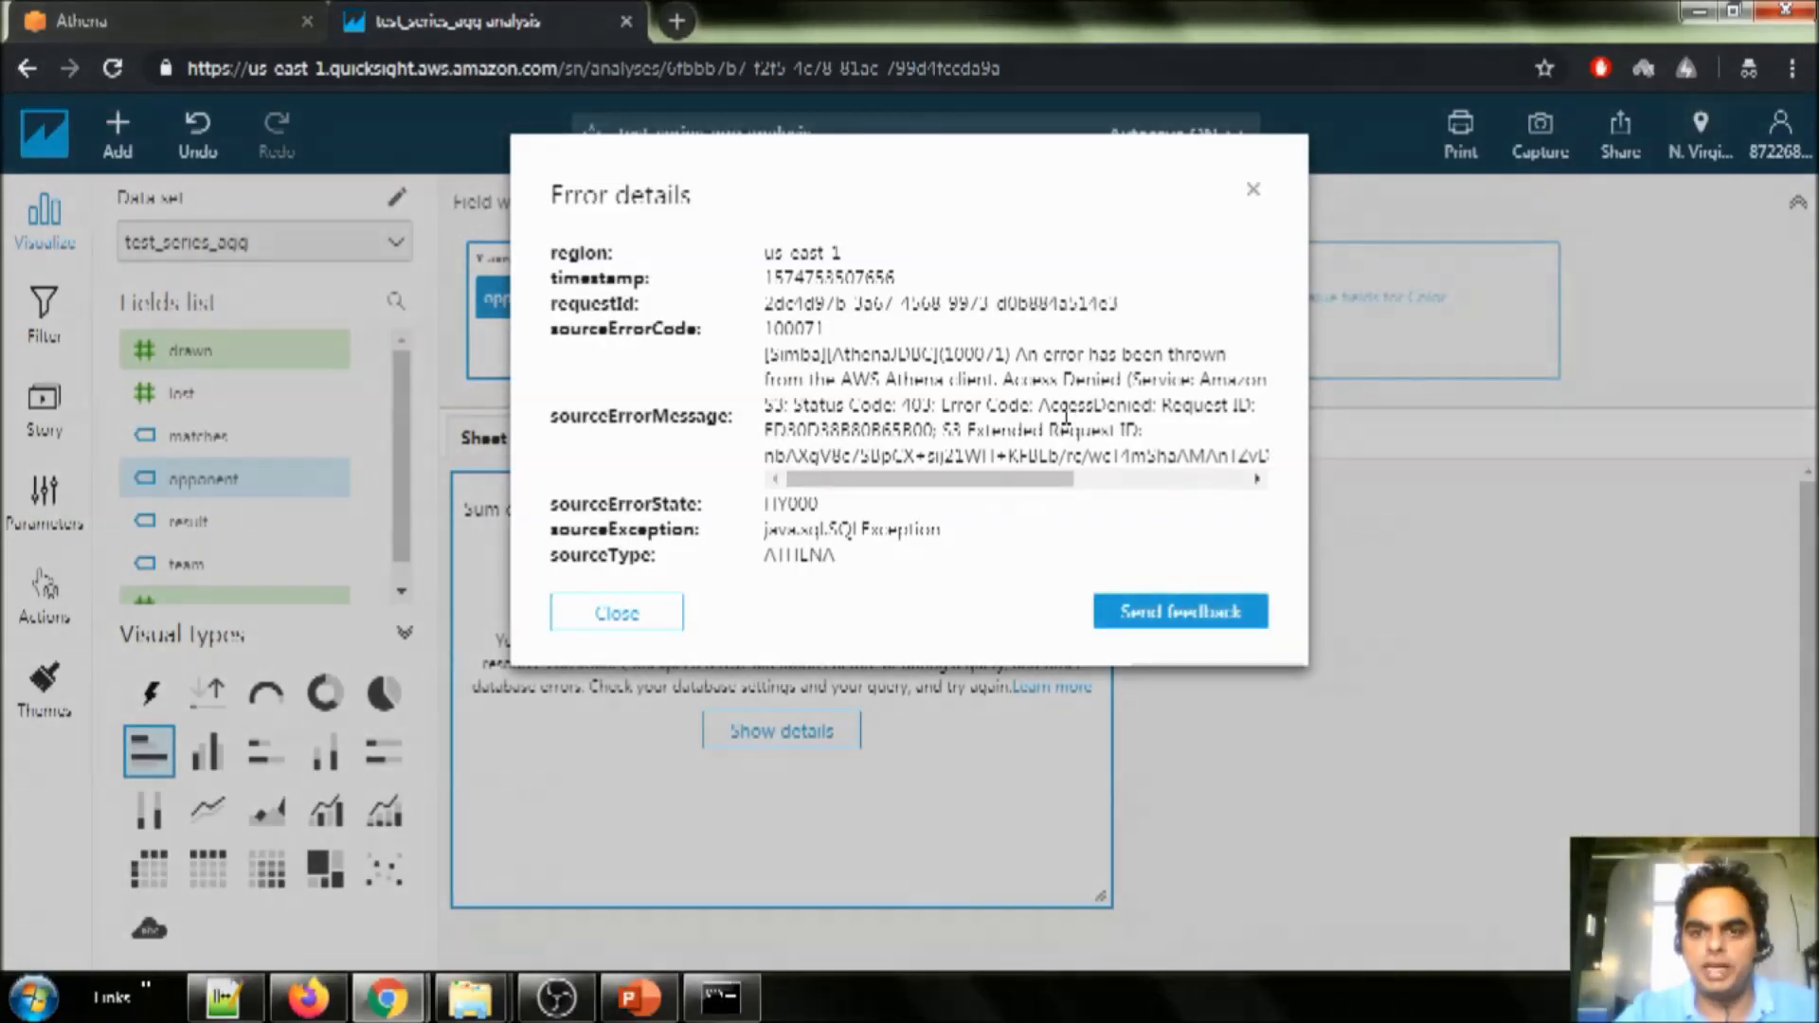
pyautogui.moveTo(1041, 408); pyautogui.dragTo(1153, 401)
pyautogui.click(1101, 411)
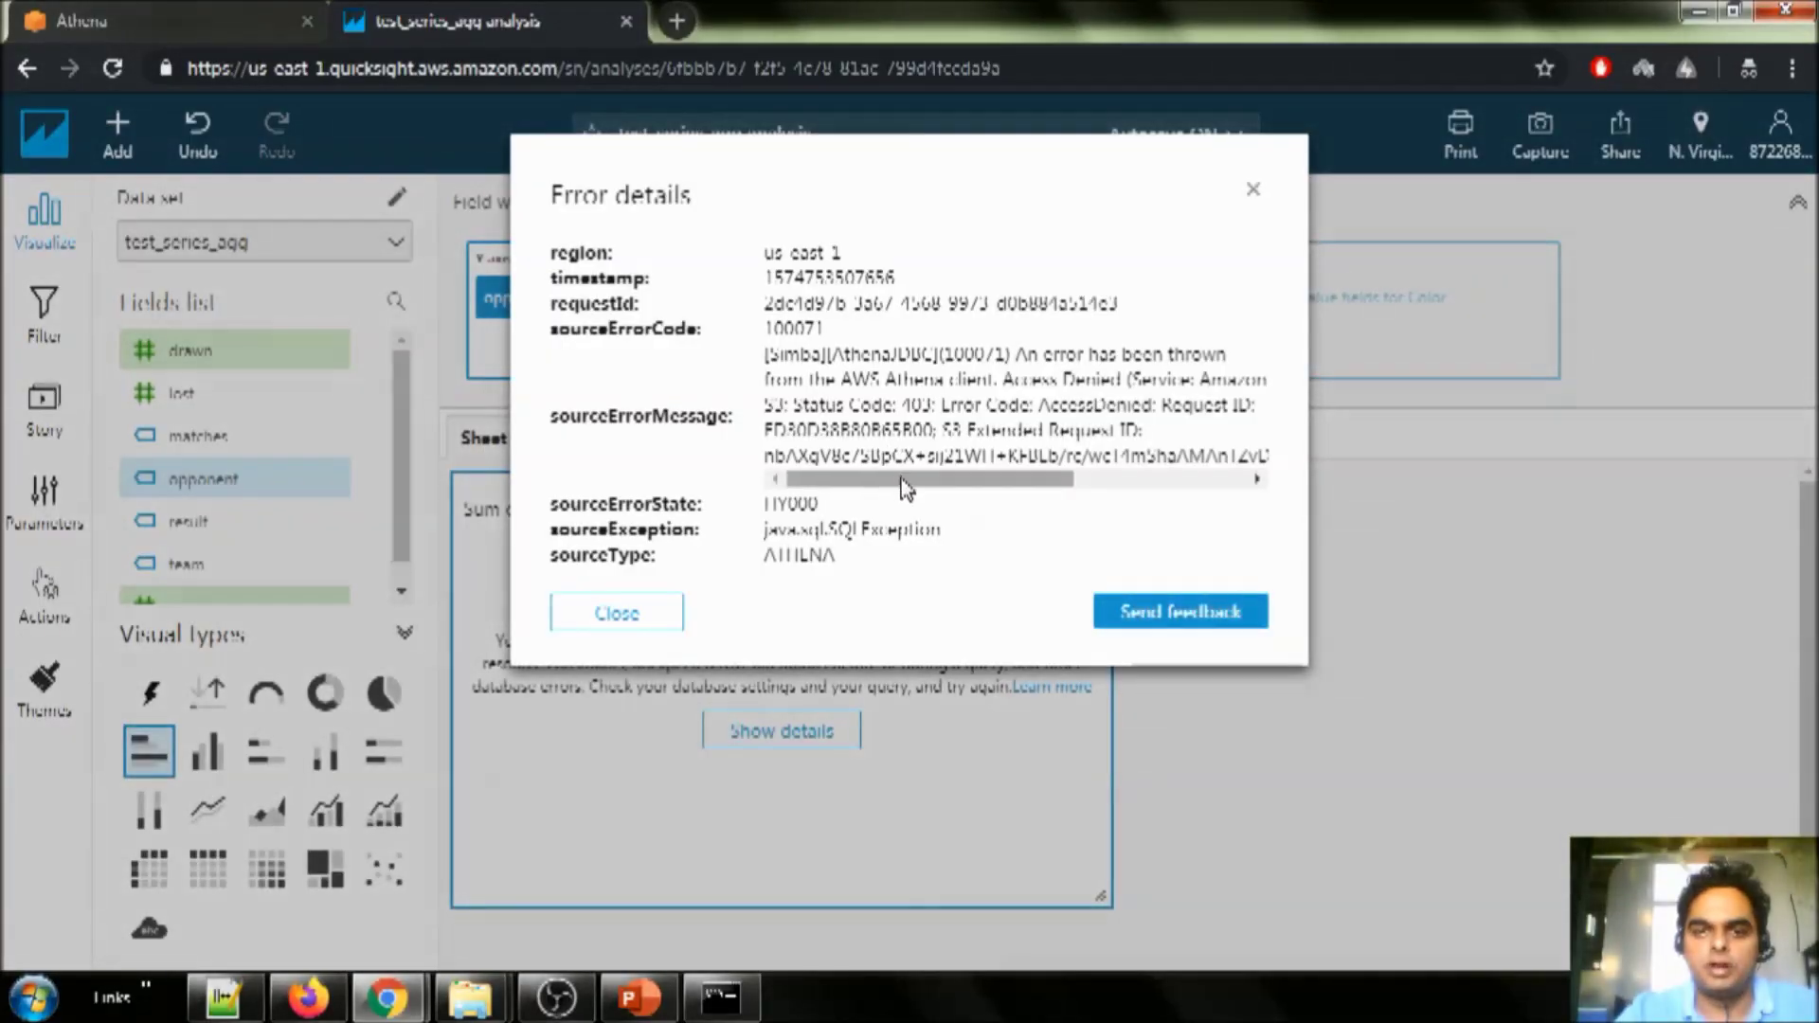
pyautogui.moveTo(905, 488); pyautogui.dragTo(943, 488)
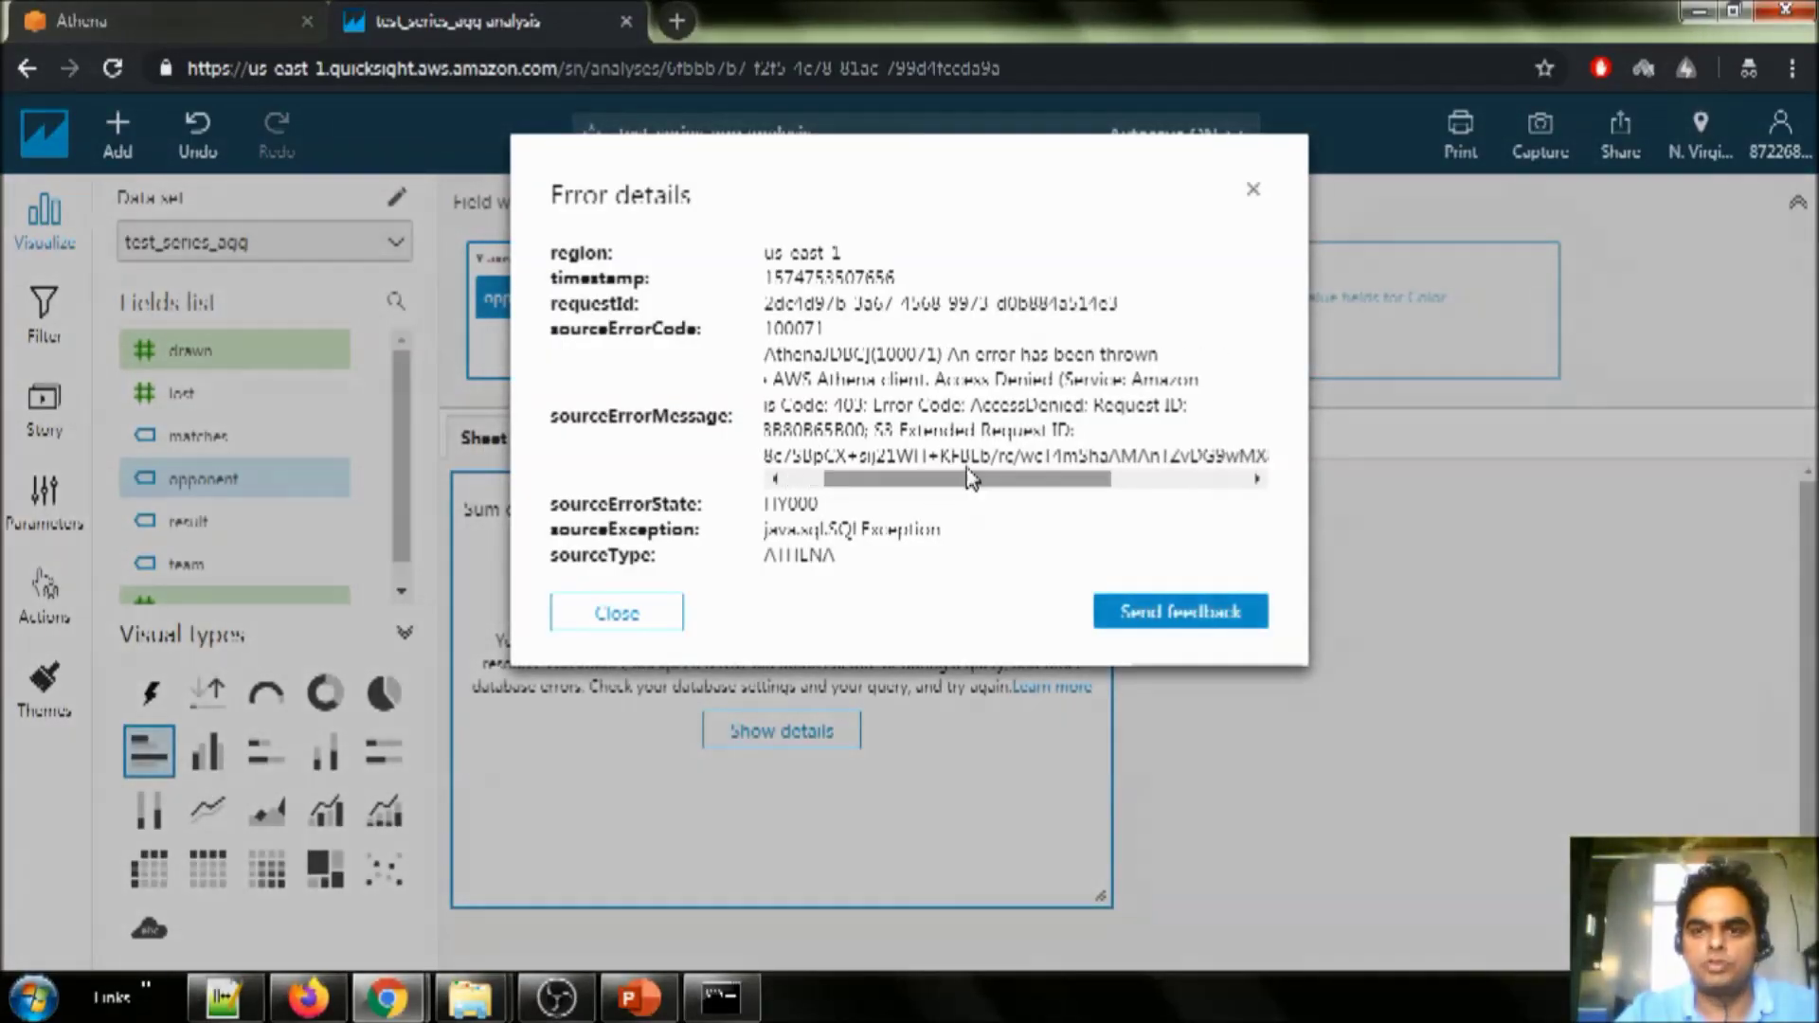
pyautogui.click(617, 614)
pyautogui.click(1782, 133)
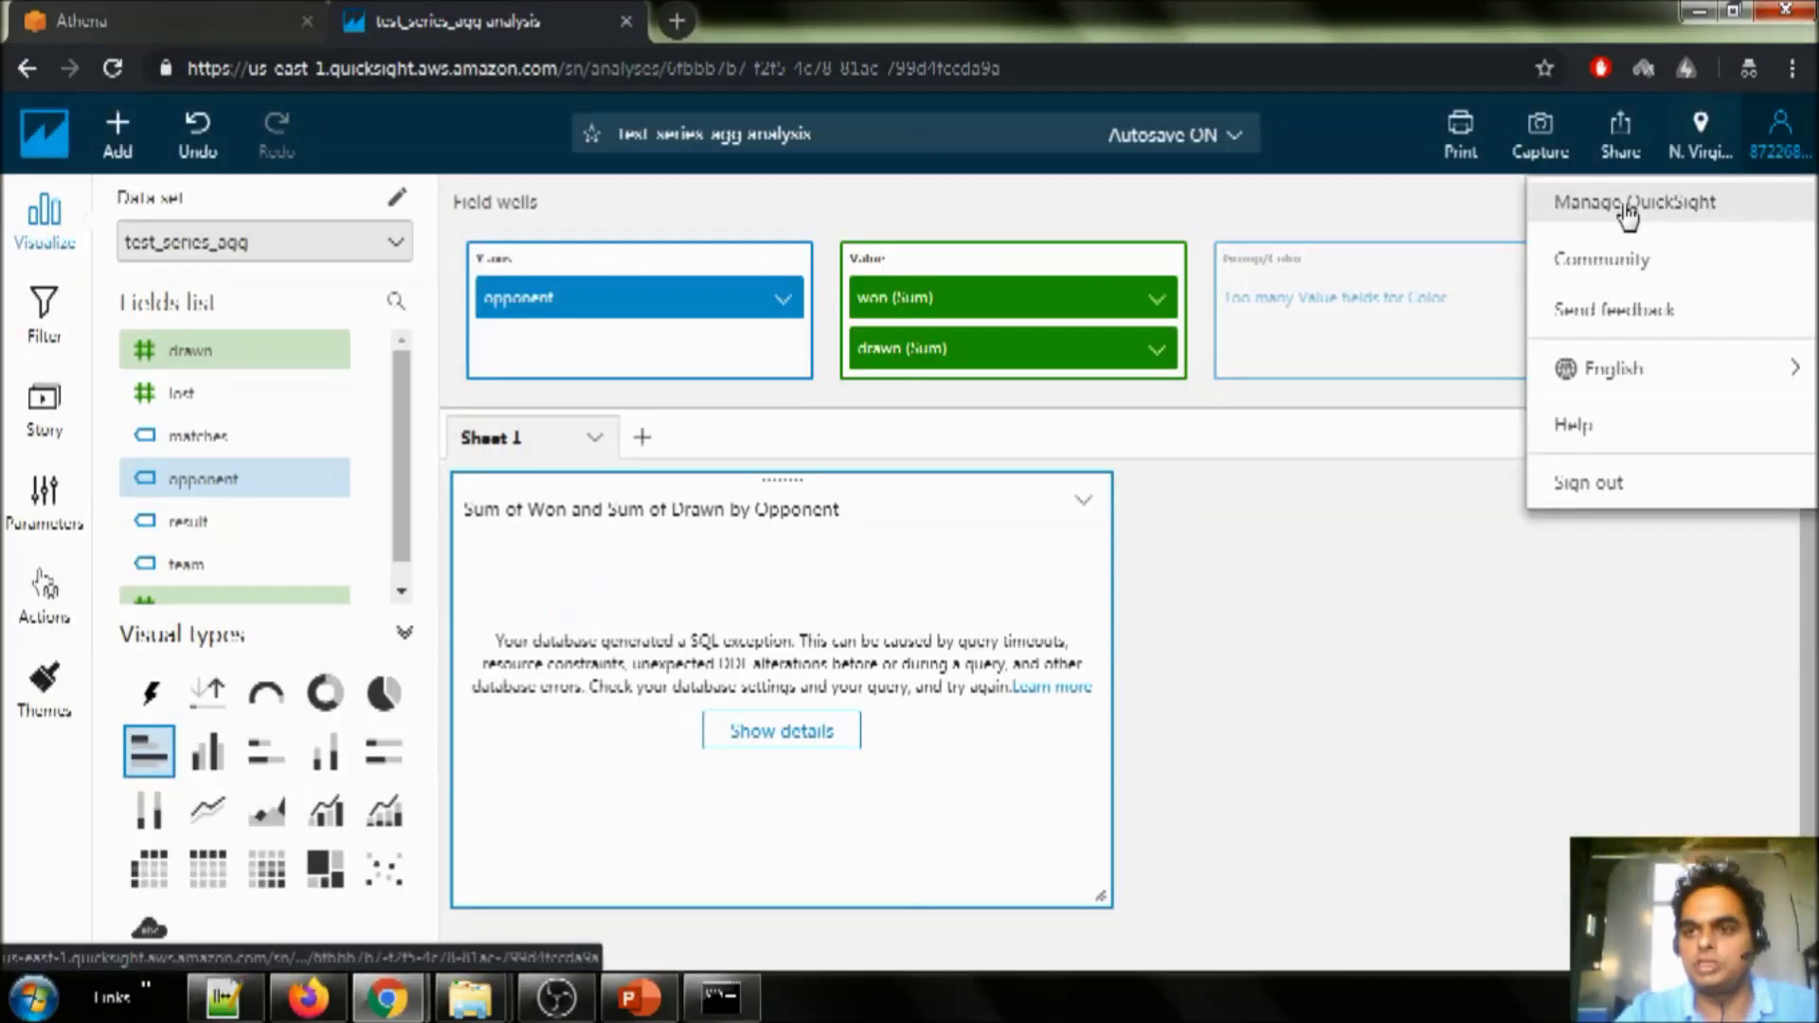
# - Open QuickSight's Security & permissions settings to edit which AWS services it can access
pyautogui.click(1628, 210)
pyautogui.click(147, 559)
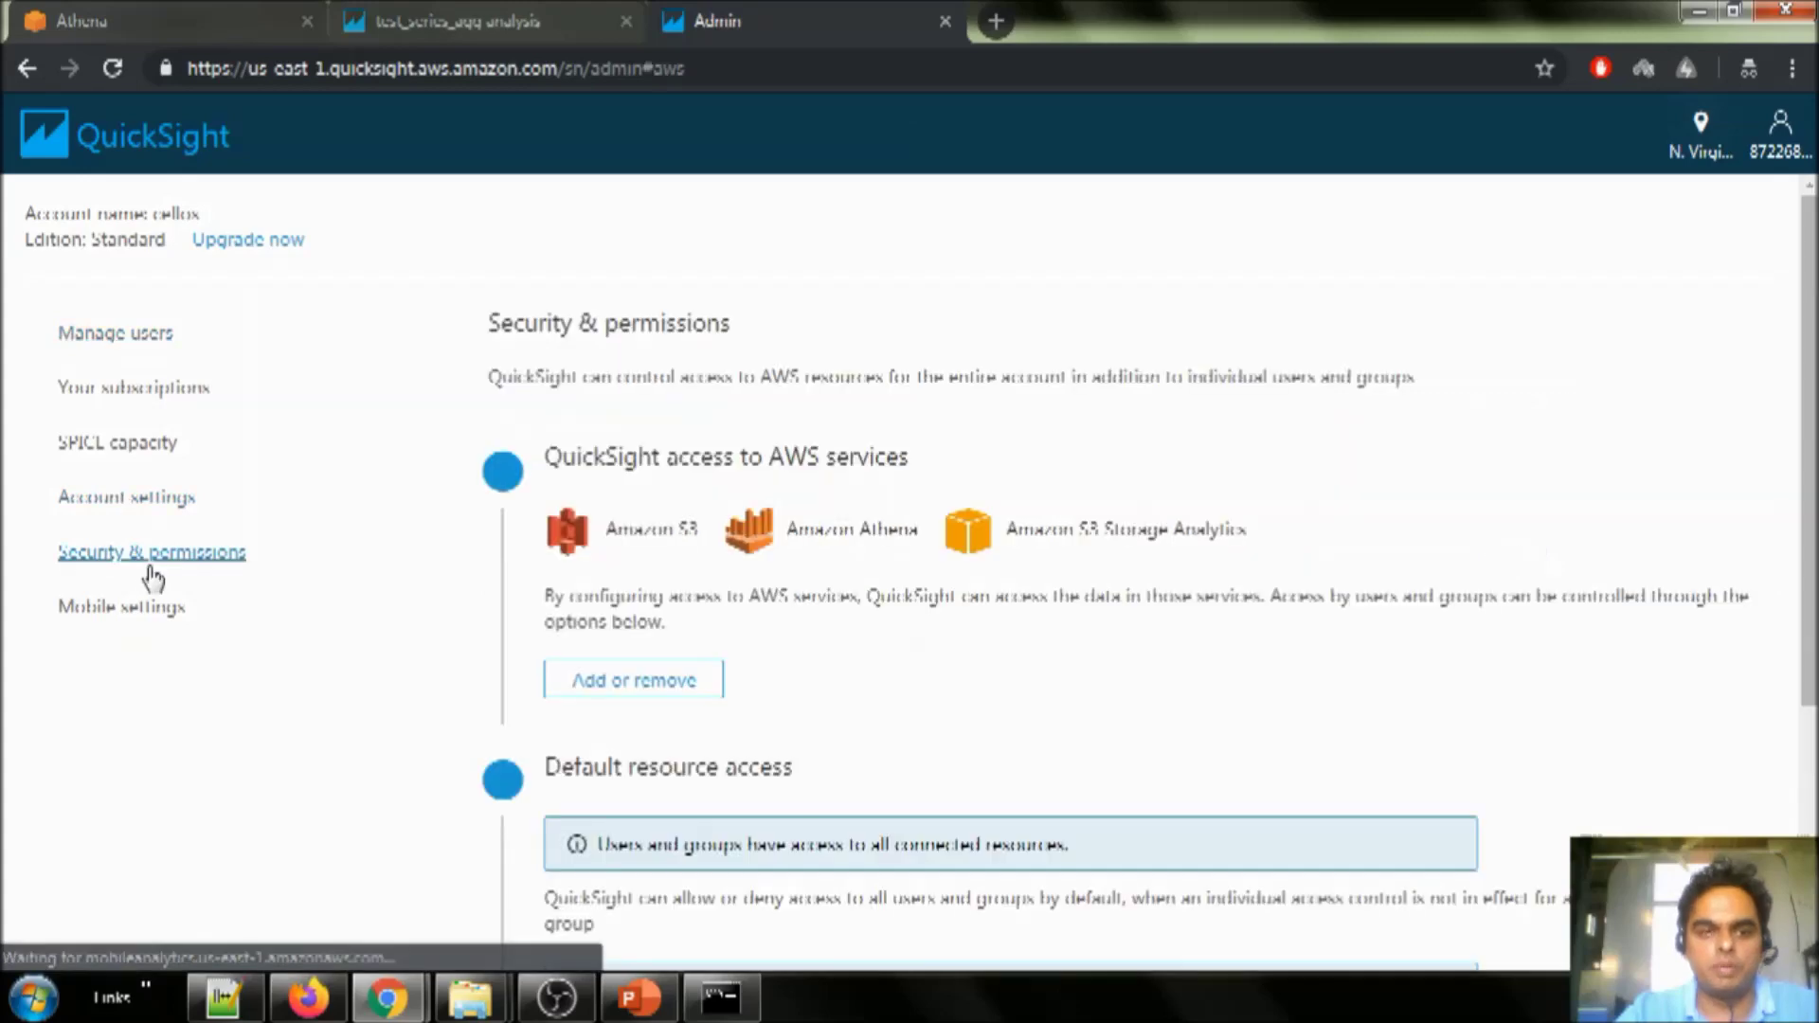
pyautogui.scroll(-2, 956, 614)
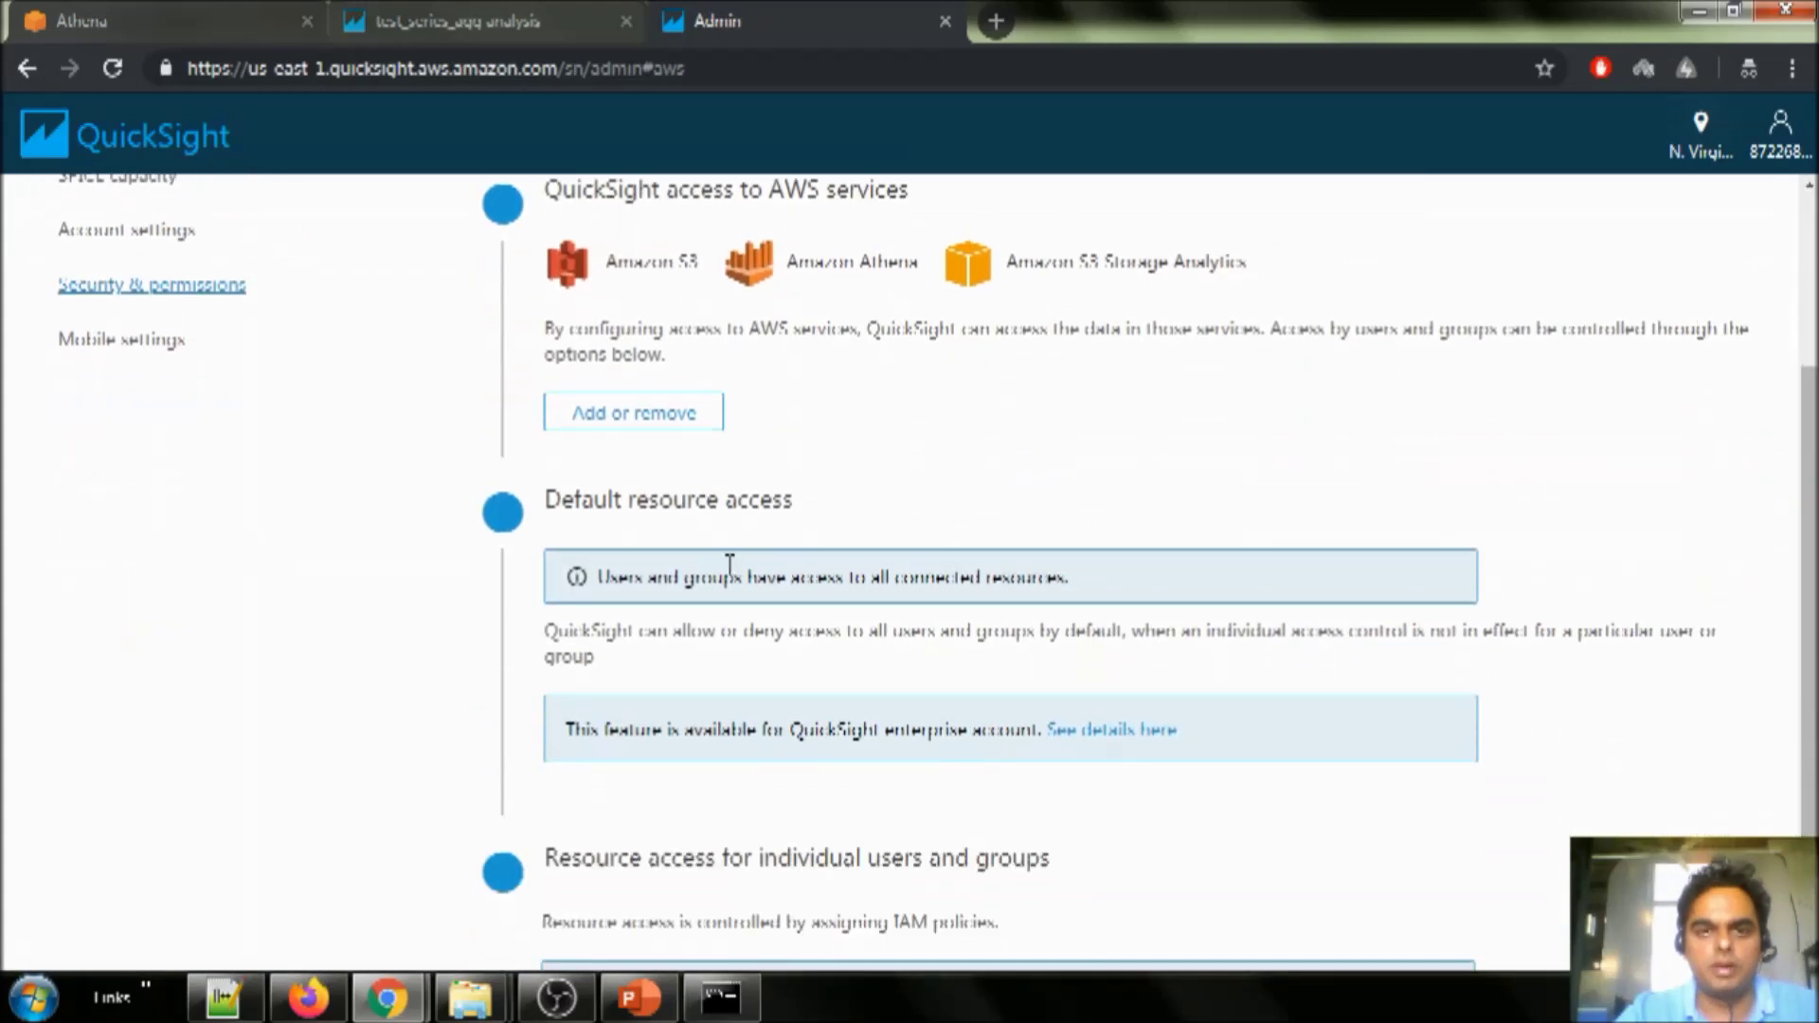
pyautogui.scroll(1, 726, 563)
pyautogui.click(701, 542)
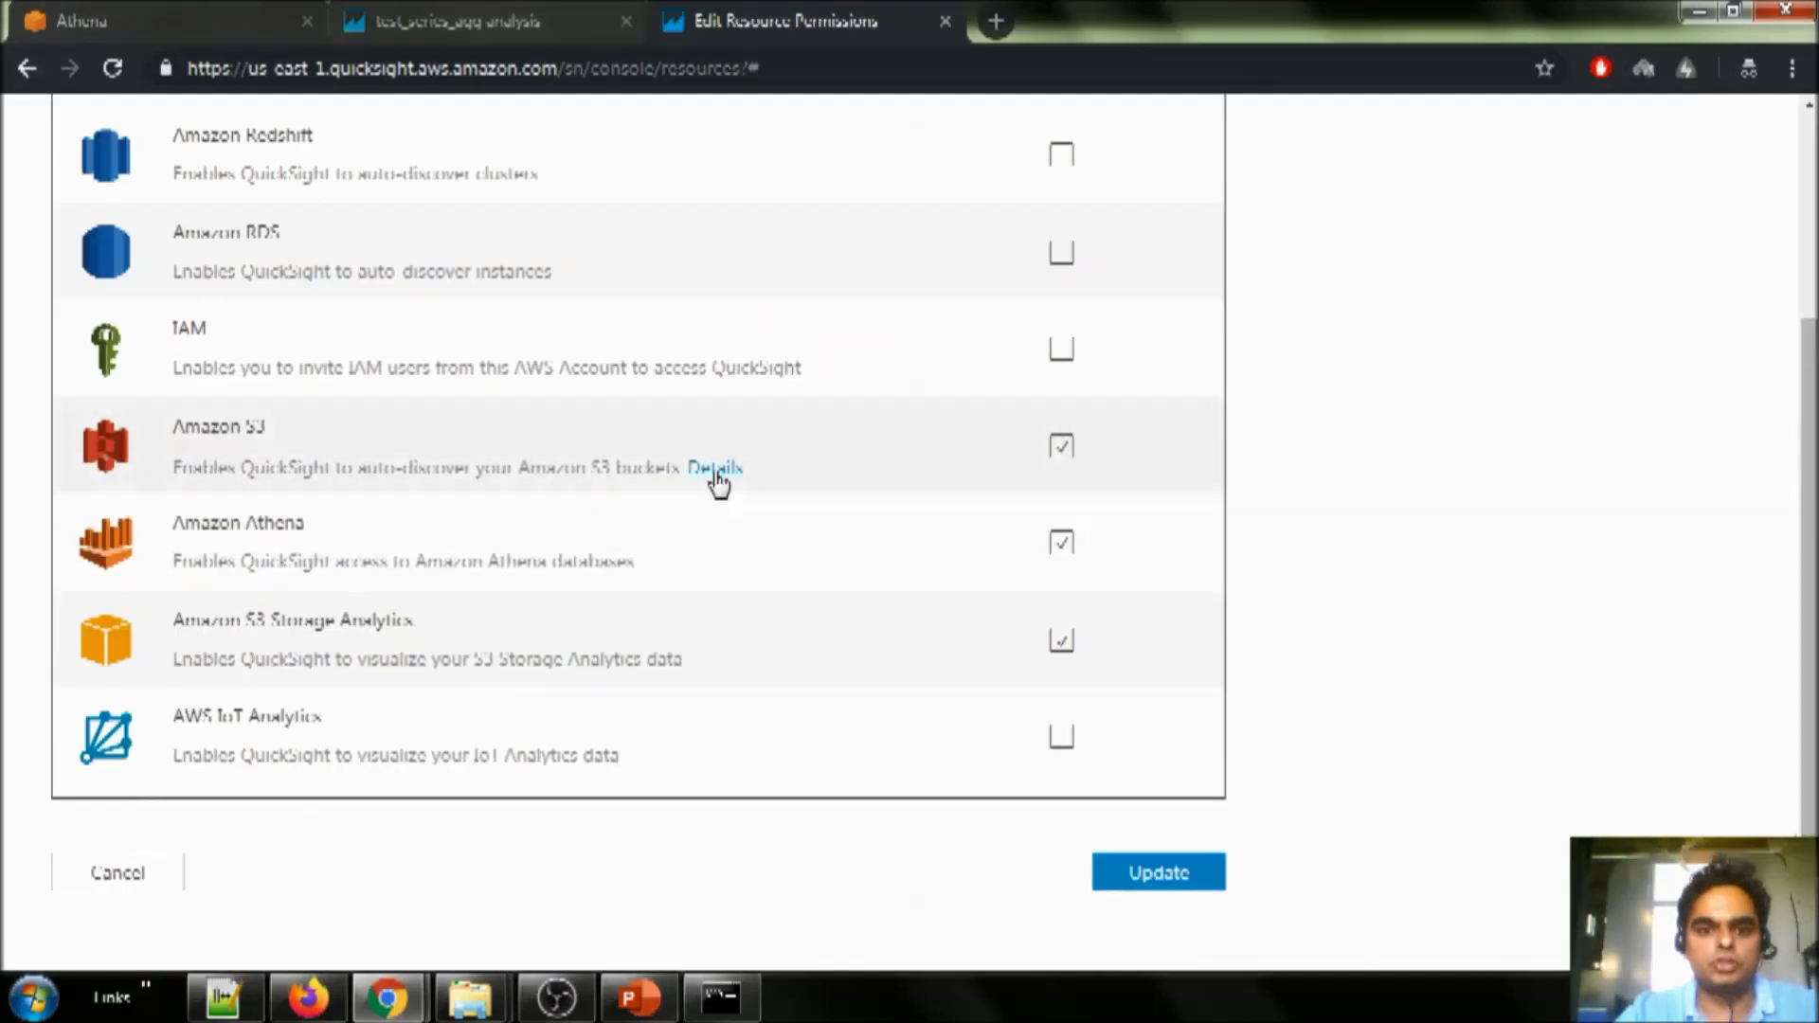
# - Under Amazon S3, select the emr-demo123 bucket and confirm the selection
pyautogui.click(715, 468)
pyautogui.click(294, 549)
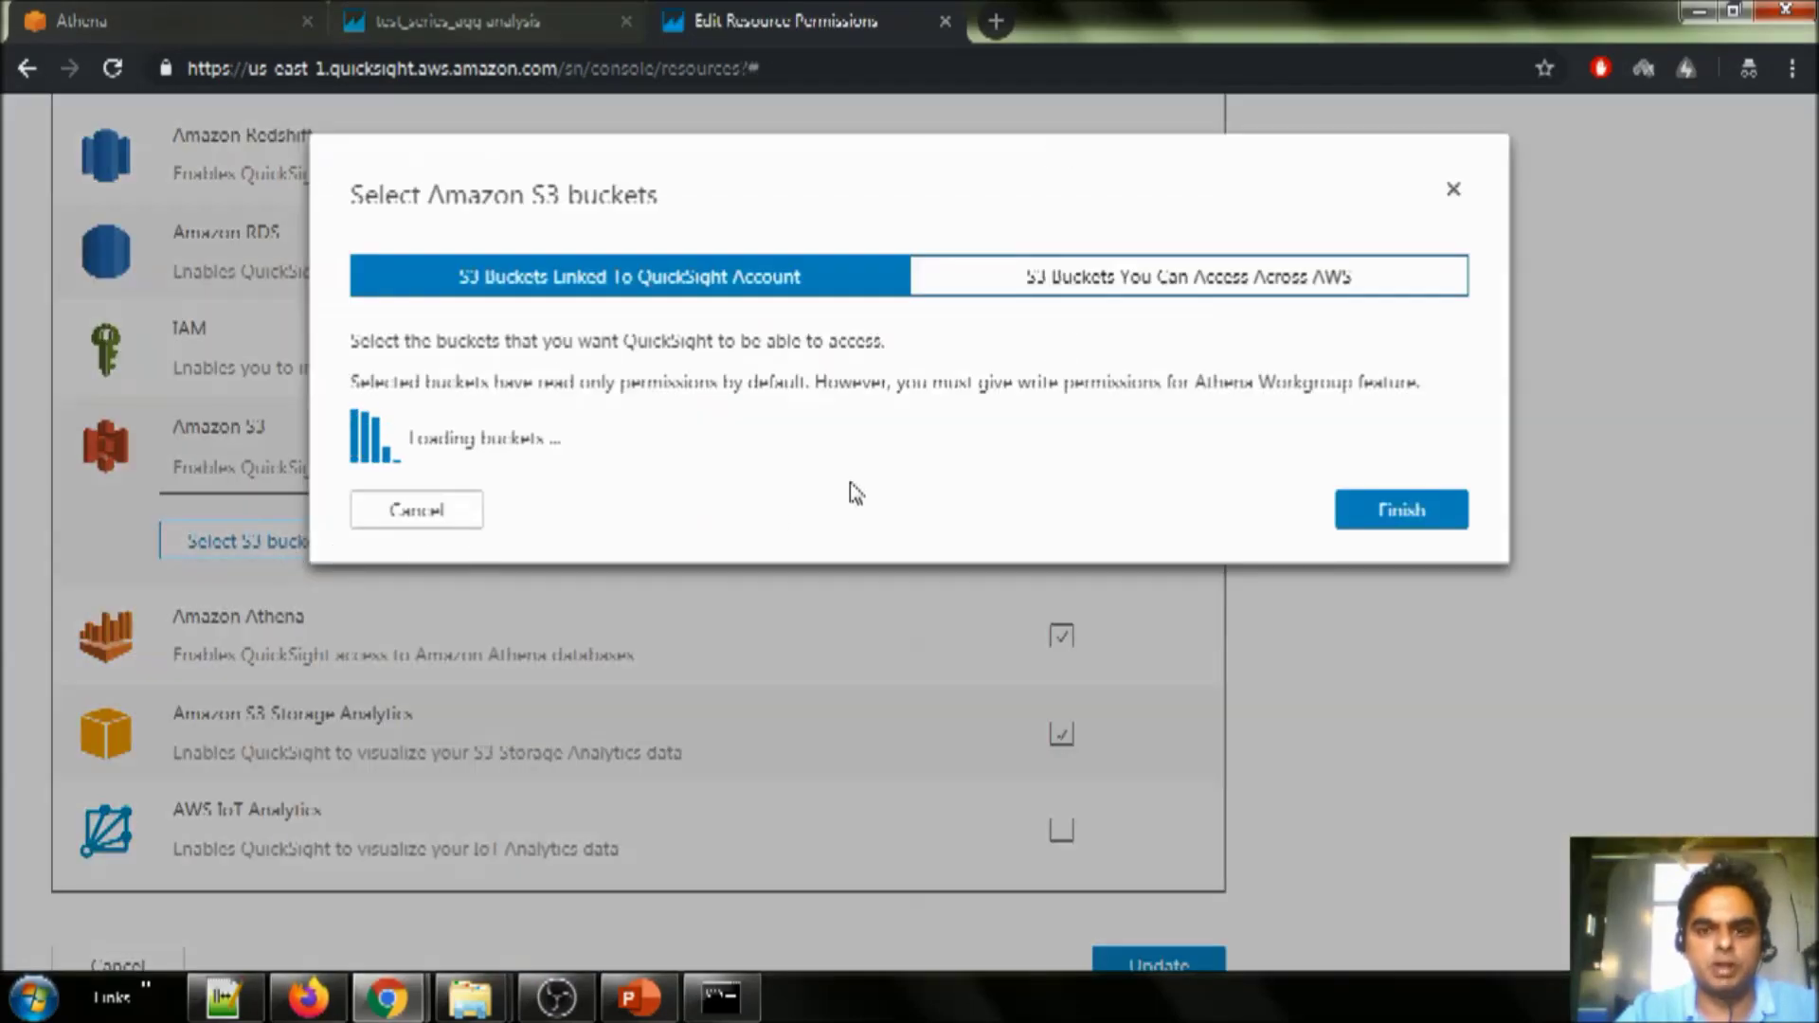
pyautogui.scroll(-4, 630, 583)
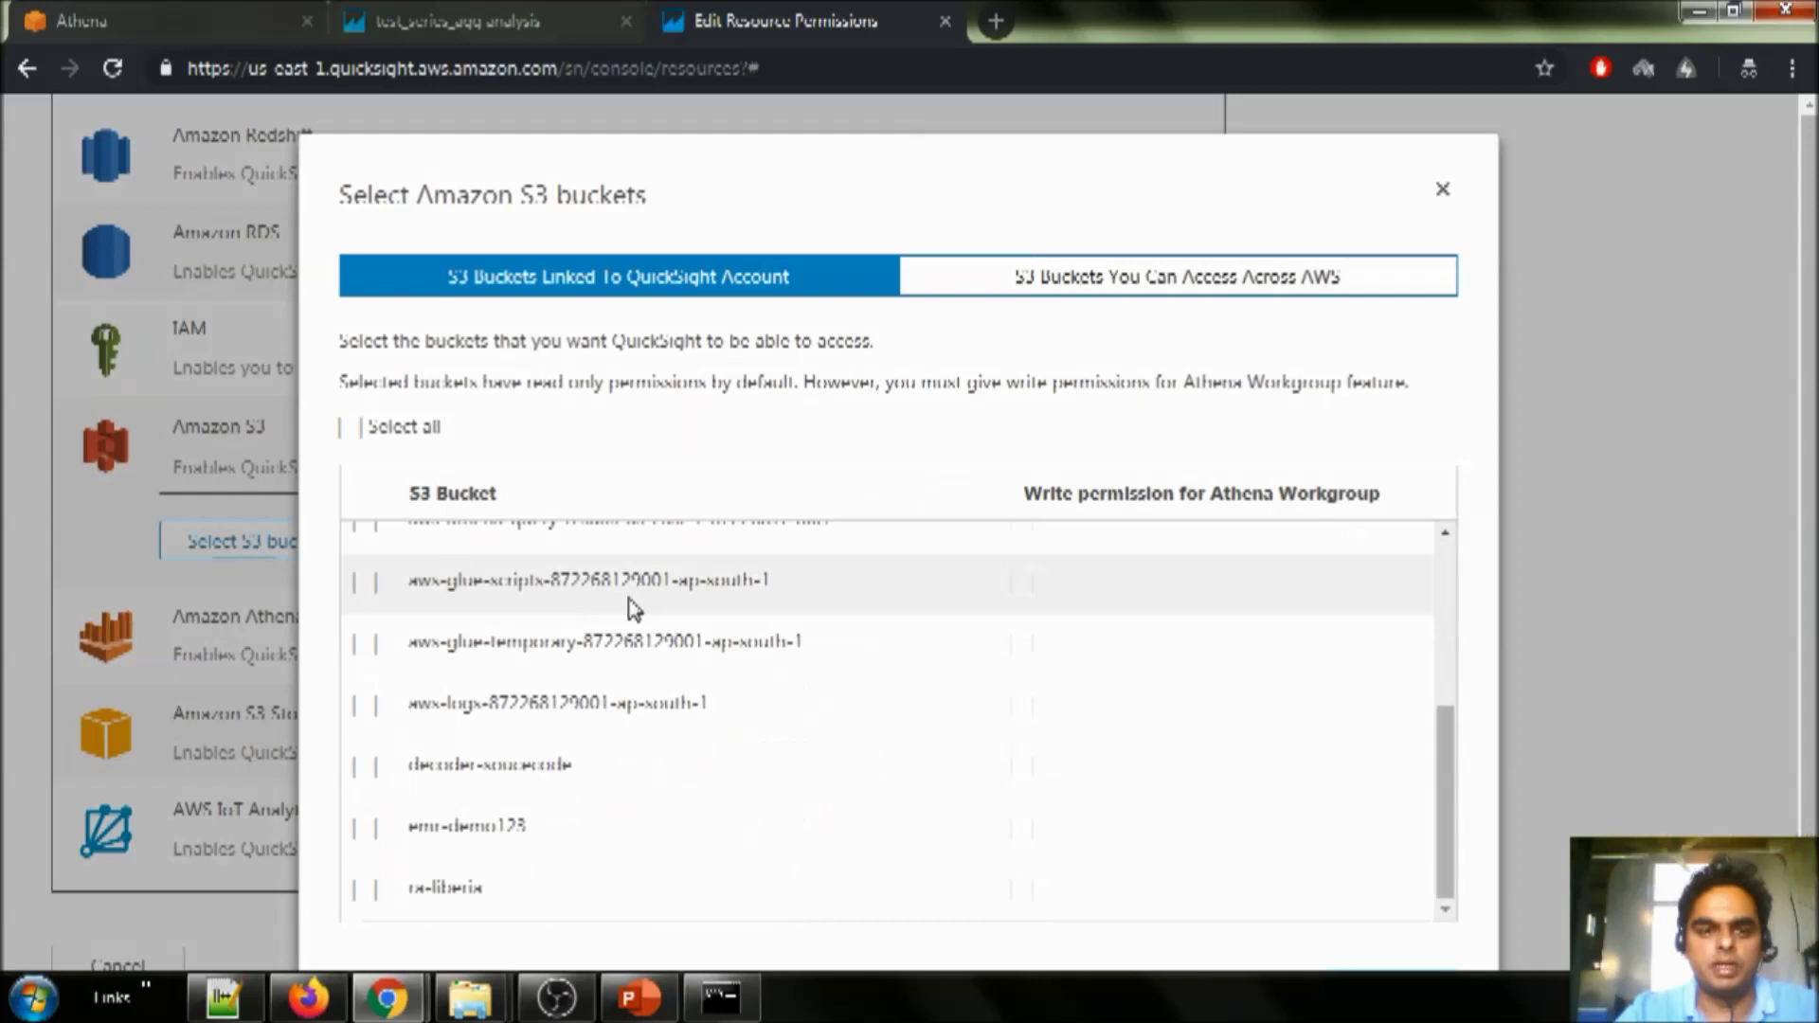
pyautogui.scroll(4, 631, 605)
pyautogui.scroll(-4, 629, 607)
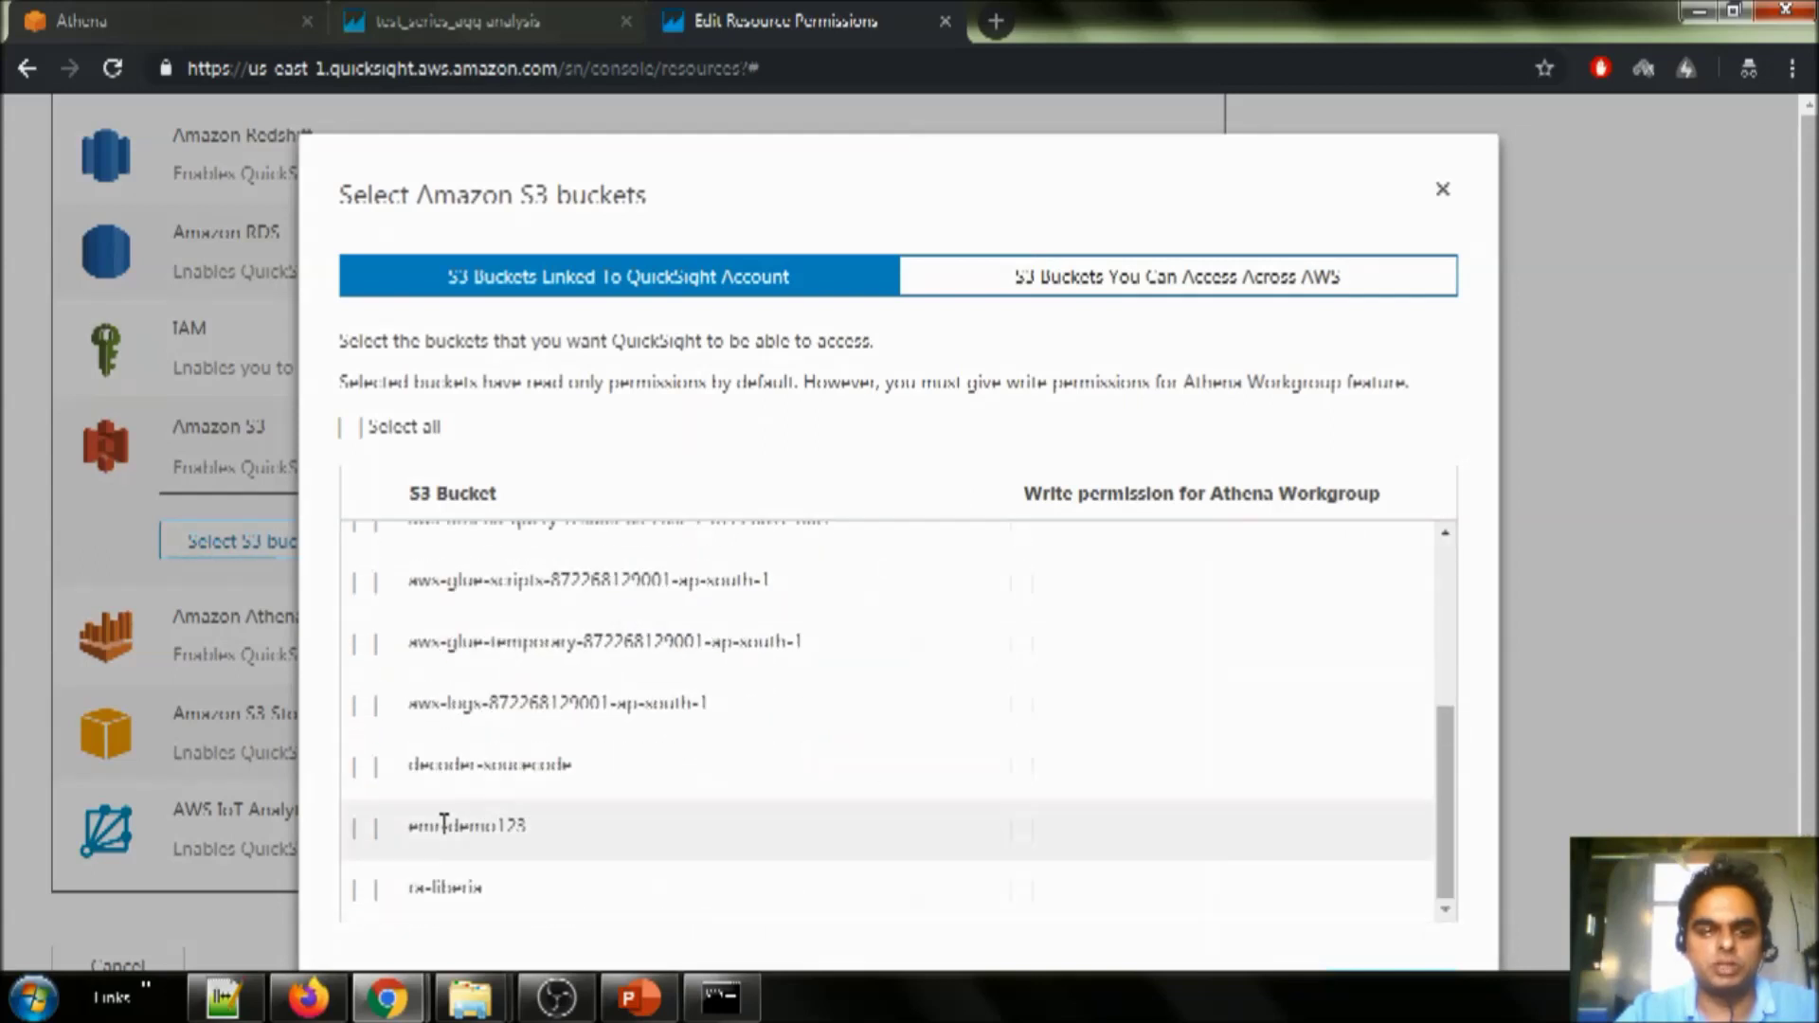
pyautogui.click(363, 834)
pyautogui.scroll(-1, 1222, 755)
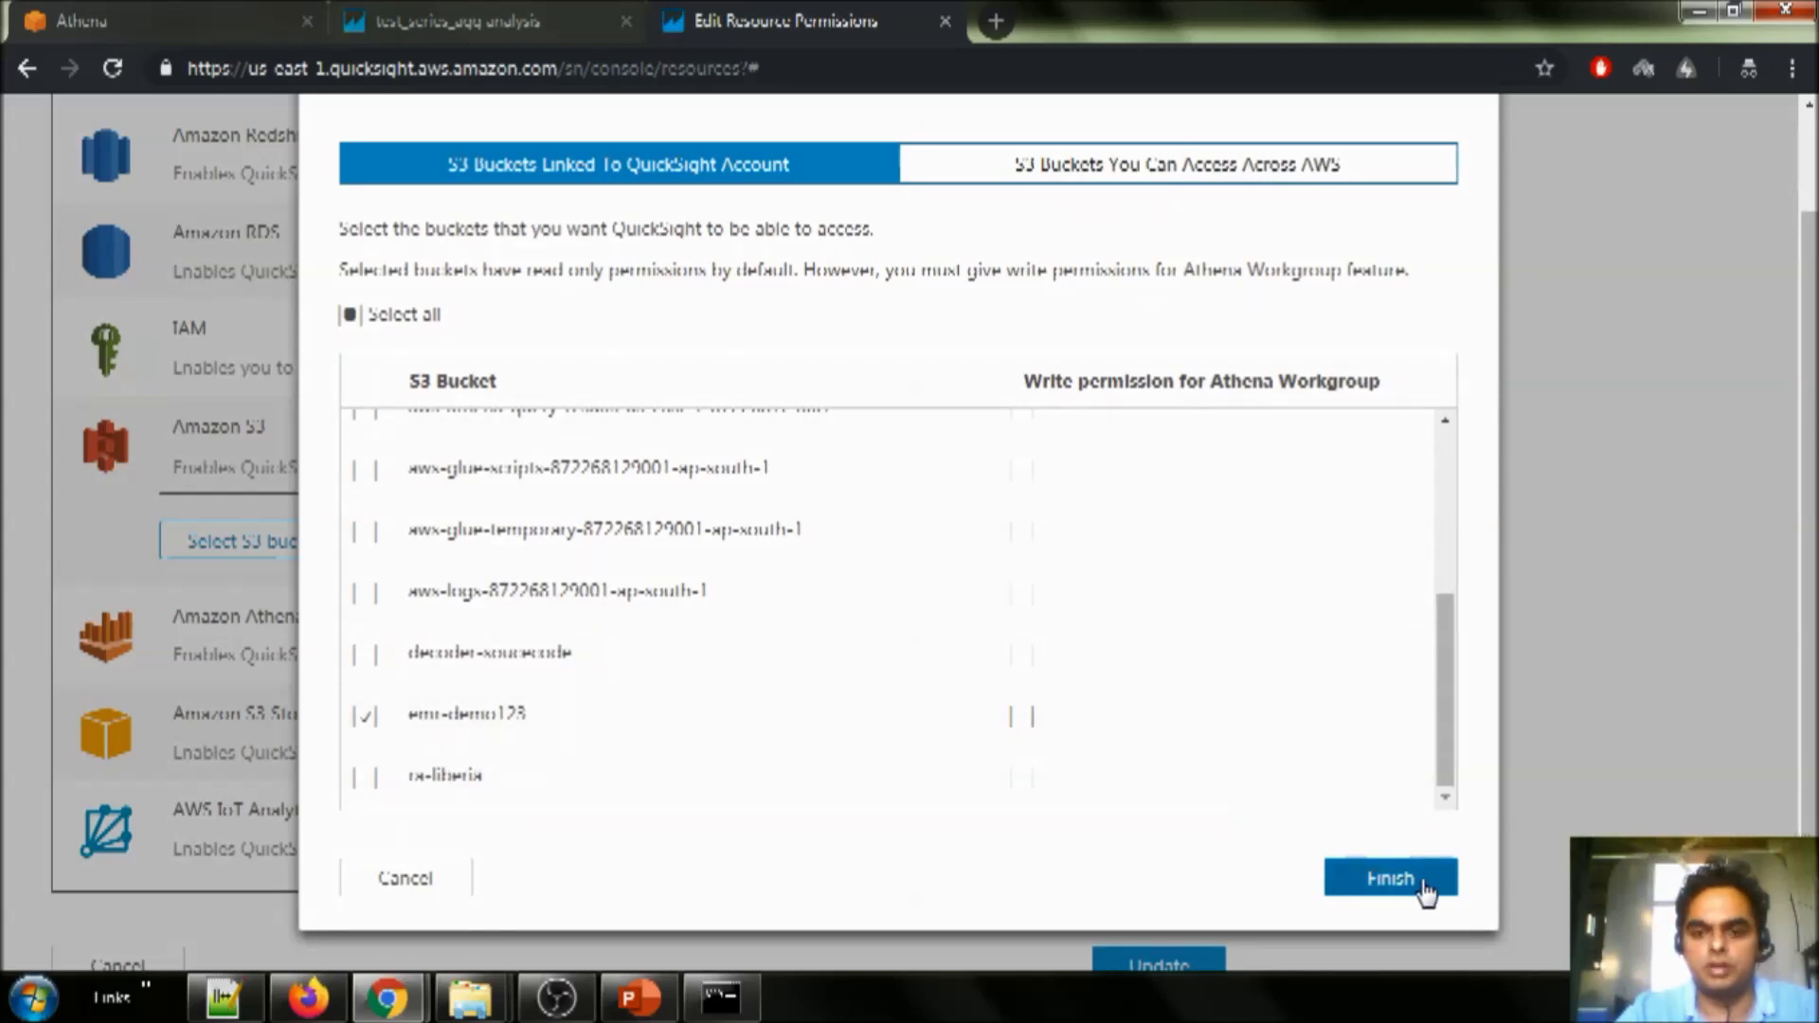
pyautogui.click(1391, 878)
pyautogui.scroll(-1, 833, 650)
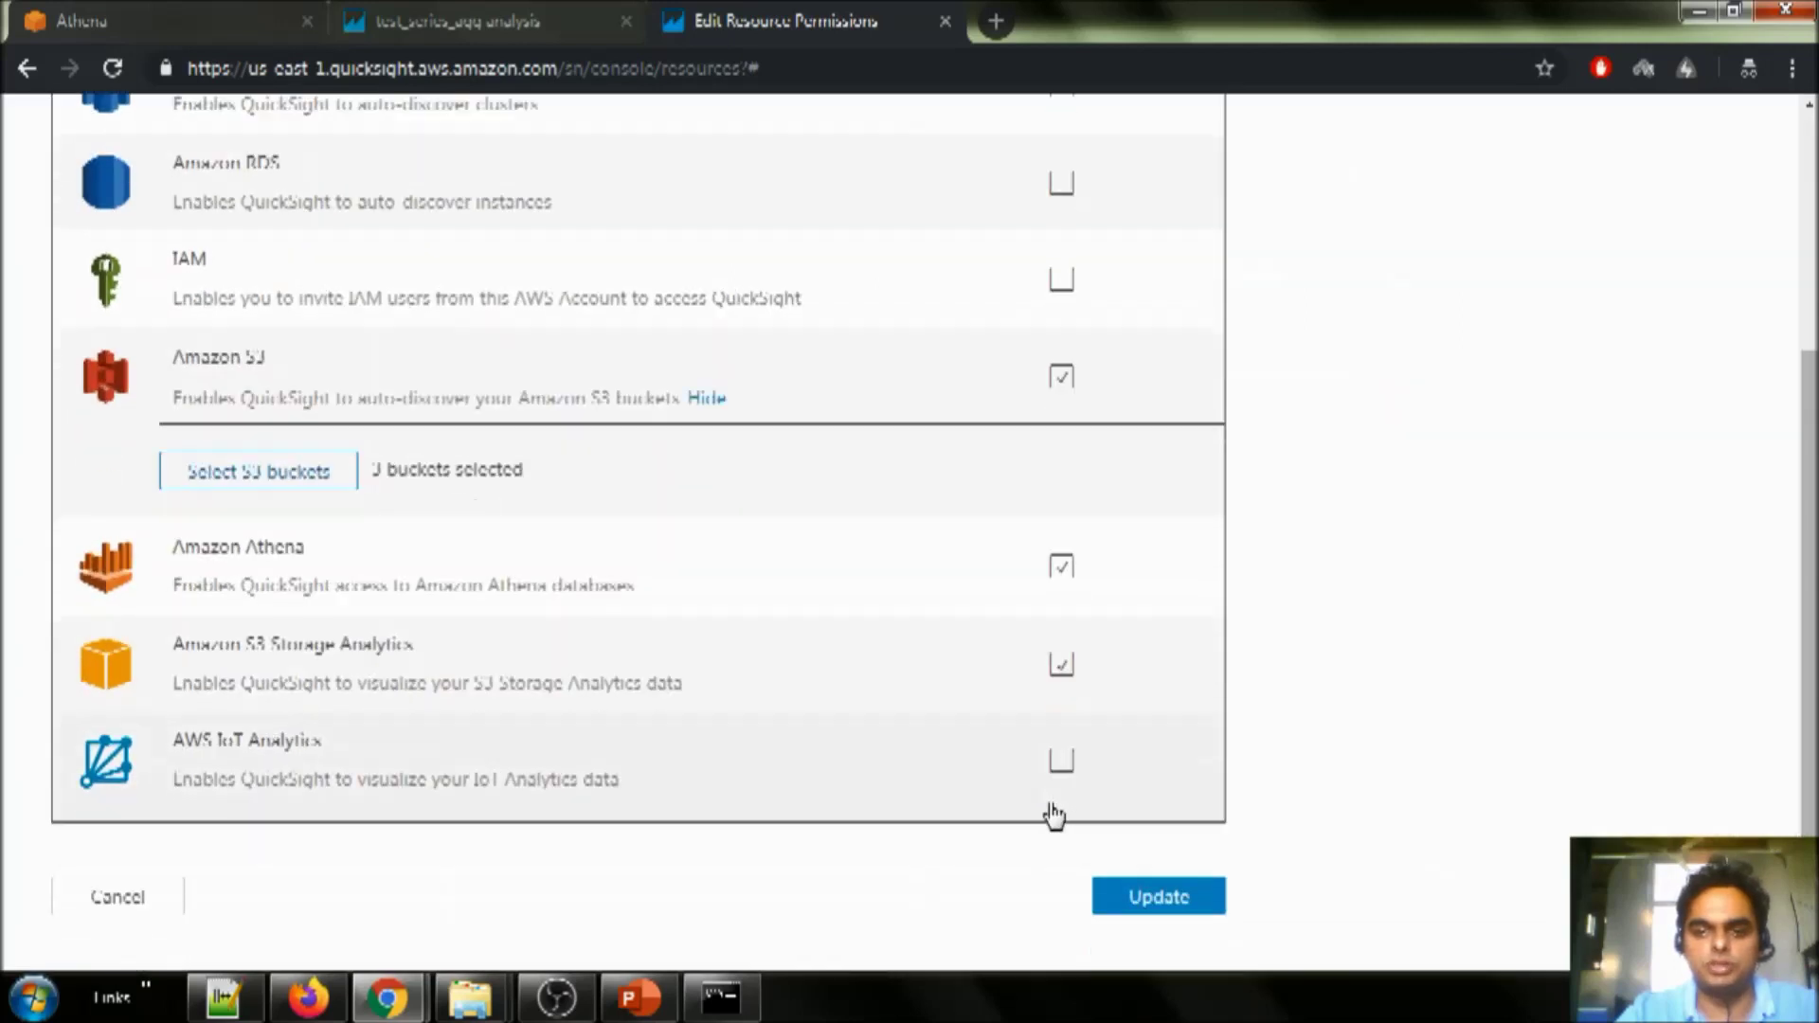